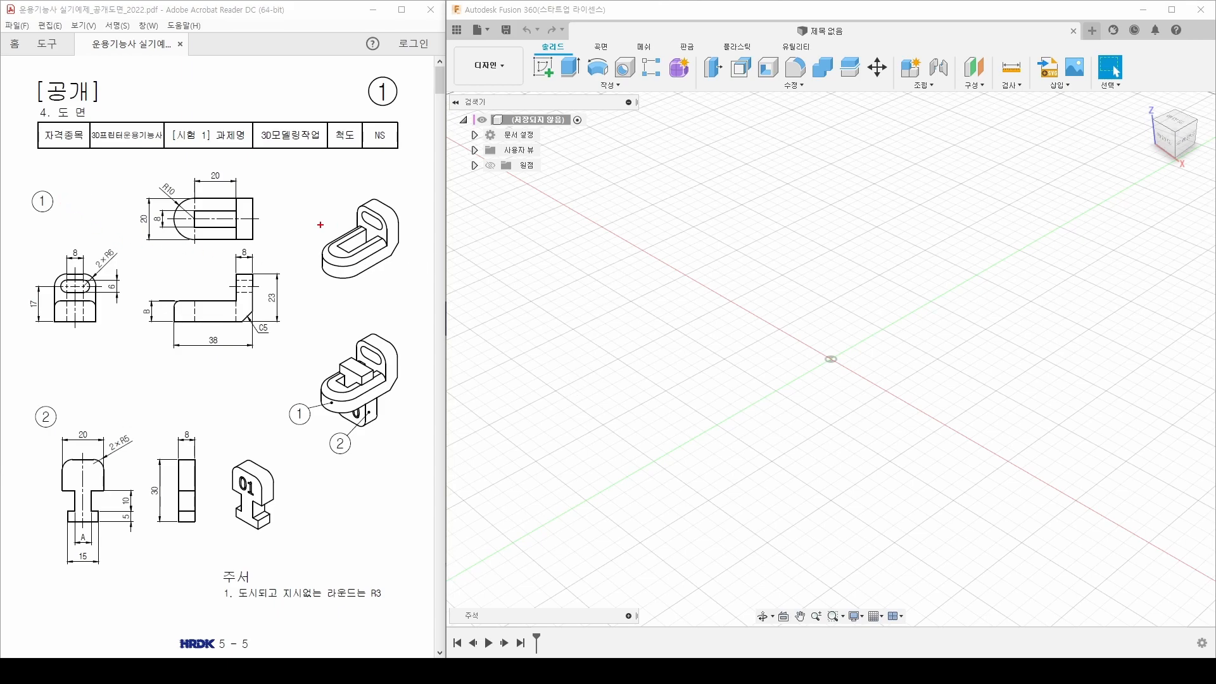
# Examine the isometric views of both parts and the assembly, and the three orthographic views of part 1
pyautogui.moveTo(300, 190); pyautogui.dragTo(416, 291)
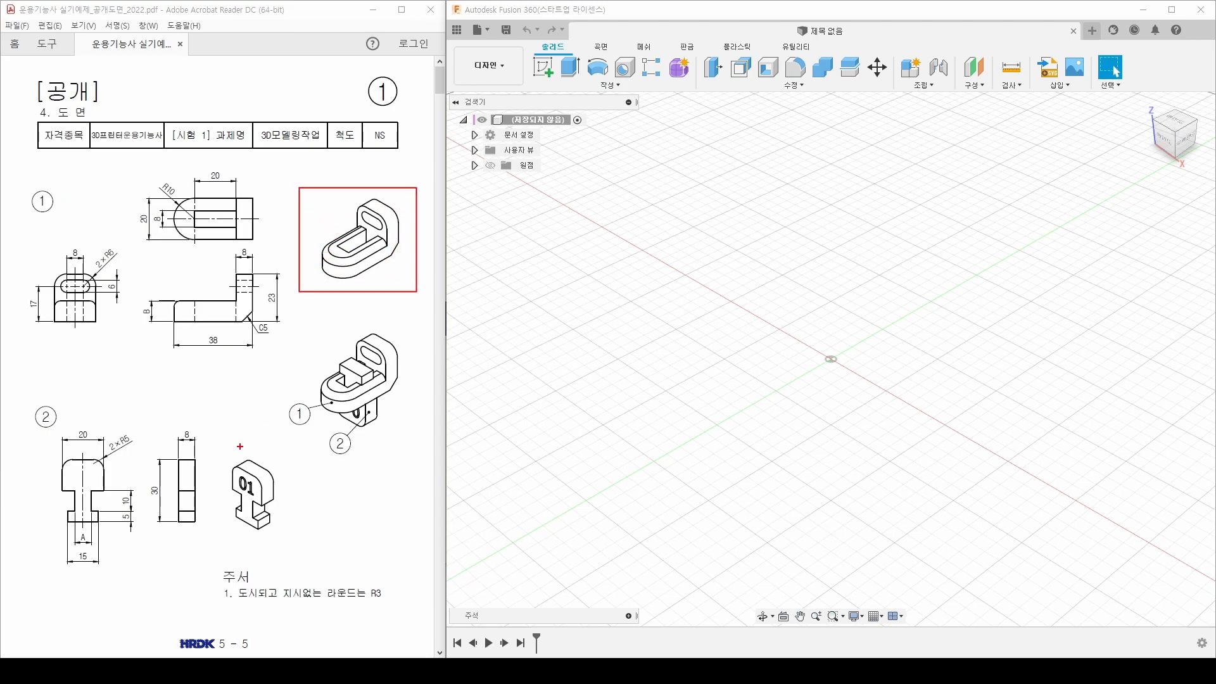
pyautogui.moveTo(217, 441); pyautogui.dragTo(296, 551)
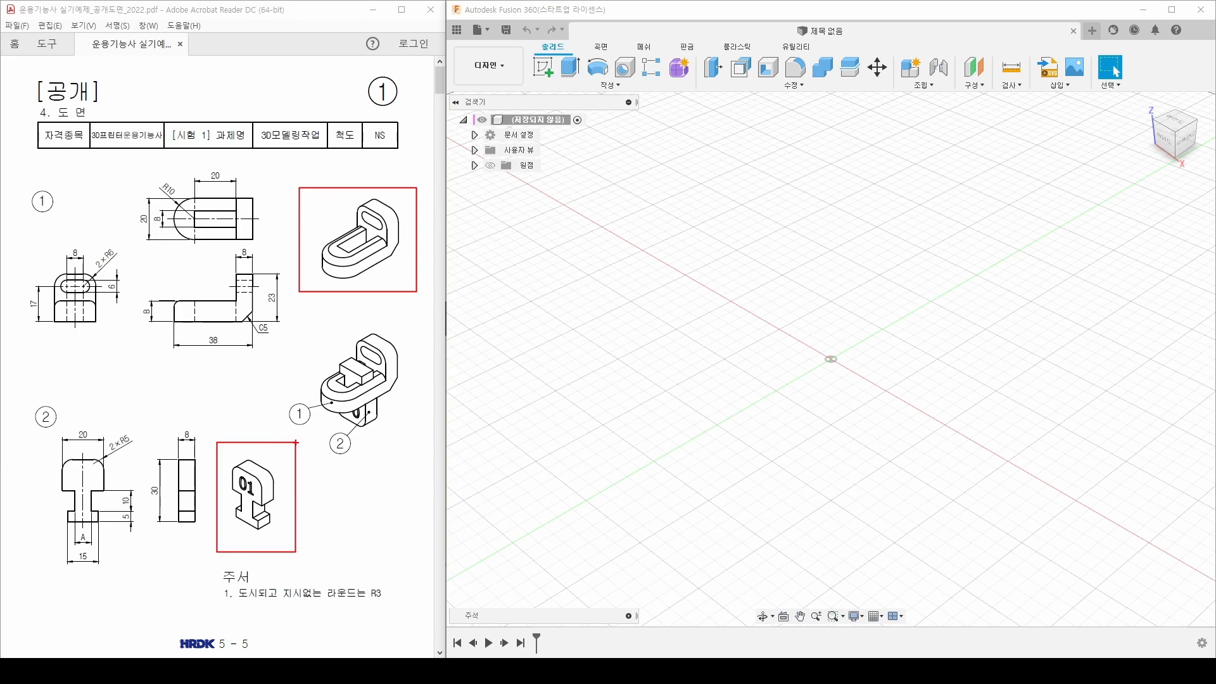
pyautogui.moveTo(286, 321); pyautogui.dragTo(395, 453)
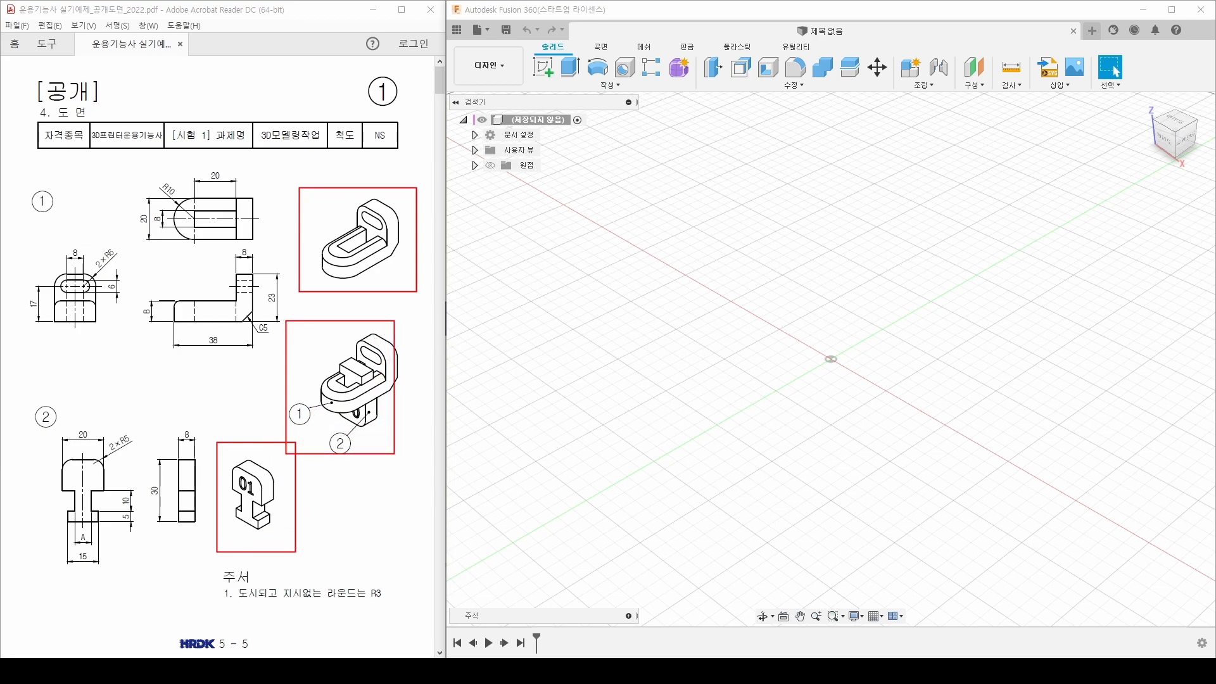
pyautogui.moveTo(325, 315); pyautogui.dragTo(336, 320)
pyautogui.moveTo(261, 463)
pyautogui.mouseDown()
pyautogui.moveTo(288, 410)
pyautogui.moveTo(289, 423)
pyautogui.mouseUp()
pyautogui.press('e')
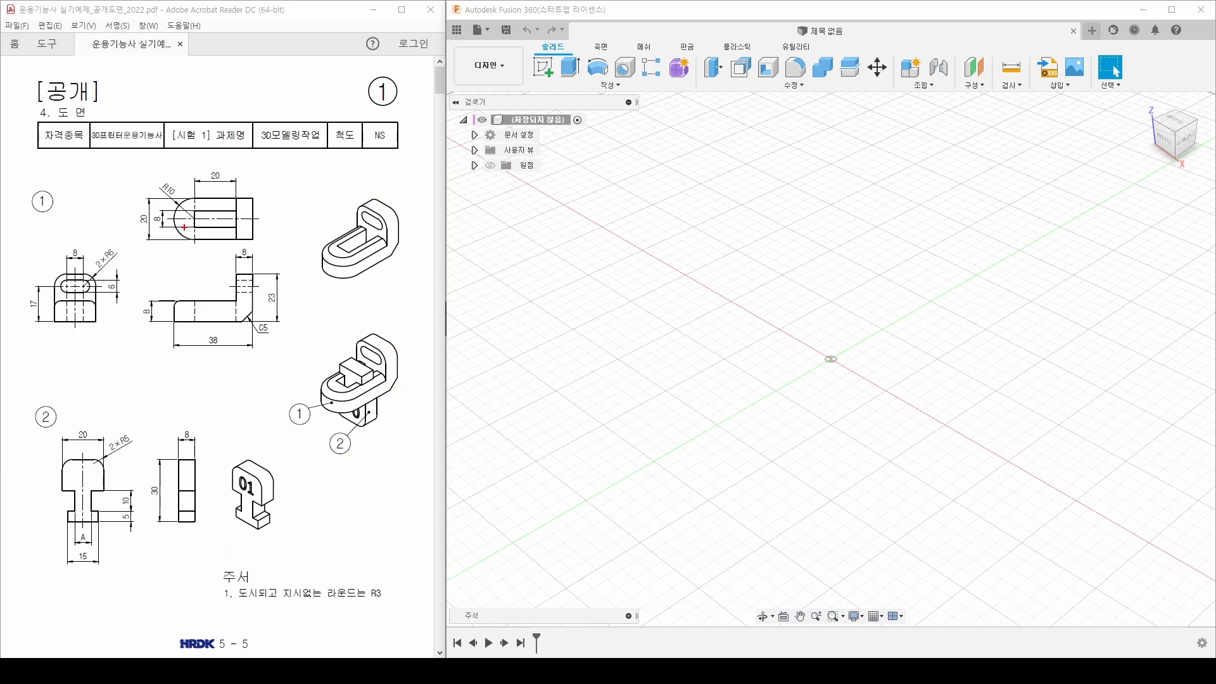
pyautogui.moveTo(29, 252); pyautogui.dragTo(118, 338)
pyautogui.moveTo(140, 253); pyautogui.dragTo(283, 365)
pyautogui.moveTo(137, 173); pyautogui.dragTo(265, 246)
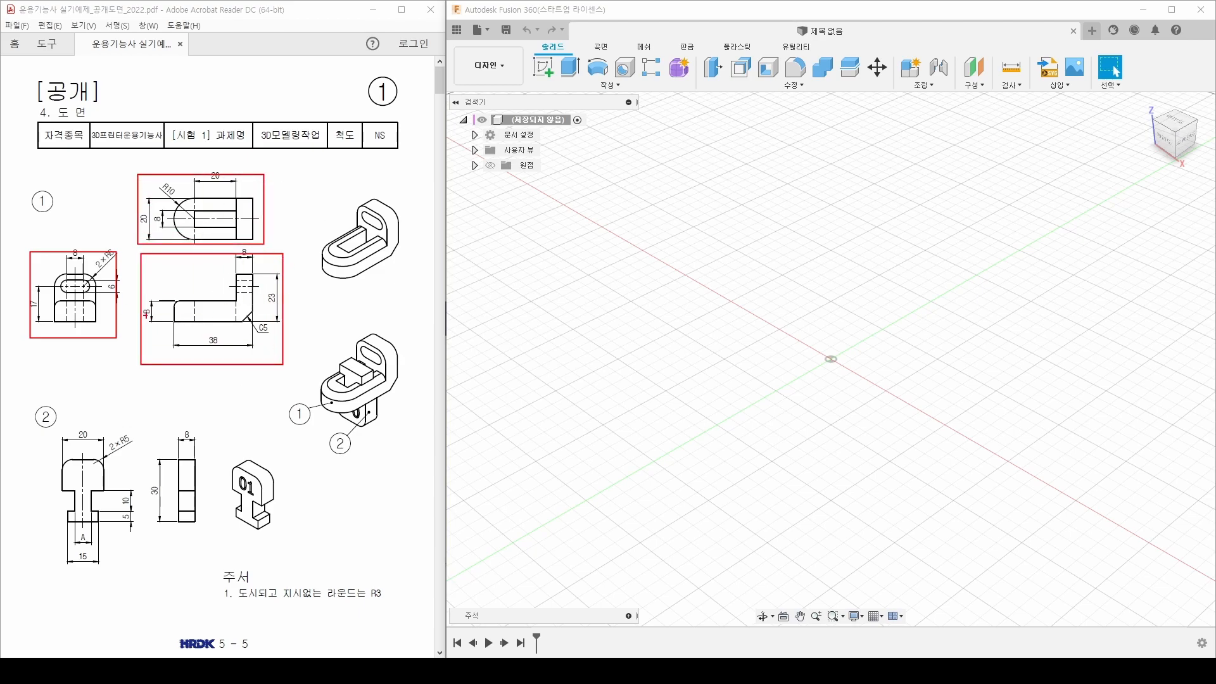
pyautogui.moveTo(154, 261); pyautogui.dragTo(176, 259)
pyautogui.moveTo(413, 295)
pyautogui.mouseDown()
pyautogui.moveTo(392, 282)
pyautogui.moveTo(400, 268)
pyautogui.moveTo(445, 295)
pyautogui.moveTo(436, 316)
pyautogui.moveTo(469, 299)
pyautogui.moveTo(484, 314)
pyautogui.mouseUp()
pyautogui.press('Escape')
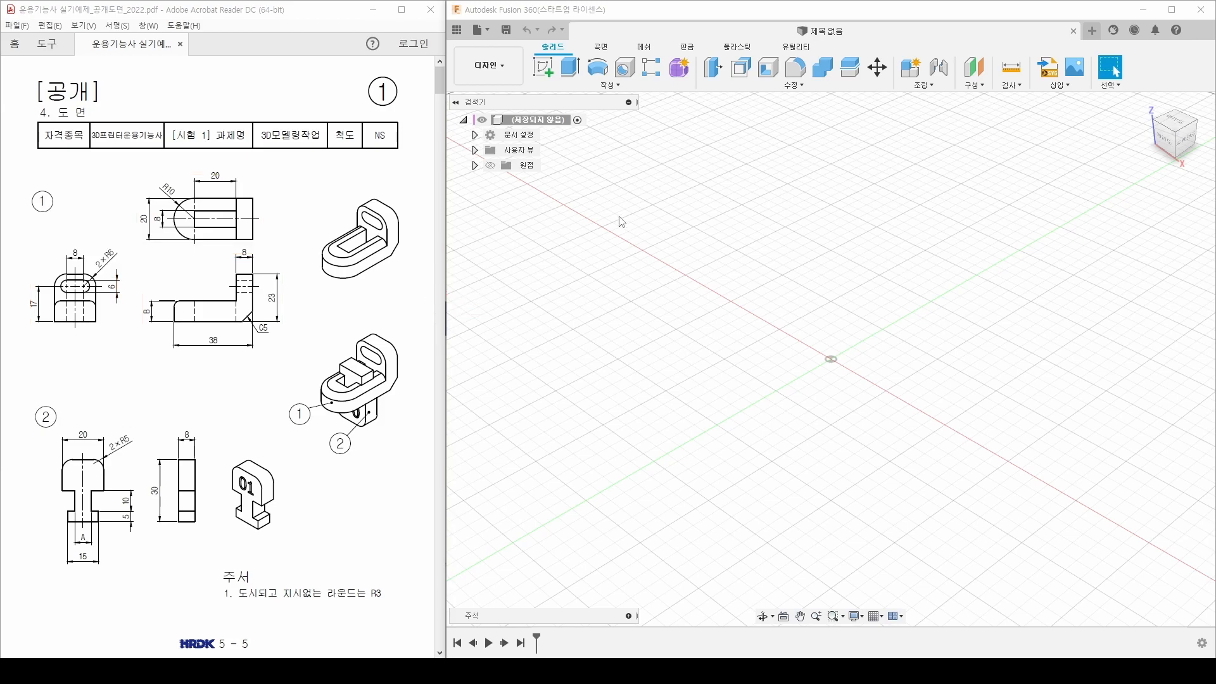
# Start a new sketch on the YZ plane for the side profile of part 1
pyautogui.click(544, 69)
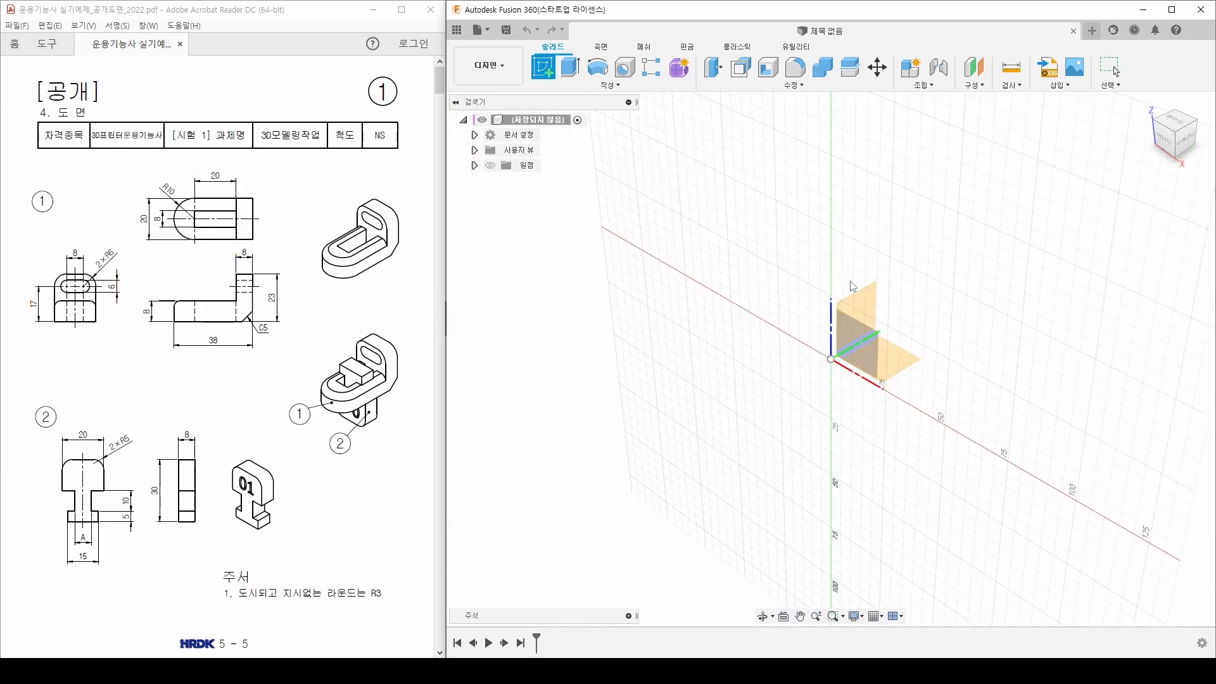
pyautogui.click(864, 303)
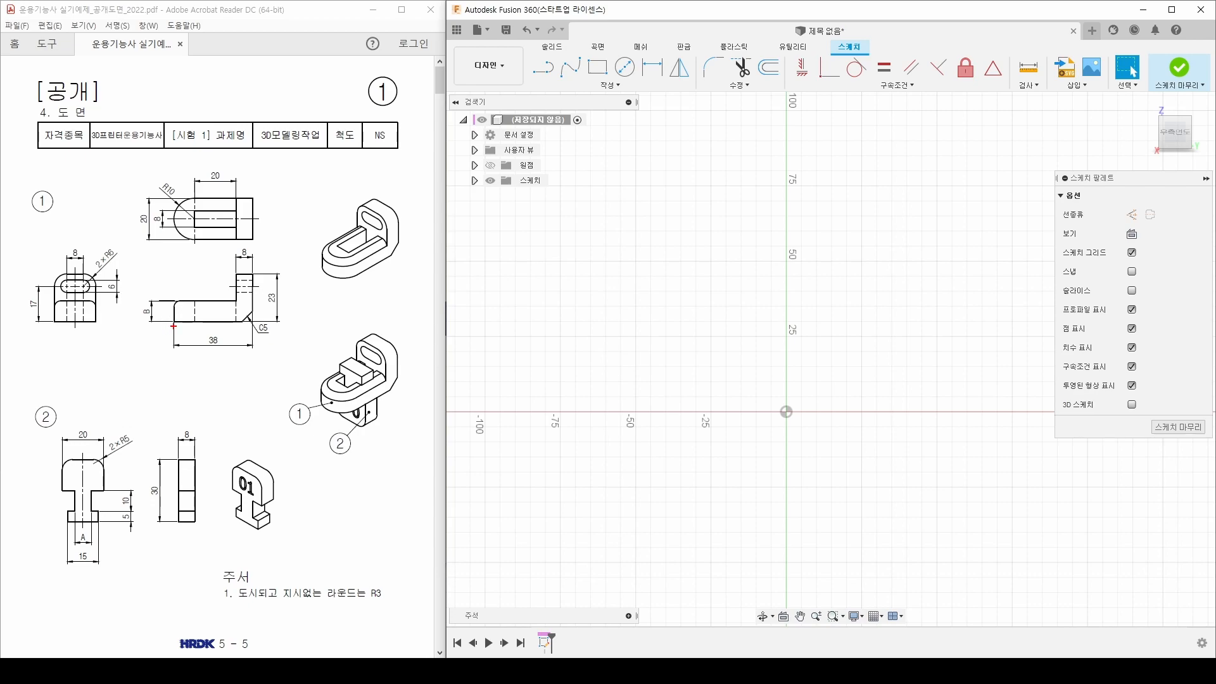
pyautogui.moveTo(171, 330)
pyautogui.mouseDown()
pyautogui.moveTo(258, 330)
pyautogui.moveTo(253, 265)
pyautogui.moveTo(169, 290)
pyautogui.moveTo(168, 329)
pyautogui.mouseUp()
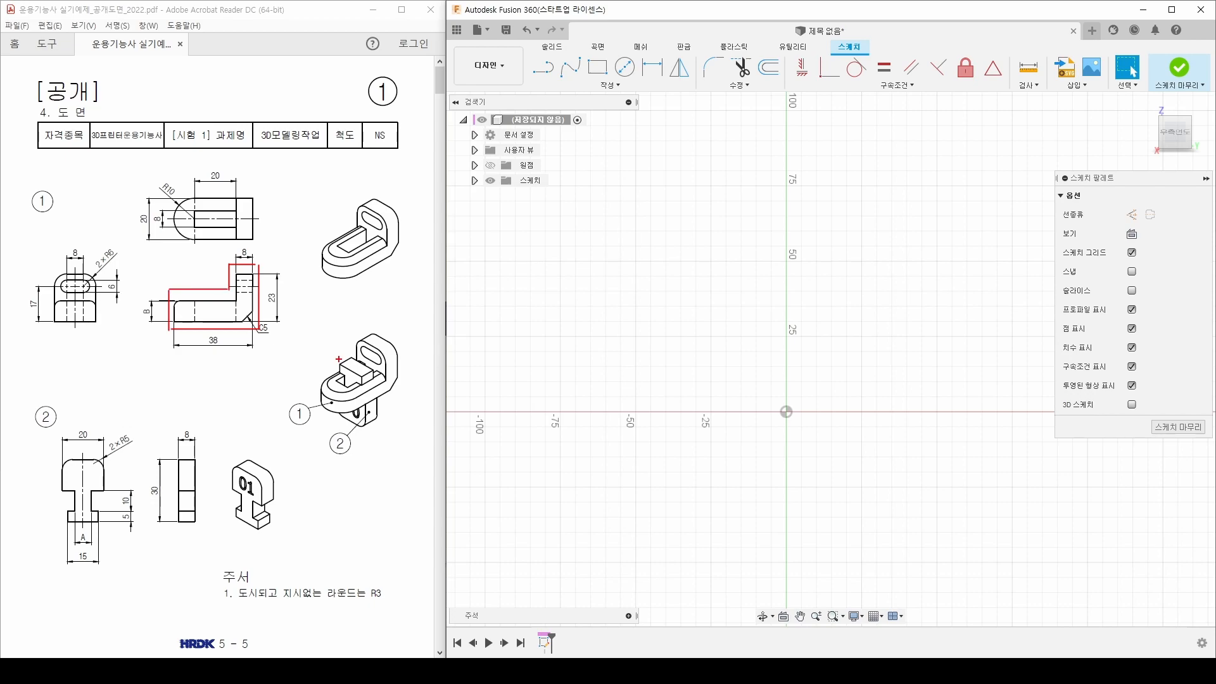
pyautogui.press('Escape')
# Draw a closed six-line L-shaped outline starting at the origin, with the upright at the far end of the base
pyautogui.click(542, 66)
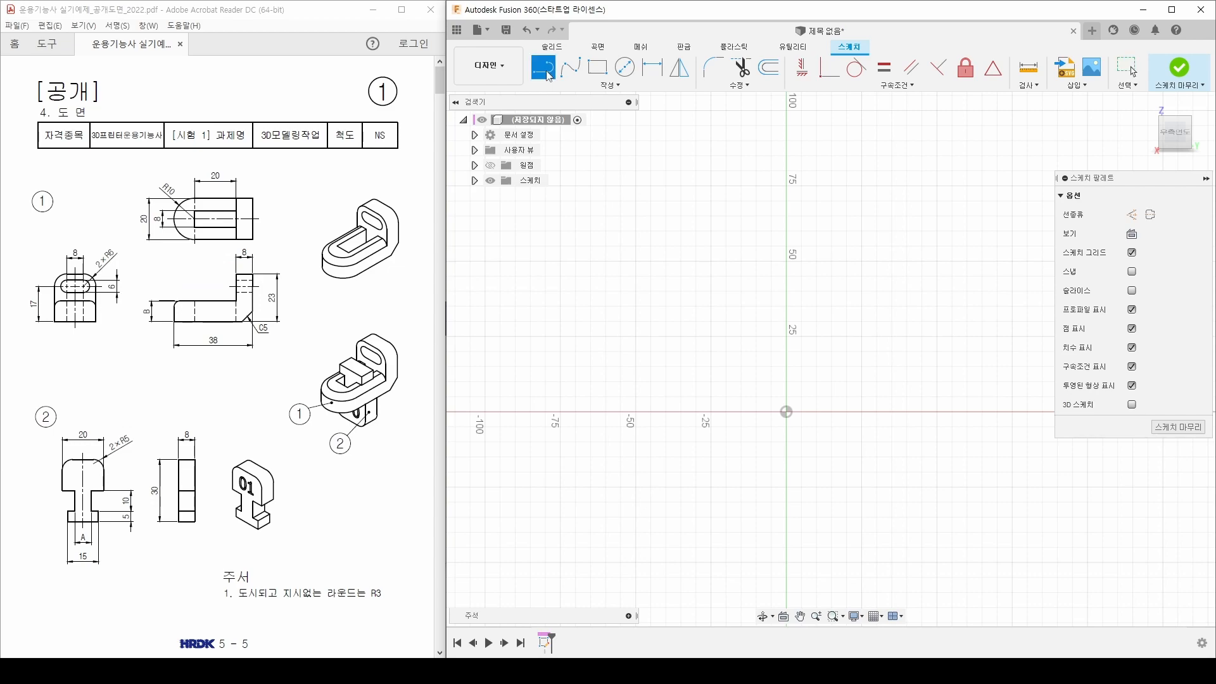
pyautogui.click(786, 412)
pyautogui.click(909, 425)
pyautogui.click(909, 298)
pyautogui.click(867, 298)
pyautogui.click(868, 361)
pyautogui.click(779, 361)
pyautogui.click(787, 412)
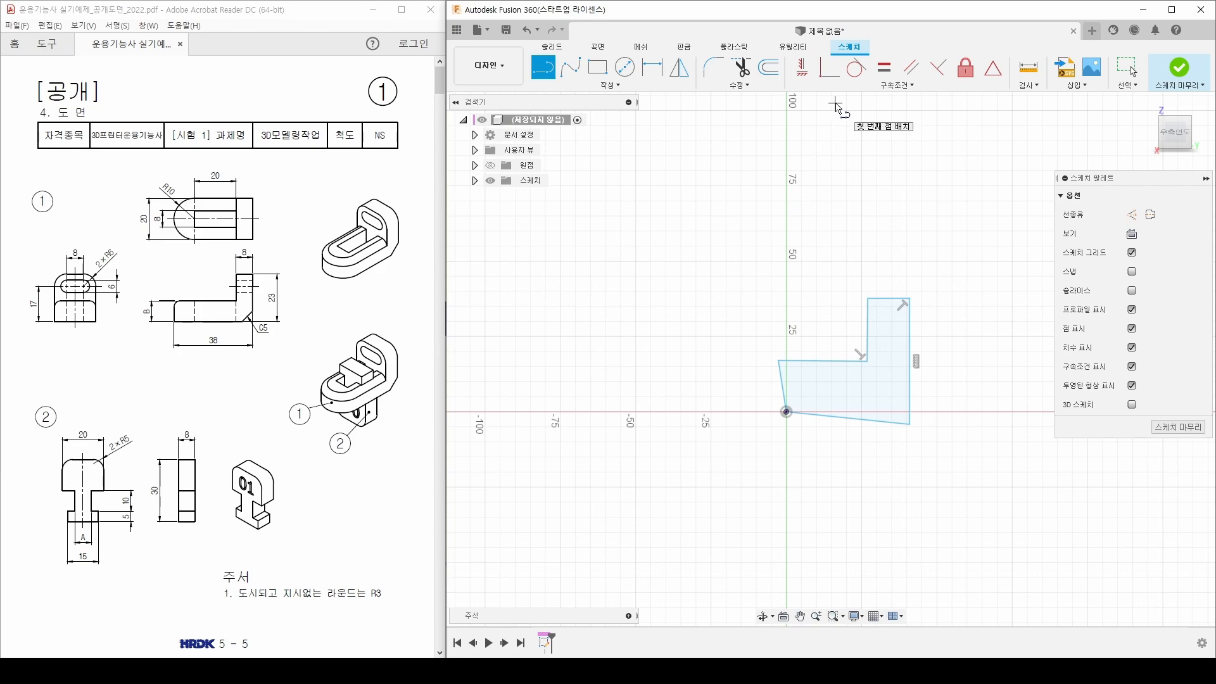
# Apply horizontal/vertical constraints to the L-outline's bottom edge, inner upright edge and the short edge at the origin
pyautogui.click(800, 75)
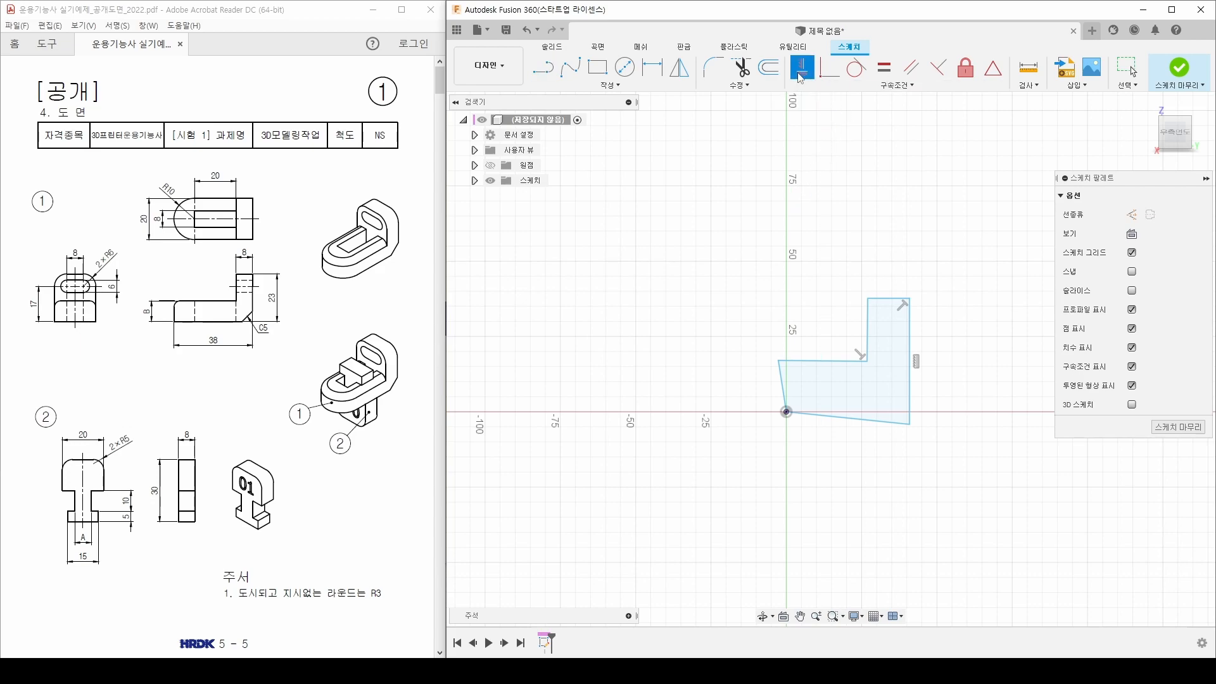
pyautogui.click(875, 420)
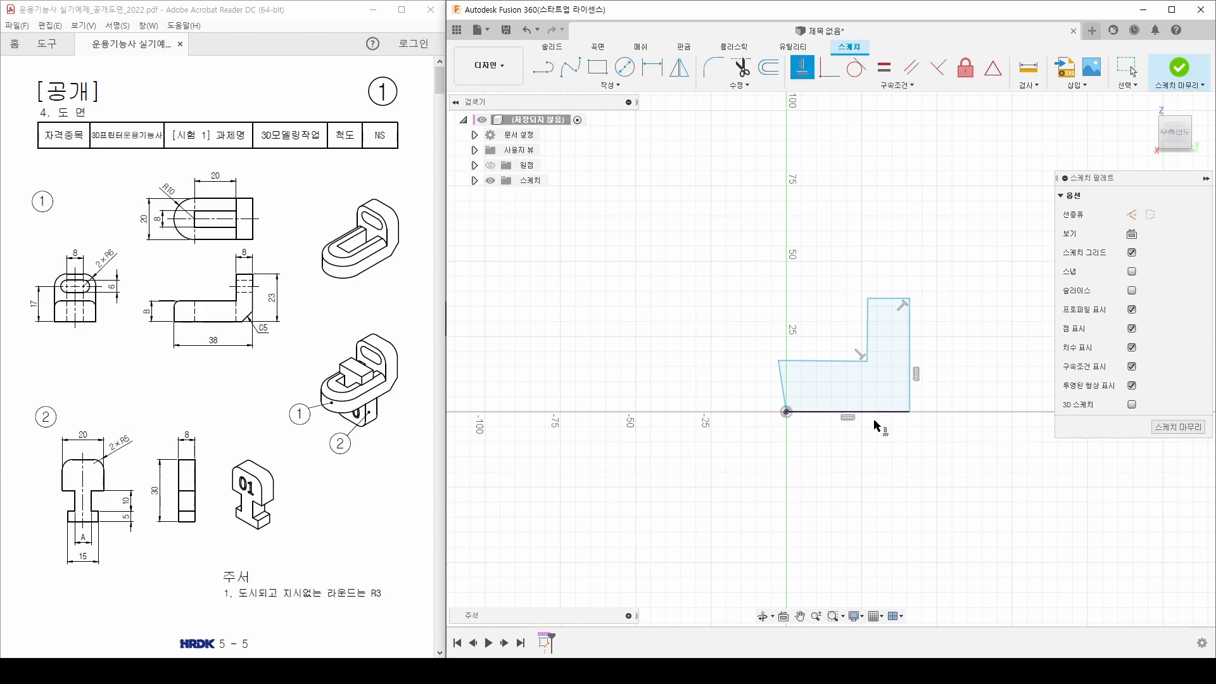
pyautogui.click(910, 360)
pyautogui.click(869, 328)
pyautogui.click(784, 391)
pyautogui.click(849, 412)
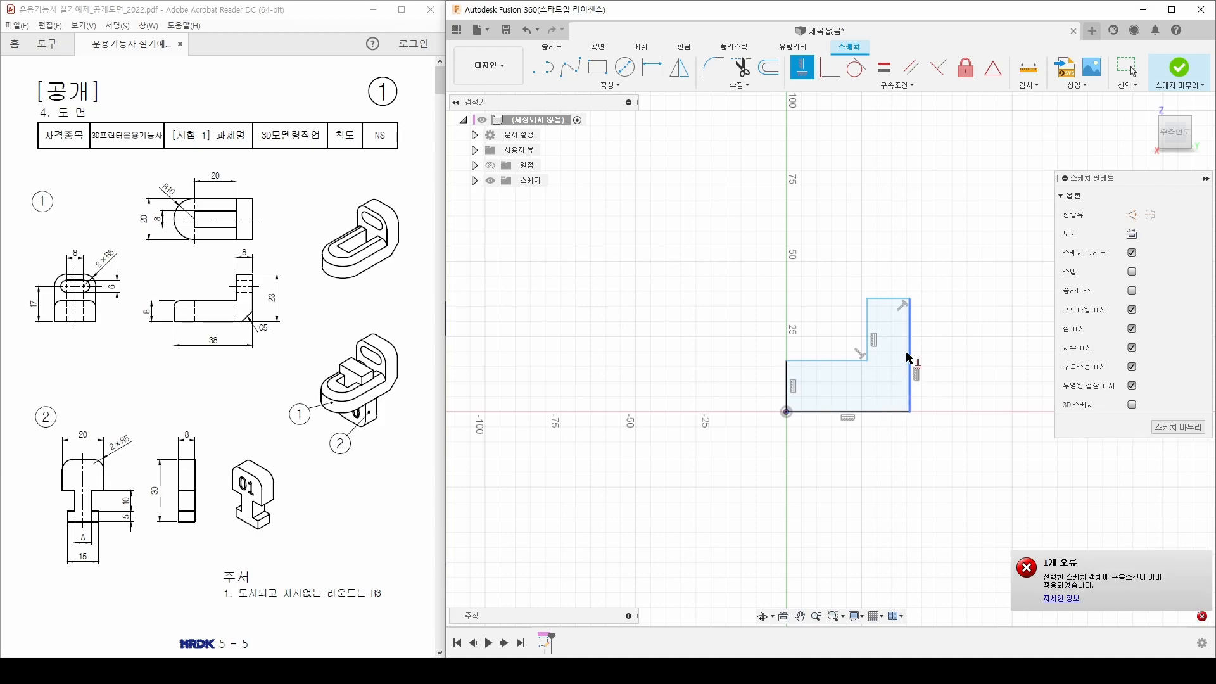
pyautogui.click(890, 297)
pyautogui.click(867, 327)
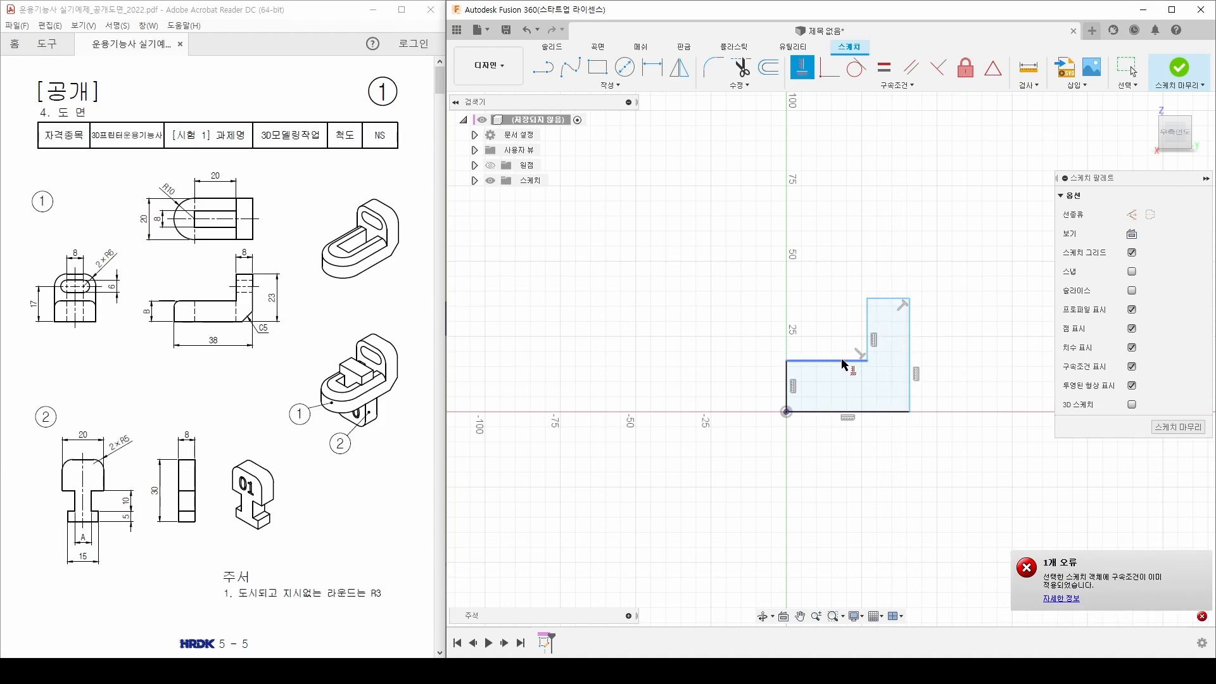
# Switch to the PDF drawing in Adobe Acrobat Reader and highlight the overall length dimension 38 in part 1's front view
pyautogui.scroll(-1, 871, 389)
pyautogui.moveTo(929, 396)
pyautogui.mouseDown(button='middle')
pyautogui.moveTo(873, 389)
pyautogui.moveTo(882, 367)
pyautogui.mouseUp(button='middle')
pyautogui.scroll(2, 870, 390)
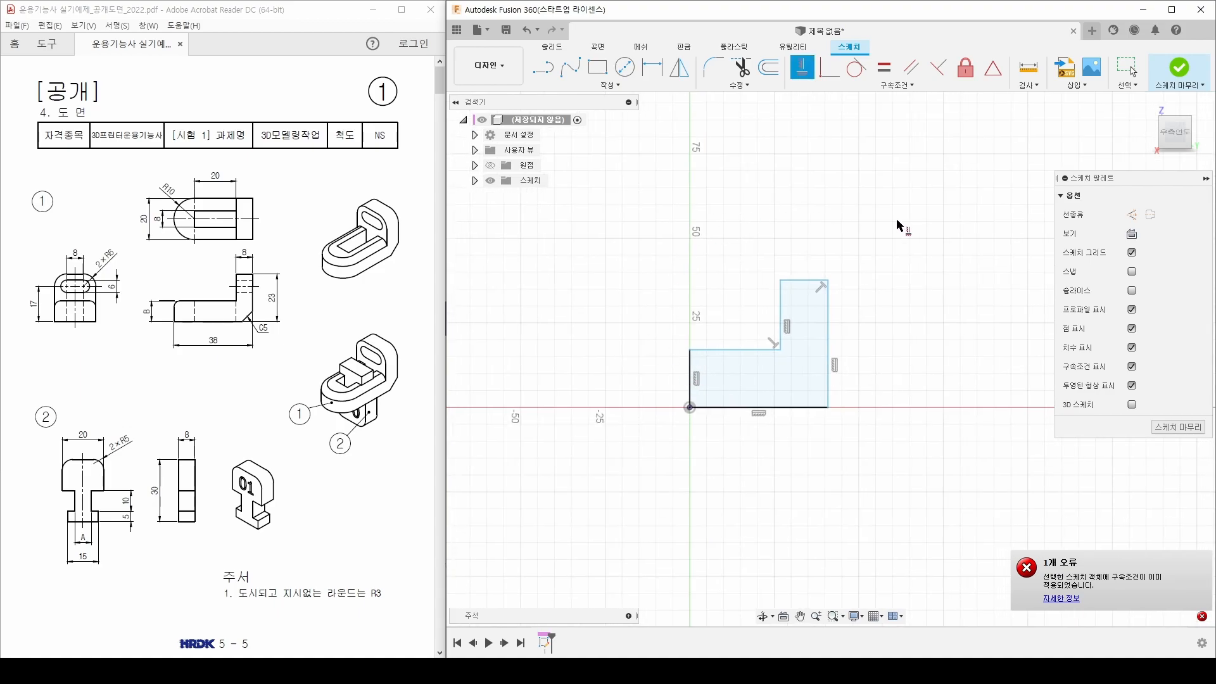
pyautogui.click(203, 342)
pyautogui.moveTo(203, 342); pyautogui.dragTo(220, 342)
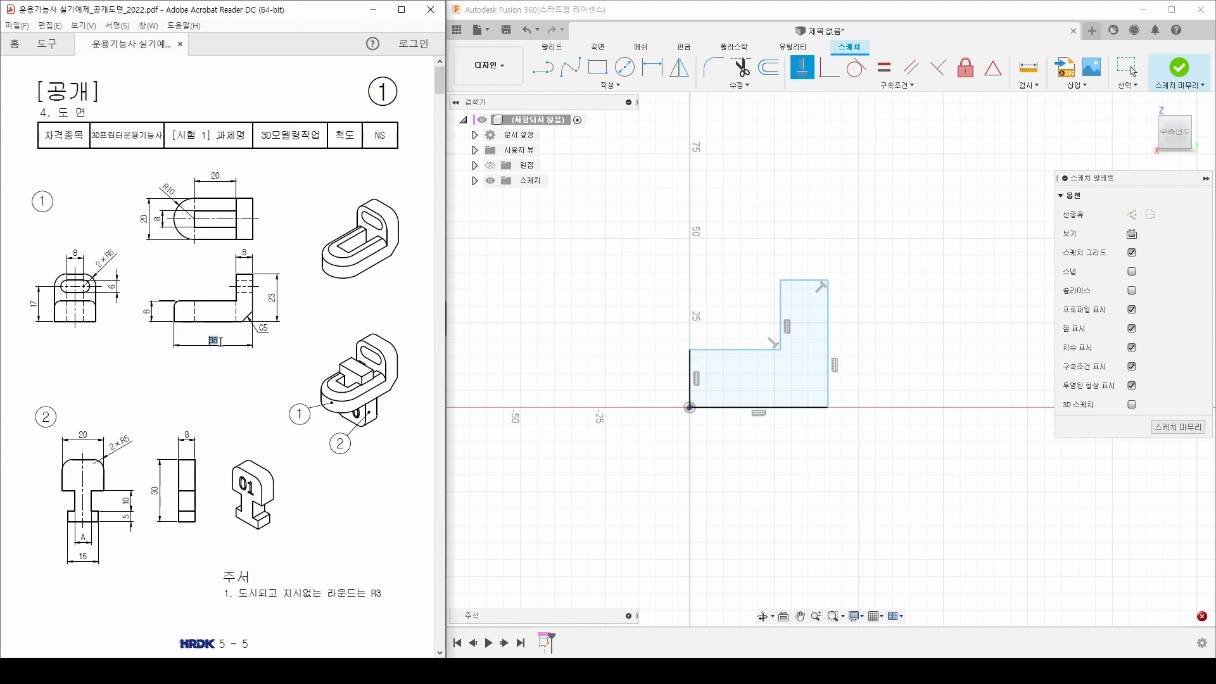
pyautogui.click(237, 322)
# Switch back to Fusion 360 and dimension the outline's bottom edge to 38 mm
pyautogui.click(788, 429)
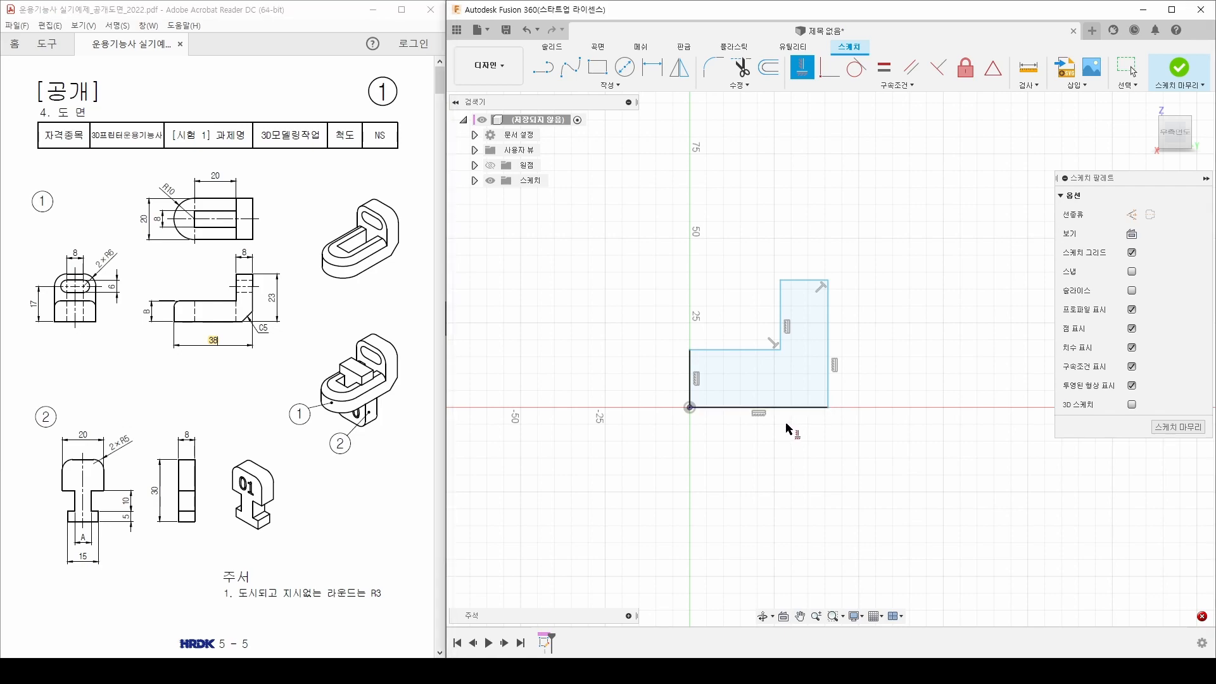
pyautogui.press('d')
pyautogui.click(779, 408)
pyautogui.click(772, 463)
pyautogui.write('38')
pyautogui.press('Return')
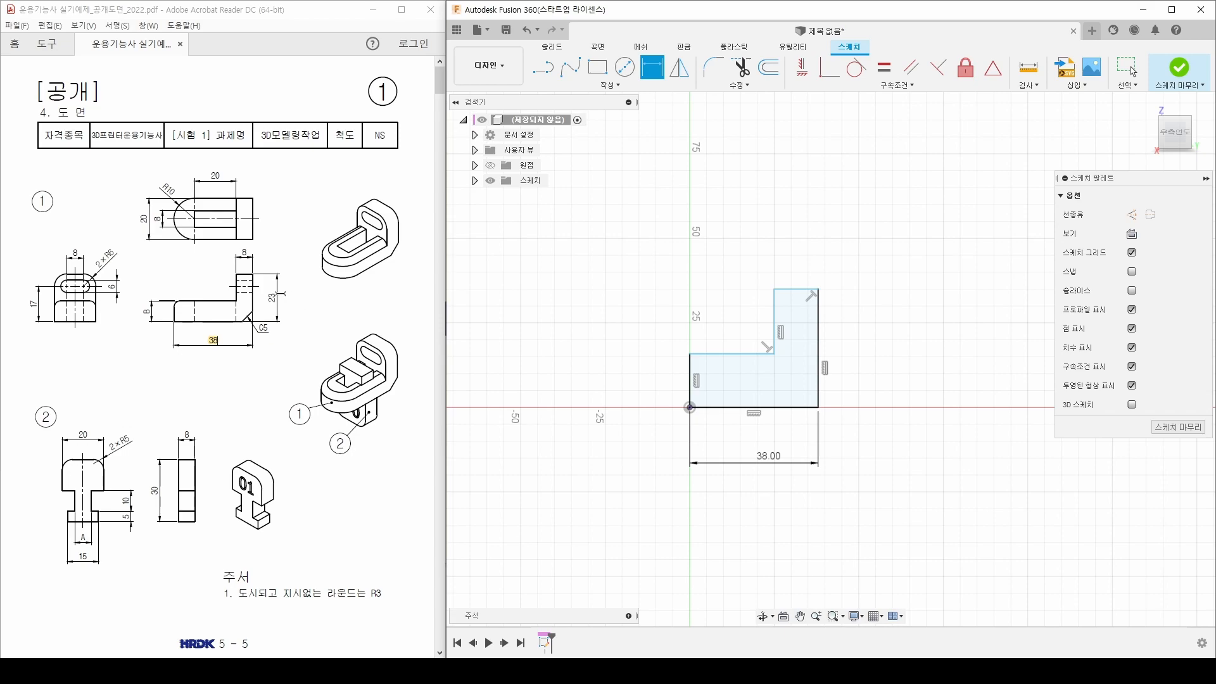
# Dimension the upright's outer edge to 23 mm and its top edge to 8 mm
pyautogui.click(819, 345)
pyautogui.click(863, 343)
pyautogui.write('23')
pyautogui.press('Return')
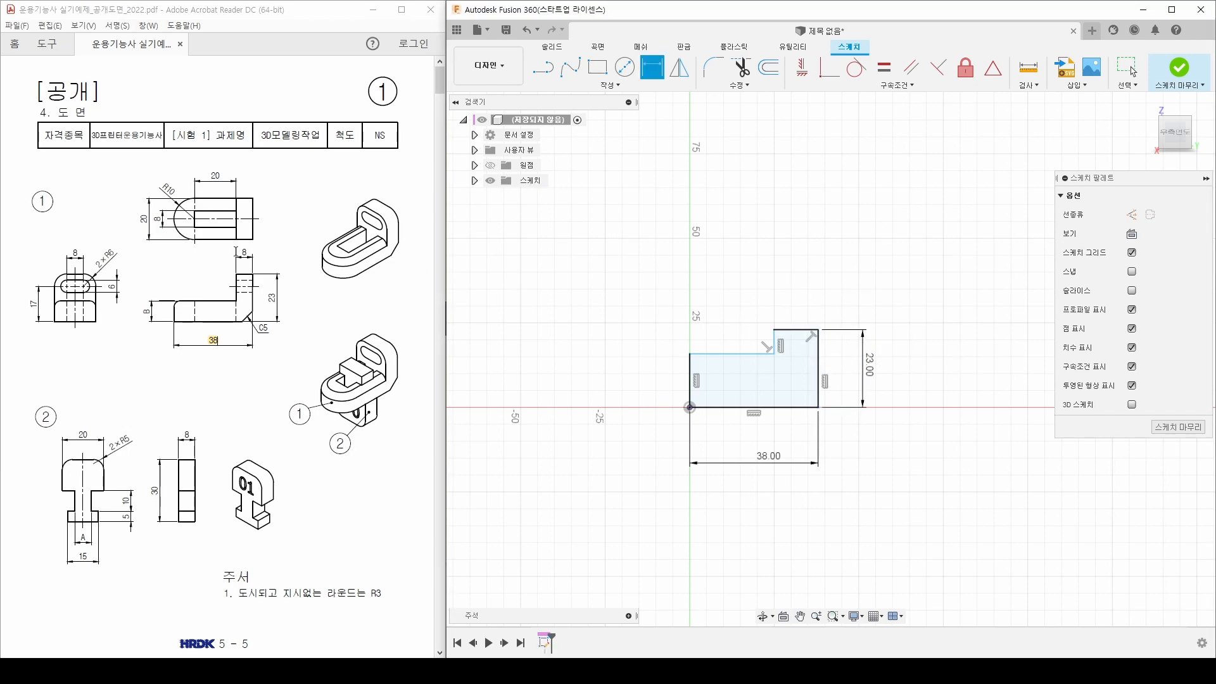
pyautogui.click(801, 330)
pyautogui.click(788, 293)
pyautogui.write('8')
pyautogui.press('Return')
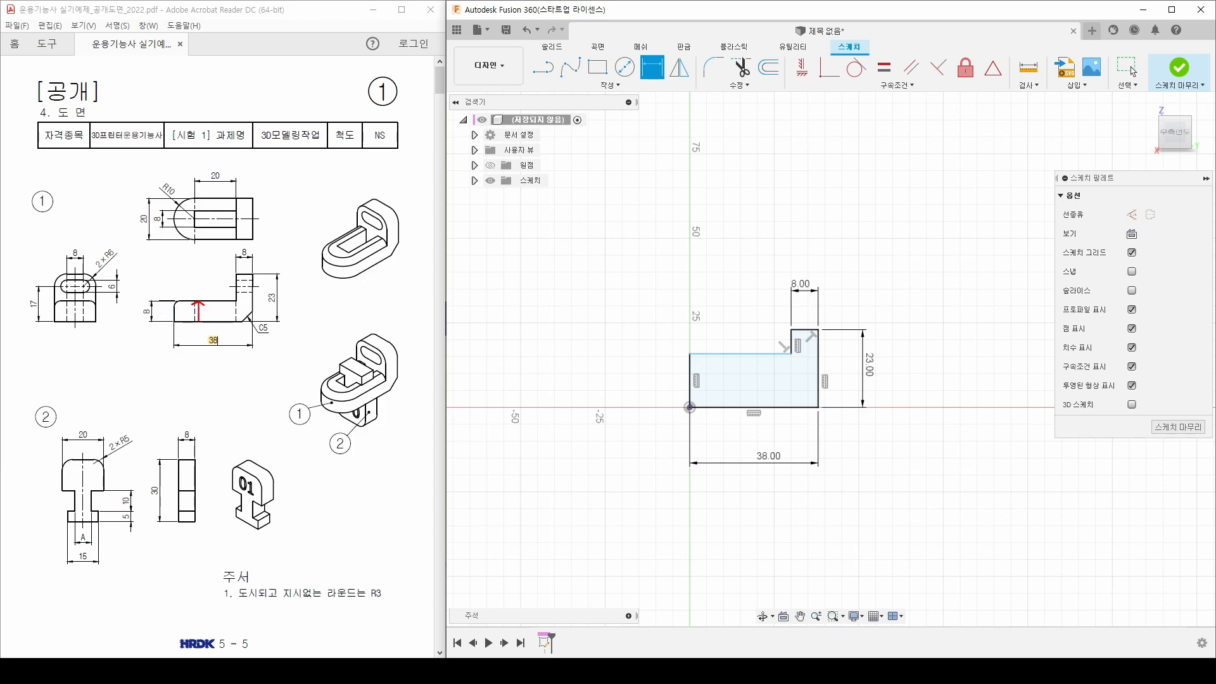
# Dimension the base's vertical edge at the origin to 10 mm and move the 38 mm dimension closer to the outline
pyautogui.moveTo(196, 319); pyautogui.dragTo(201, 320)
pyautogui.moveTo(343, 237)
pyautogui.mouseDown()
pyautogui.moveTo(349, 252)
pyautogui.moveTo(352, 240)
pyautogui.mouseUp()
pyautogui.moveTo(105, 489)
pyautogui.mouseDown()
pyautogui.moveTo(89, 489)
pyautogui.moveTo(89, 506)
pyautogui.moveTo(128, 490)
pyautogui.moveTo(135, 504)
pyautogui.mouseUp()
pyautogui.moveTo(144, 324); pyautogui.dragTo(148, 317)
pyautogui.press('Escape')
pyautogui.click(689, 384)
pyautogui.click(641, 388)
pyautogui.write('10')
pyautogui.press('Return')
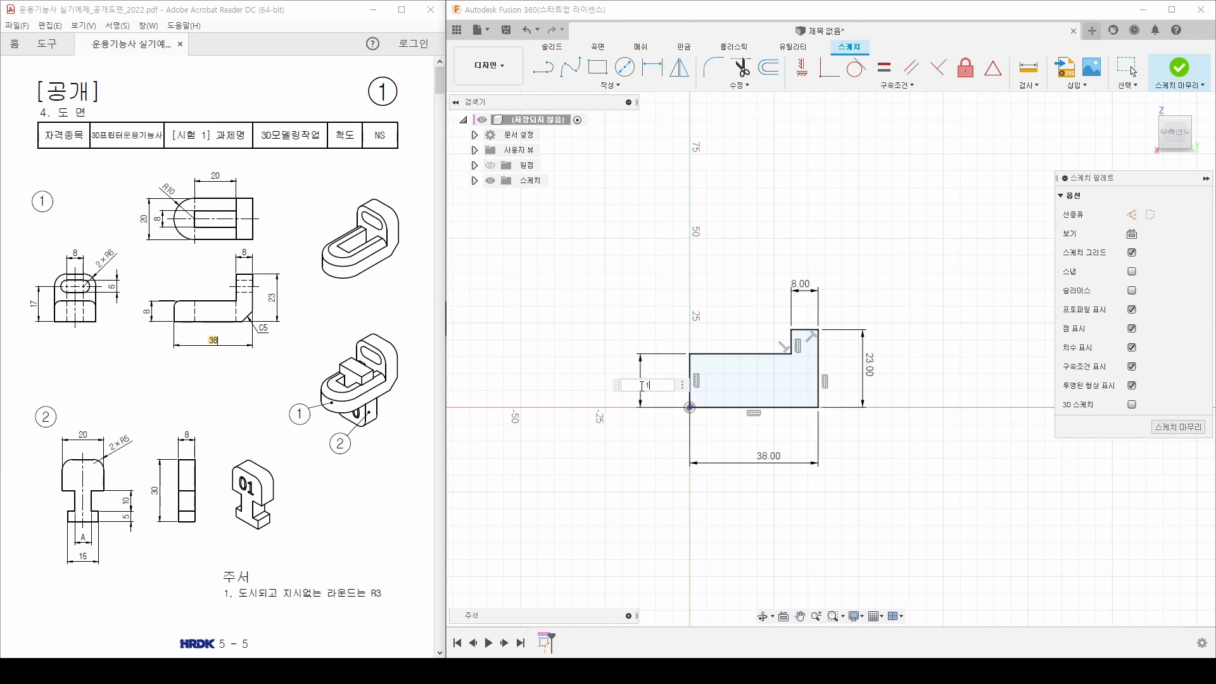
pyautogui.scroll(3, 706, 412)
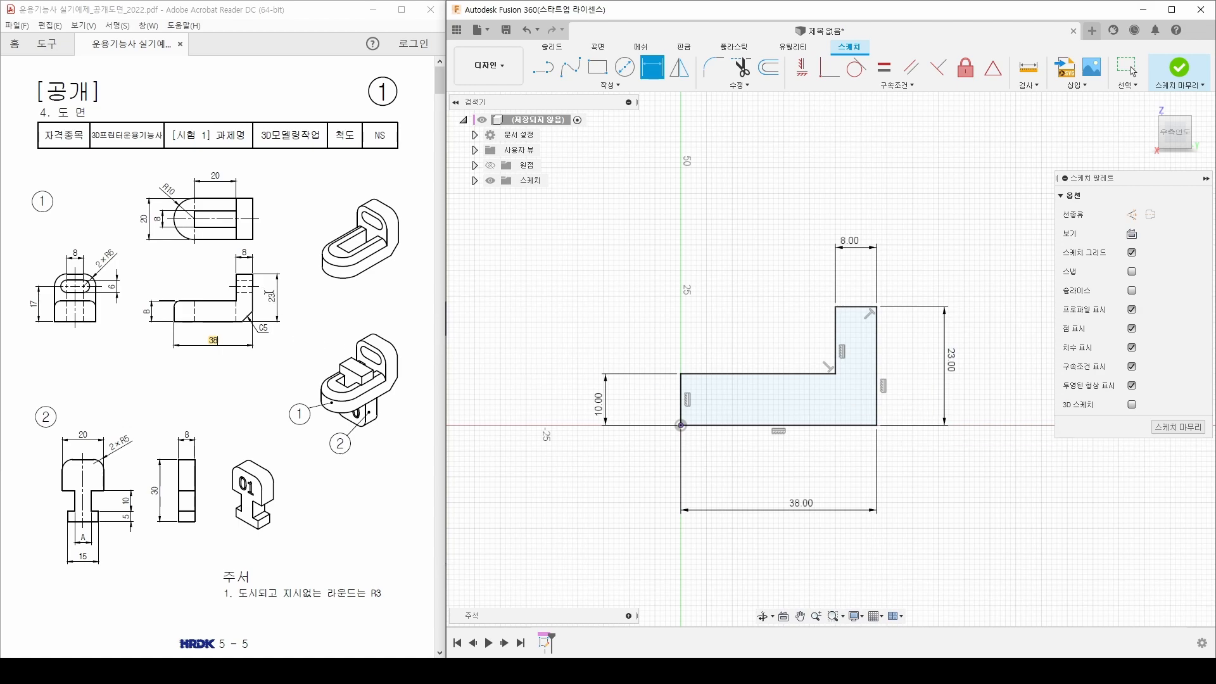
pyautogui.moveTo(799, 503); pyautogui.dragTo(800, 469)
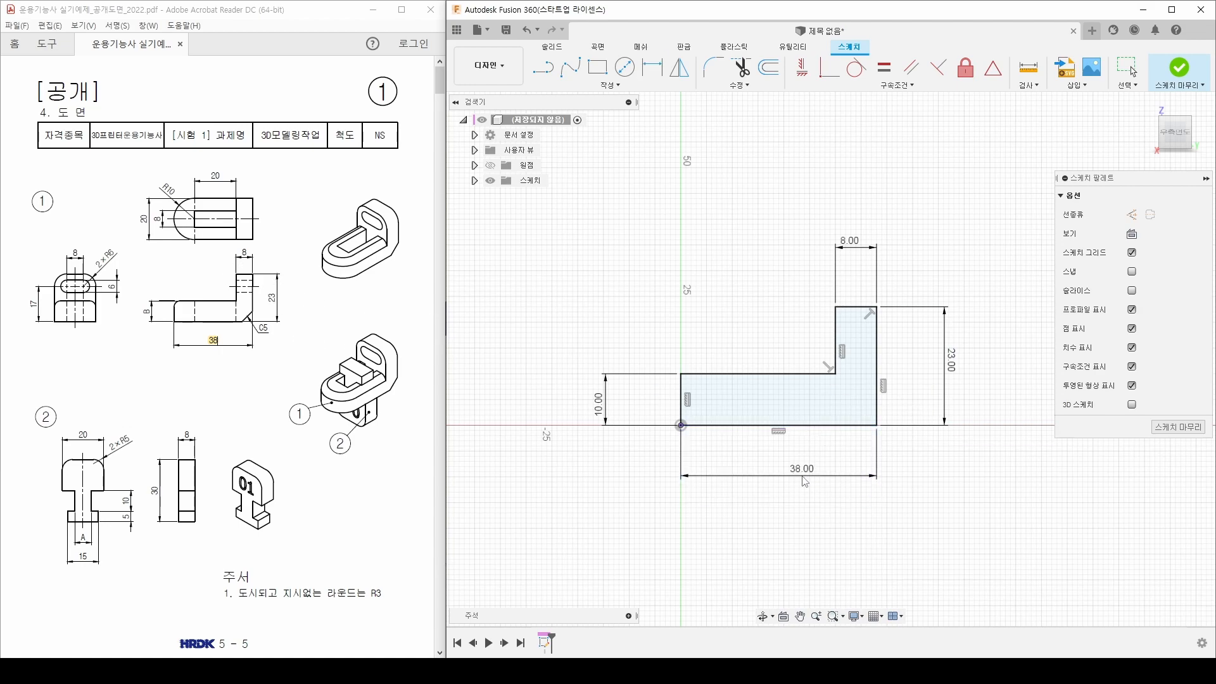
# Switch to the PDF drawing and highlight the height 23, upright thickness 8 and base thickness 8 in the front view
pyautogui.doubleClick(272, 296)
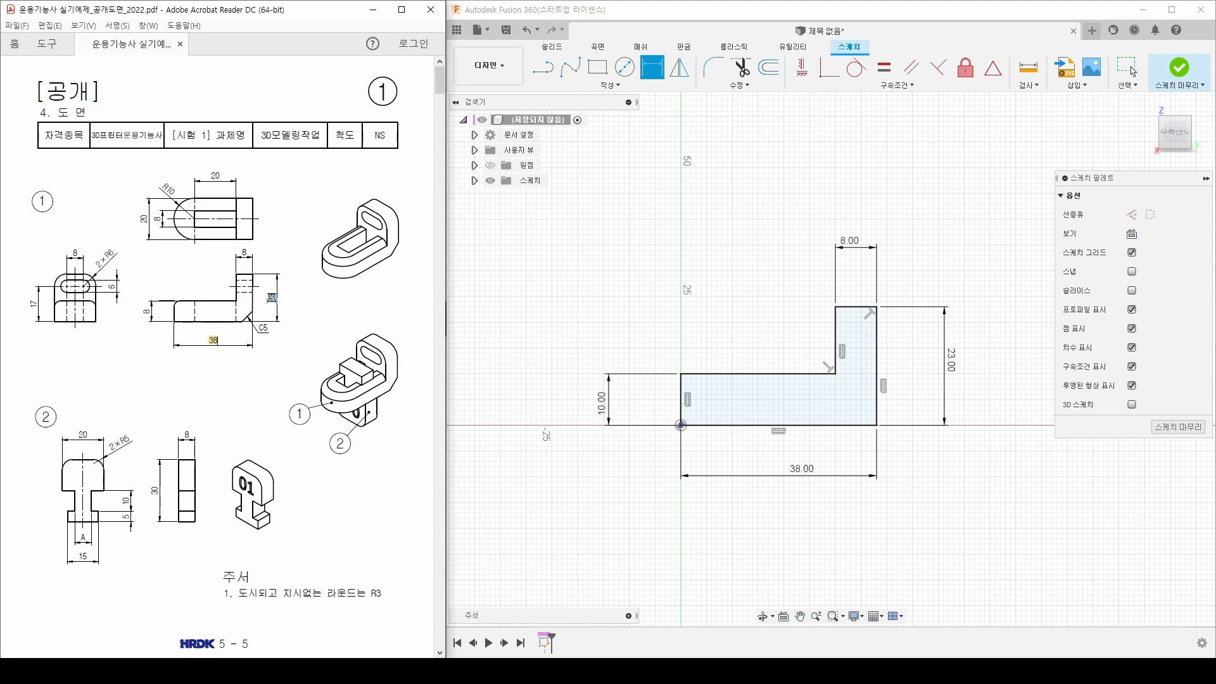
pyautogui.click(286, 278)
pyautogui.doubleClick(244, 254)
pyautogui.click(266, 234)
pyautogui.doubleClick(146, 313)
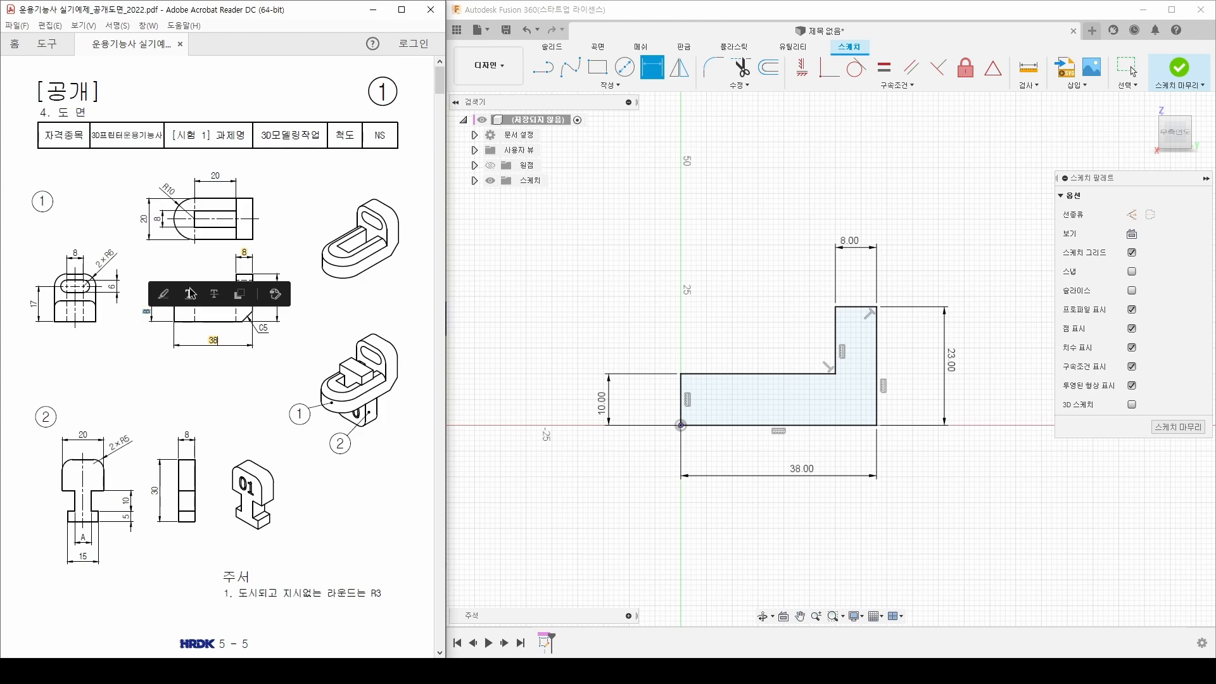
pyautogui.click(168, 295)
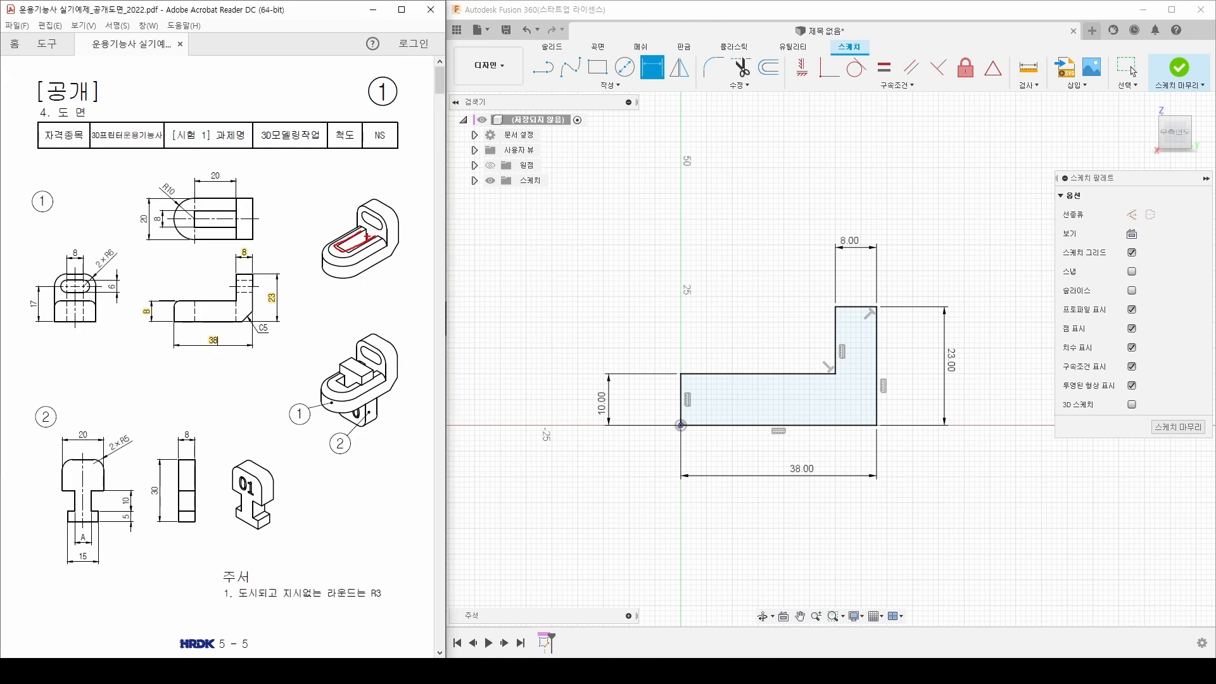
# Examine the rectangular opening of part 1 in the isometric and top views and its dashed edges in the front view
pyautogui.moveTo(242, 235)
pyautogui.mouseDown()
pyautogui.moveTo(190, 229)
pyautogui.moveTo(243, 207)
pyautogui.mouseUp()
pyautogui.moveTo(345, 212)
pyautogui.mouseDown()
pyautogui.moveTo(343, 289)
pyautogui.moveTo(363, 287)
pyautogui.mouseUp()
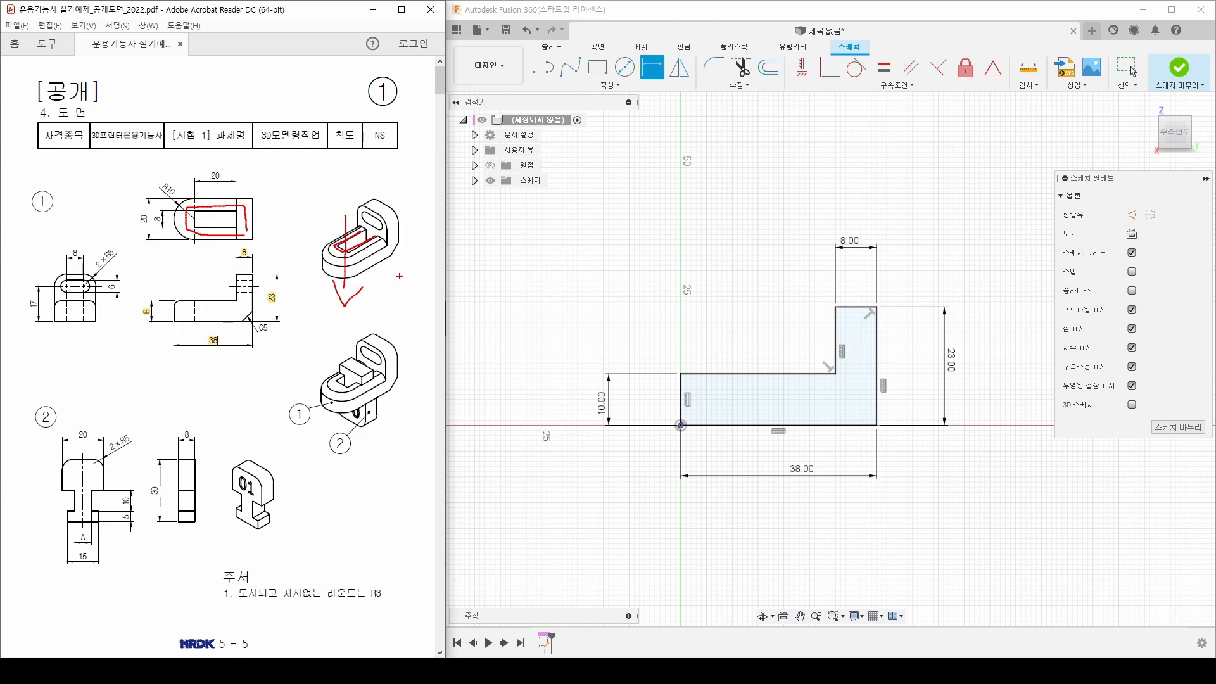
pyautogui.press('Escape')
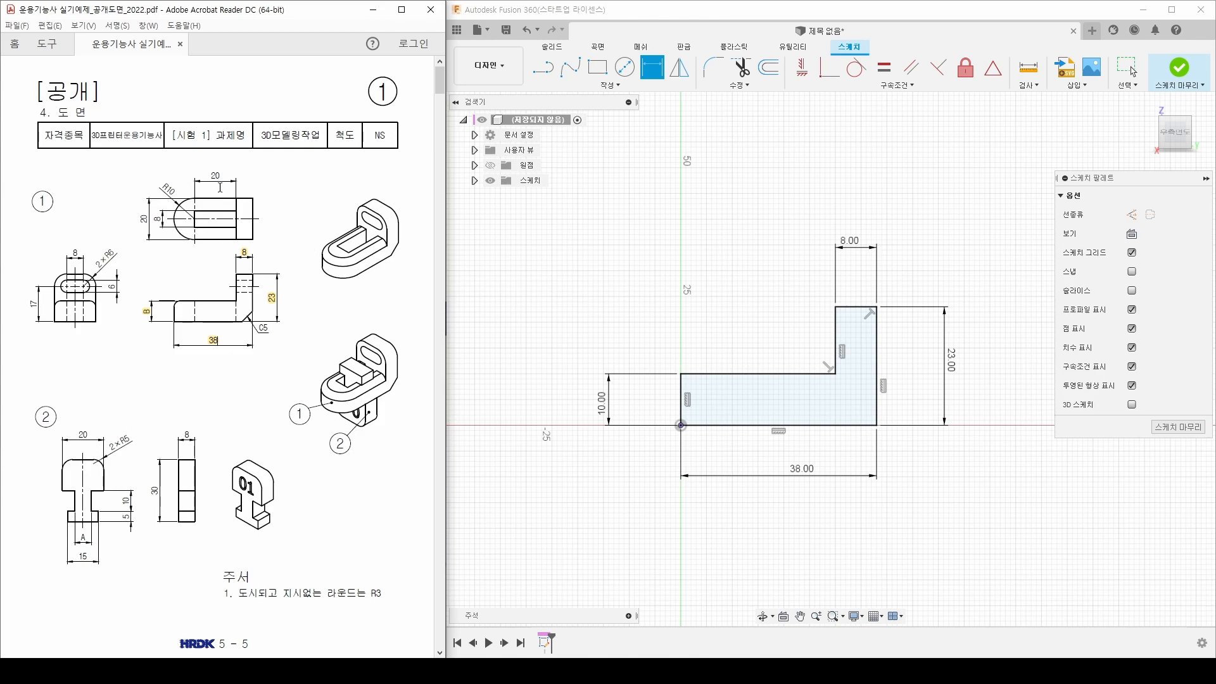
pyautogui.moveTo(212, 178); pyautogui.dragTo(221, 176)
pyautogui.moveTo(159, 216); pyautogui.dragTo(159, 224)
pyautogui.click(159, 222)
pyautogui.moveTo(197, 242); pyautogui.dragTo(196, 340)
pyautogui.moveTo(237, 209); pyautogui.dragTo(236, 340)
pyautogui.press('Escape')
pyautogui.press('Escape')
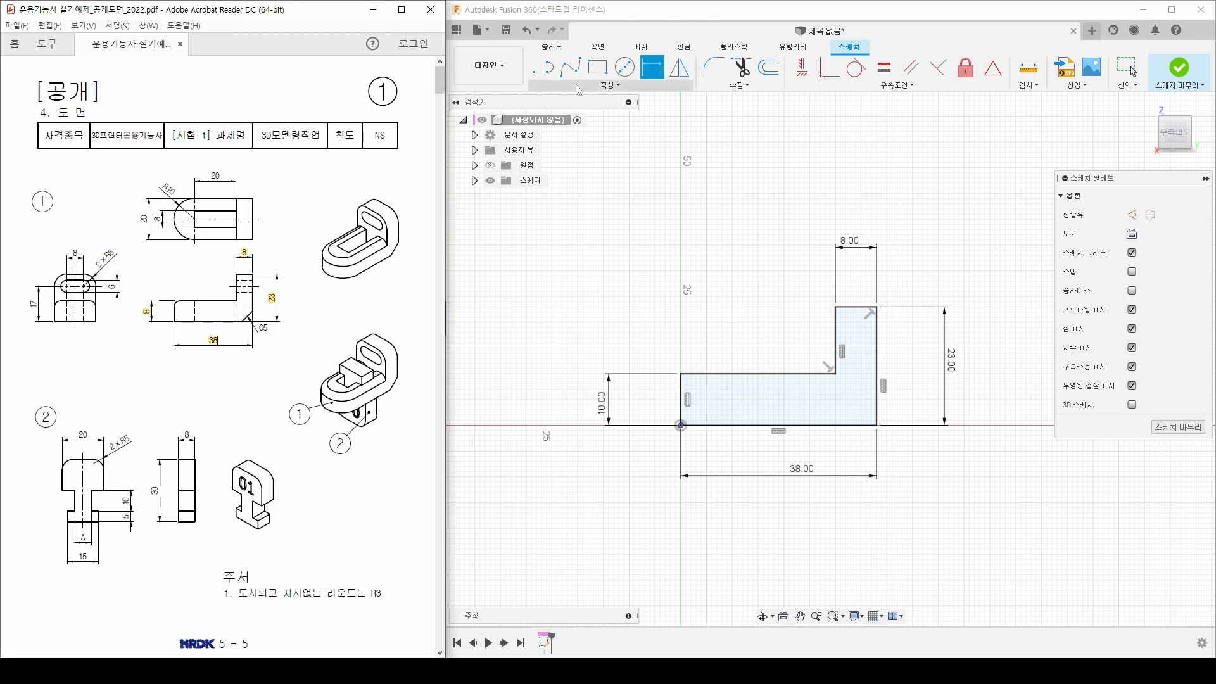
# Draw two vertical lines across the base, one in line with the upright's inner edge, and try a vertical constraint on that line
pyautogui.press('l')
pyautogui.click(733, 374)
pyautogui.click(734, 426)
pyautogui.click(834, 374)
pyautogui.click(835, 426)
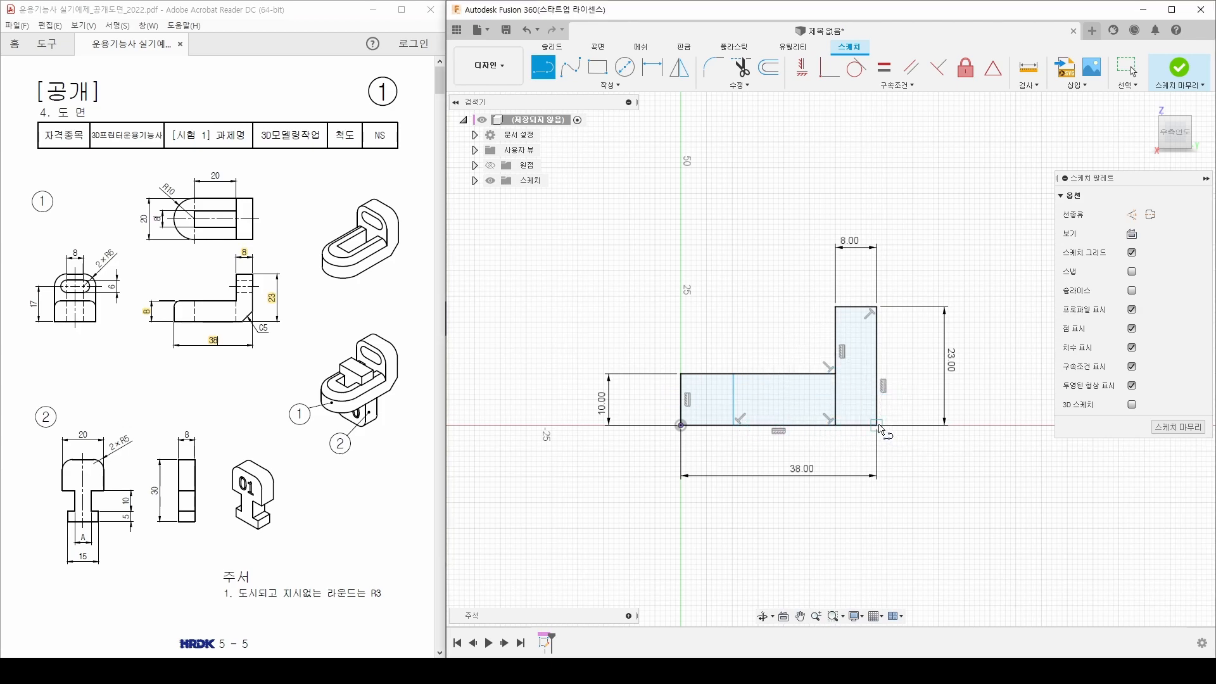
pyautogui.click(802, 66)
pyautogui.click(836, 401)
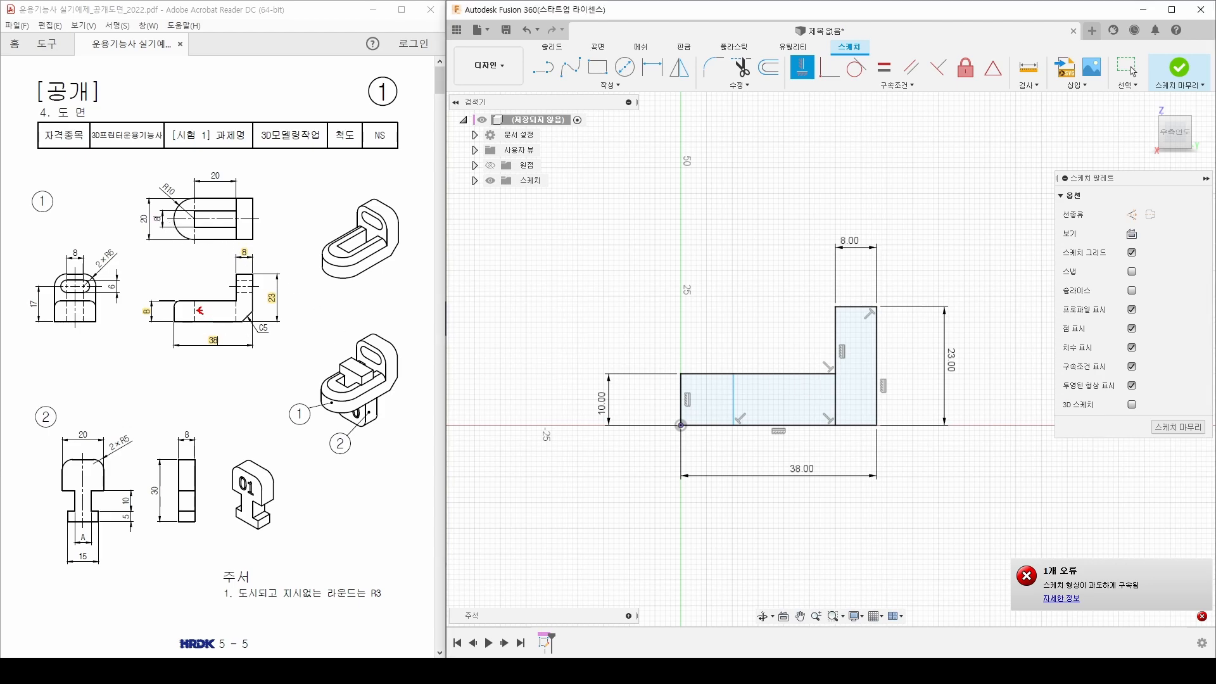
# Dimension the distance between the two vertical lines across the base to 20 mm
pyautogui.moveTo(231, 180); pyautogui.dragTo(208, 181)
pyautogui.press('Escape')
pyautogui.press('d')
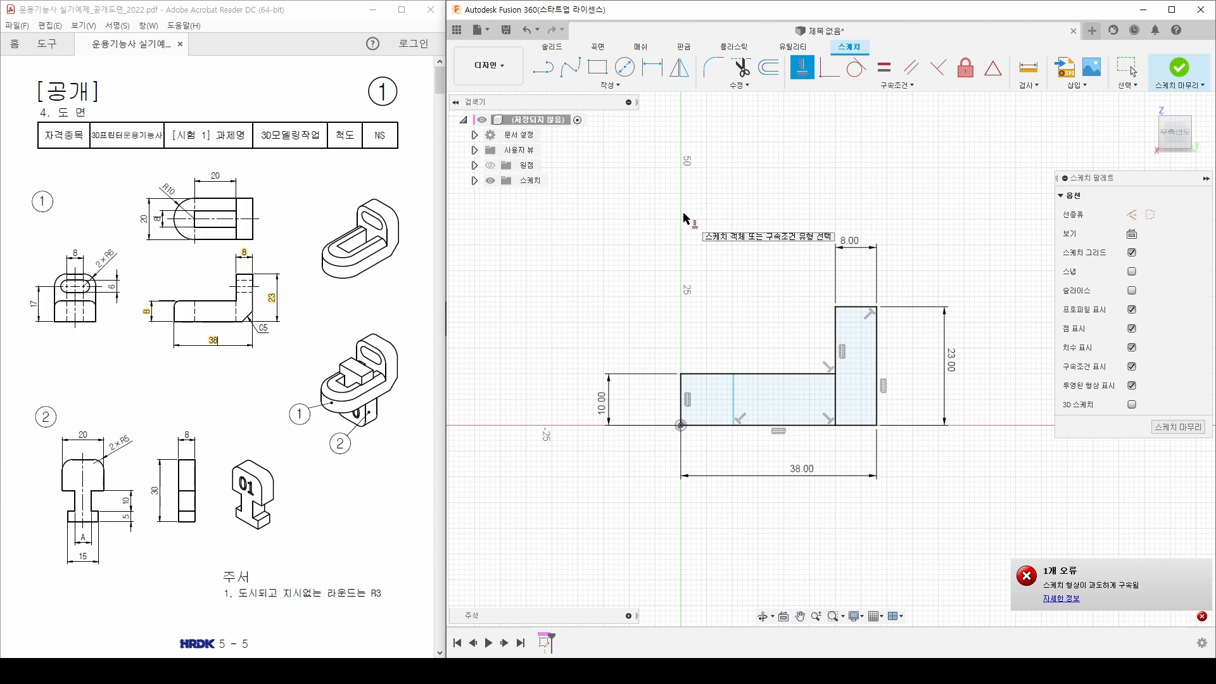
pyautogui.click(734, 411)
pyautogui.click(834, 404)
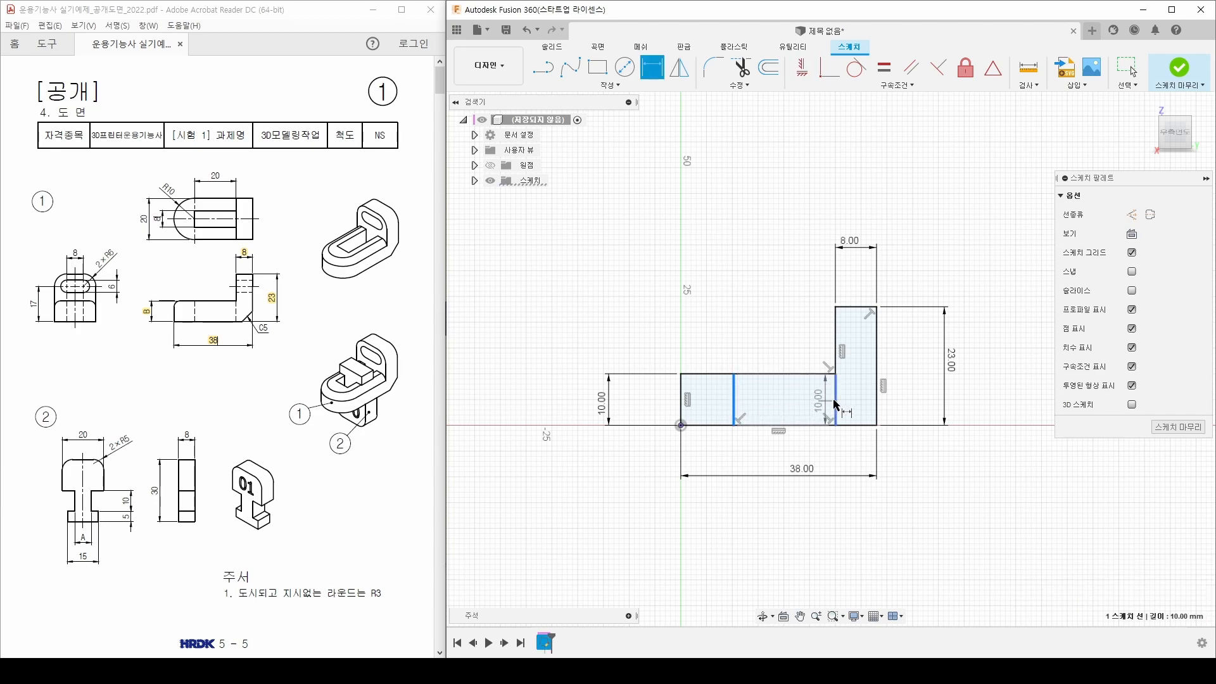
pyautogui.click(783, 454)
pyautogui.write('20')
pyautogui.press('Return')
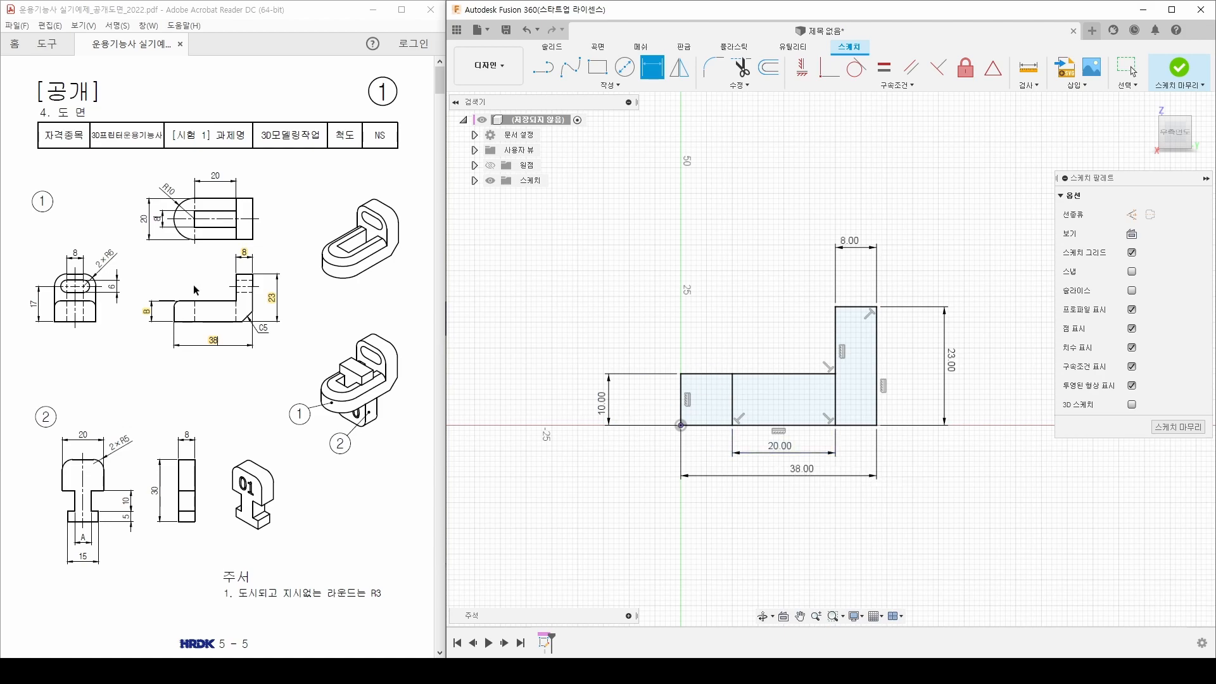
# Highlight the opening's length 20 in the PDF's top view, and finish the profile sketch in Fusion 360
pyautogui.moveTo(210, 177); pyautogui.dragTo(220, 176)
pyautogui.click(231, 159)
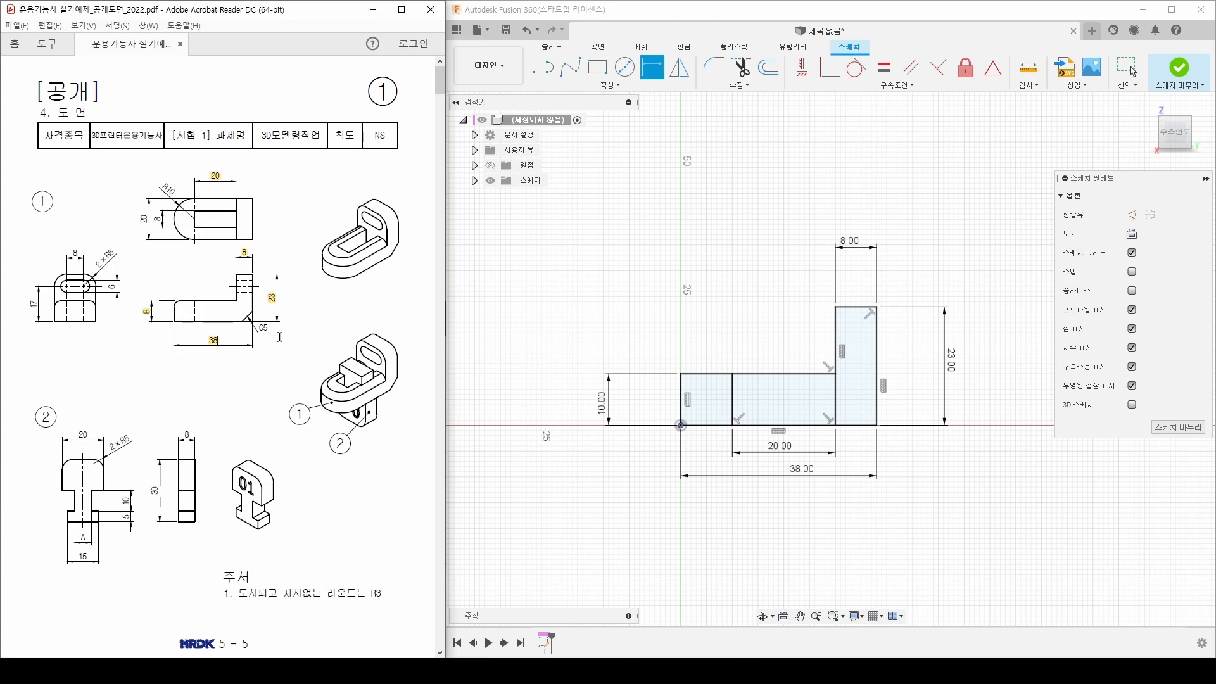
pyautogui.click(1180, 71)
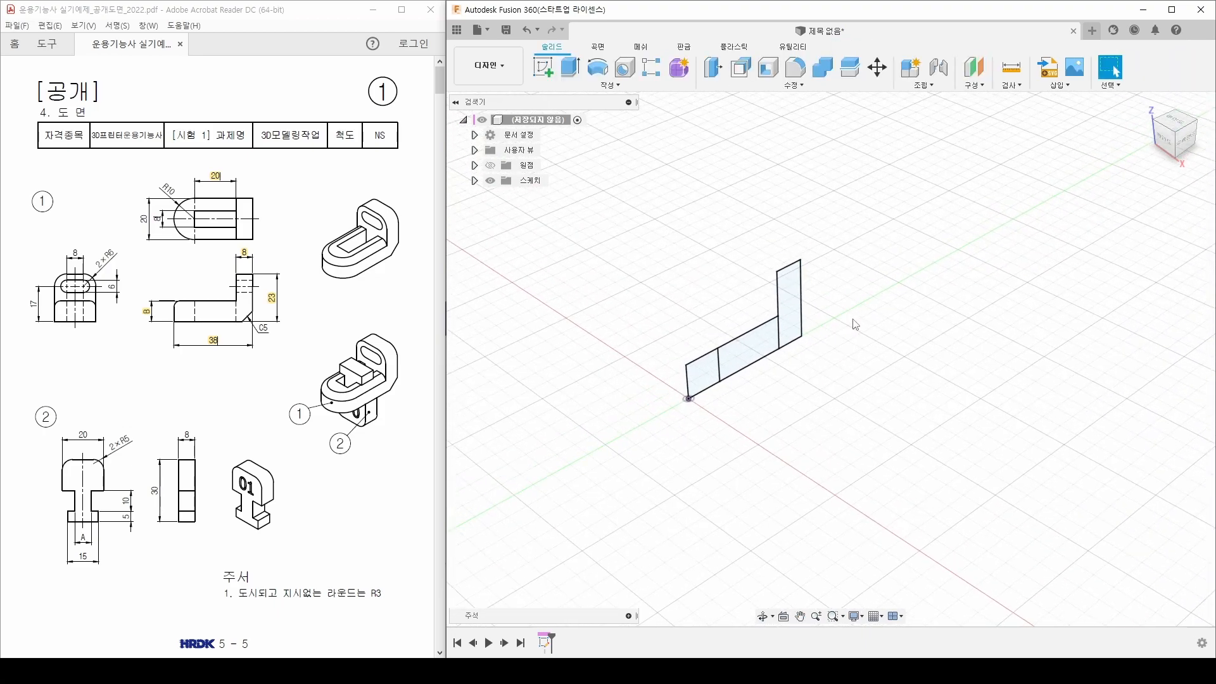
# Extrude all three sketch profiles symmetrically as a new body with a whole-length distance of 20 mm
pyautogui.click(569, 70)
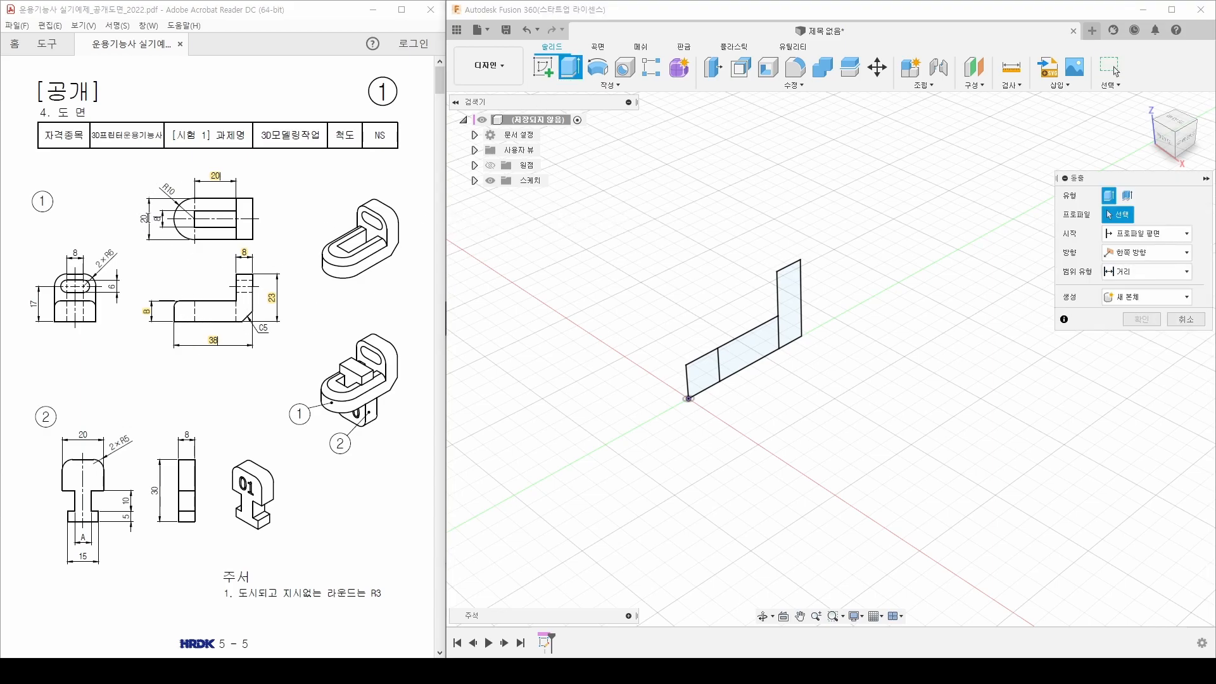
pyautogui.click(789, 304)
pyautogui.click(725, 367)
pyautogui.click(702, 375)
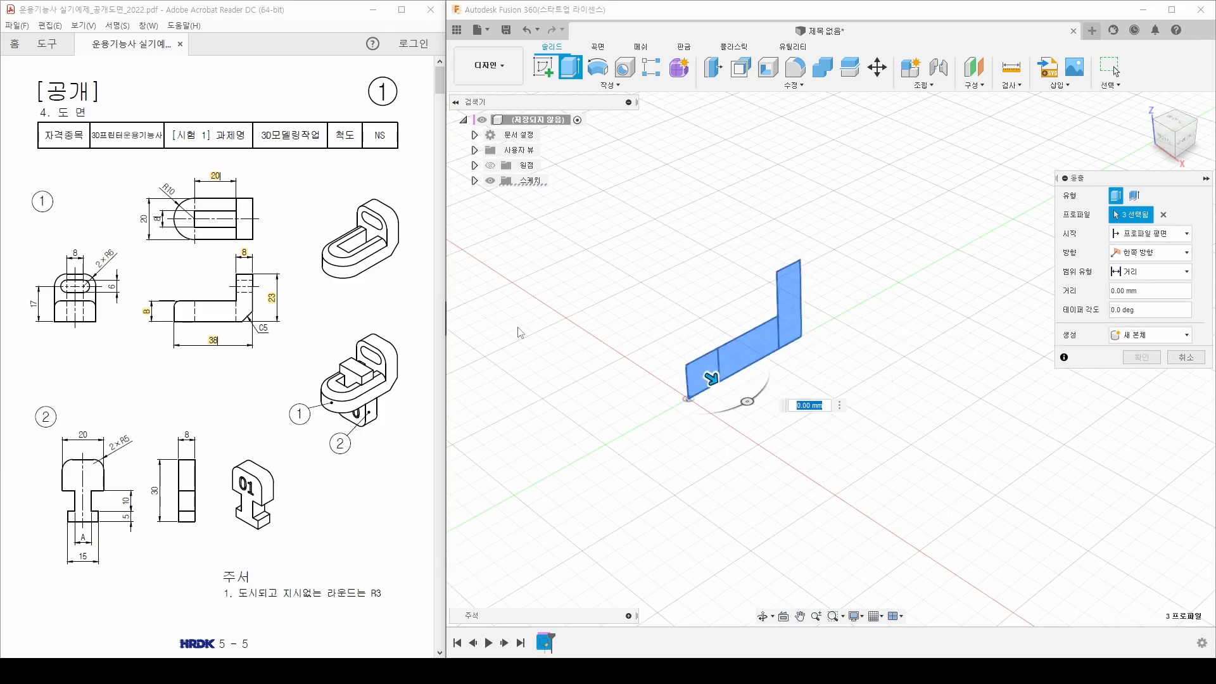
pyautogui.moveTo(264, 218); pyautogui.dragTo(119, 217)
pyautogui.press('Escape')
pyautogui.click(1073, 253)
pyautogui.click(1121, 254)
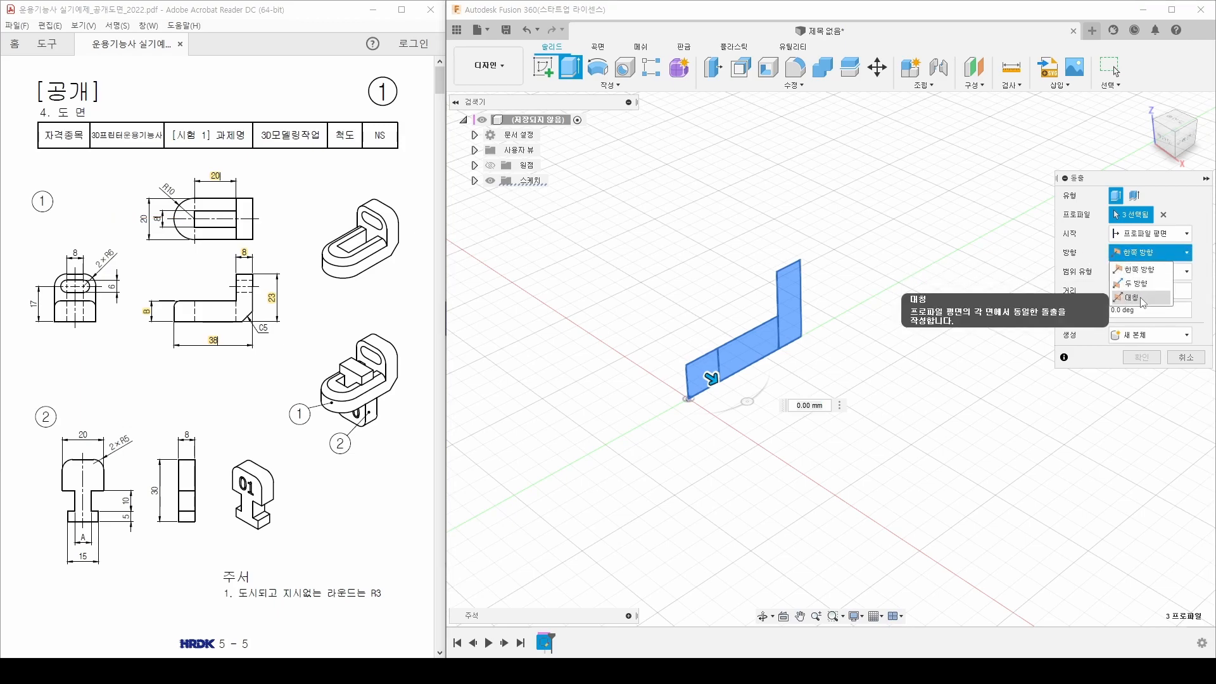
pyautogui.click(1140, 298)
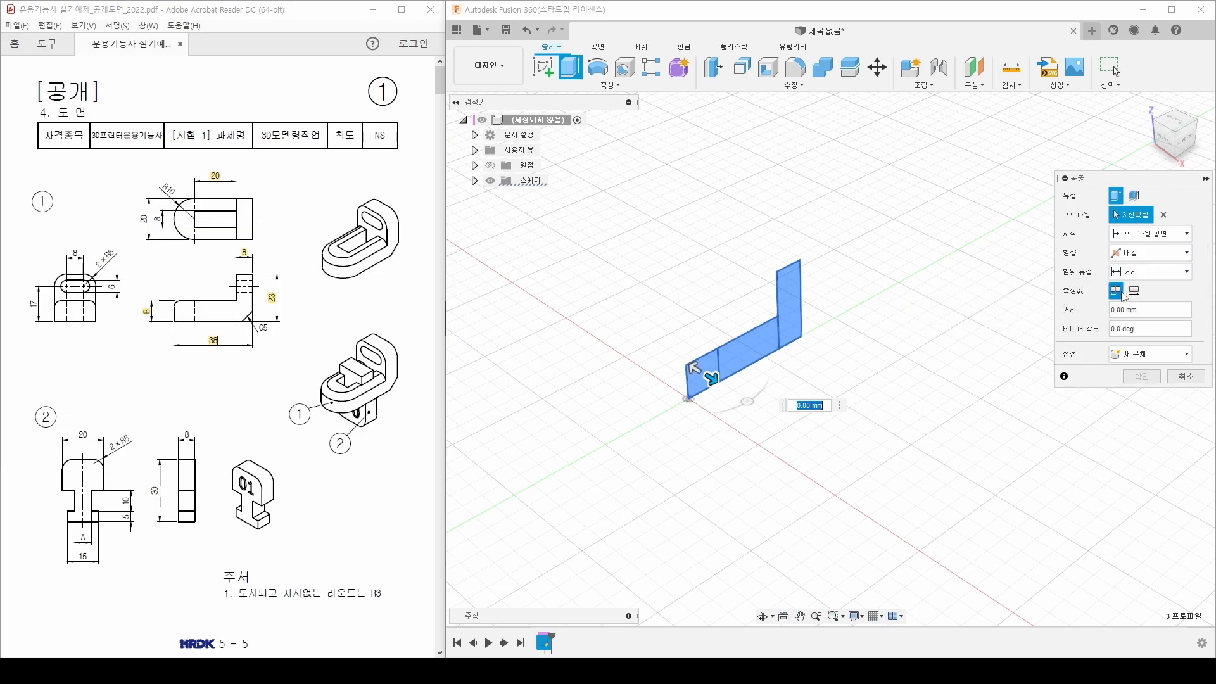
pyautogui.click(1135, 292)
pyautogui.click(1146, 309)
pyautogui.write('20')
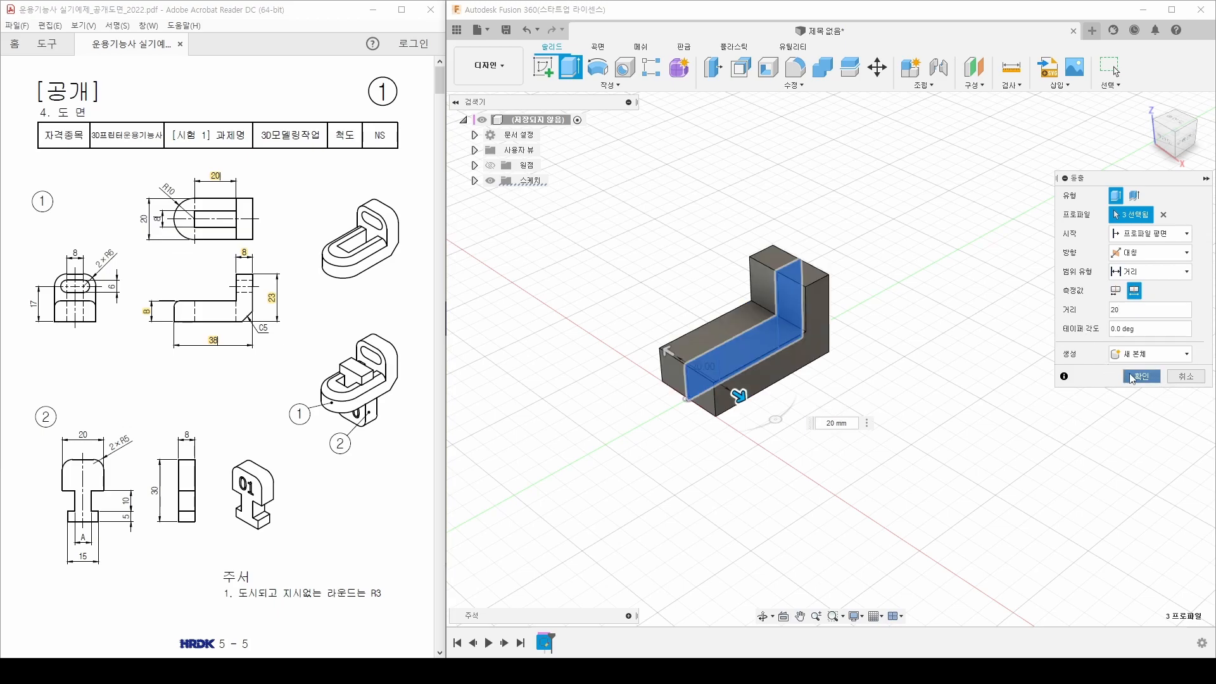
pyautogui.click(1141, 376)
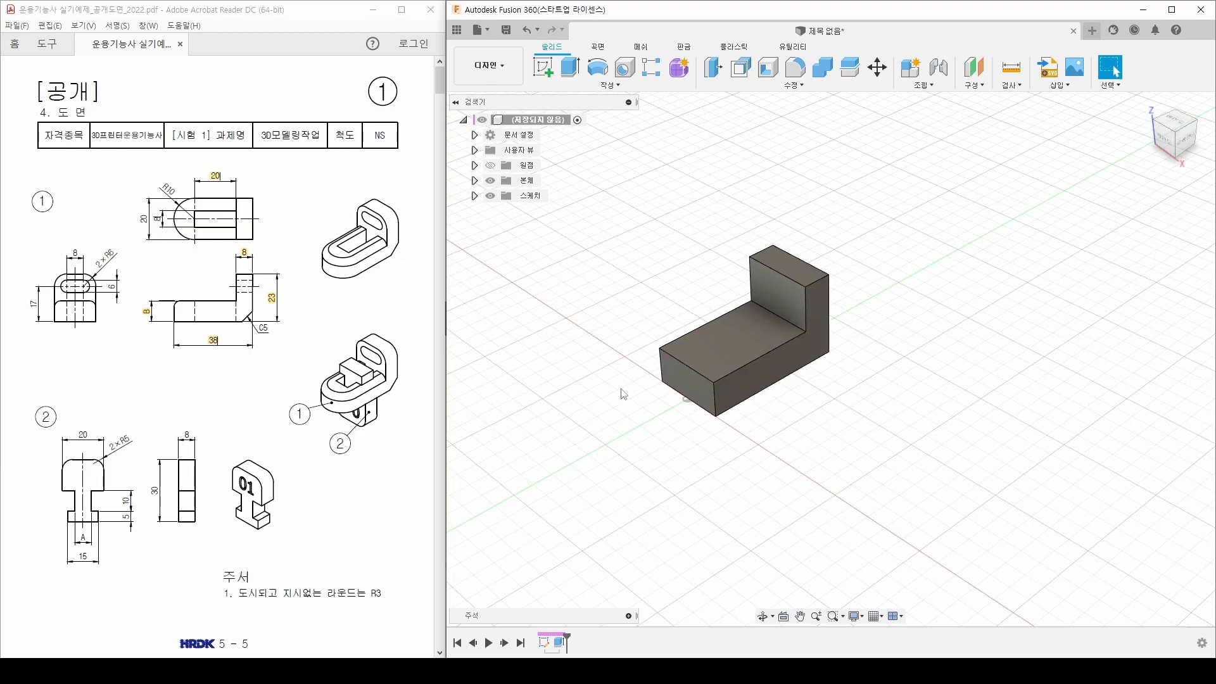
# Show the profile sketch again in the model and highlight the overall width 20 in the PDF's top view
pyautogui.click(475, 196)
pyautogui.click(506, 218)
pyautogui.click(502, 213)
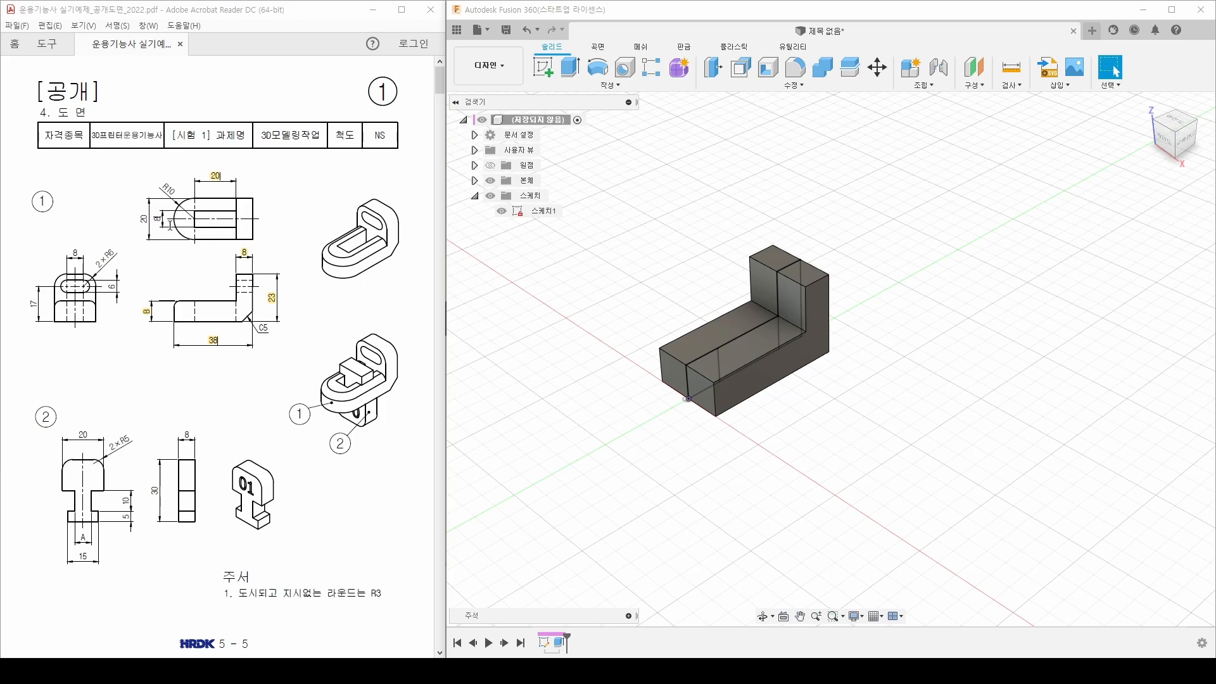
pyautogui.moveTo(143, 213); pyautogui.dragTo(144, 224)
pyautogui.click(171, 214)
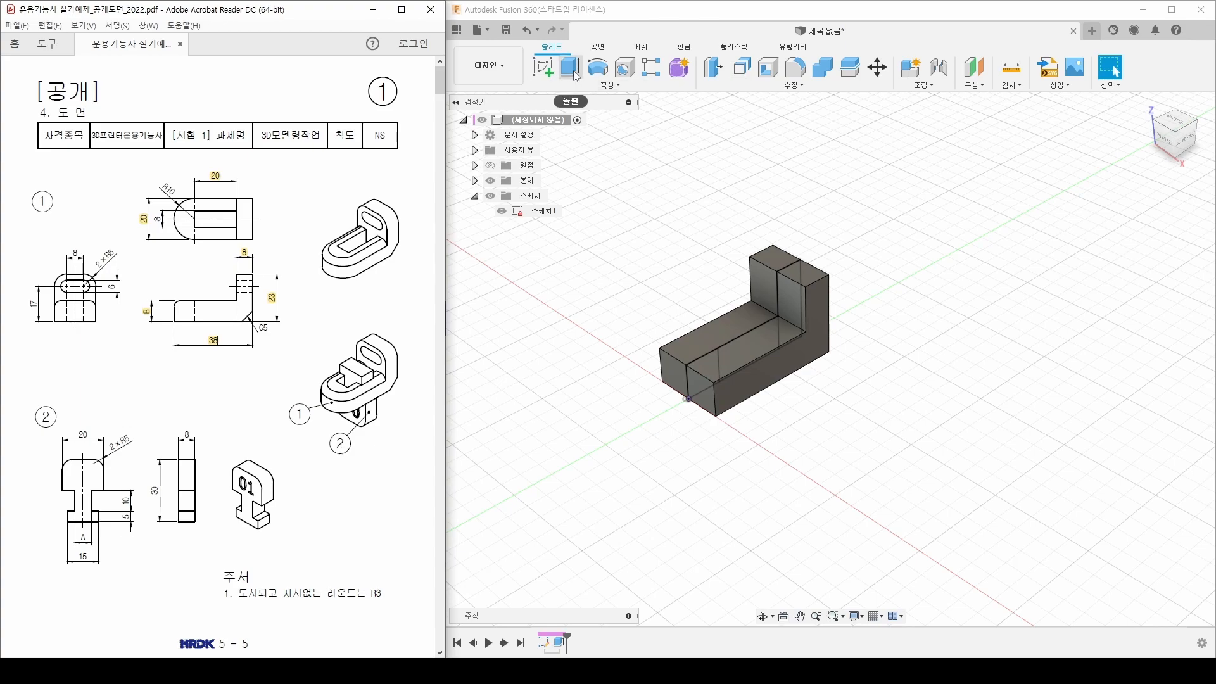
# Cut the rectangular opening by extruding the base's middle profile symmetrically with a whole-length distance of 8 mm
pyautogui.click(649, 159)
pyautogui.press('e')
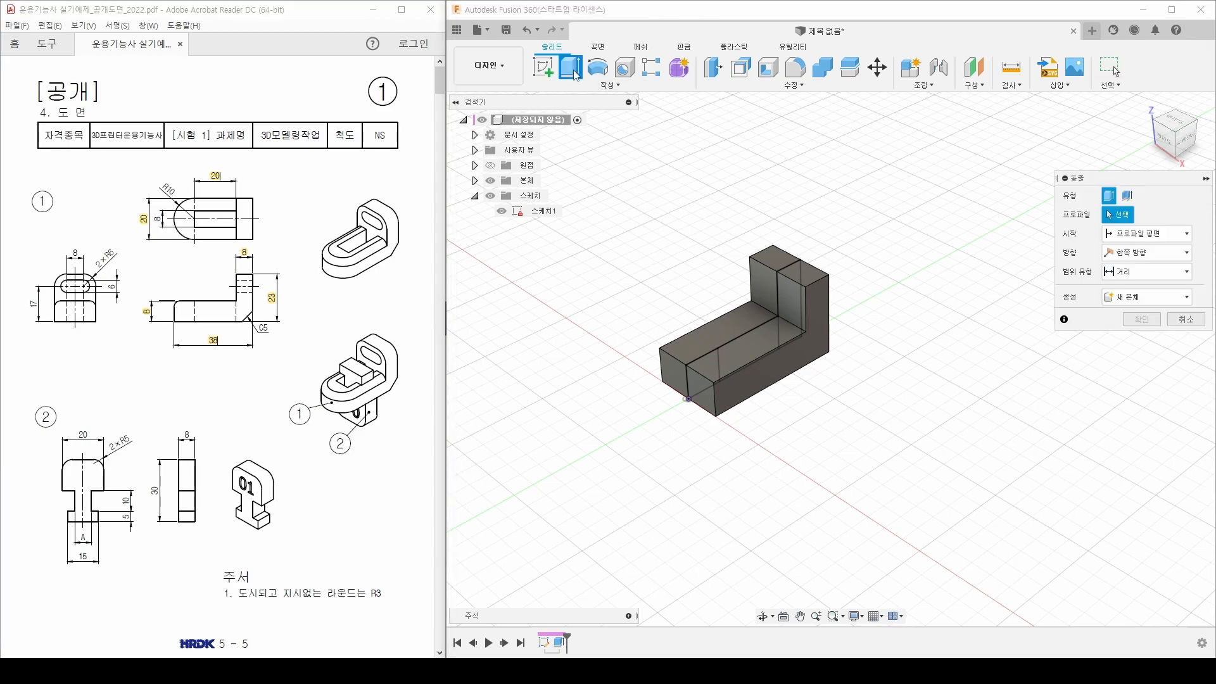
pyautogui.click(736, 339)
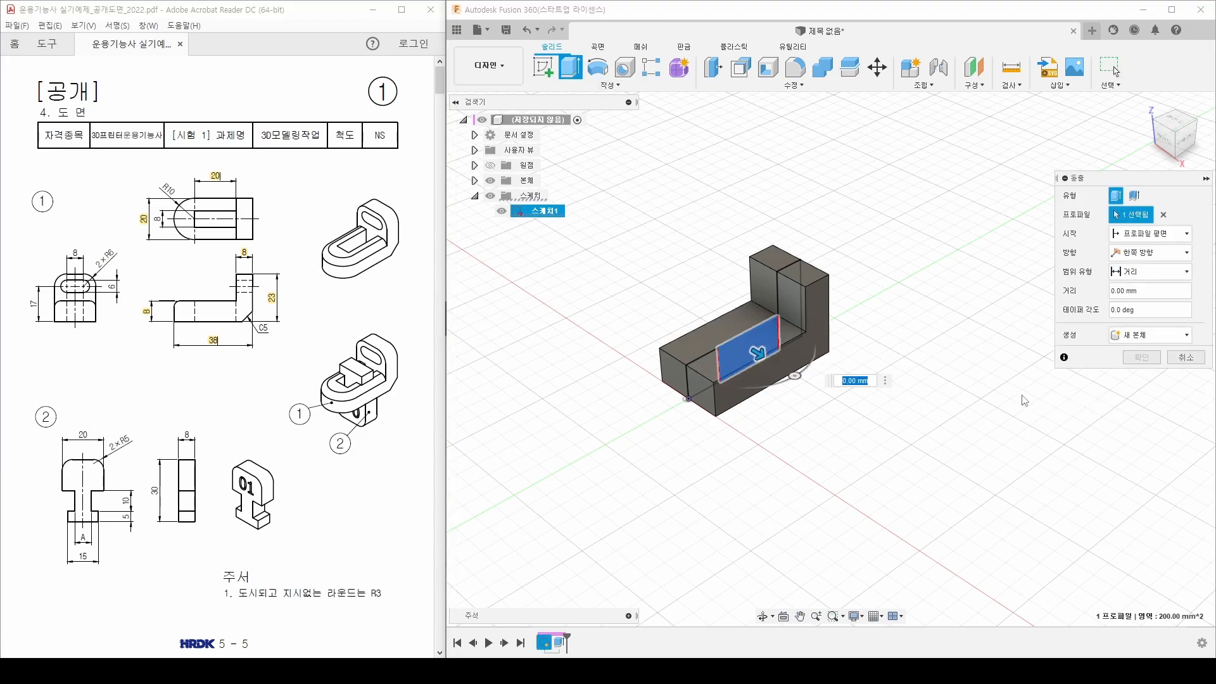
pyautogui.click(1179, 253)
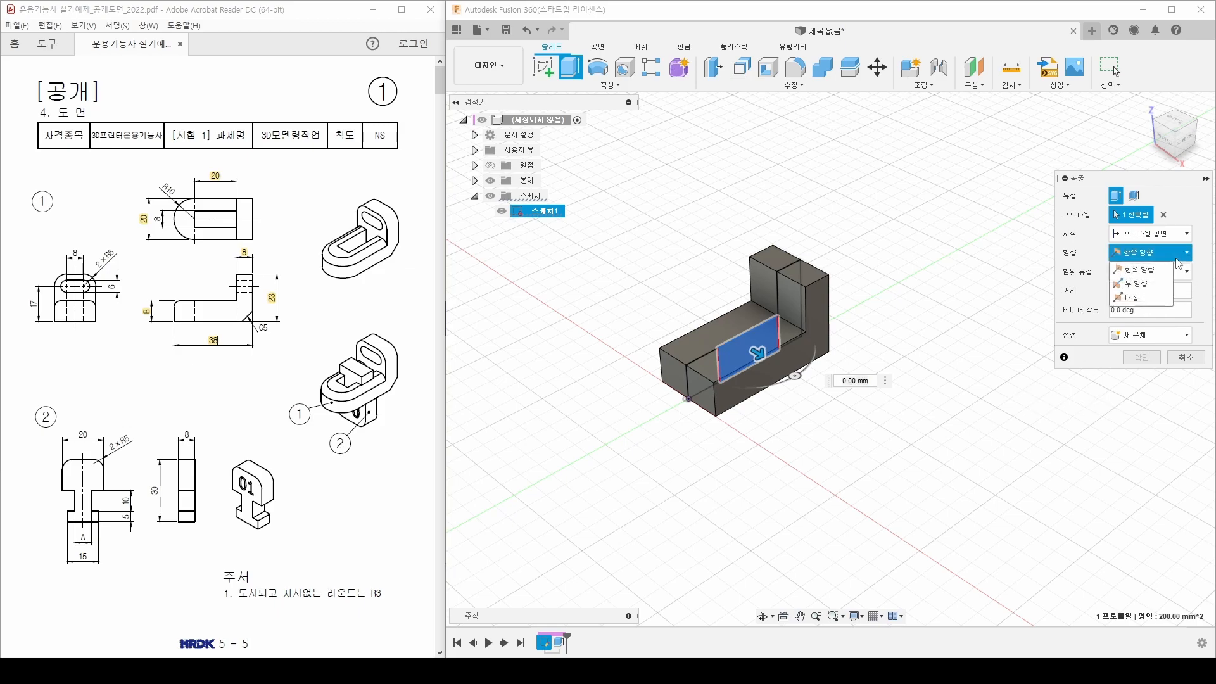
pyautogui.click(1146, 301)
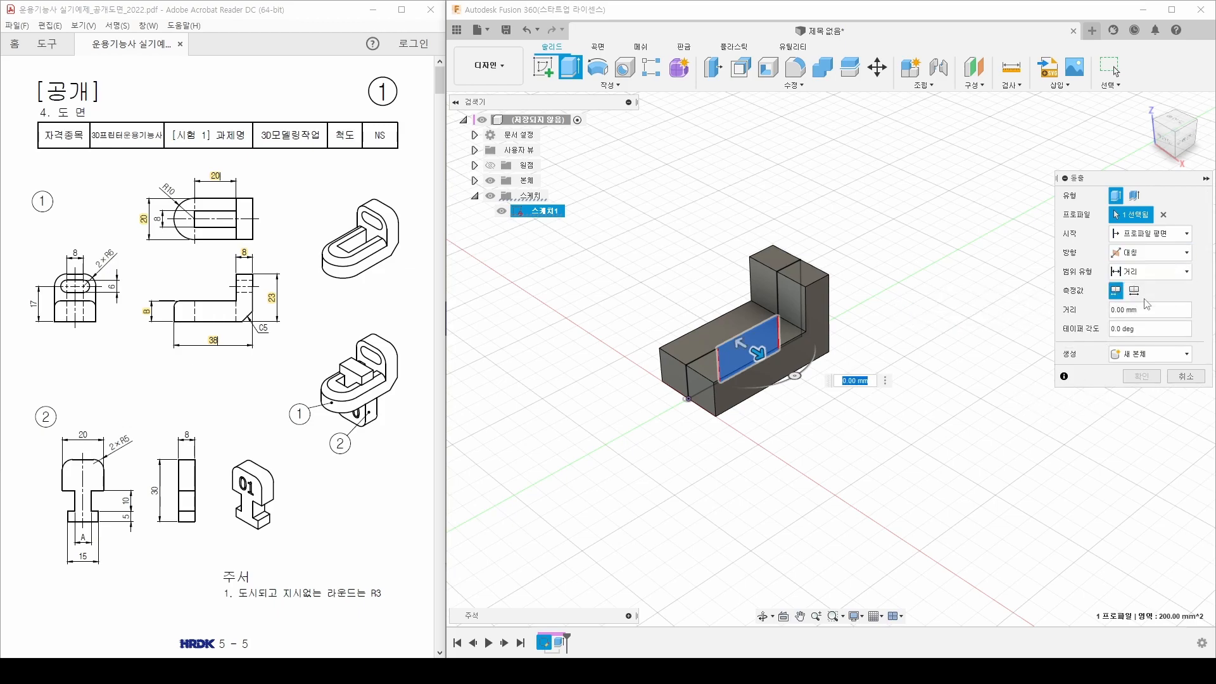
pyautogui.click(1134, 292)
pyautogui.write('8')
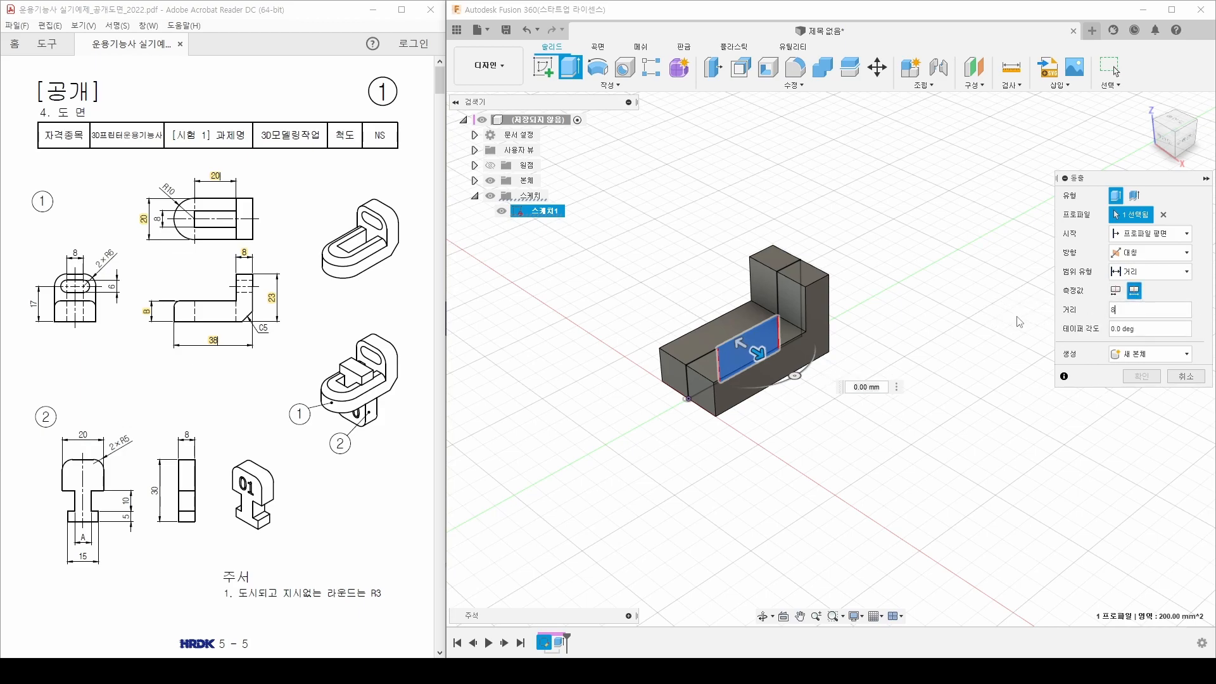
pyautogui.click(1139, 397)
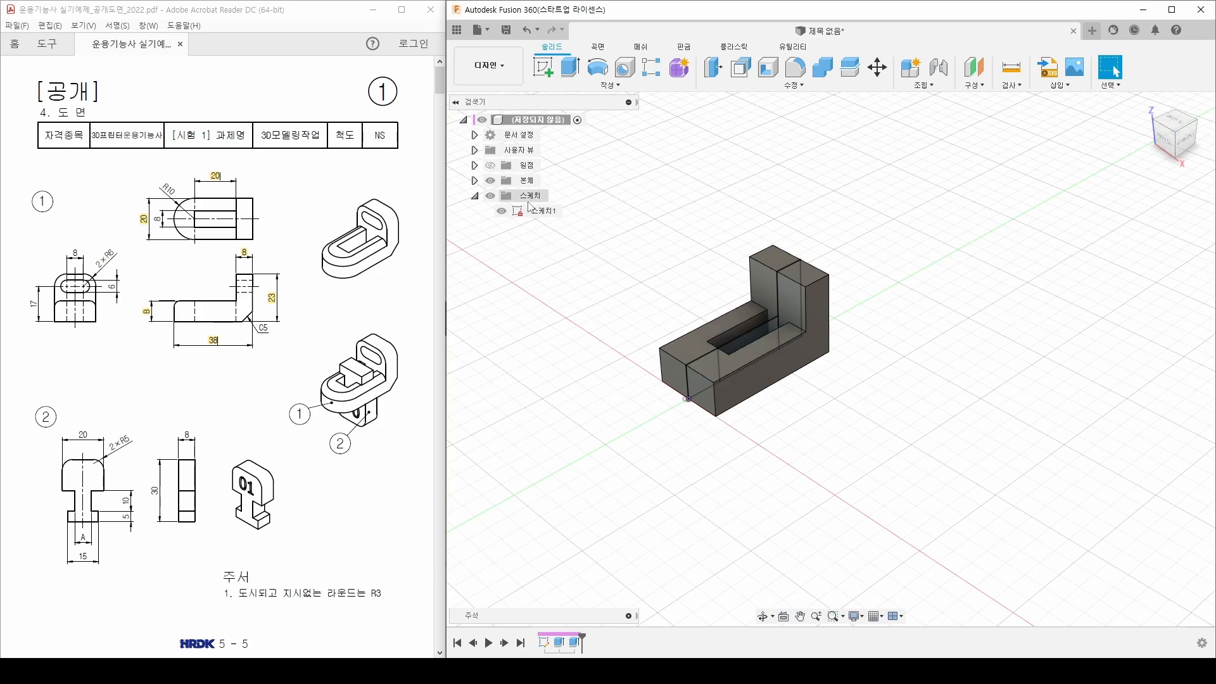
# Hide the profile sketch and highlight the opening width 8 and the radius R10 in the PDF's top view
pyautogui.click(502, 213)
pyautogui.click(501, 213)
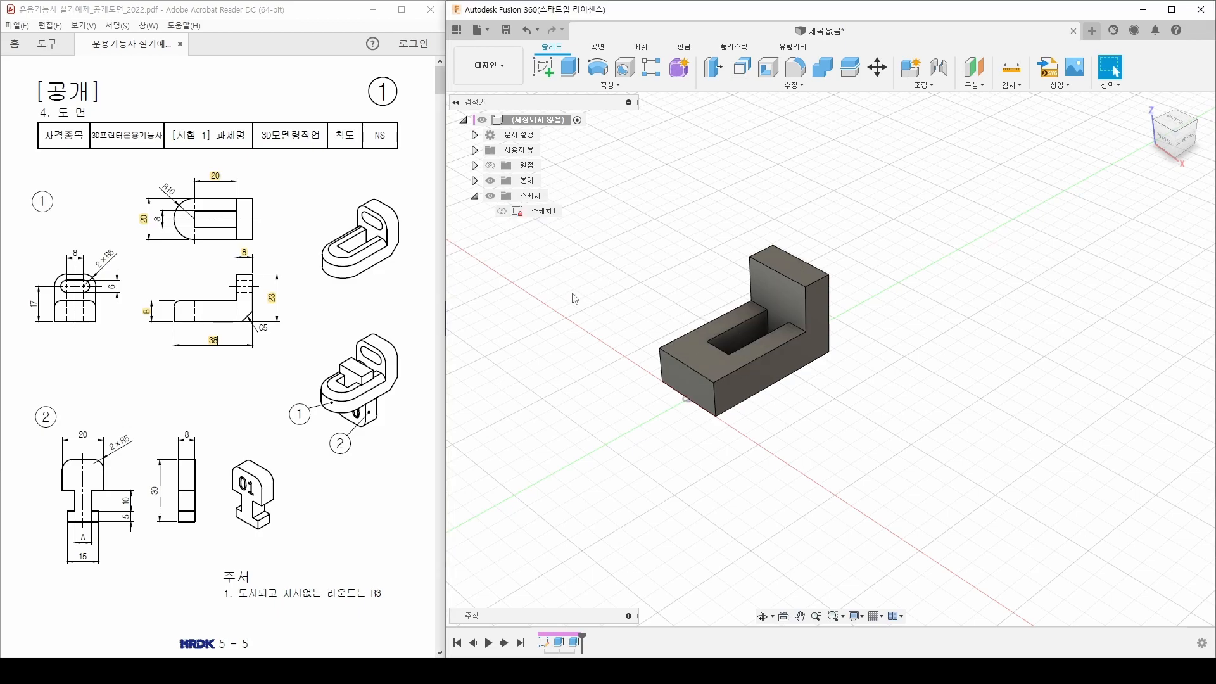
pyautogui.doubleClick(157, 220)
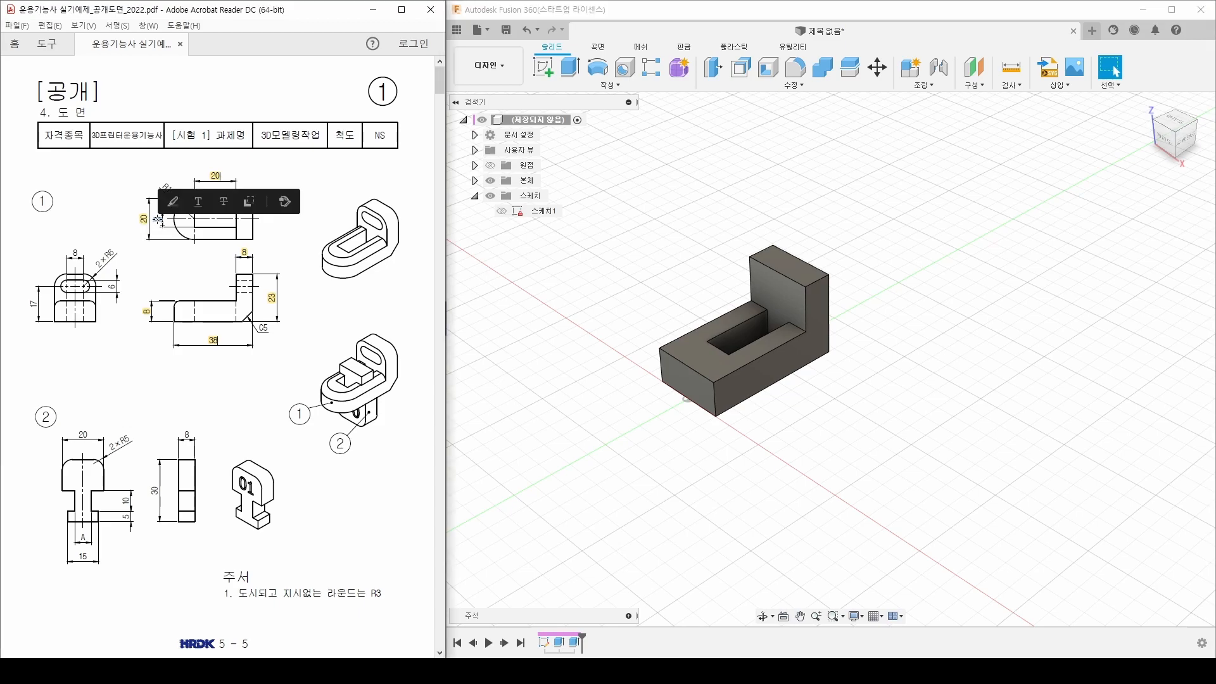
pyautogui.click(174, 203)
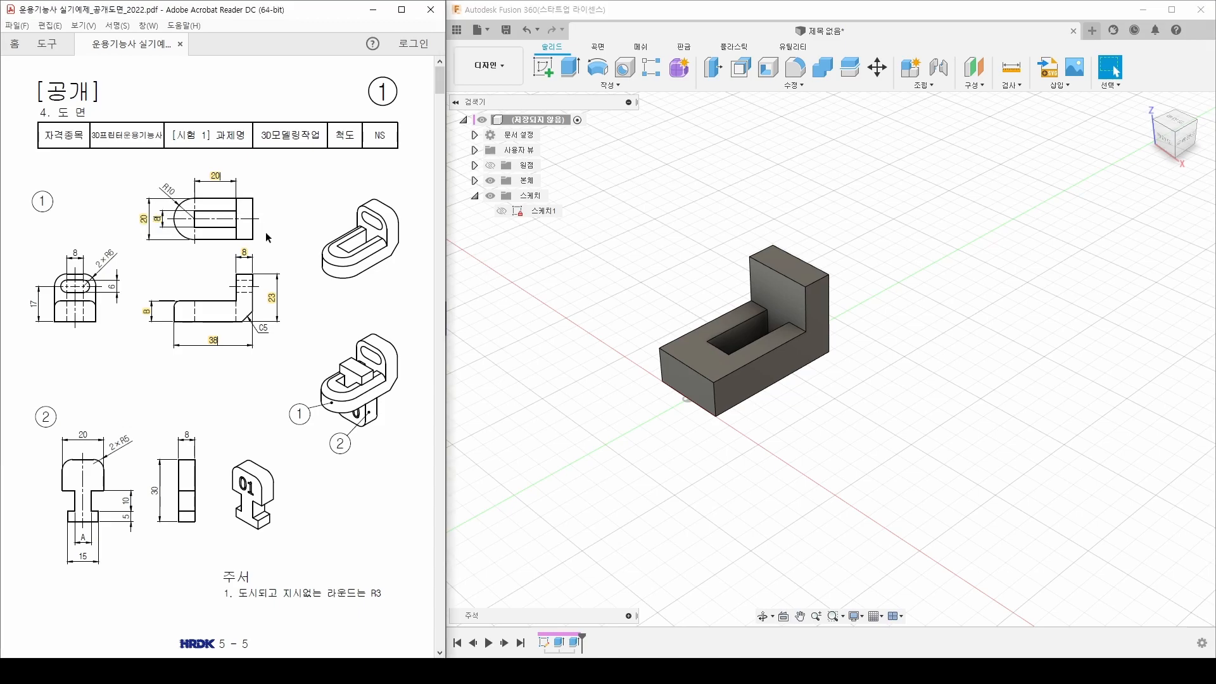
pyautogui.doubleClick(169, 188)
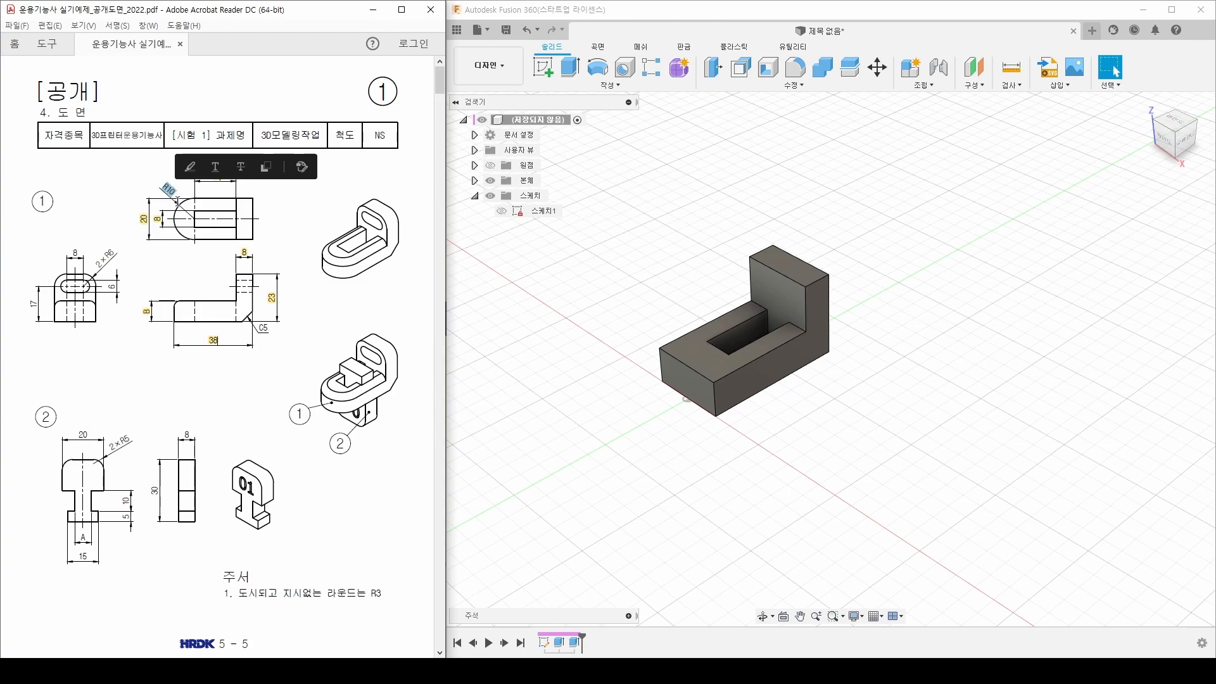
pyautogui.click(760, 185)
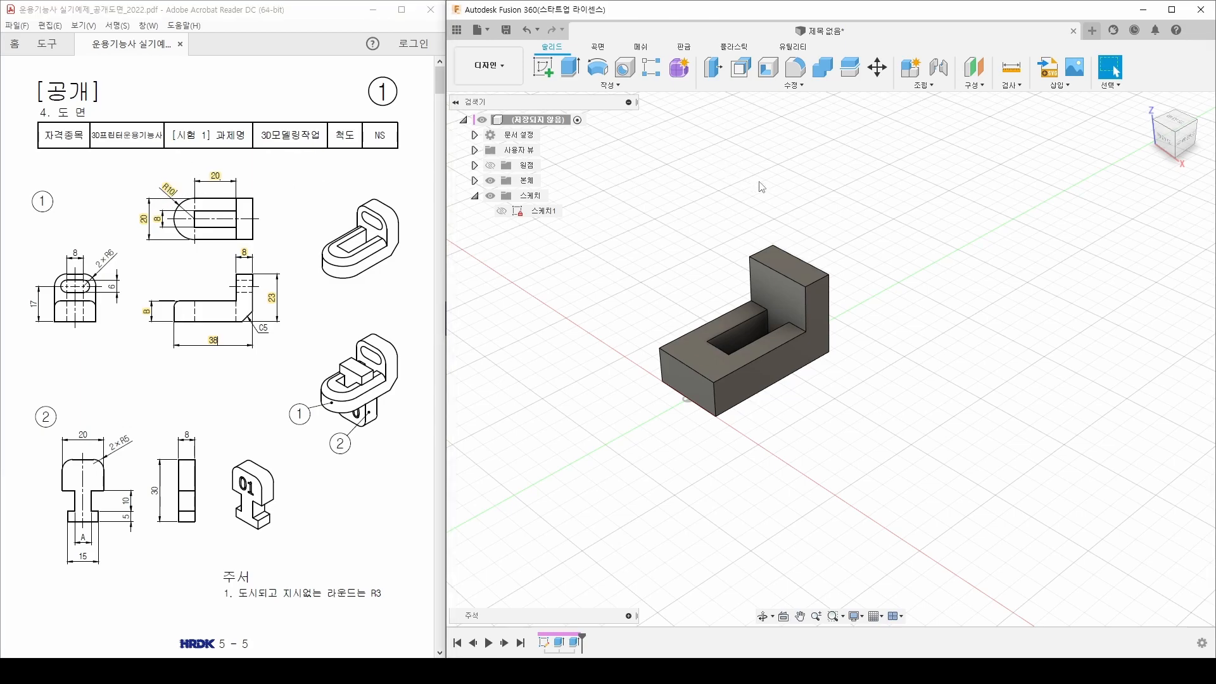
# Fillet the two vertical edges at the base's free end with a 10 mm radius
pyautogui.click(796, 89)
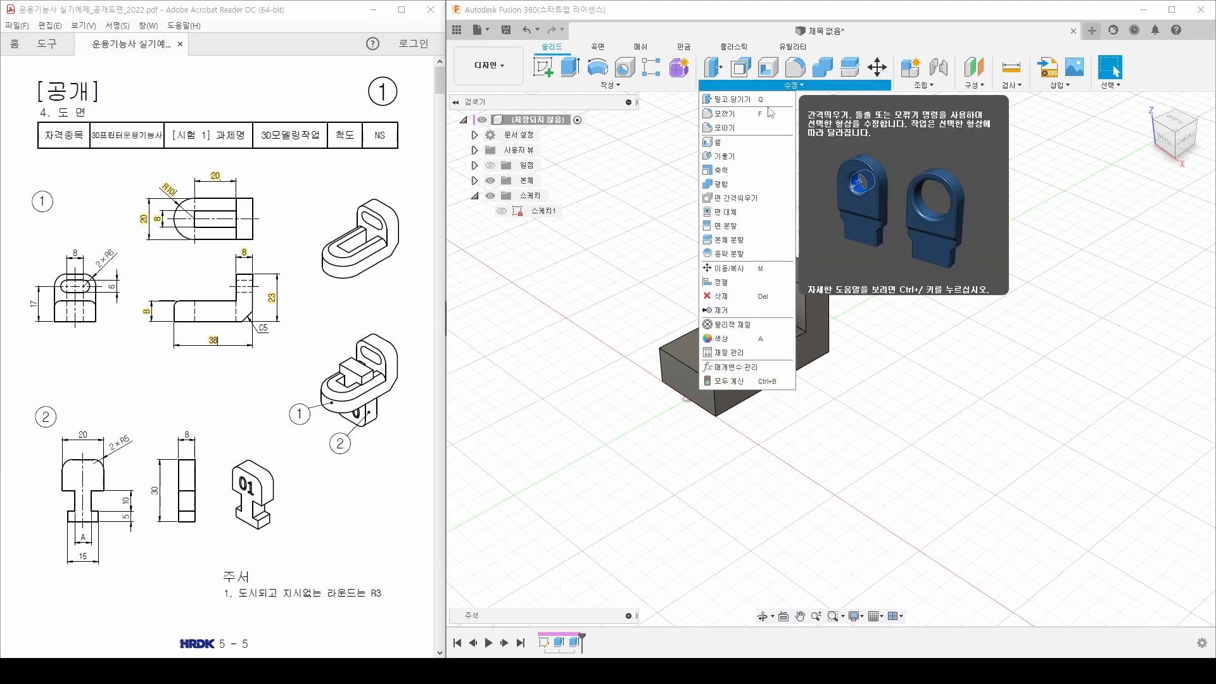
pyautogui.click(750, 120)
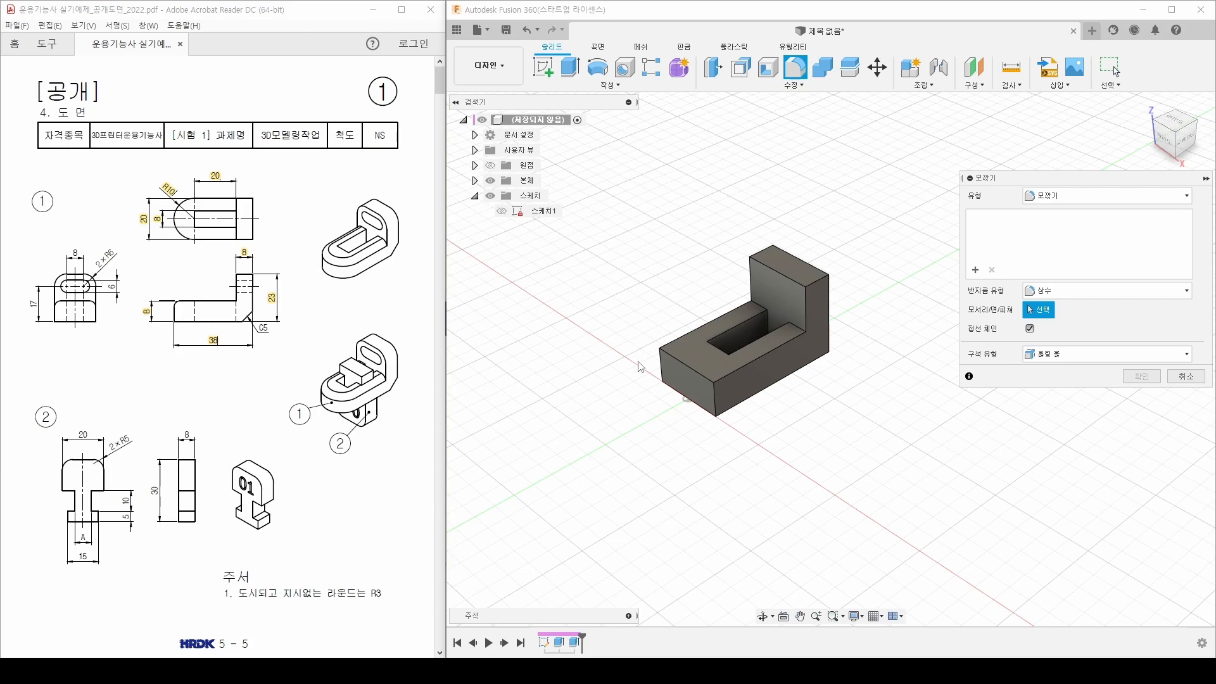
pyautogui.click(660, 364)
pyautogui.click(714, 400)
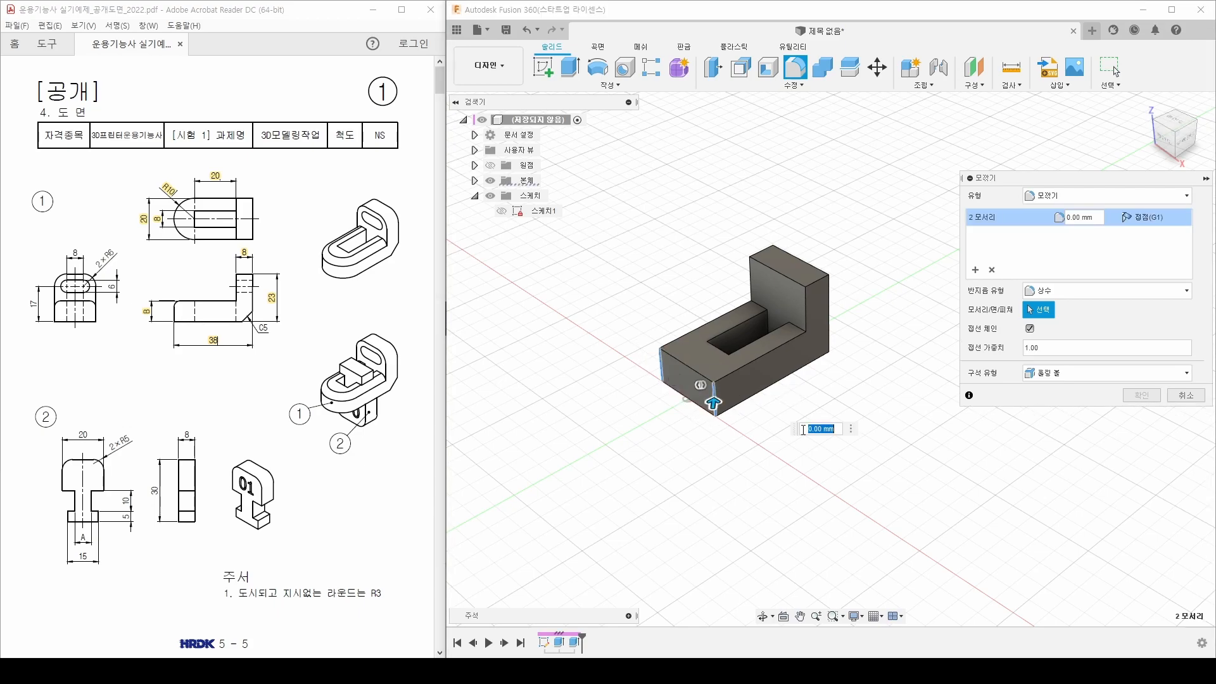
pyautogui.write('10')
pyautogui.press('Return')
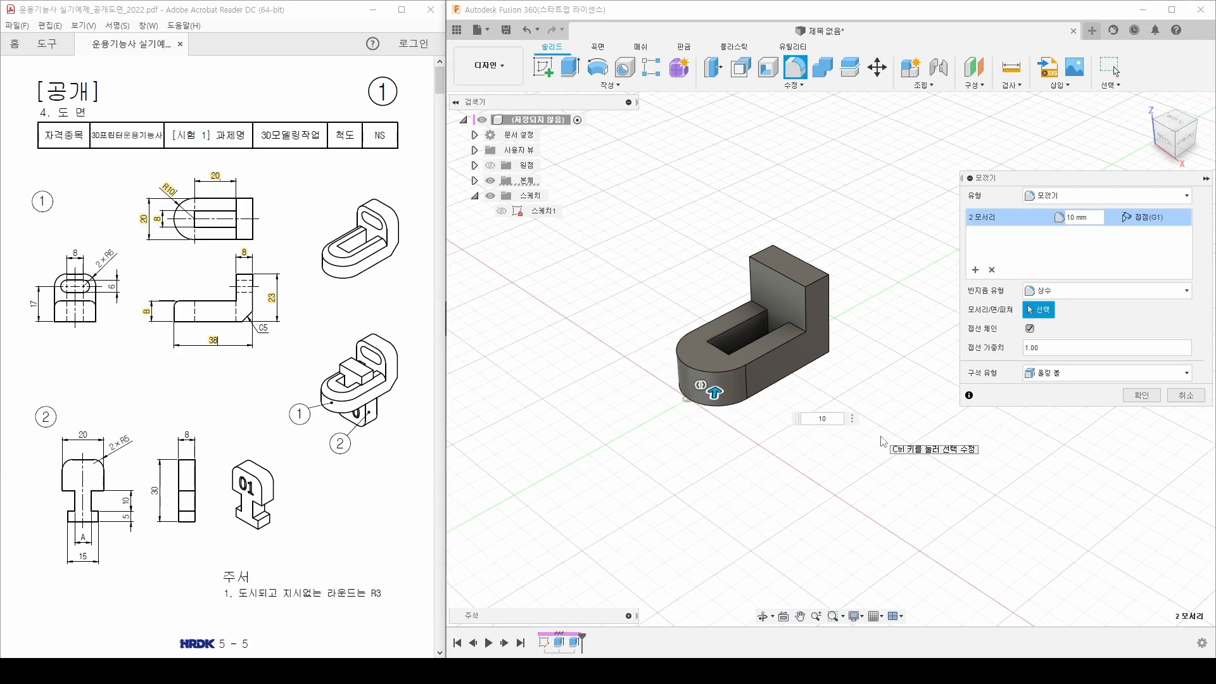
pyautogui.click(1149, 398)
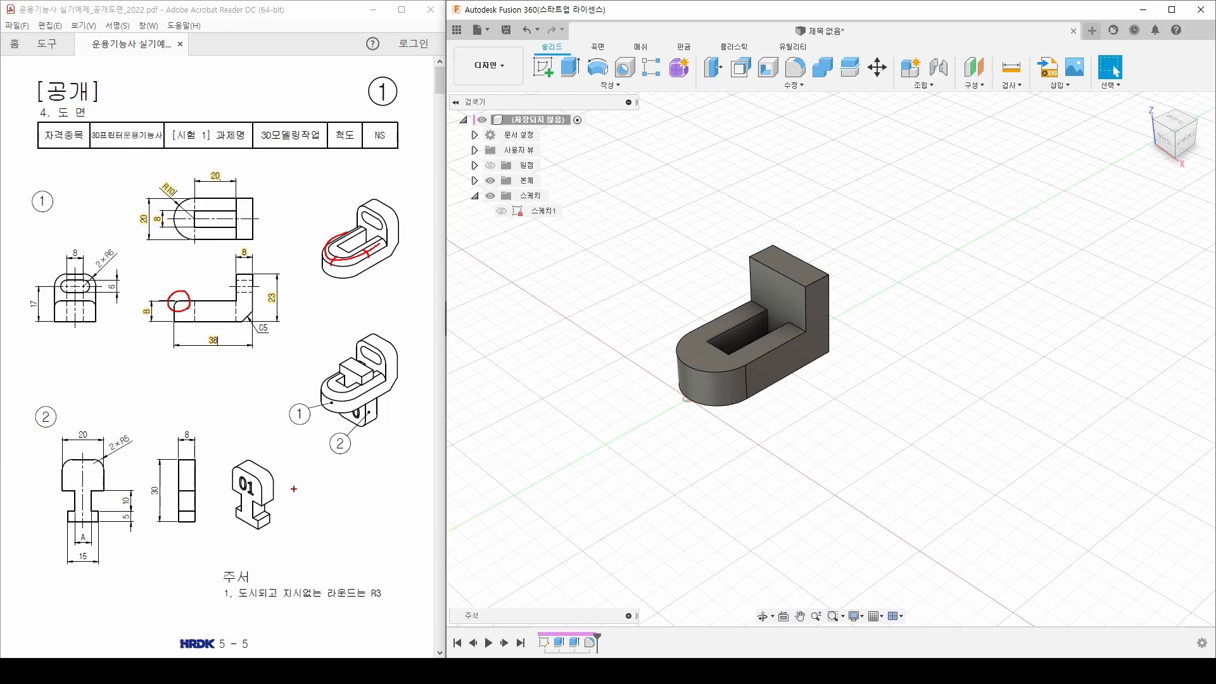
# Fillet the base's outer top edge chain with the 3 mm radius given in the drawing's note for unspecified rounds
pyautogui.moveTo(212, 565); pyautogui.dragTo(394, 610)
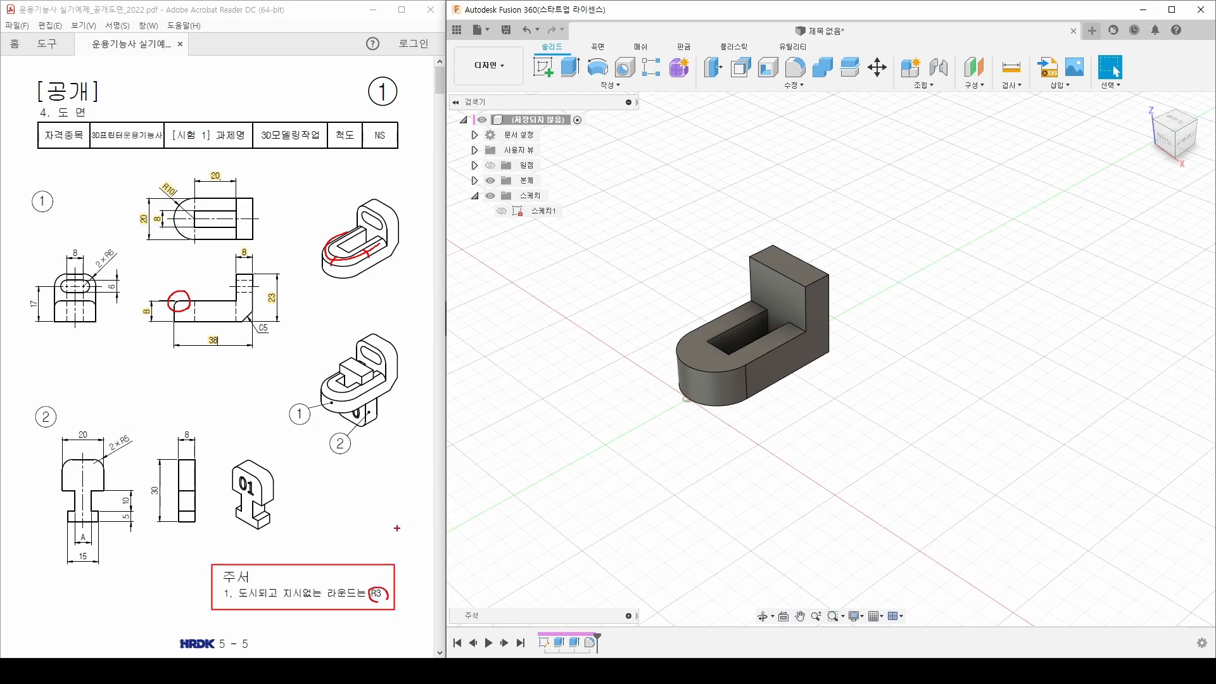
pyautogui.press('Escape')
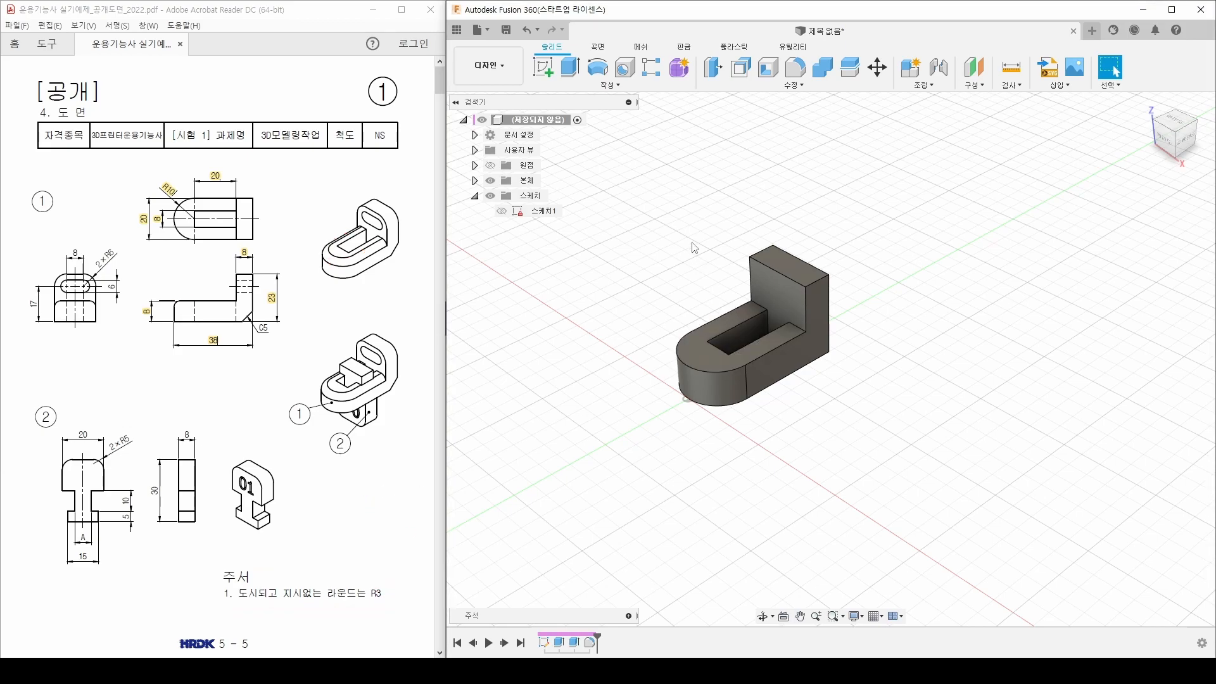
pyautogui.click(799, 86)
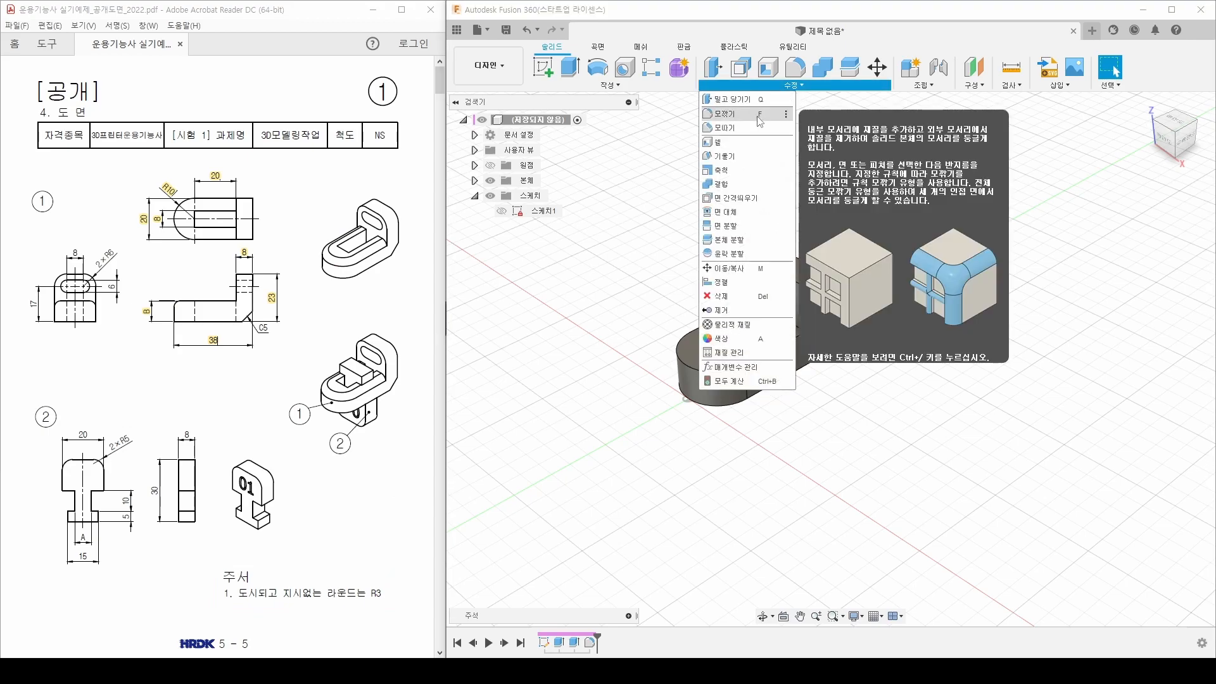
pyautogui.click(728, 114)
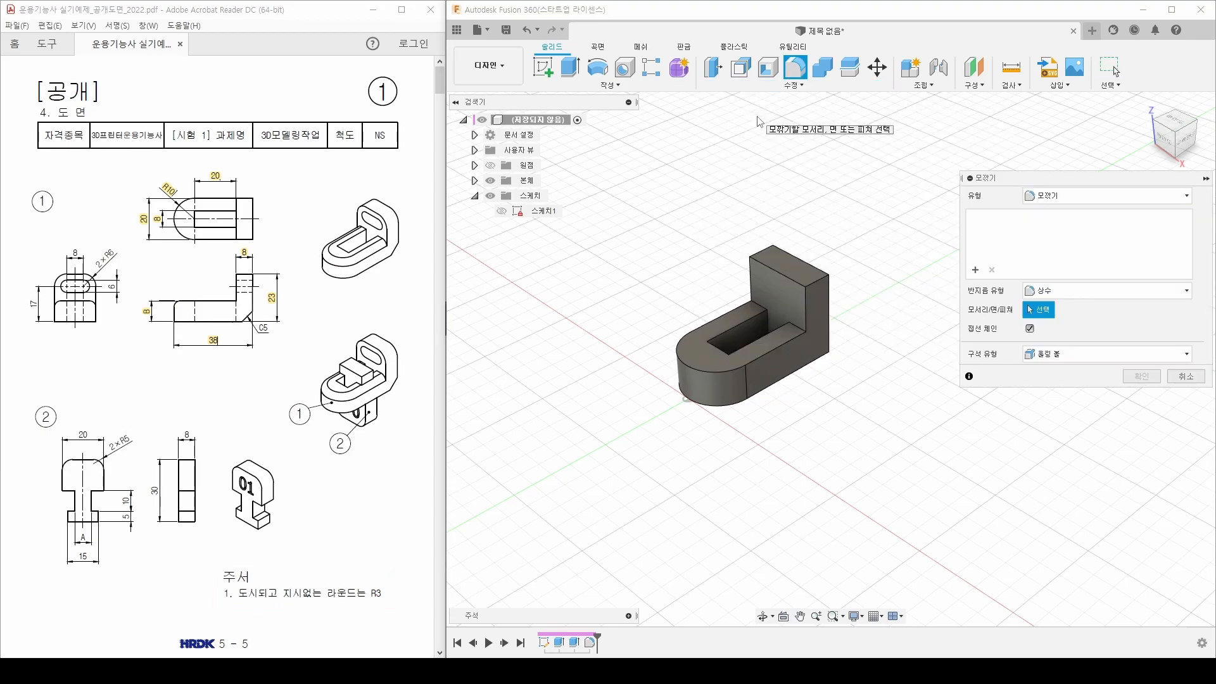
pyautogui.click(676, 331)
pyautogui.write('3')
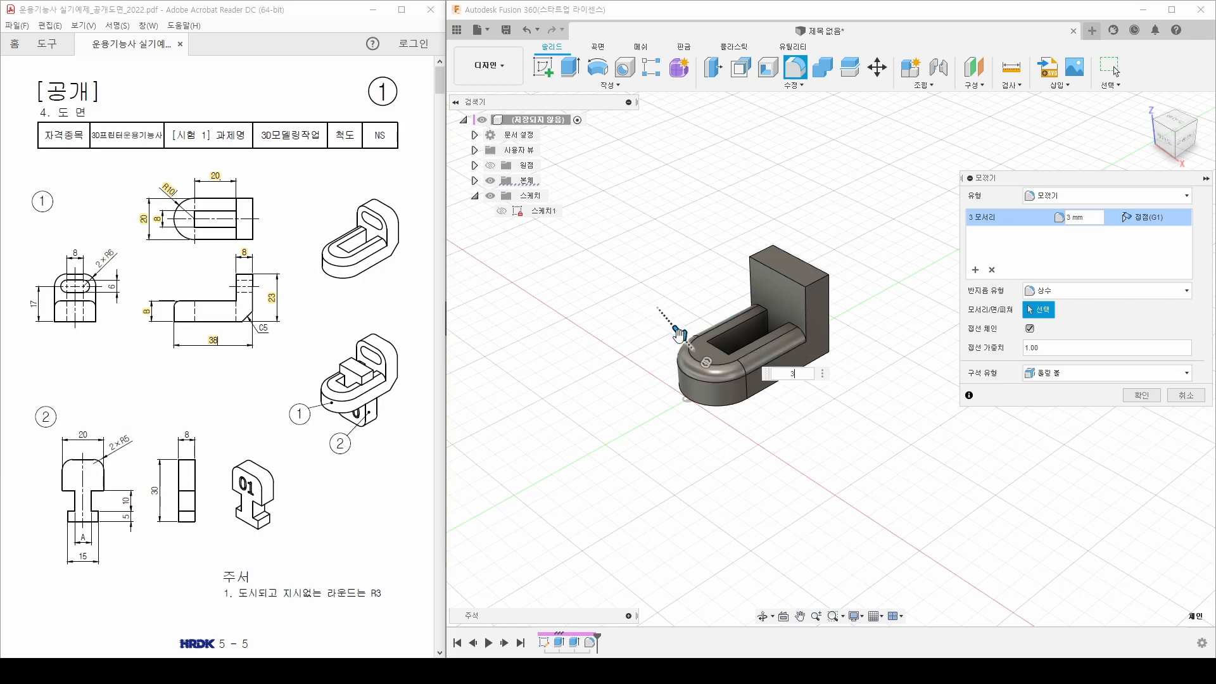
pyautogui.click(1157, 402)
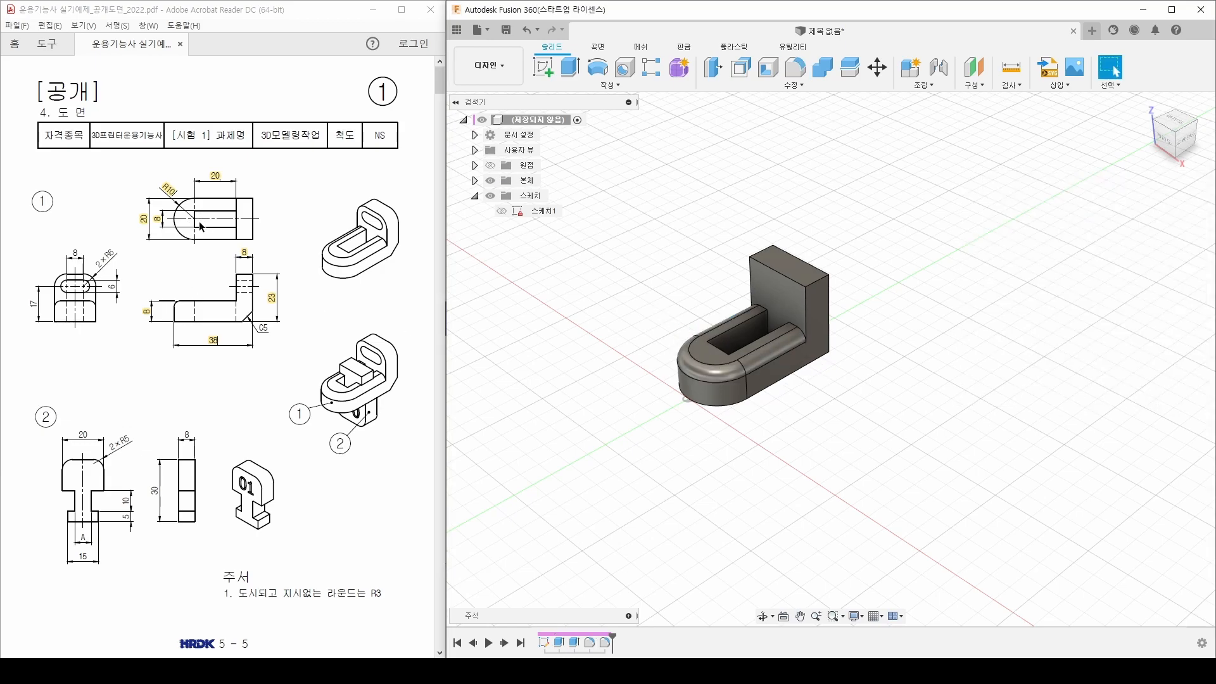
# Highlight the C5 callout in the PDF's front view and chamfer the bottom outer edge beneath the upright by 5 mm
pyautogui.moveTo(256, 328); pyautogui.dragTo(268, 329)
pyautogui.click(270, 334)
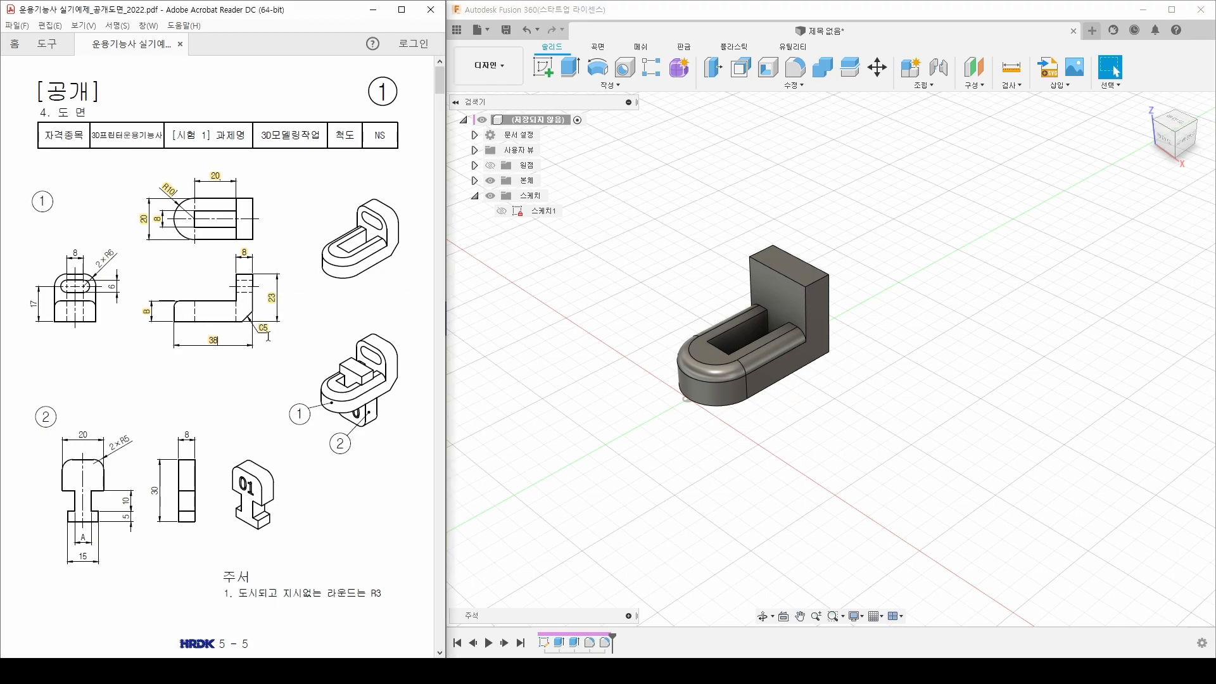
pyautogui.keyDown('shift'); pyautogui.moveTo(858, 429); pyautogui.dragTo(782, 398, button='middle'); pyautogui.keyUp('shift')
pyautogui.click(801, 88)
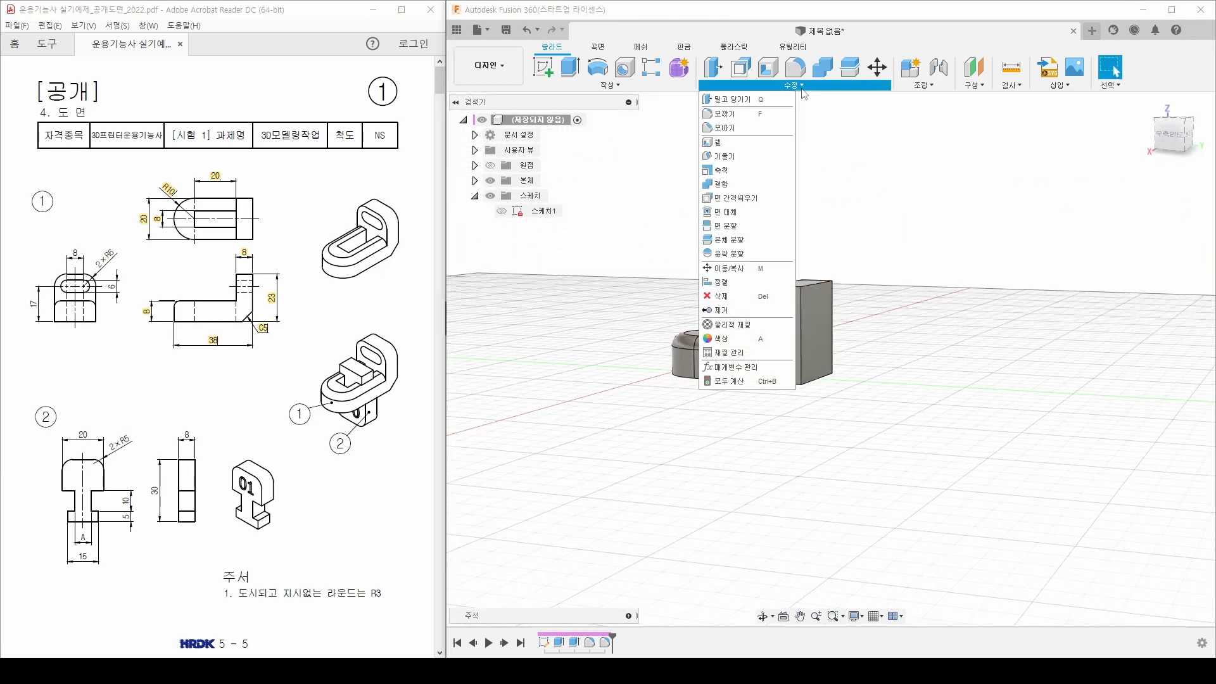
pyautogui.click(745, 130)
pyautogui.scroll(3, 917, 366)
pyautogui.moveTo(780, 380); pyautogui.dragTo(809, 389, button='middle')
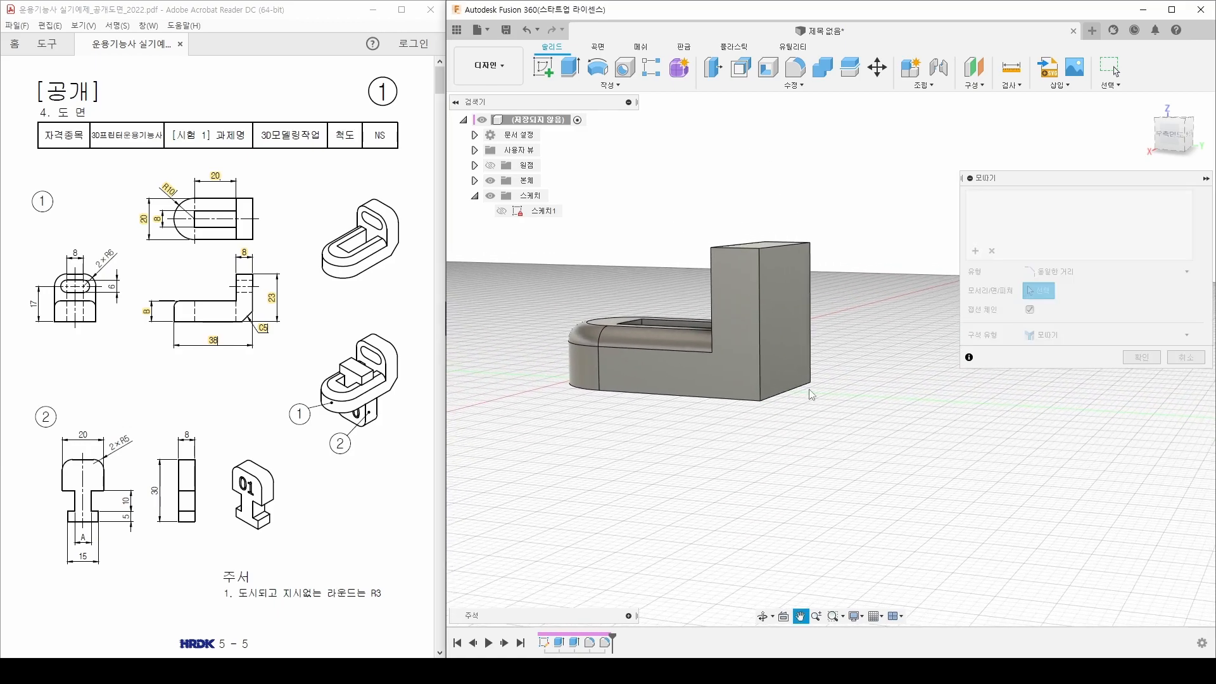
pyautogui.click(802, 388)
pyautogui.write('5')
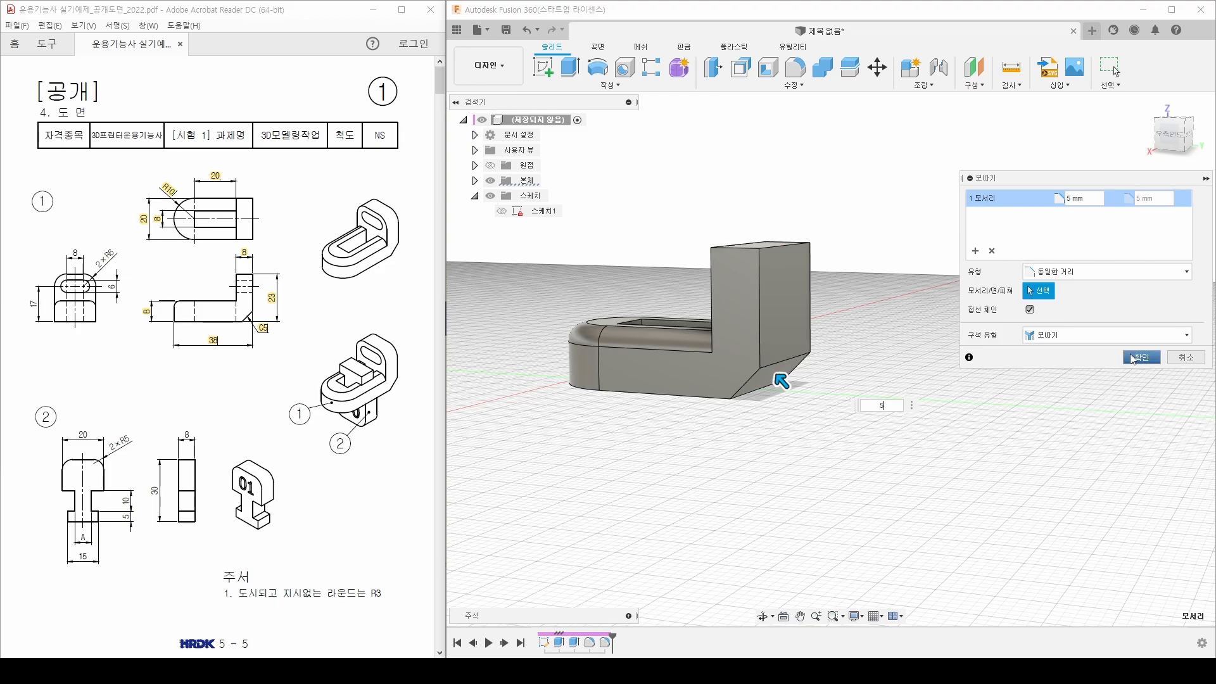
pyautogui.click(1140, 357)
# Start a new sketch on the upright wall's inner face, above the base
pyautogui.keyDown('shift'); pyautogui.moveTo(666, 438); pyautogui.dragTo(753, 461, button='middle'); pyautogui.keyUp('shift')
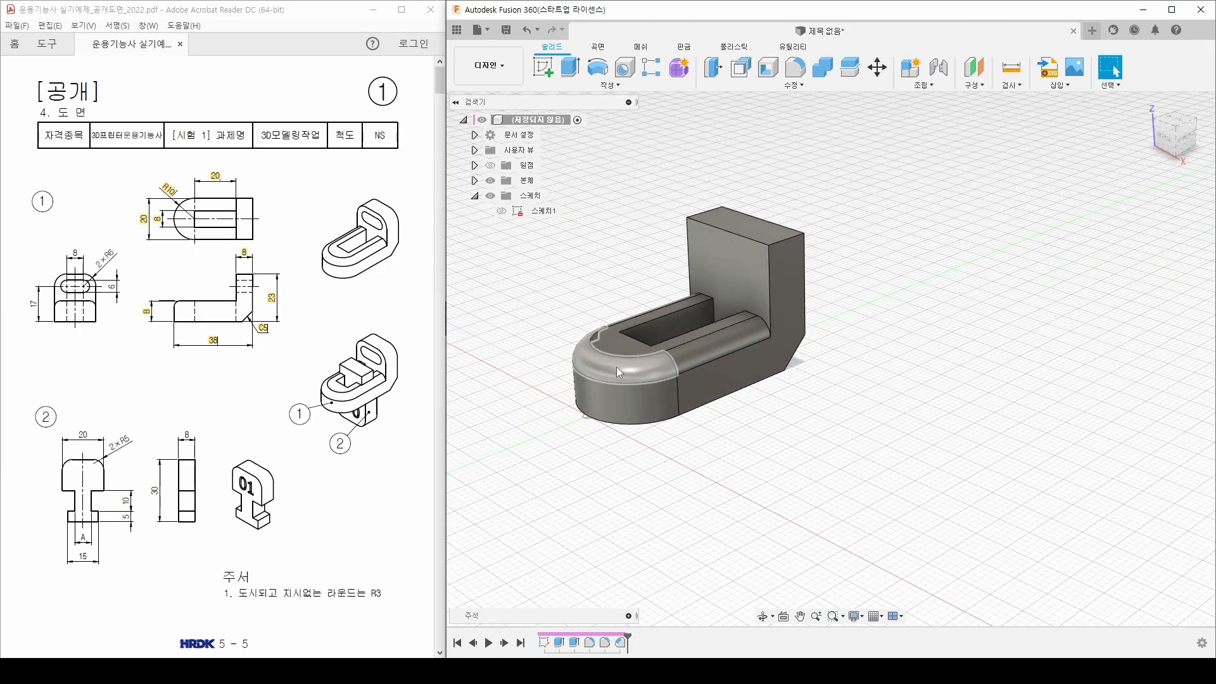
pyautogui.moveTo(582, 345); pyautogui.dragTo(625, 356, button='middle')
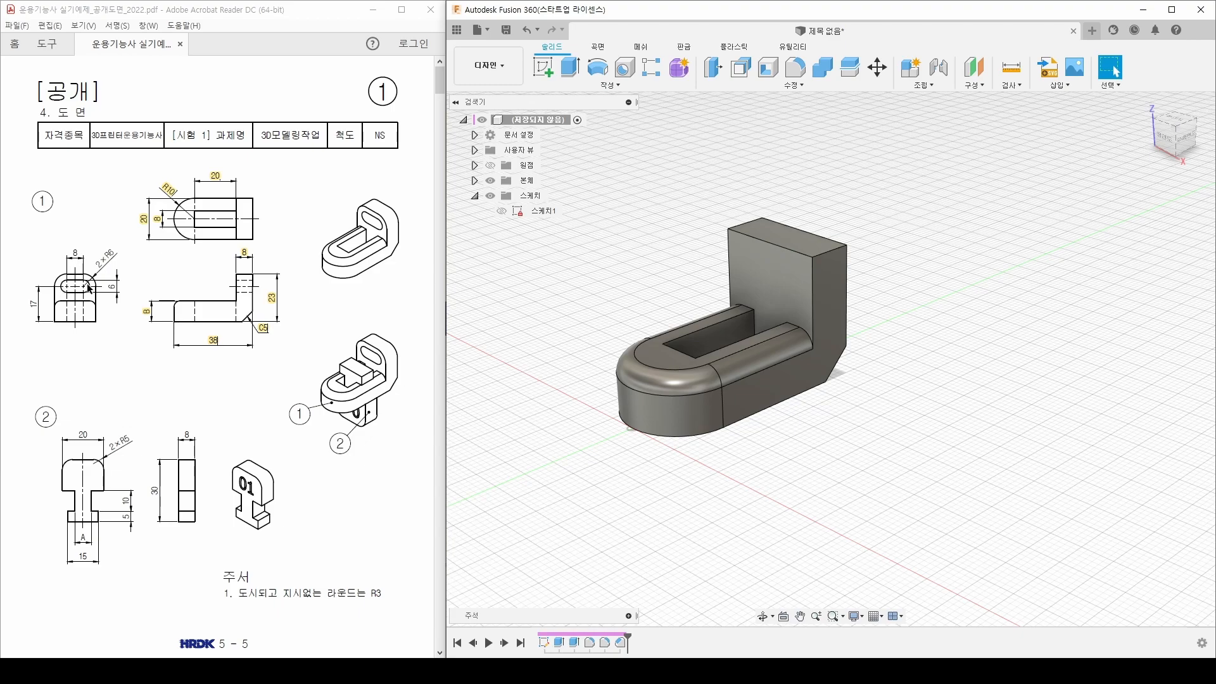
pyautogui.moveTo(635, 273); pyautogui.dragTo(643, 297, button='middle')
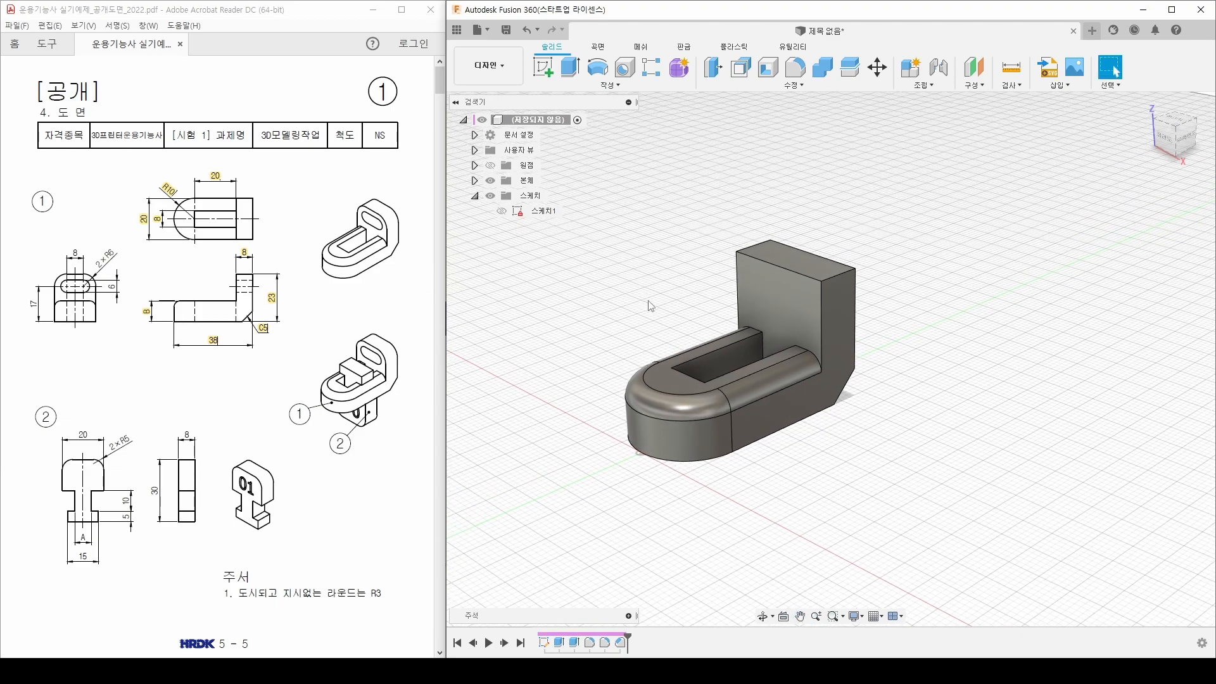
pyautogui.click(752, 280)
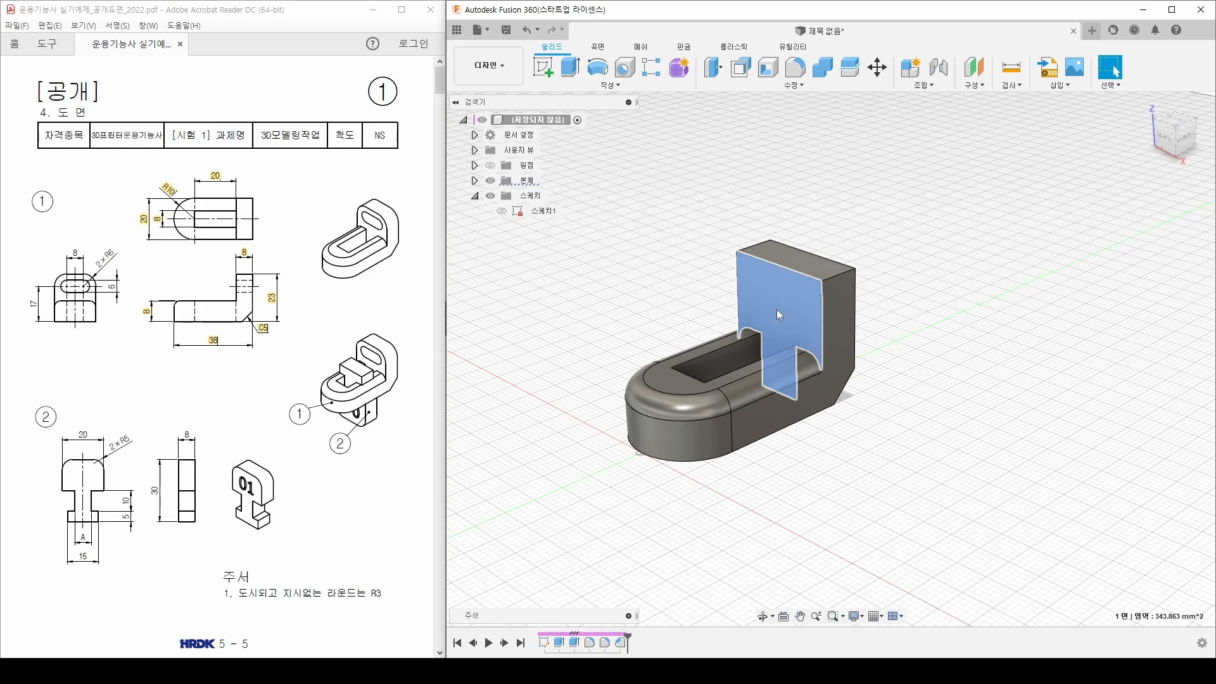
pyautogui.press('Escape')
pyautogui.click(542, 68)
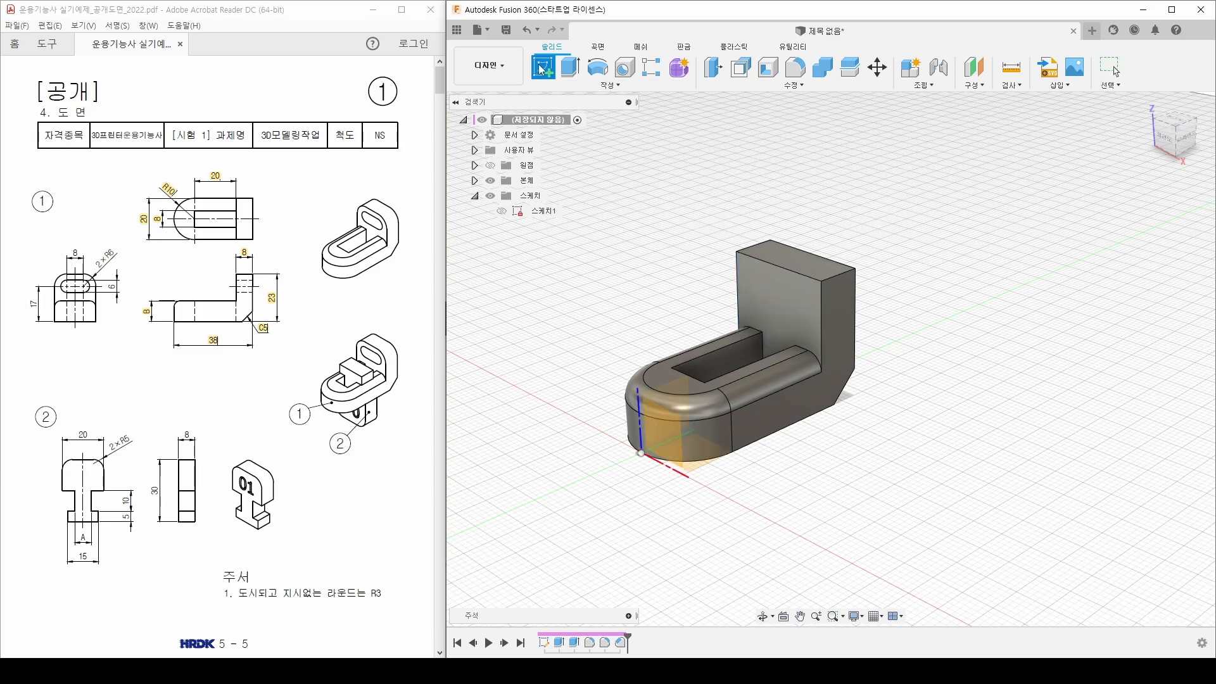
pyautogui.click(754, 287)
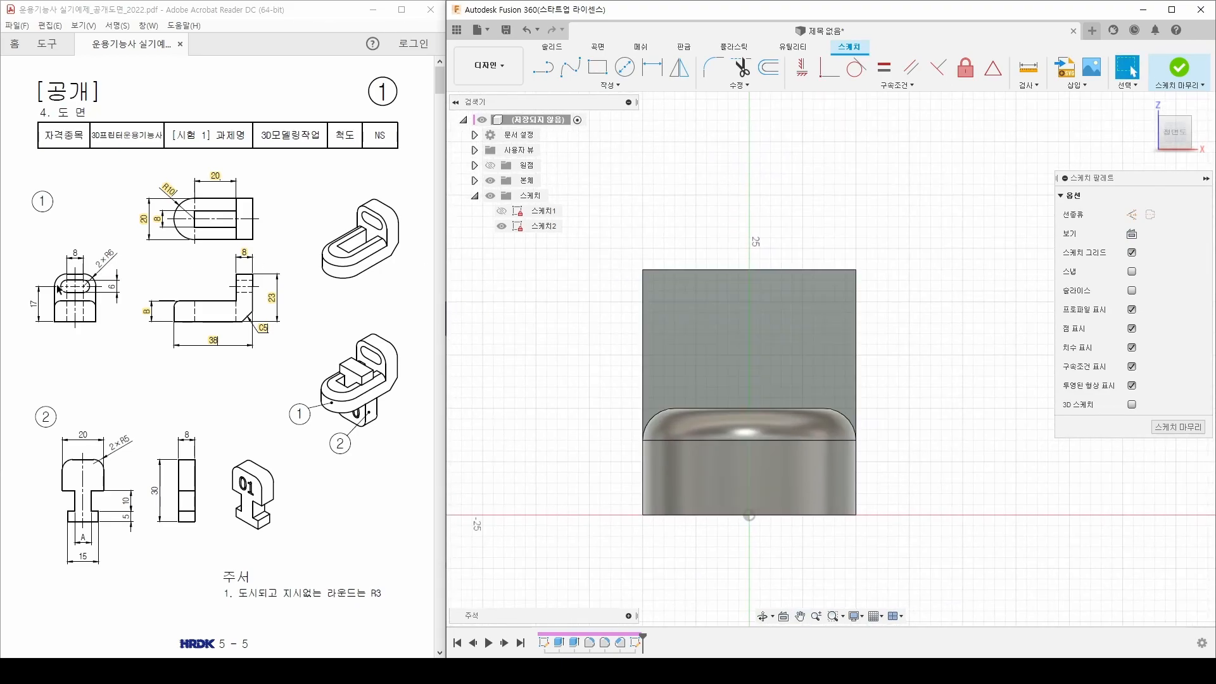
# Sketch a horizontal center-to-center slot beside the upright face, with about 12 mm between its centers
pyautogui.moveTo(641, 218); pyautogui.dragTo(629, 225, button='middle')
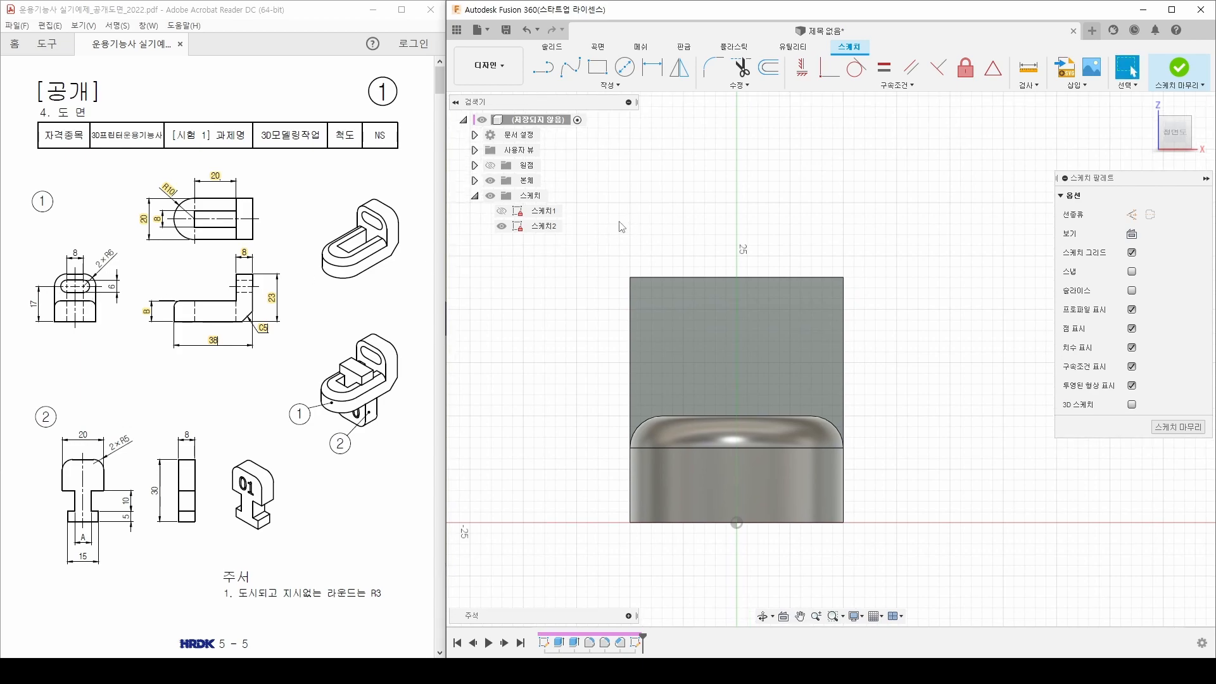
pyautogui.click(607, 87)
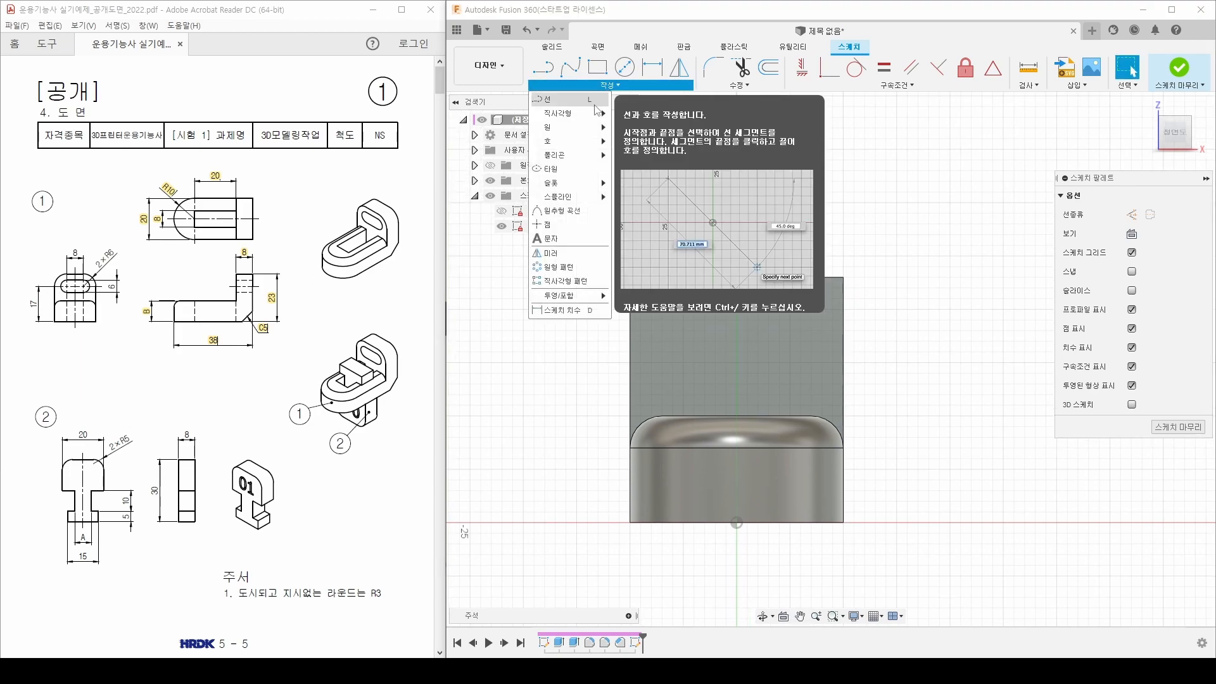
pyautogui.moveTo(573, 189)
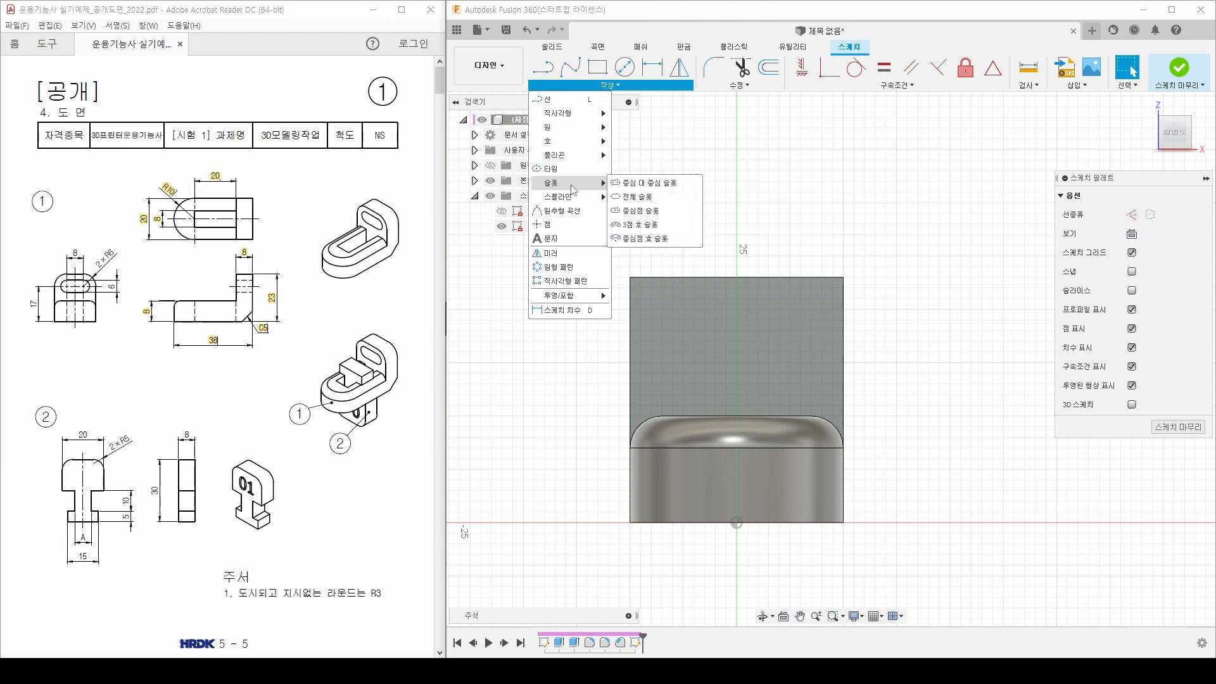
pyautogui.click(662, 189)
pyautogui.moveTo(687, 229); pyautogui.dragTo(660, 236, button='middle')
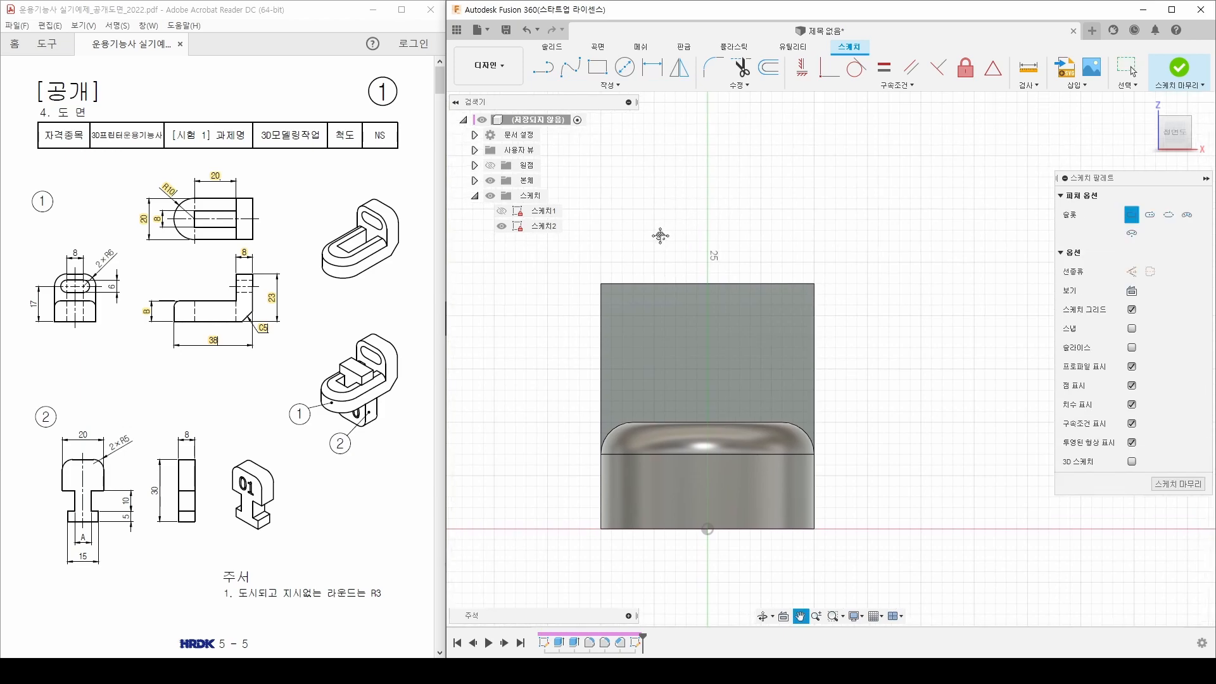
pyautogui.scroll(-2, 660, 235)
pyautogui.moveTo(809, 293); pyautogui.dragTo(789, 291, button='middle')
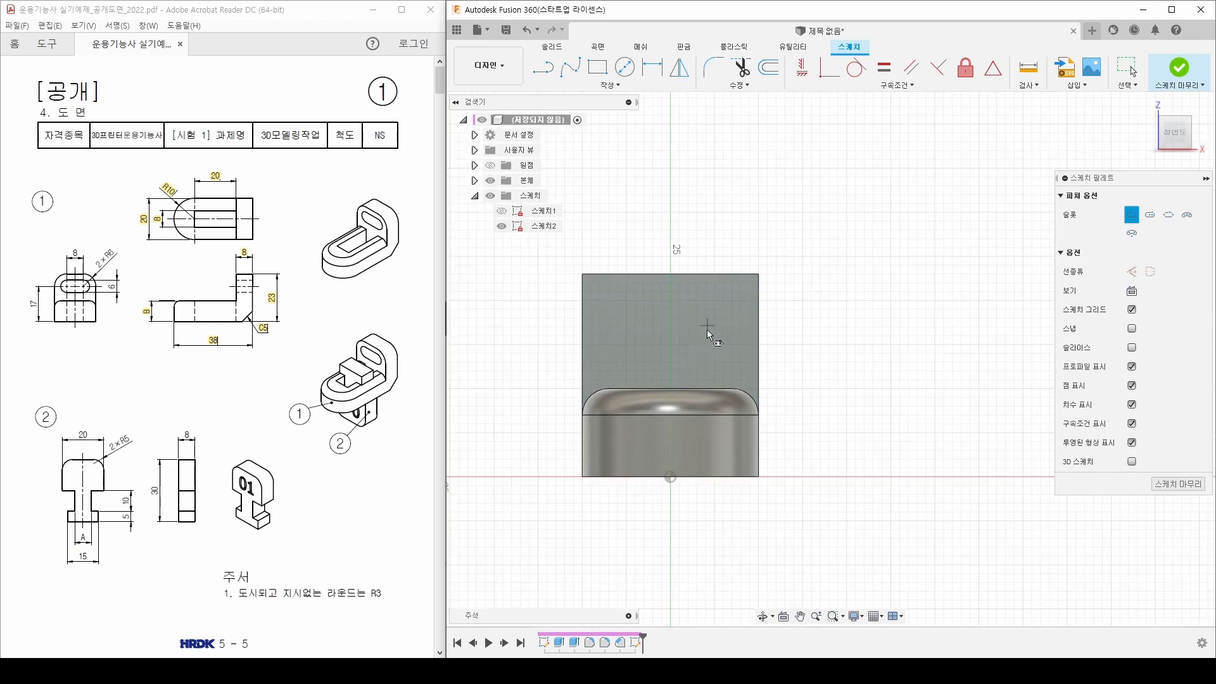
pyautogui.click(837, 325)
pyautogui.click(945, 324)
pyautogui.click(951, 352)
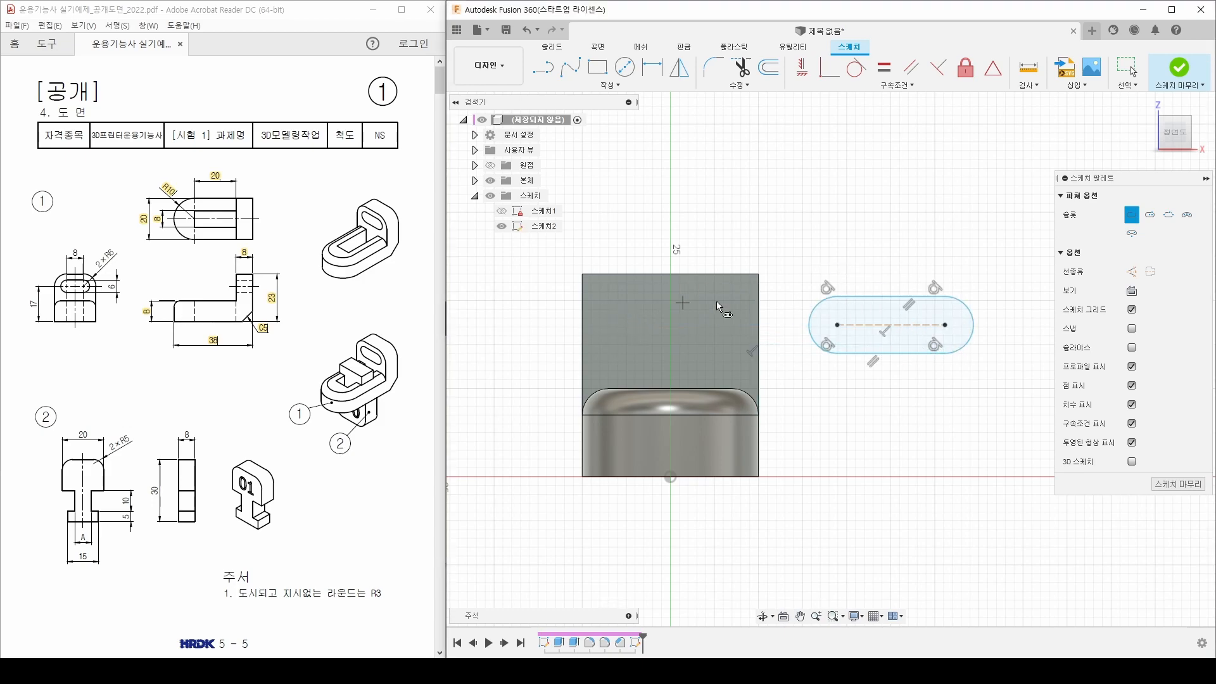
# Highlight the slot's center distance 8 in the PDF's side view and dimension the slot's centerline to 8 mm
pyautogui.moveTo(880, 344); pyautogui.dragTo(854, 358, button='middle')
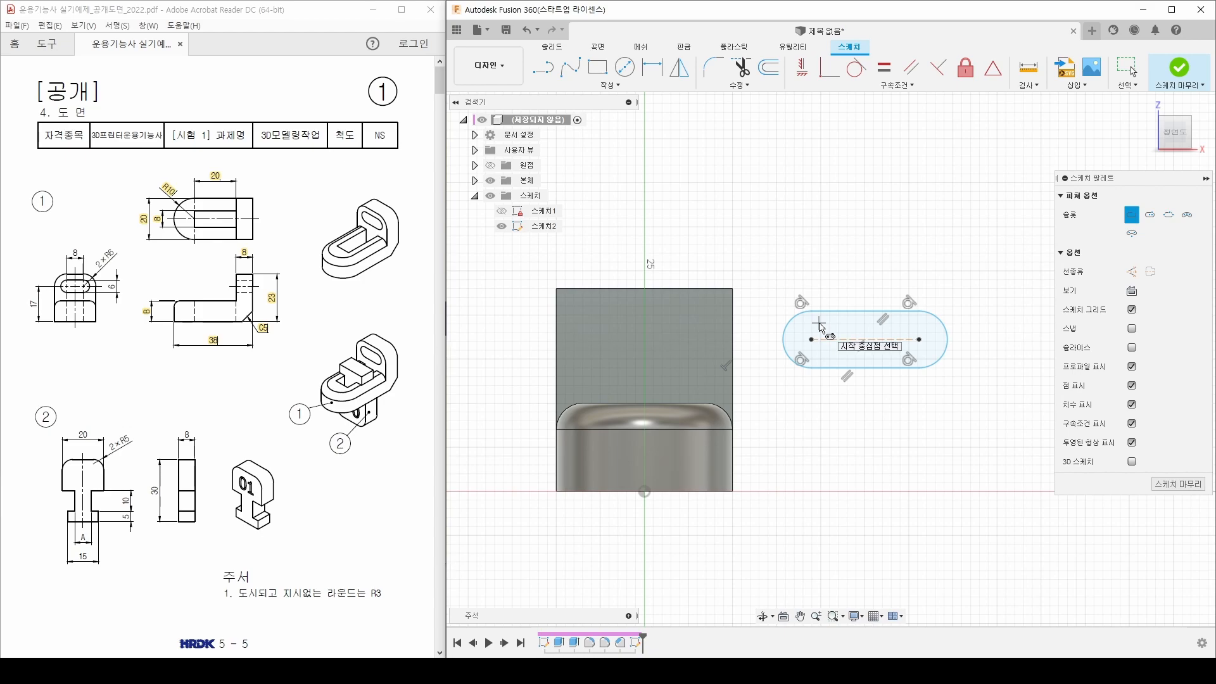
pyautogui.press('d')
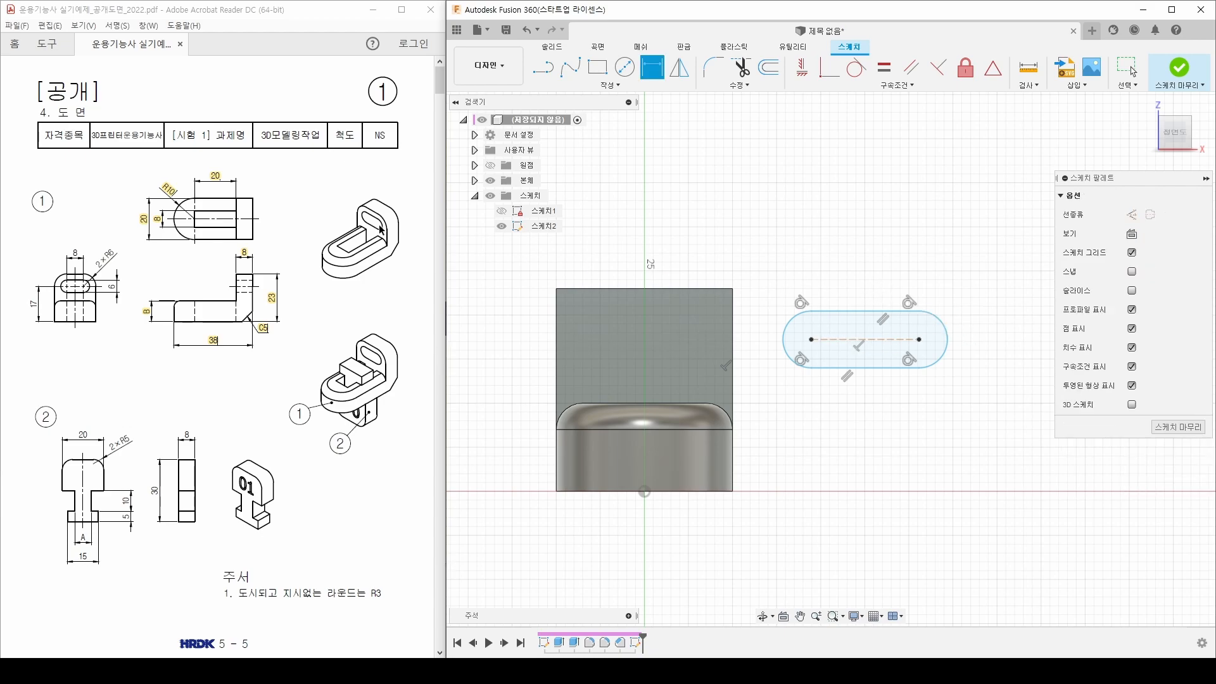
pyautogui.moveTo(70, 254); pyautogui.dragTo(79, 254)
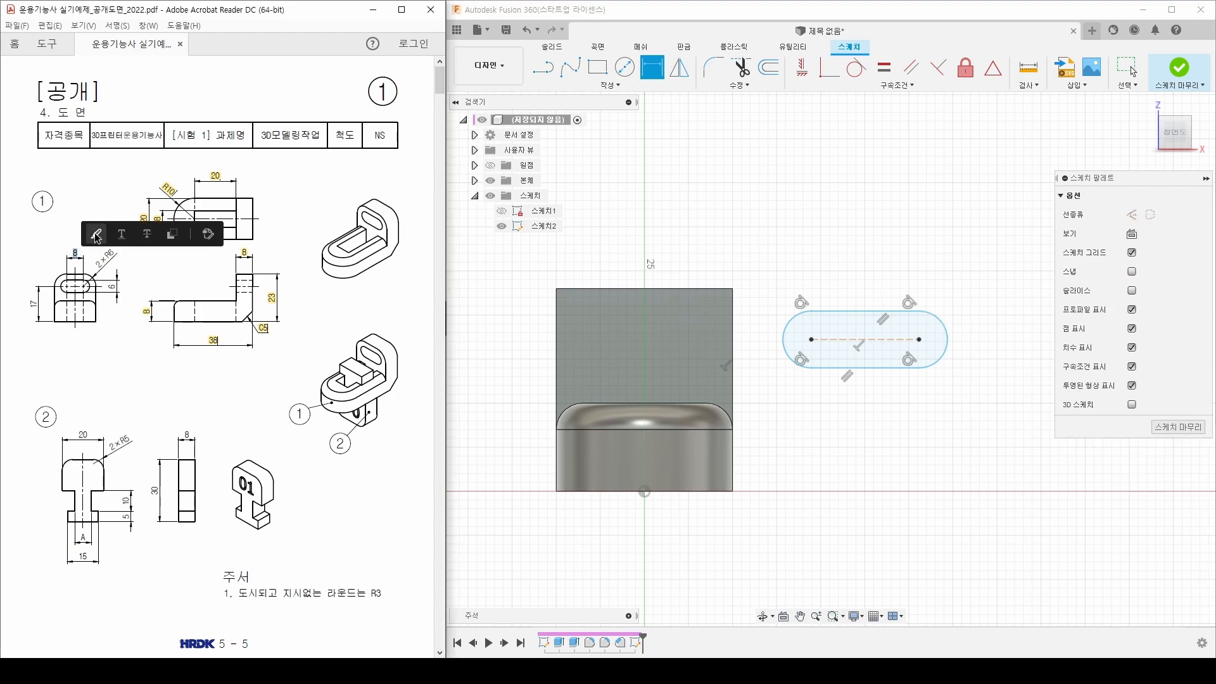
pyautogui.click(96, 235)
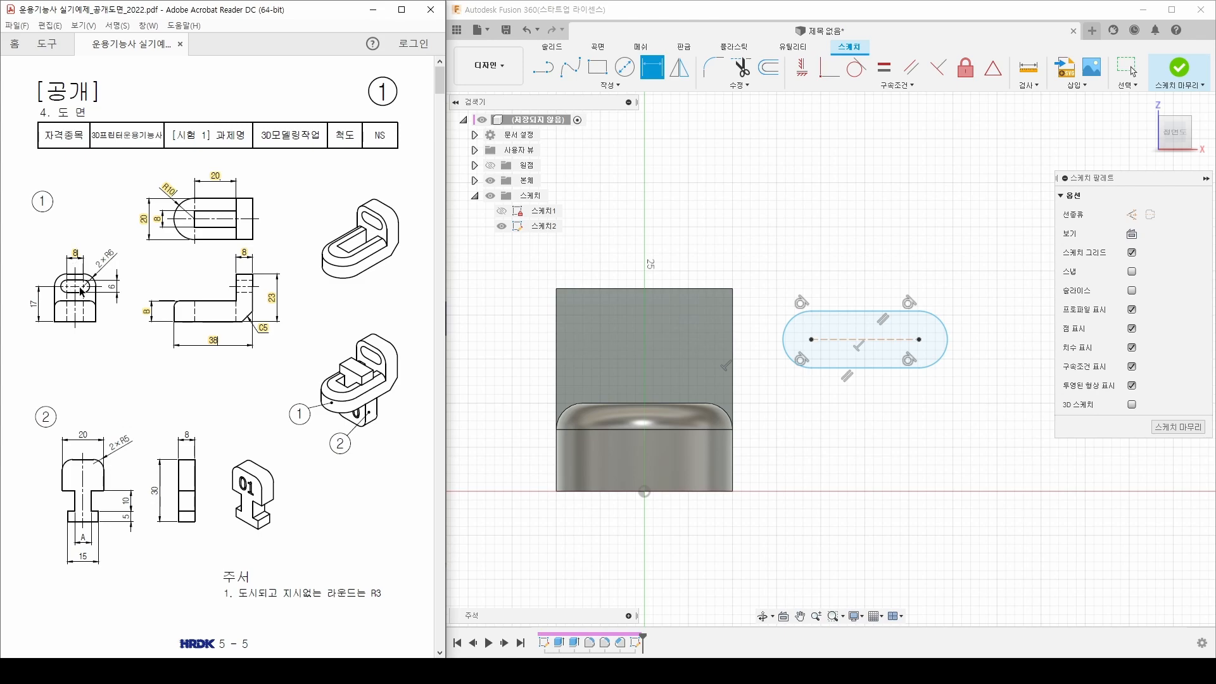
pyautogui.click(848, 340)
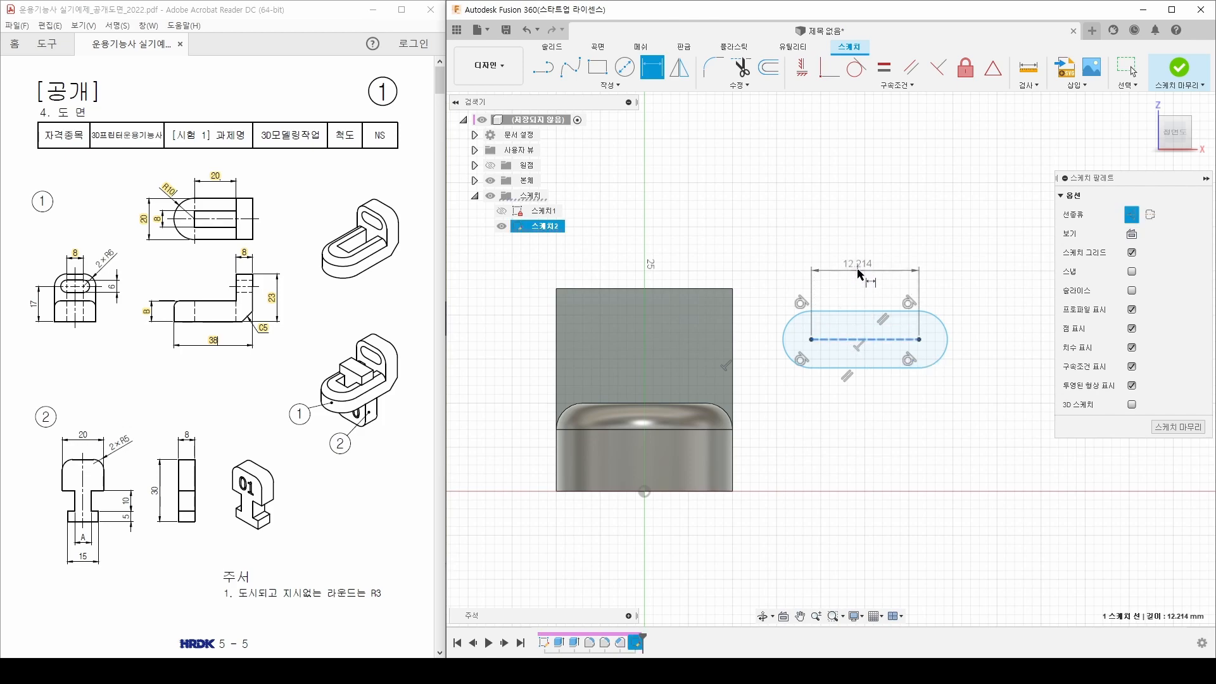
pyautogui.click(859, 273)
pyautogui.write('8')
pyautogui.press('Return')
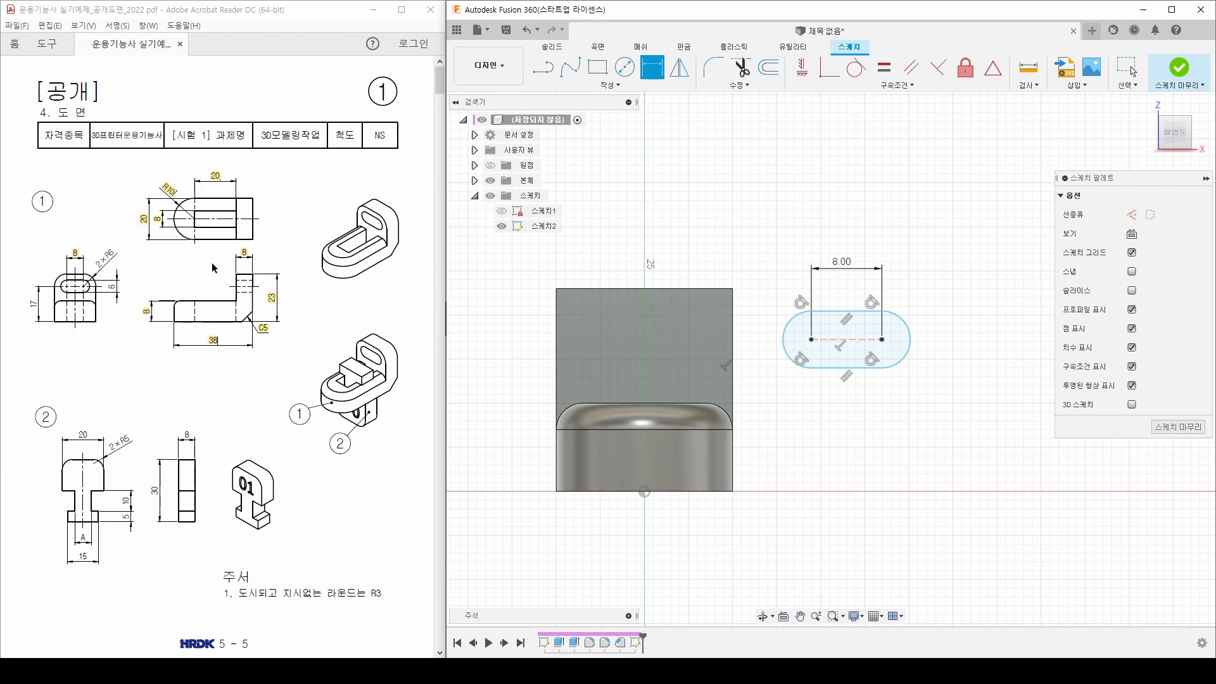
# Highlight the 2×R6 callout in the PDF's side view and dimension the slot's end arc with a 6 mm radius
pyautogui.moveTo(97, 265); pyautogui.dragTo(117, 251)
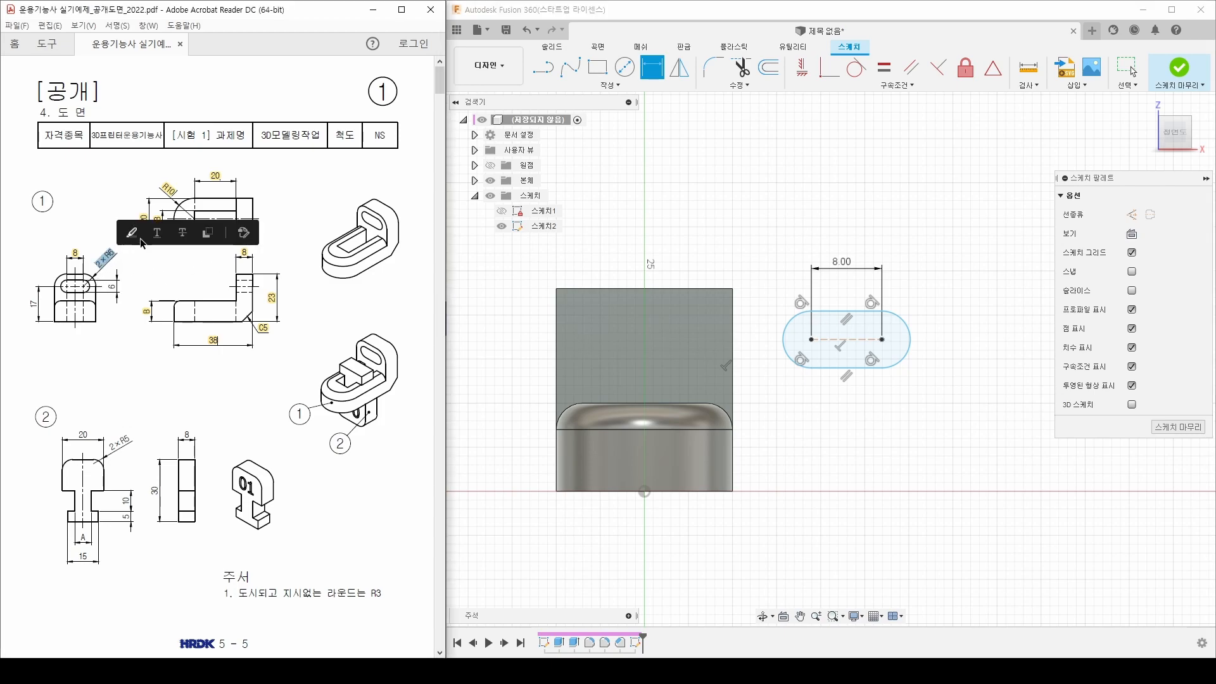
pyautogui.click(131, 235)
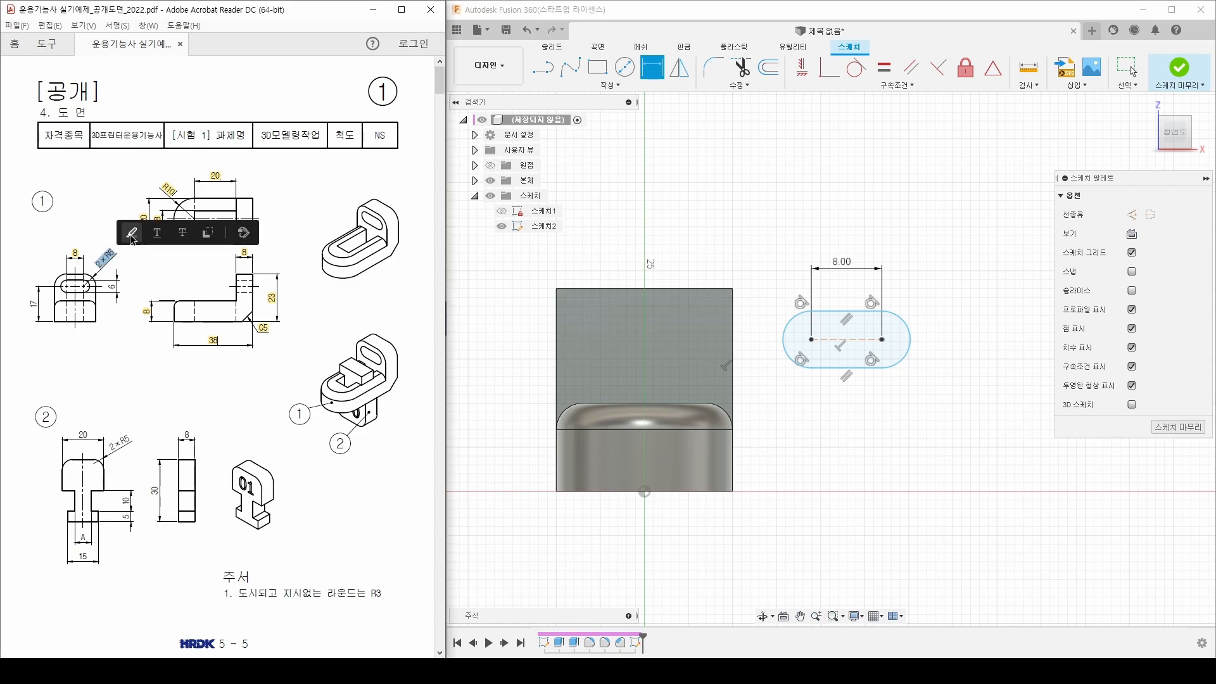
pyautogui.click(902, 327)
pyautogui.click(925, 288)
pyautogui.write('3')
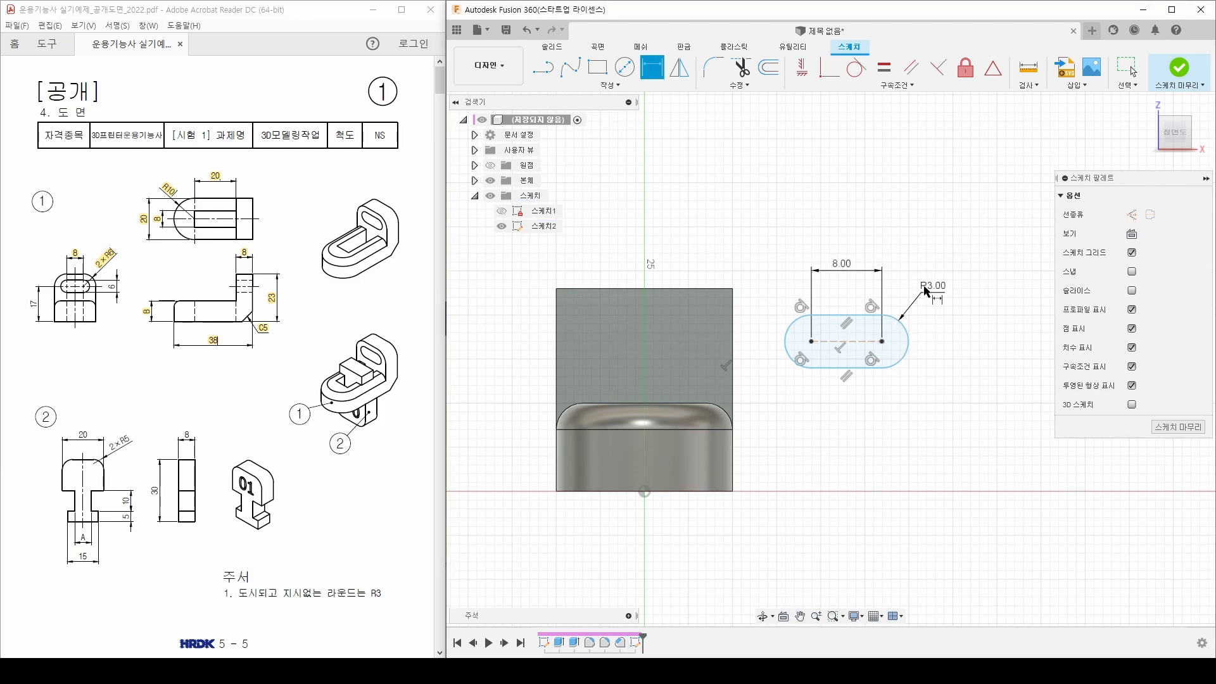
pyautogui.write('6')
pyautogui.press('Return')
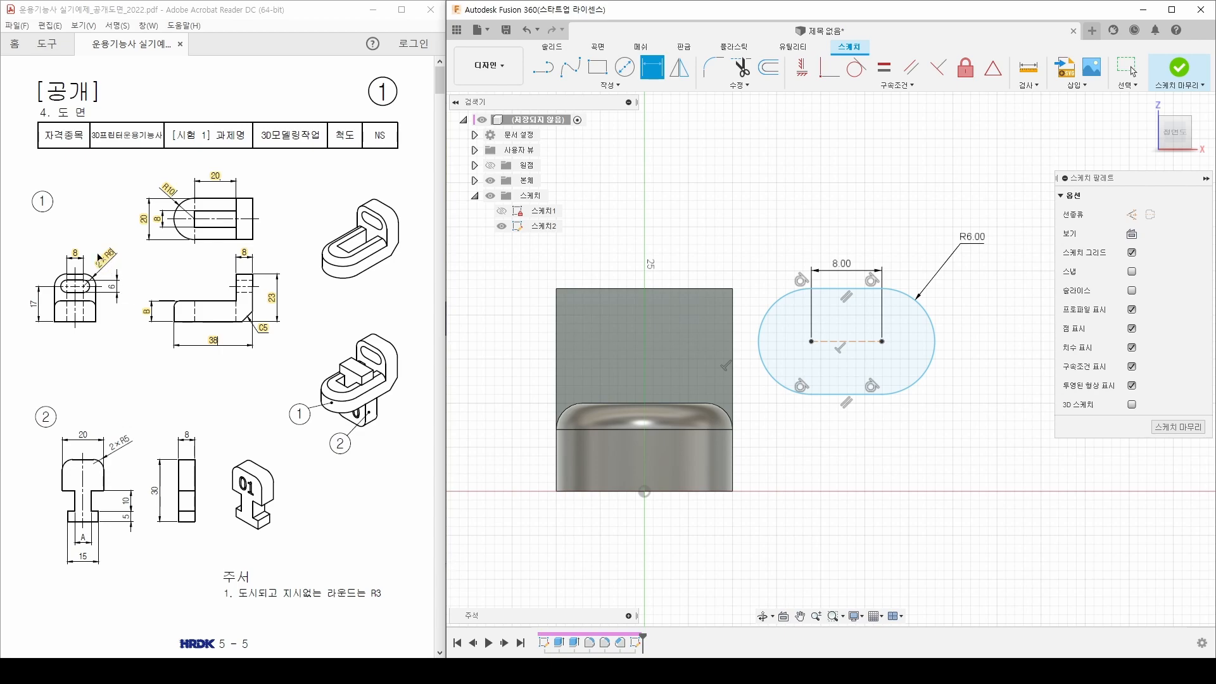
# Change the slot's end radius to 3 mm and highlight the slot height 6 in the PDF's side view
pyautogui.click(112, 286)
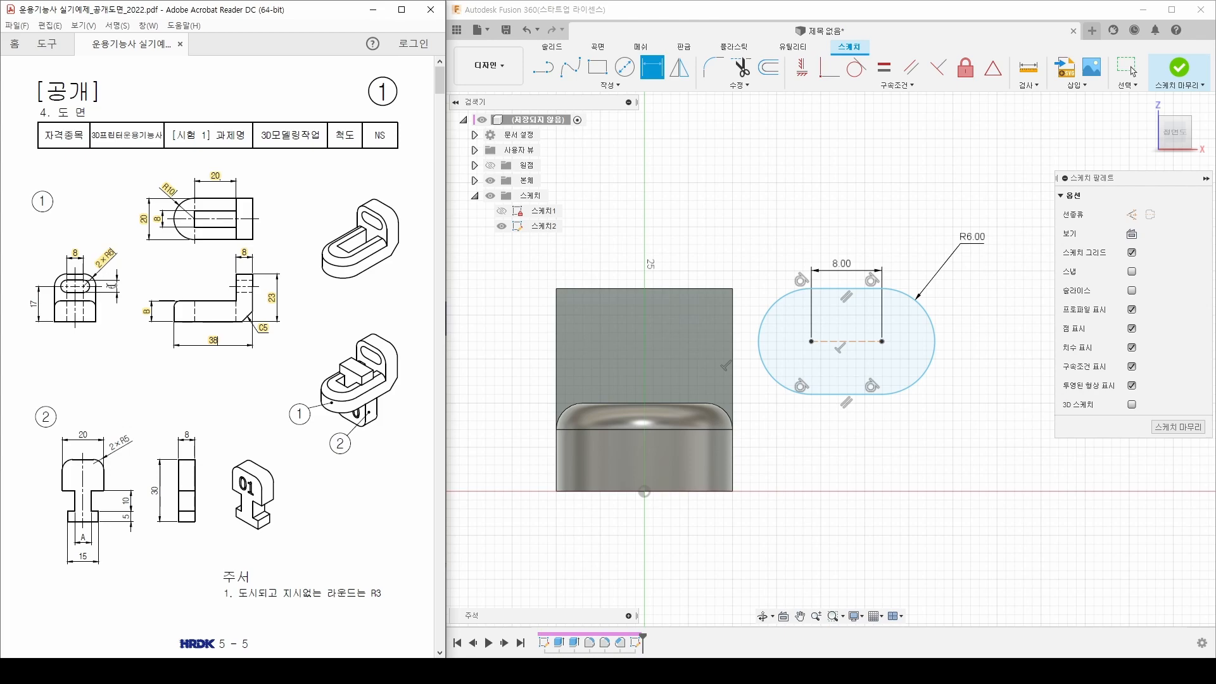
pyautogui.click(963, 242)
pyautogui.doubleClick(962, 242)
pyautogui.write('3')
pyautogui.press('Return')
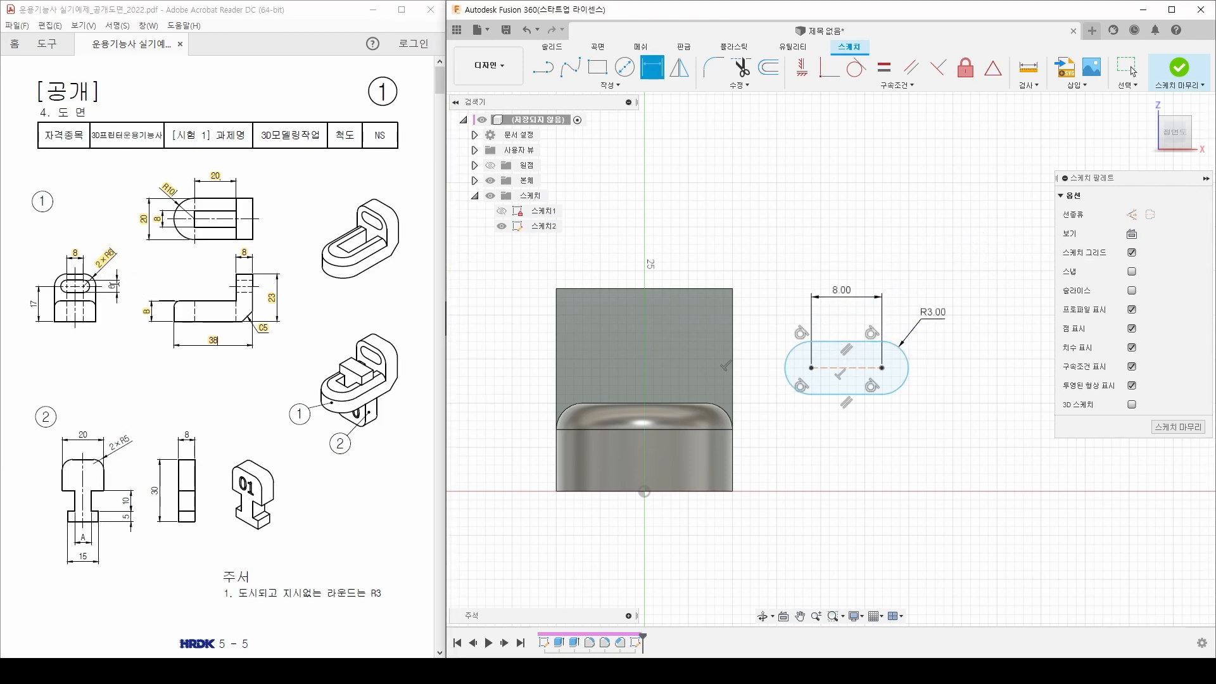
pyautogui.click(112, 286)
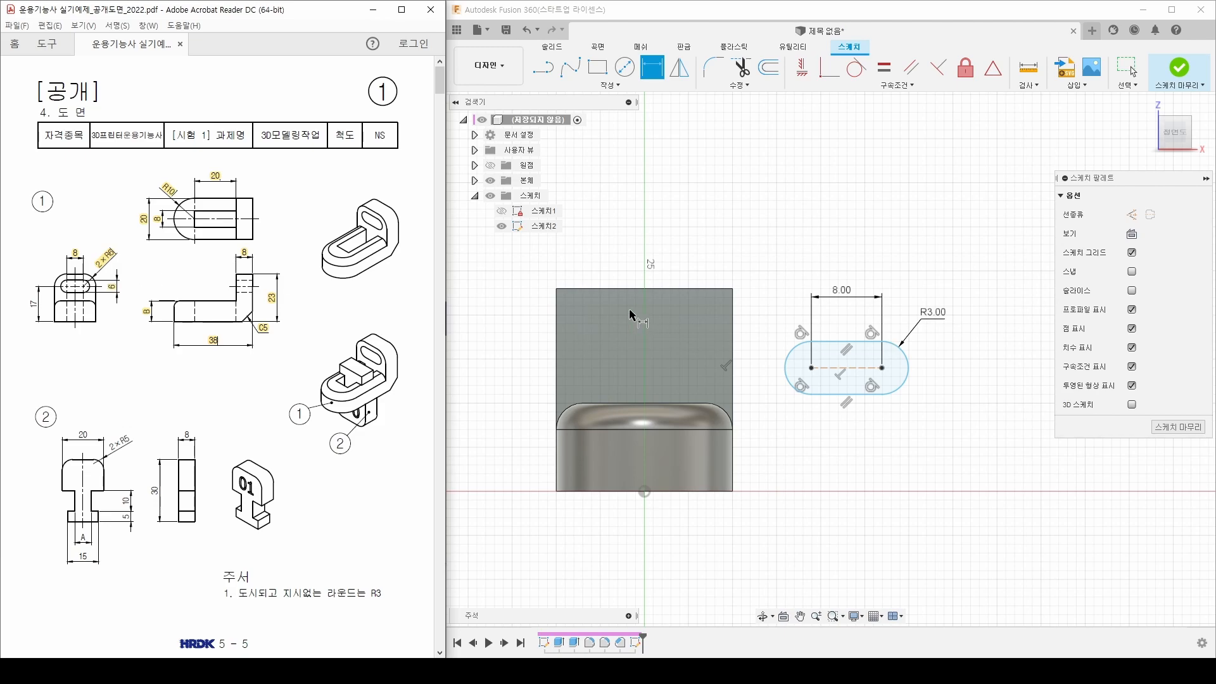
# Move the dimensioned slot by its centerline onto the upper part of the upright face, roughly centered on the vertical axis
pyautogui.click(849, 313)
pyautogui.moveTo(939, 338); pyautogui.dragTo(942, 311, button='middle')
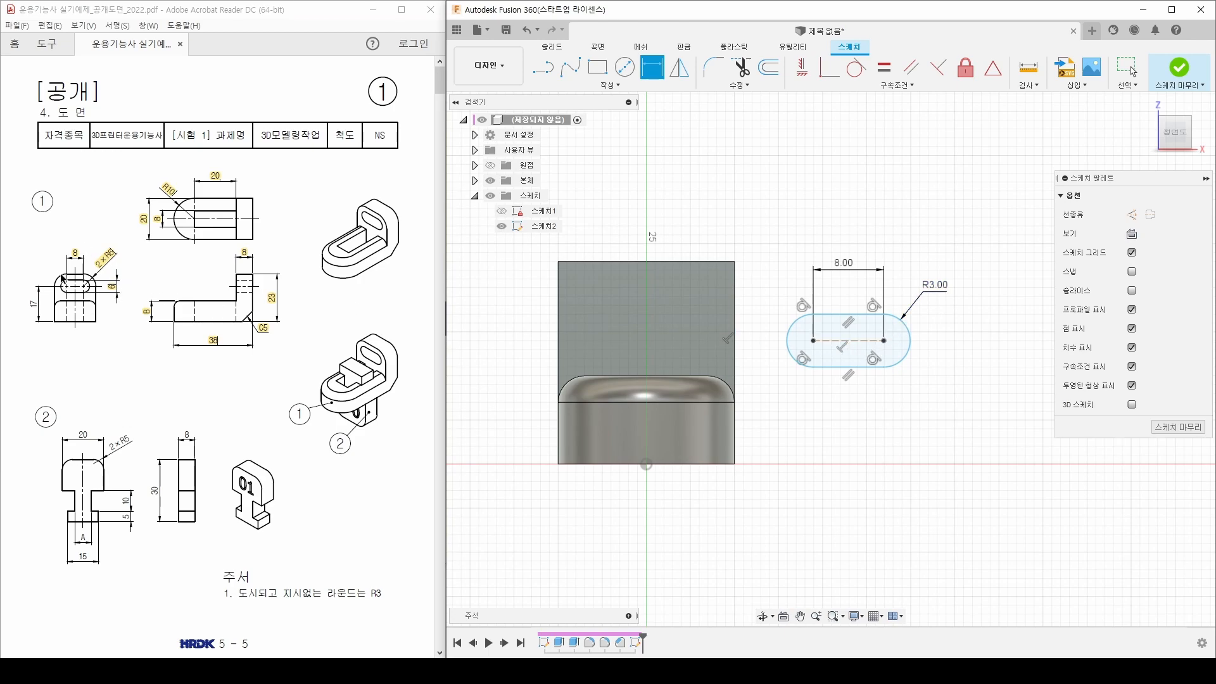
pyautogui.moveTo(876, 298)
pyautogui.mouseDown(button='middle')
pyautogui.moveTo(828, 279)
pyautogui.moveTo(862, 304)
pyautogui.mouseUp(button='middle')
pyautogui.press('Escape')
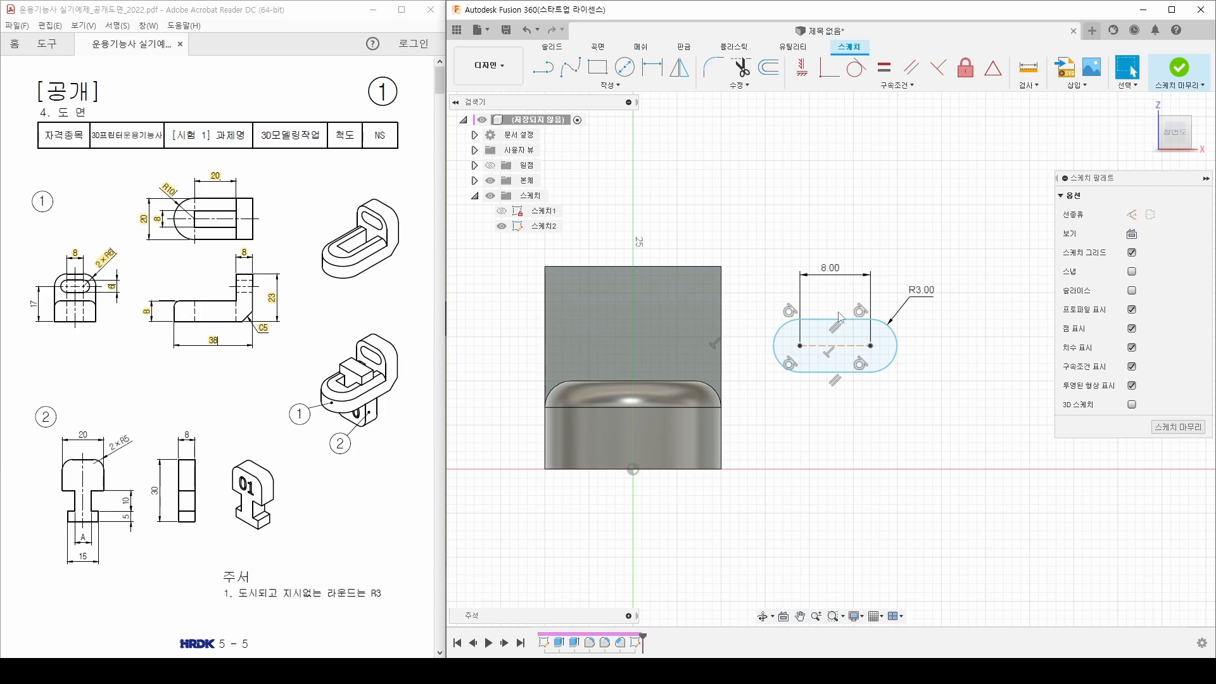
pyautogui.moveTo(849, 346)
pyautogui.mouseDown()
pyautogui.moveTo(687, 295)
pyautogui.moveTo(647, 314)
pyautogui.mouseUp()
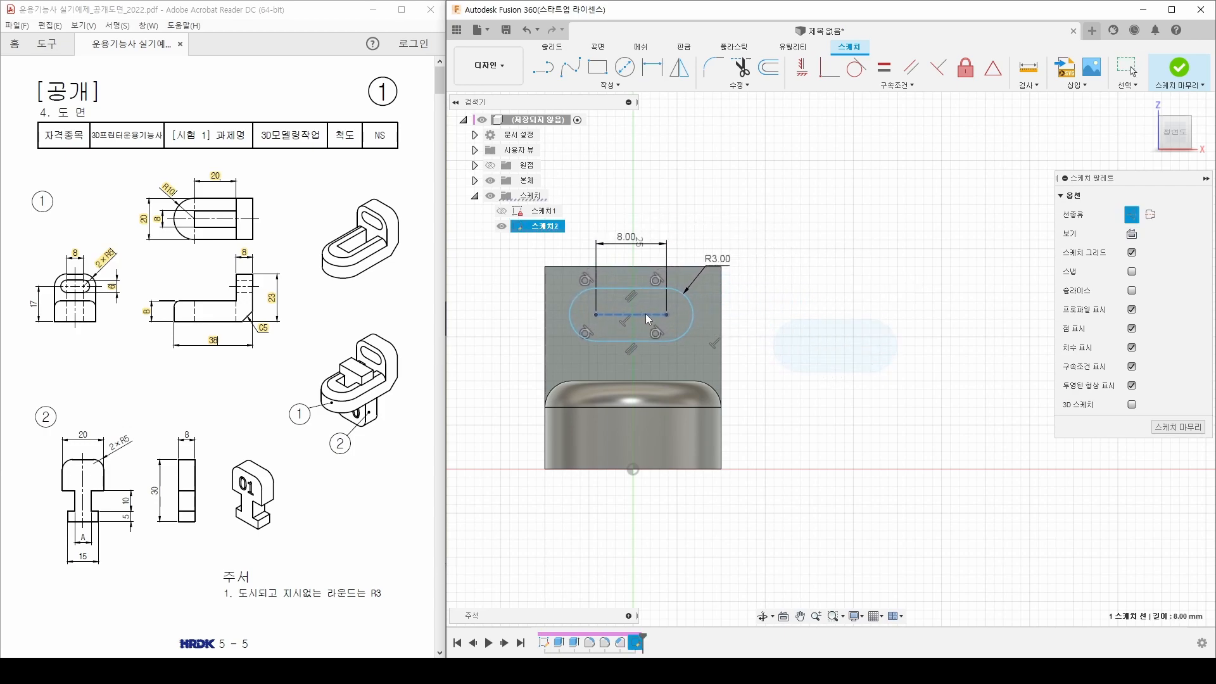
pyautogui.click(929, 315)
pyautogui.moveTo(644, 318); pyautogui.dragTo(715, 321, button='middle')
pyautogui.moveTo(700, 318); pyautogui.dragTo(704, 318)
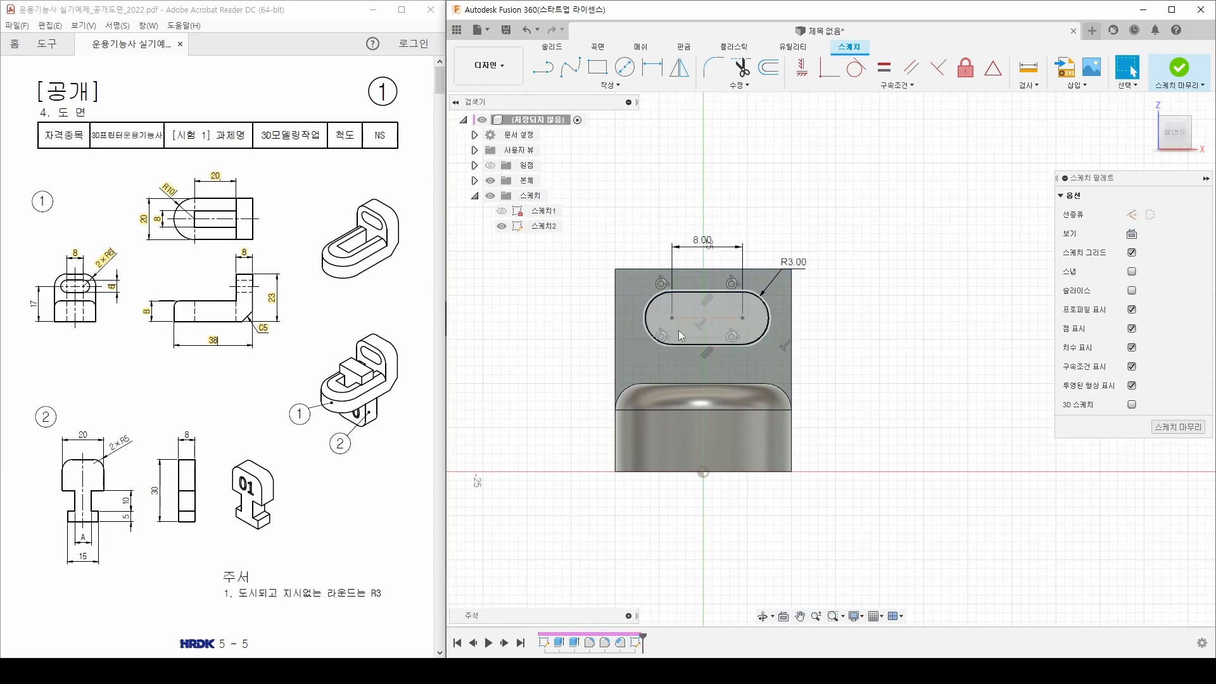
pyautogui.click(740, 297)
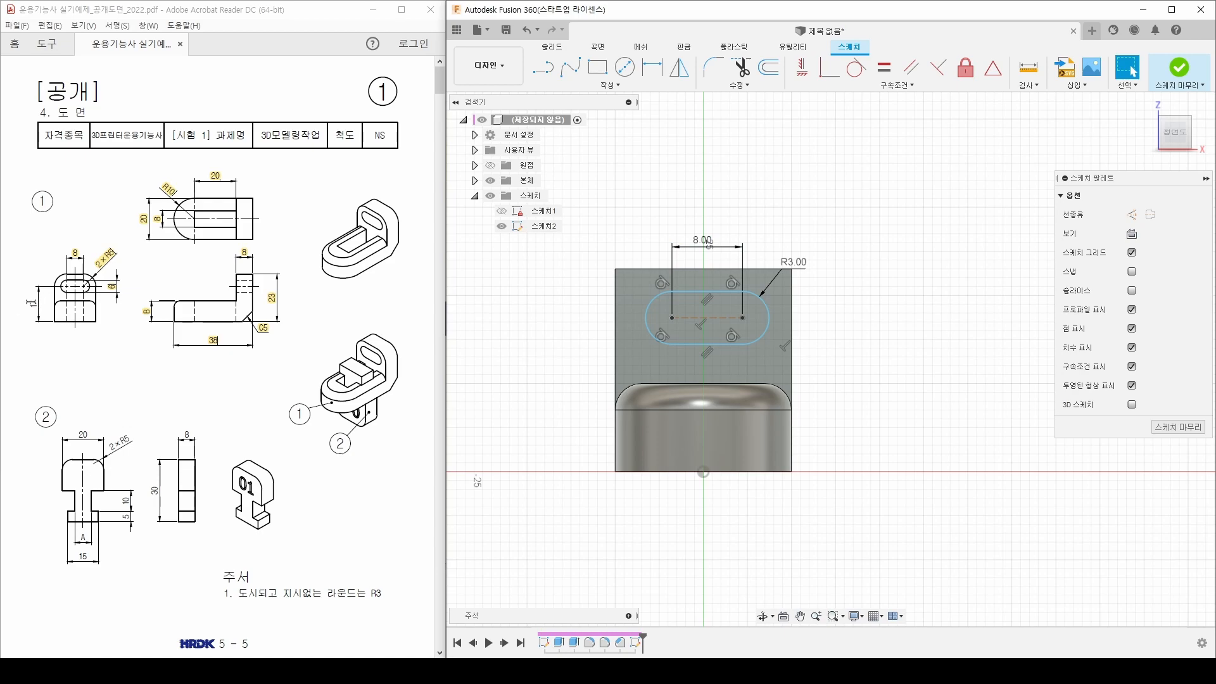
# Highlight the height 17 in the PDF's side view and dimension the slot's centerline 17 mm above the origin
pyautogui.moveTo(33, 299); pyautogui.dragTo(33, 310)
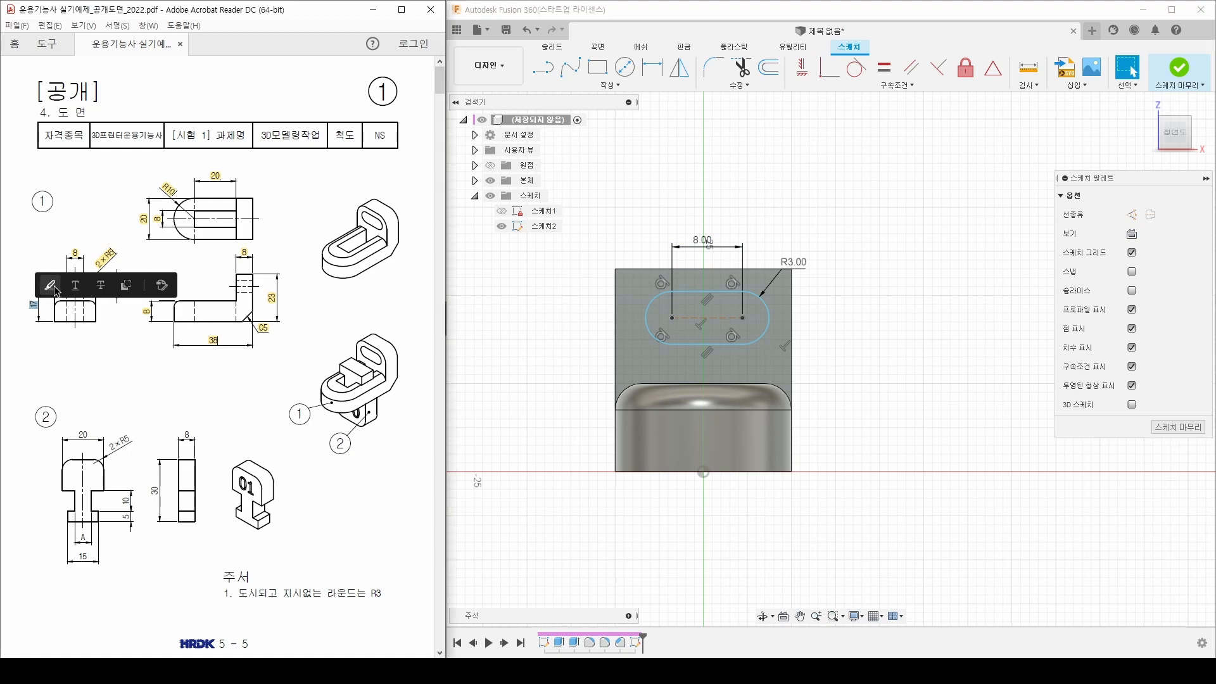
pyautogui.click(532, 294)
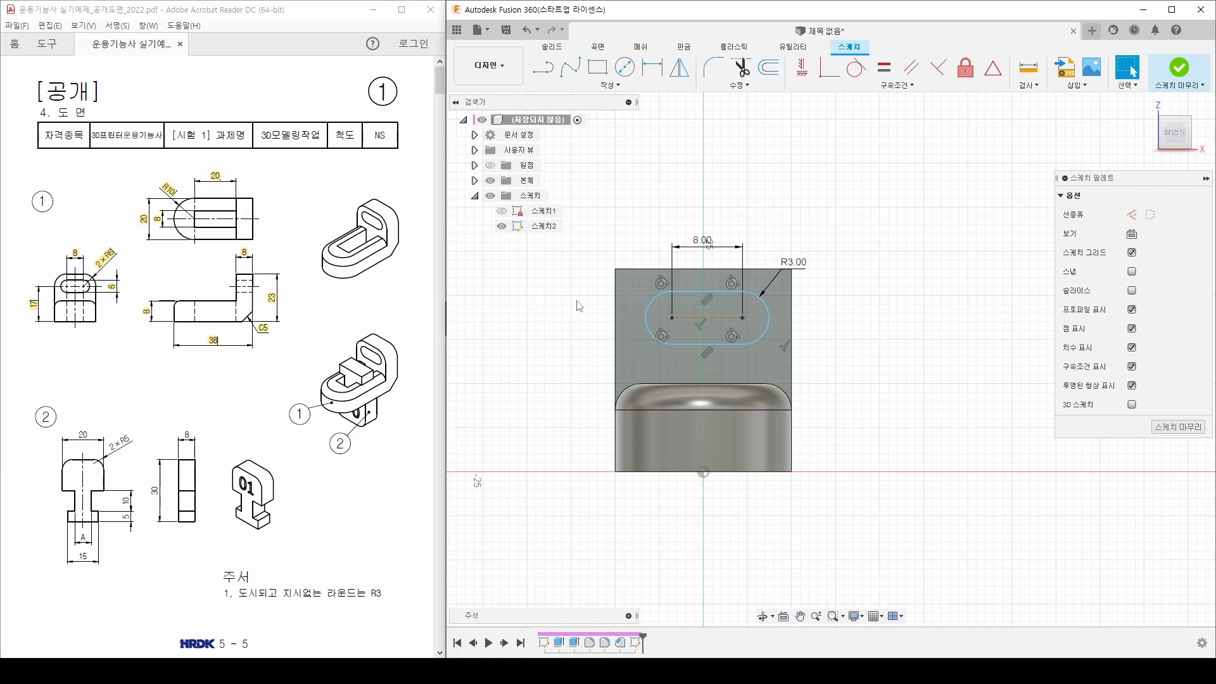
pyautogui.press('d')
pyautogui.click(704, 472)
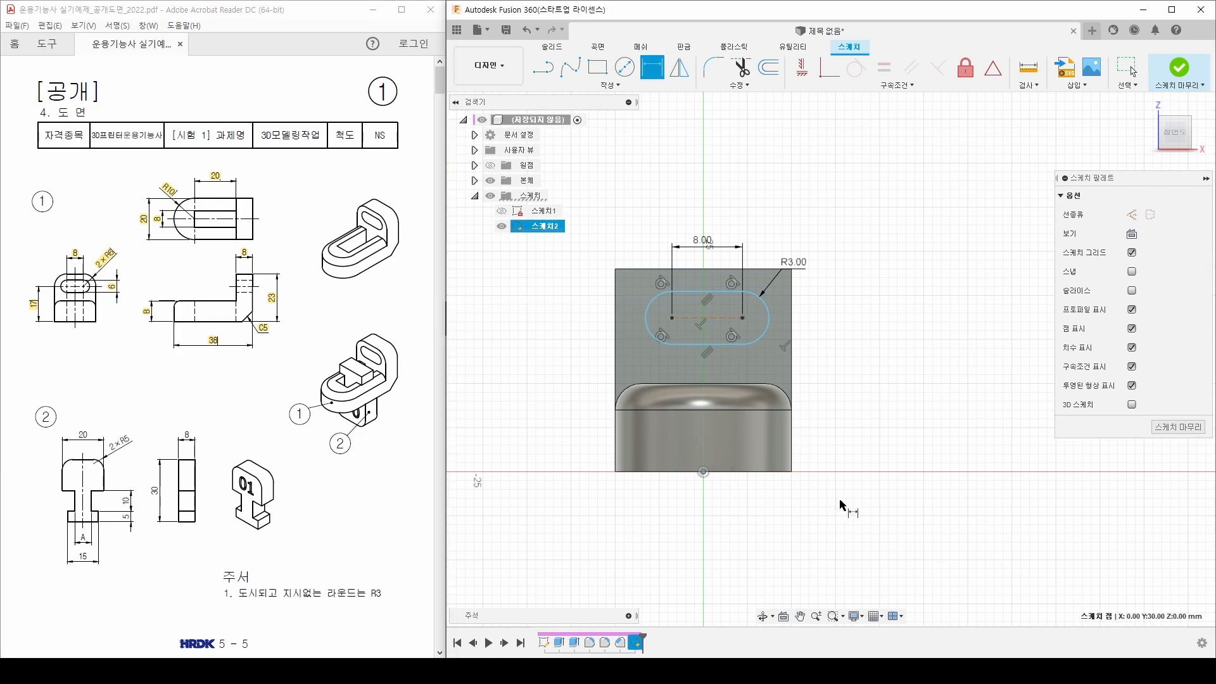
pyautogui.click(701, 317)
pyautogui.click(570, 390)
pyautogui.write('17.00')
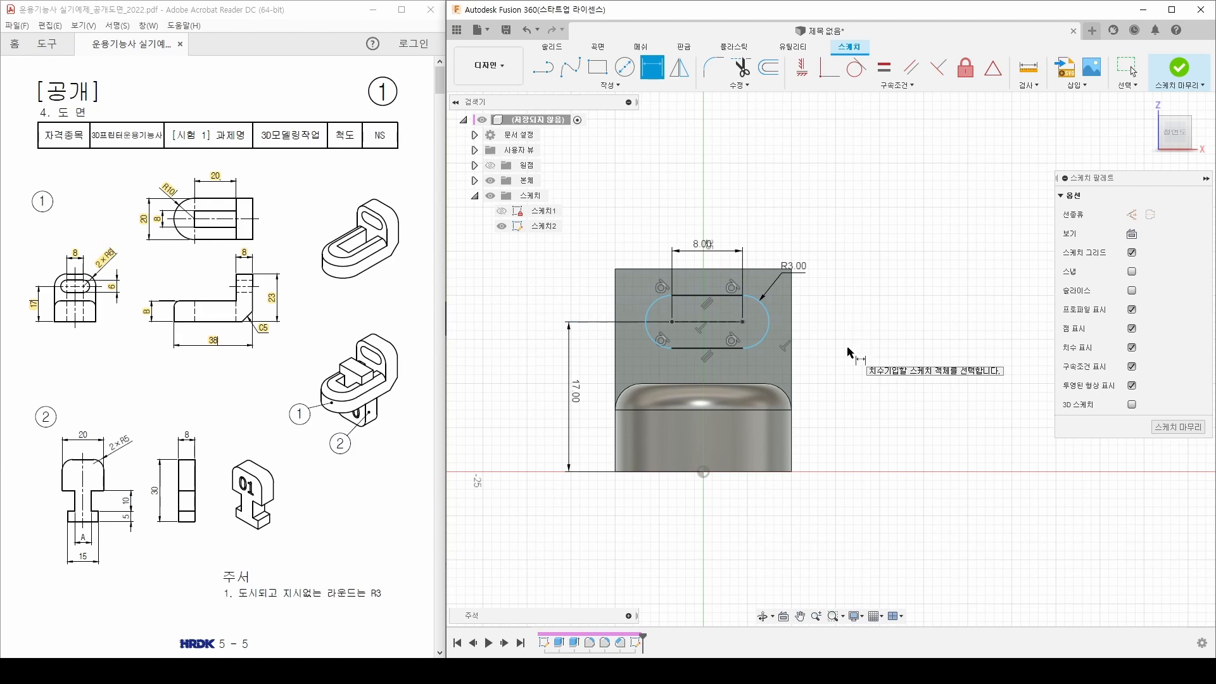
# Slide the slot sideways by its centerline and move the 8 mm dimension higher above the upright face
pyautogui.press('Escape')
pyautogui.moveTo(734, 323)
pyautogui.mouseDown()
pyautogui.moveTo(687, 326)
pyautogui.moveTo(727, 337)
pyautogui.moveTo(713, 335)
pyautogui.moveTo(722, 324)
pyautogui.mouseUp()
pyautogui.press('Escape')
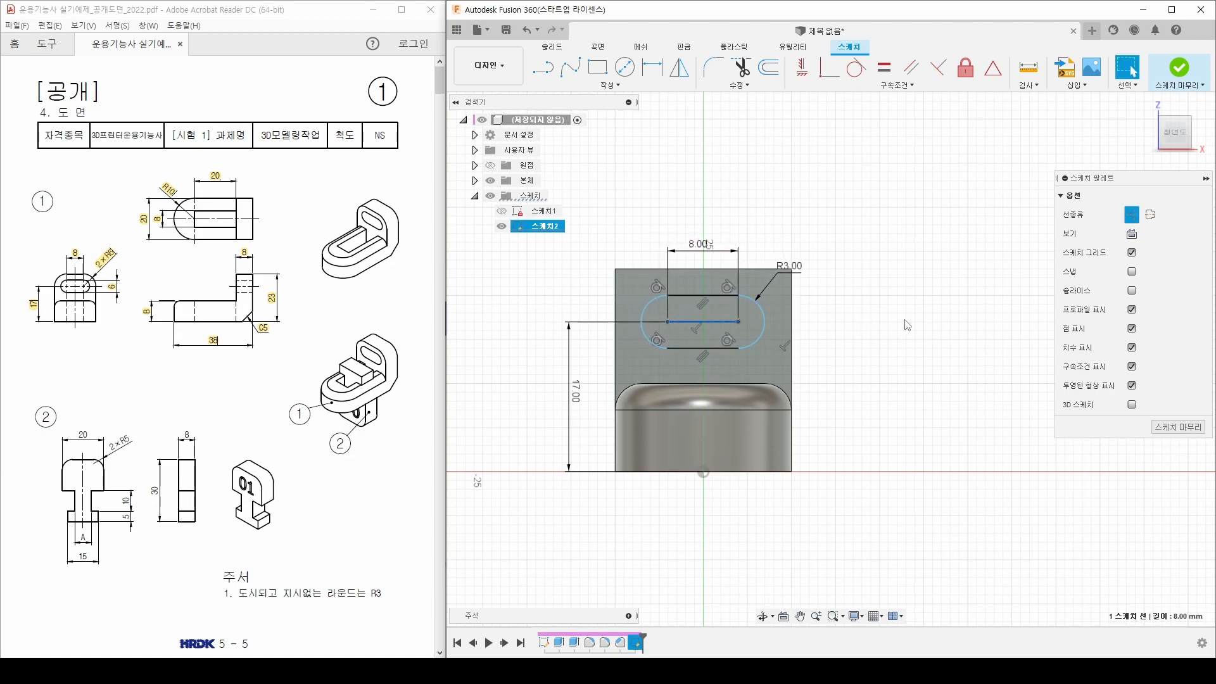
pyautogui.click(907, 325)
pyautogui.moveTo(706, 251); pyautogui.dragTo(718, 215)
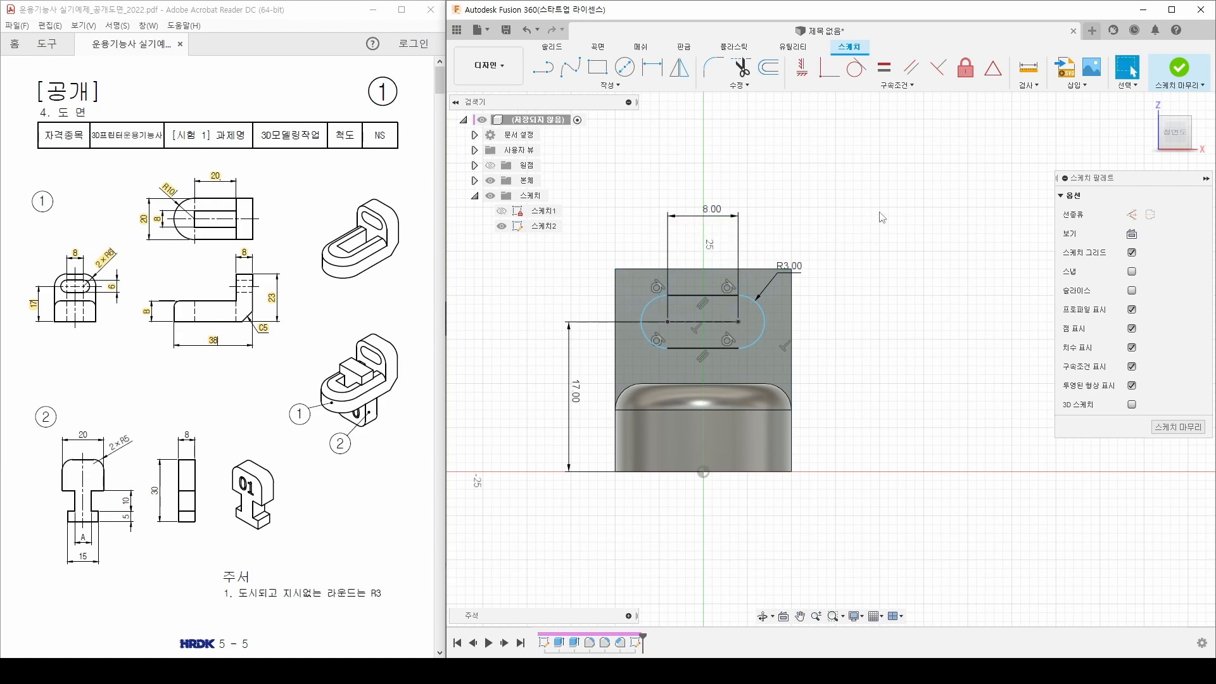
# Dimension the horizontal distance between the slot's left arc center and the origin to 4 mm
pyautogui.press('d')
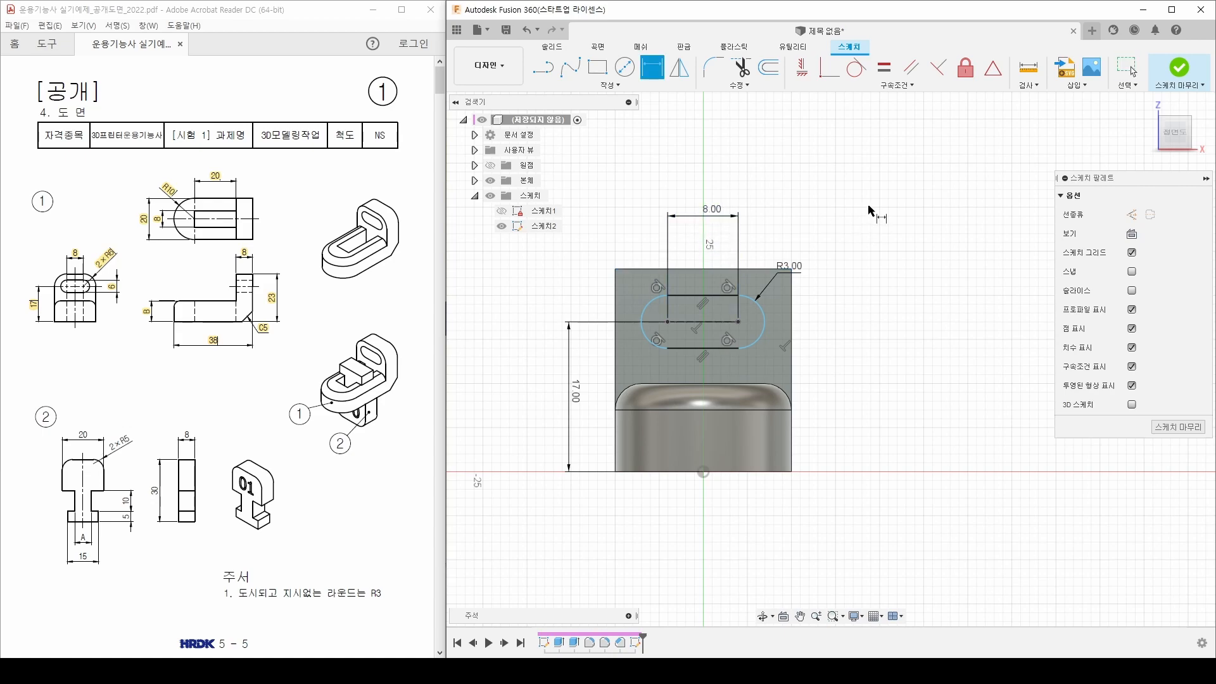
pyautogui.click(668, 322)
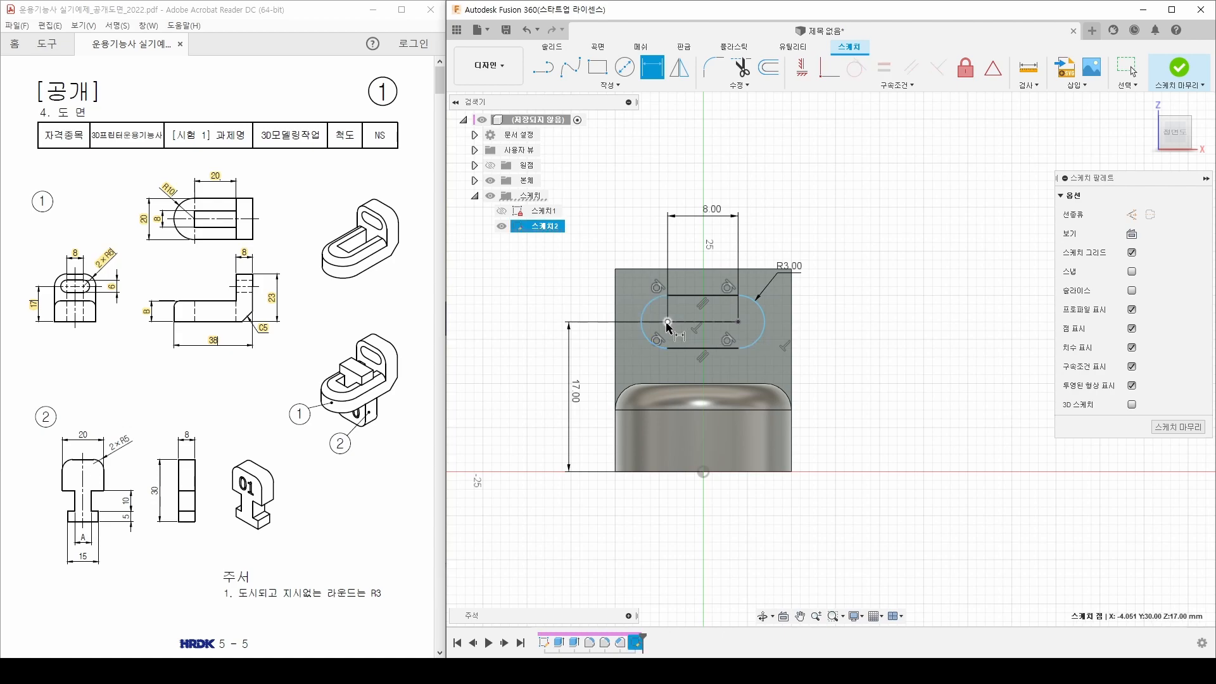
pyautogui.click(703, 472)
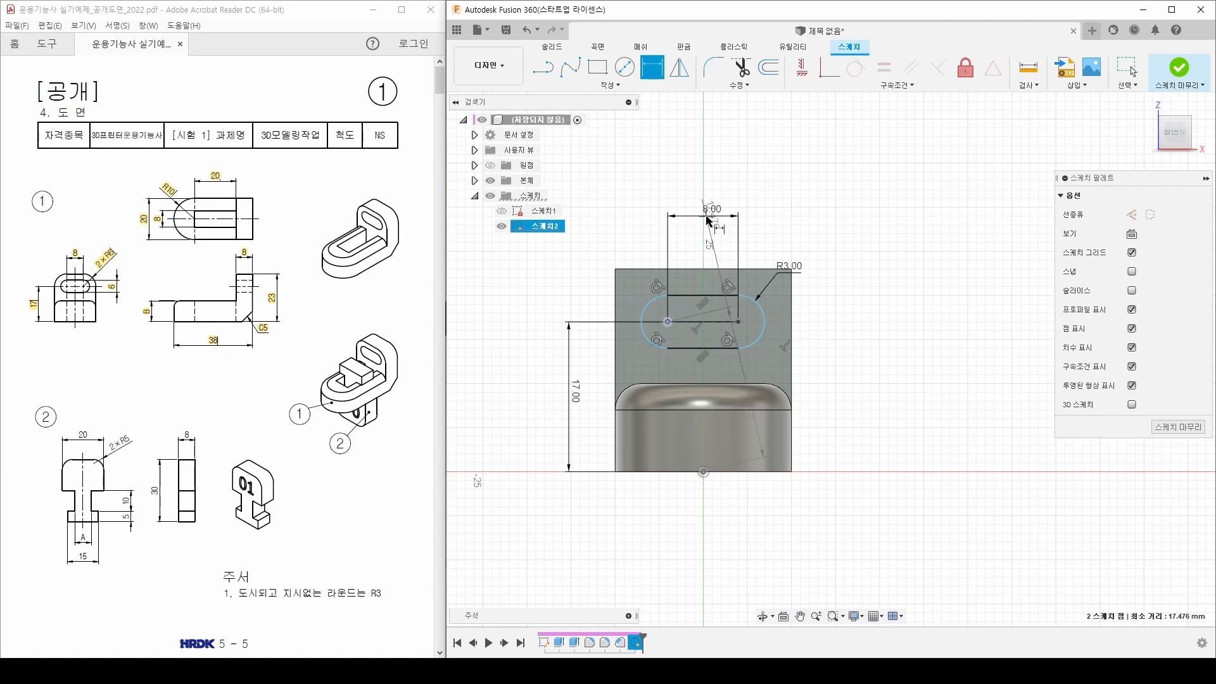
pyautogui.click(687, 239)
pyautogui.write('4')
pyautogui.press('Return')
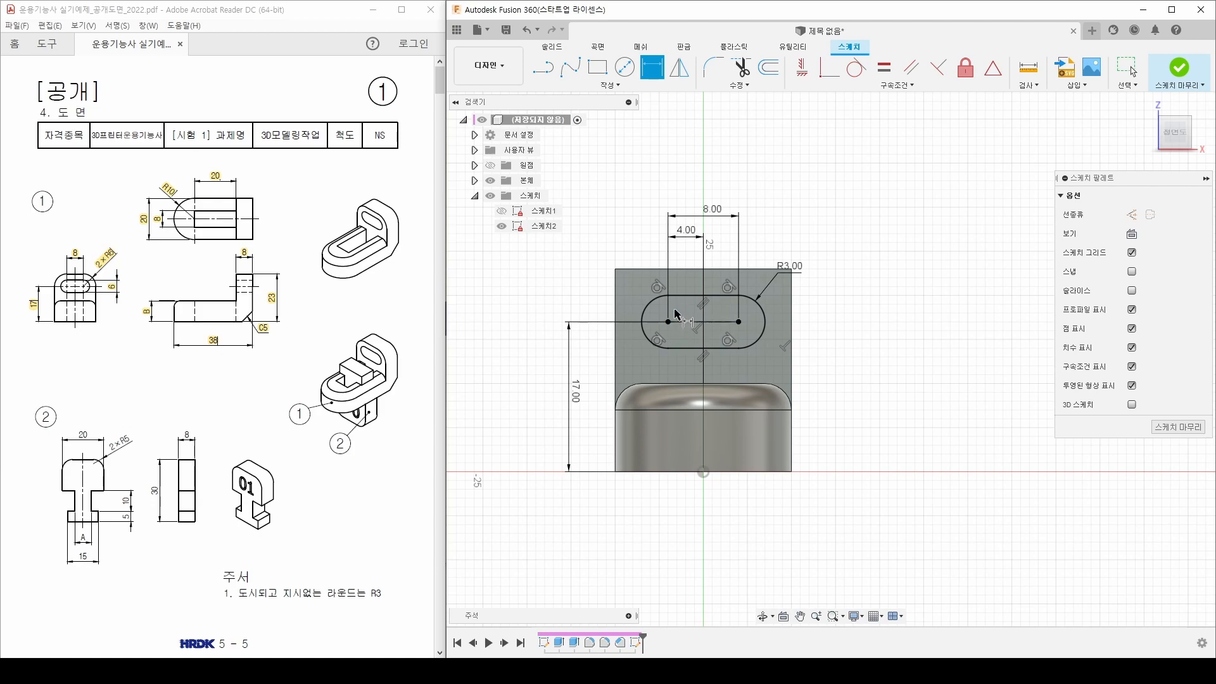
# Delete the 4 mm dimension and slide the slot slightly off center
pyautogui.press('Escape')
pyautogui.click(691, 240)
pyautogui.press('Delete')
pyautogui.moveTo(691, 323); pyautogui.dragTo(693, 323)
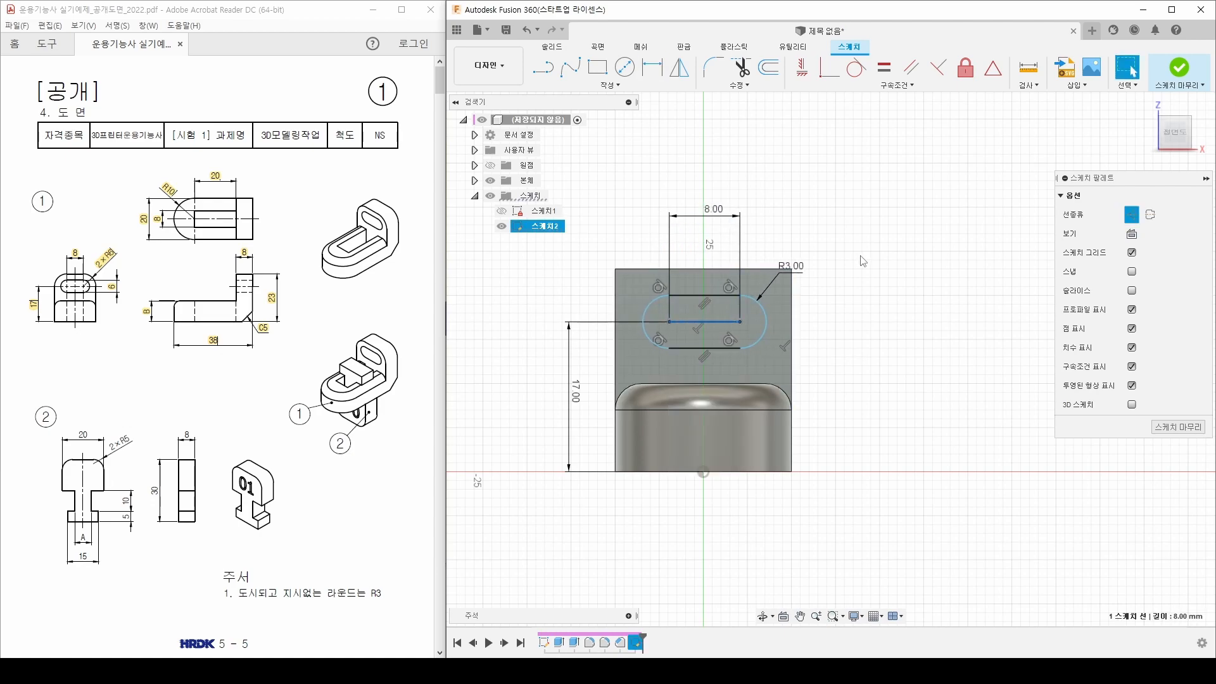
pyautogui.click(856, 266)
# Align the midpoint of the slot's centerline with the origin using a Horizontal/Vertical constraint, and finish the sketch
pyautogui.click(800, 69)
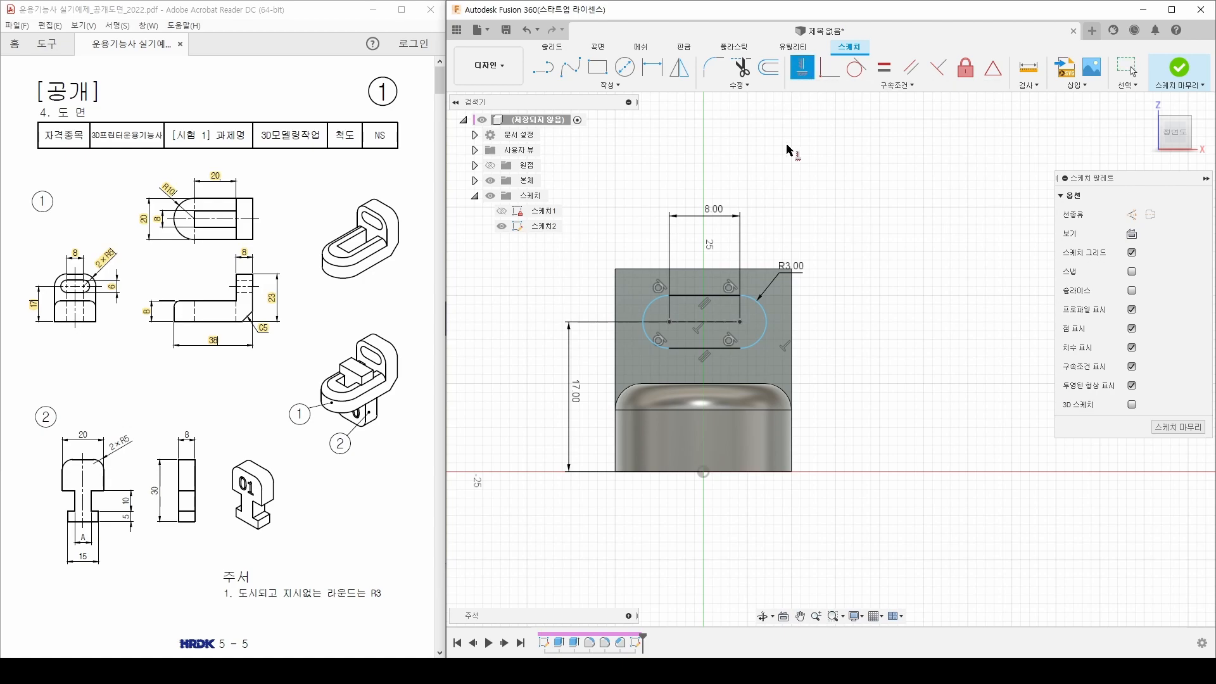
pyautogui.click(703, 472)
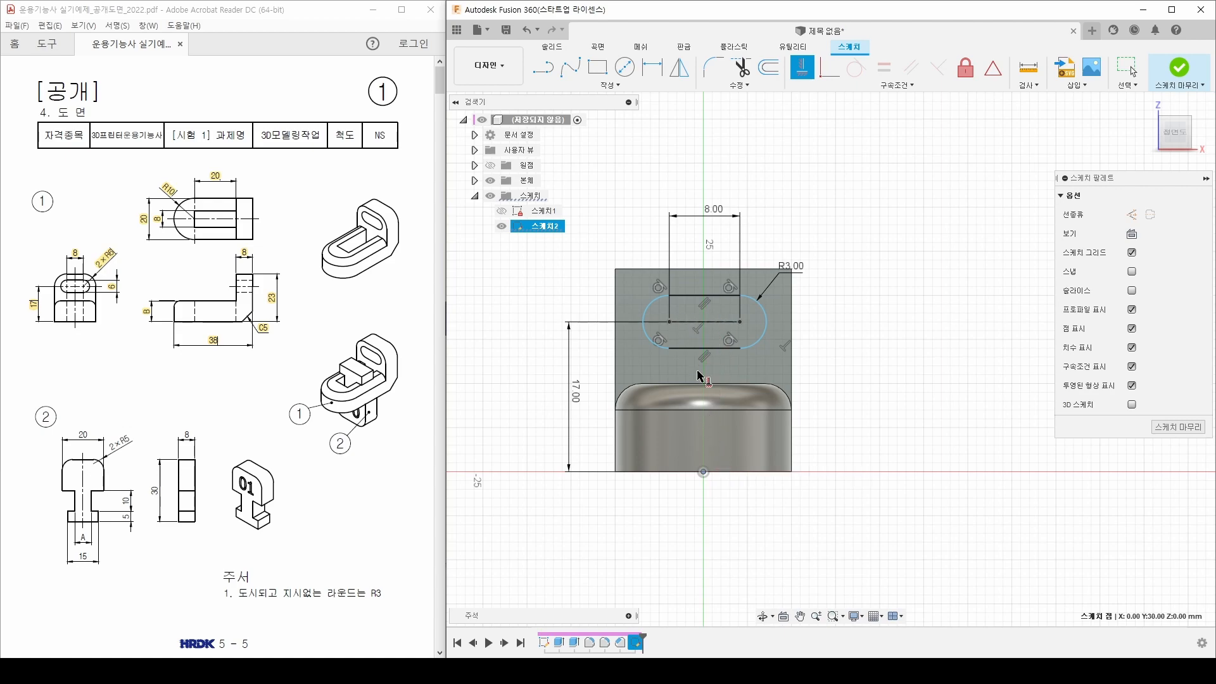
pyautogui.click(706, 325)
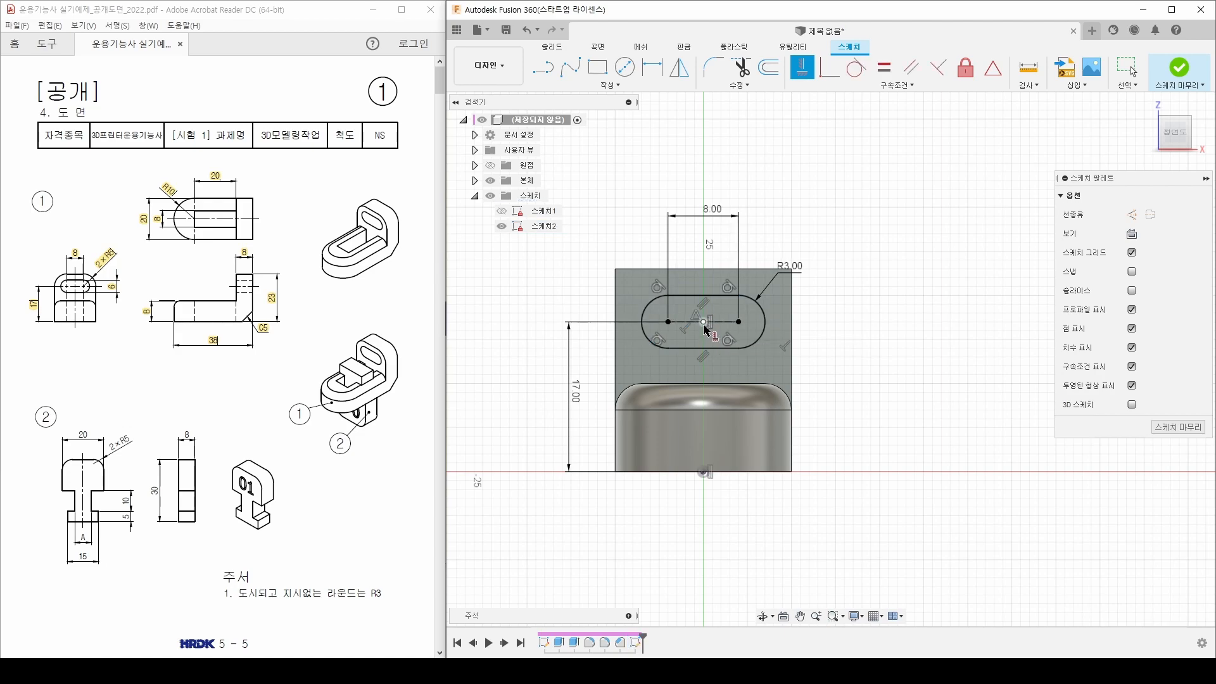
pyautogui.click(703, 472)
pyautogui.click(1184, 75)
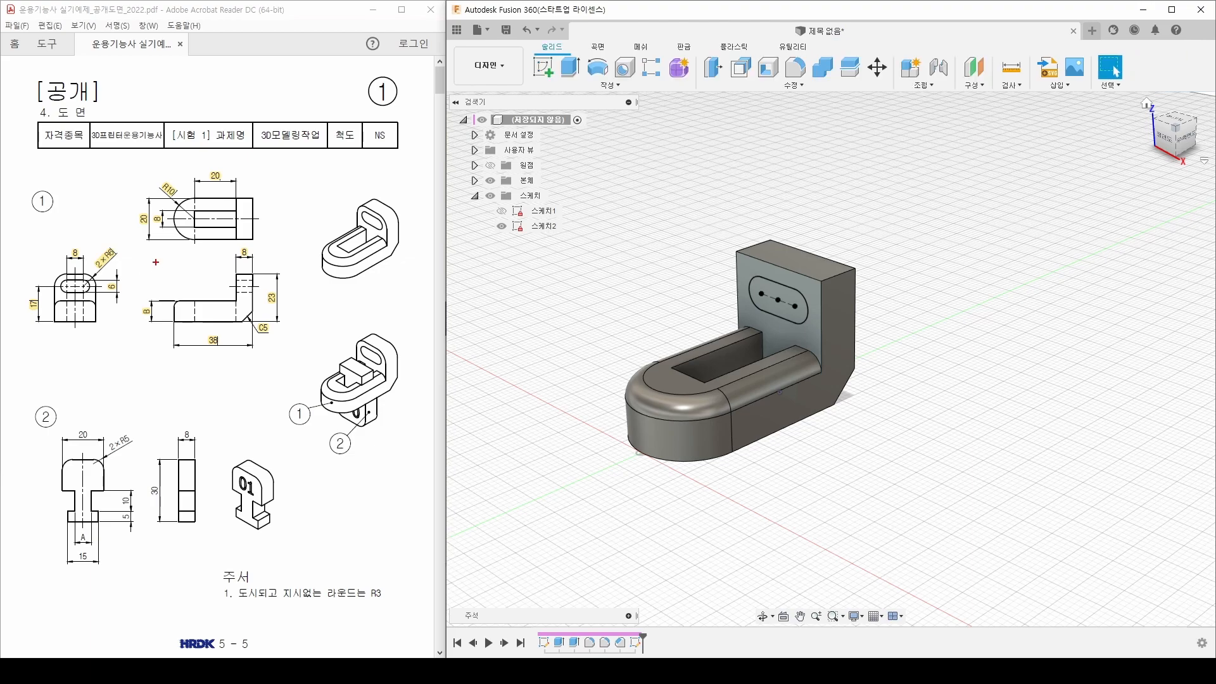
# Fillet the two upper corner edges of the upright with a 6 mm radius
pyautogui.moveTo(93, 271); pyautogui.dragTo(118, 249)
pyautogui.press('Escape')
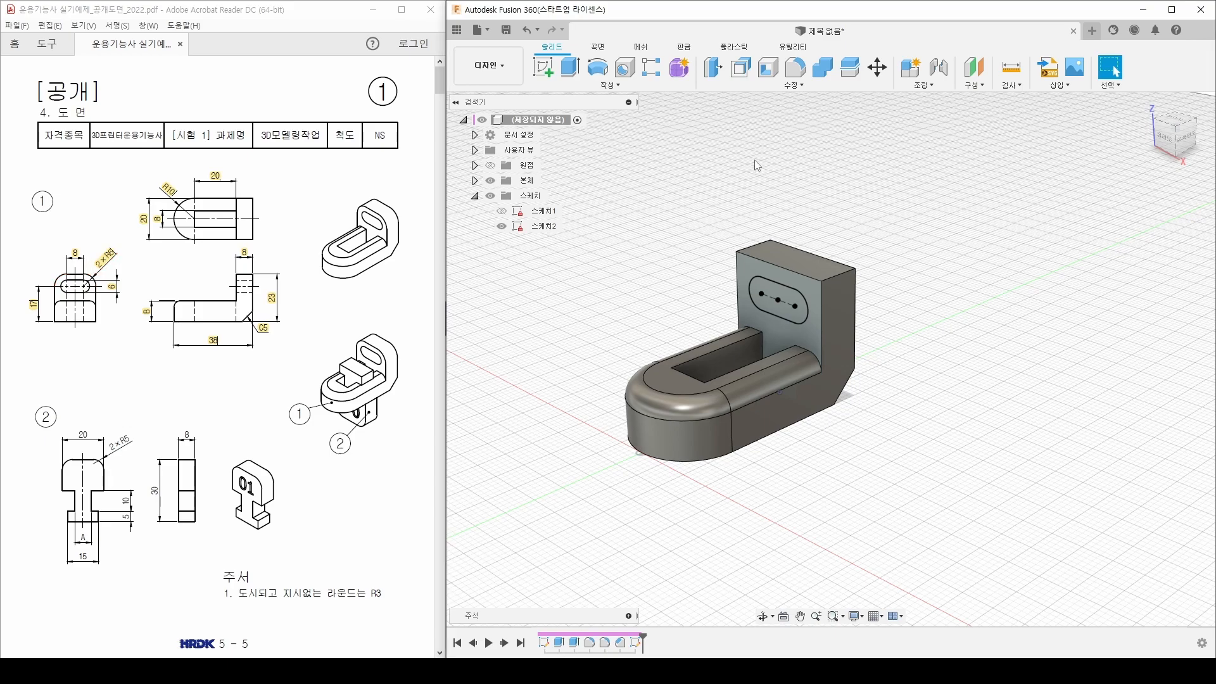
pyautogui.click(798, 87)
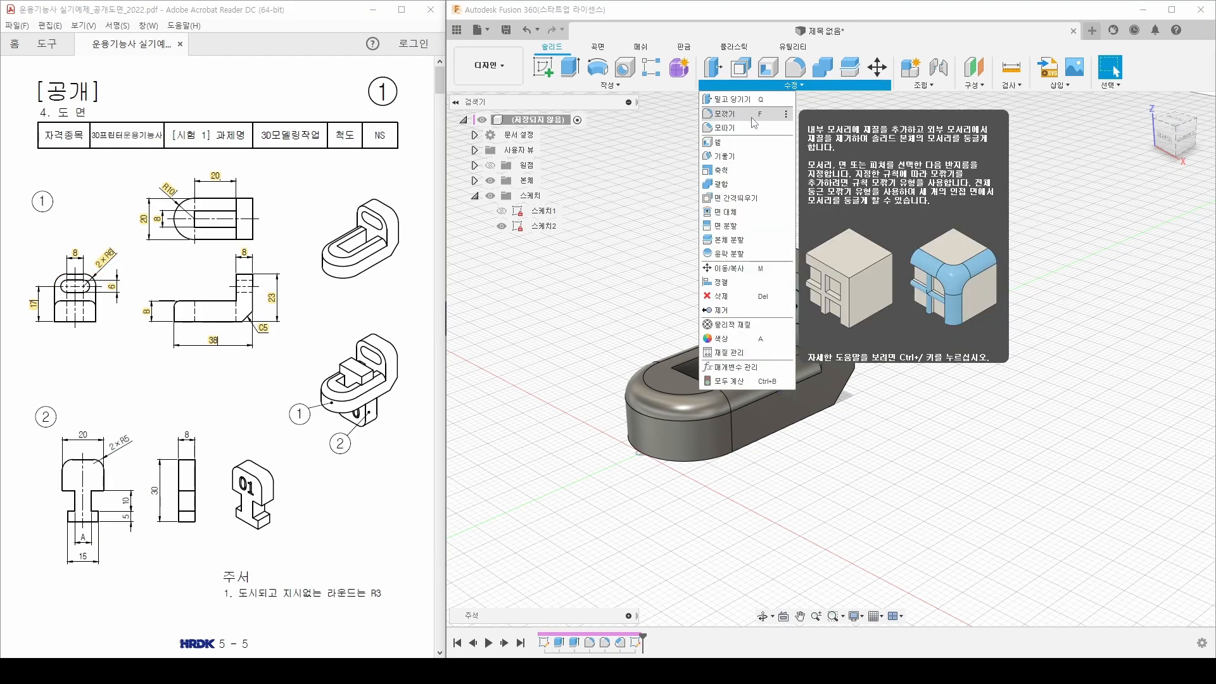
pyautogui.click(728, 114)
pyautogui.click(851, 269)
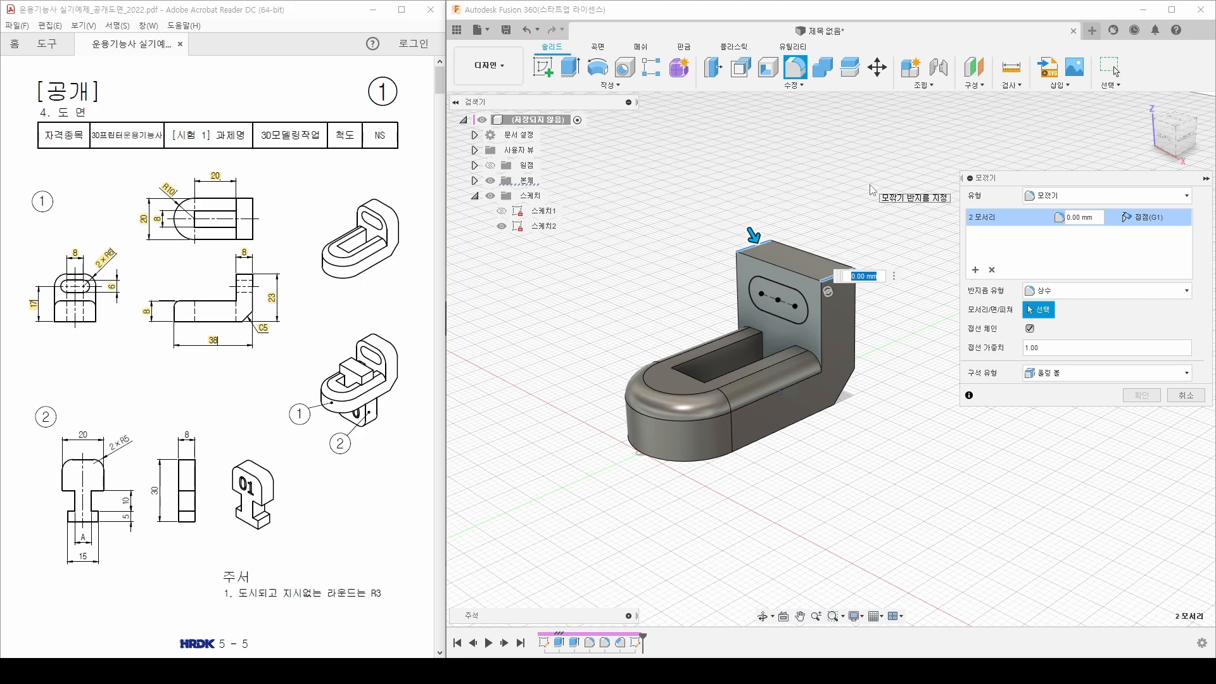
pyautogui.write('6')
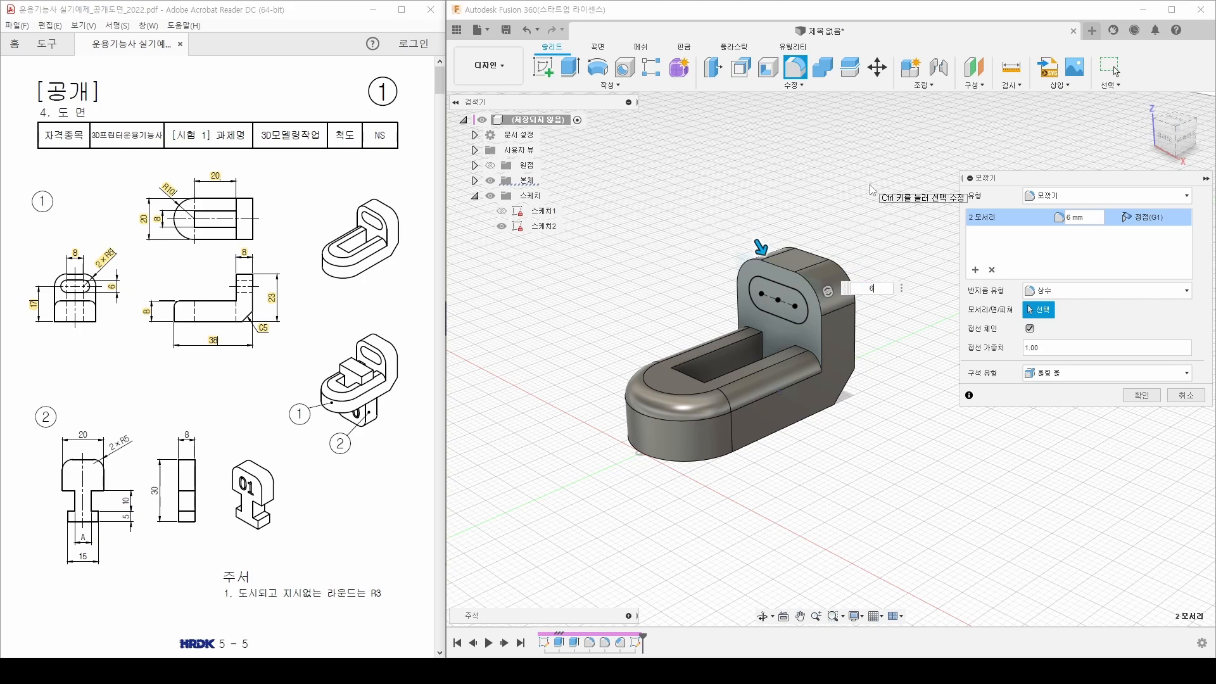
pyautogui.press('Return')
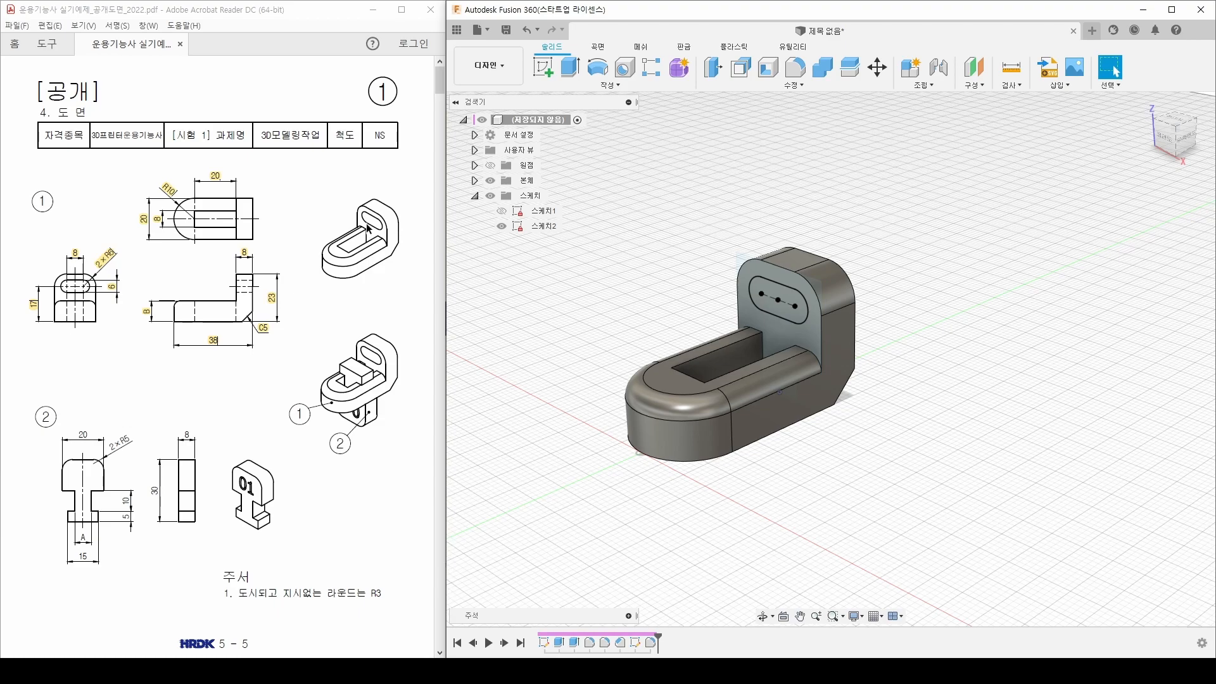
# Extrude the slot profile as a cut of about 23.27 mm through the upright
pyautogui.click(569, 66)
pyautogui.click(788, 296)
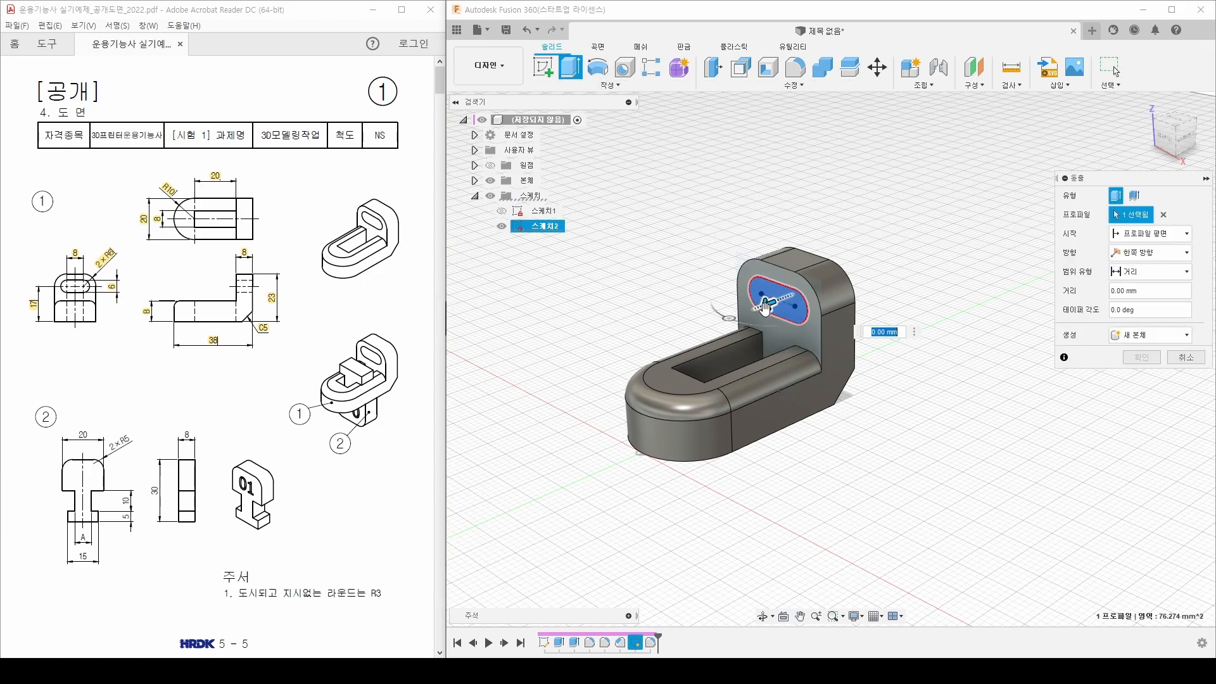
pyautogui.moveTo(773, 305); pyautogui.dragTo(873, 268)
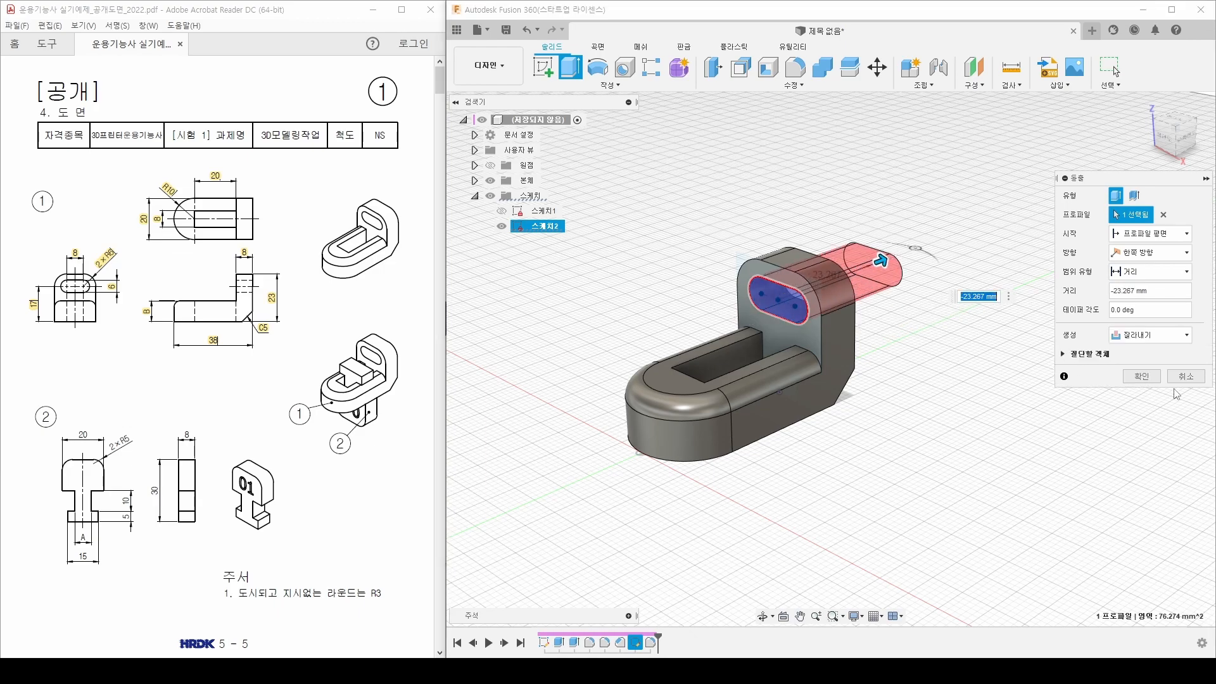
pyautogui.click(1149, 378)
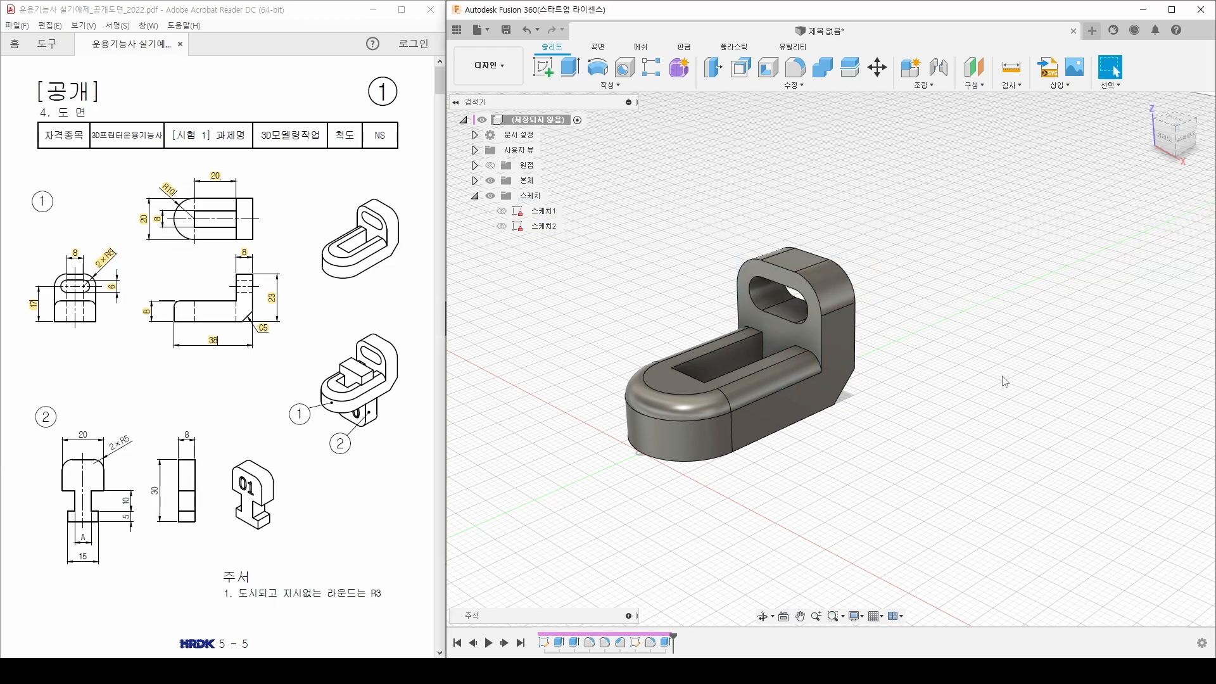
# Hide the finished part 1 body (본체1) and restore the home view
pyautogui.press('F4')
pyautogui.keyDown('shift'); pyautogui.moveTo(888, 426); pyautogui.dragTo(918, 446, button='middle'); pyautogui.keyUp('shift')
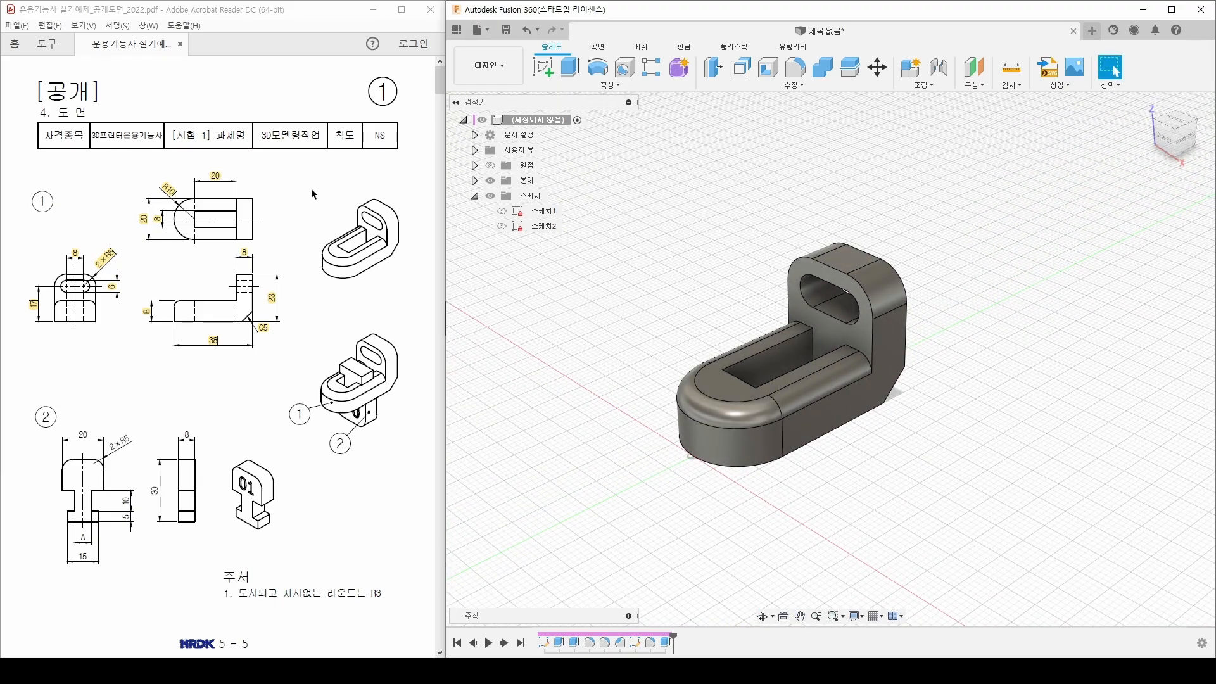
pyautogui.keyDown('shift'); pyautogui.moveTo(828, 484); pyautogui.dragTo(884, 471, button='middle'); pyautogui.keyUp('shift')
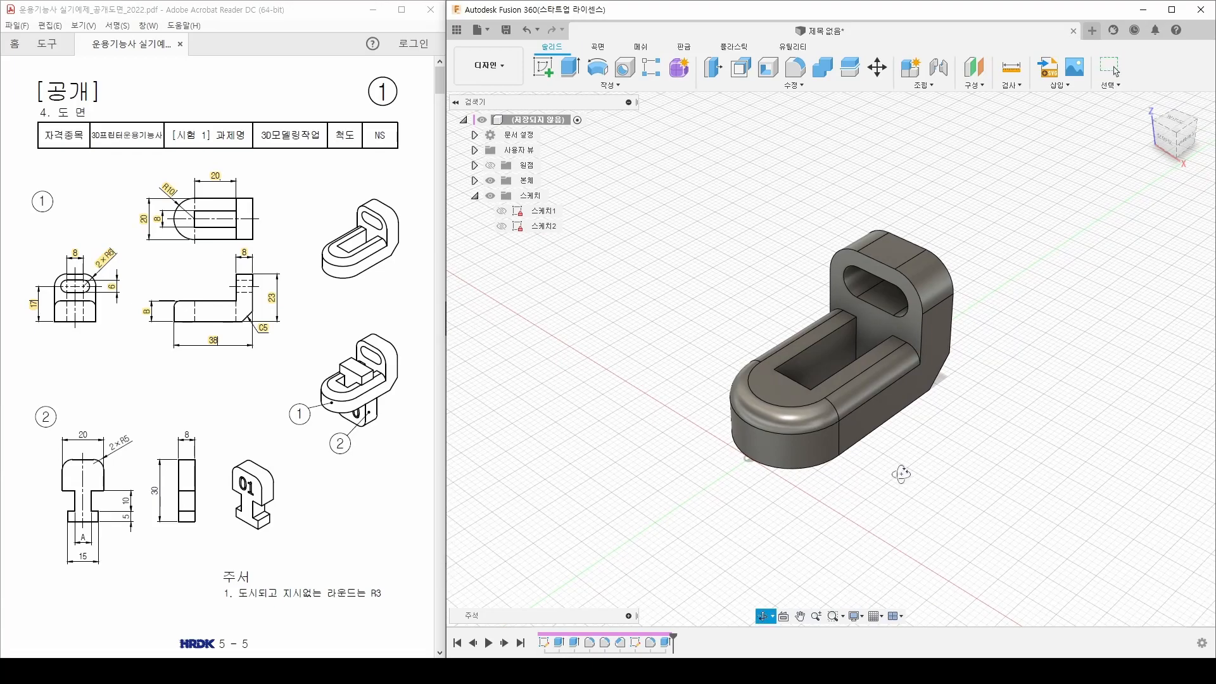
pyautogui.click(474, 181)
pyautogui.click(502, 198)
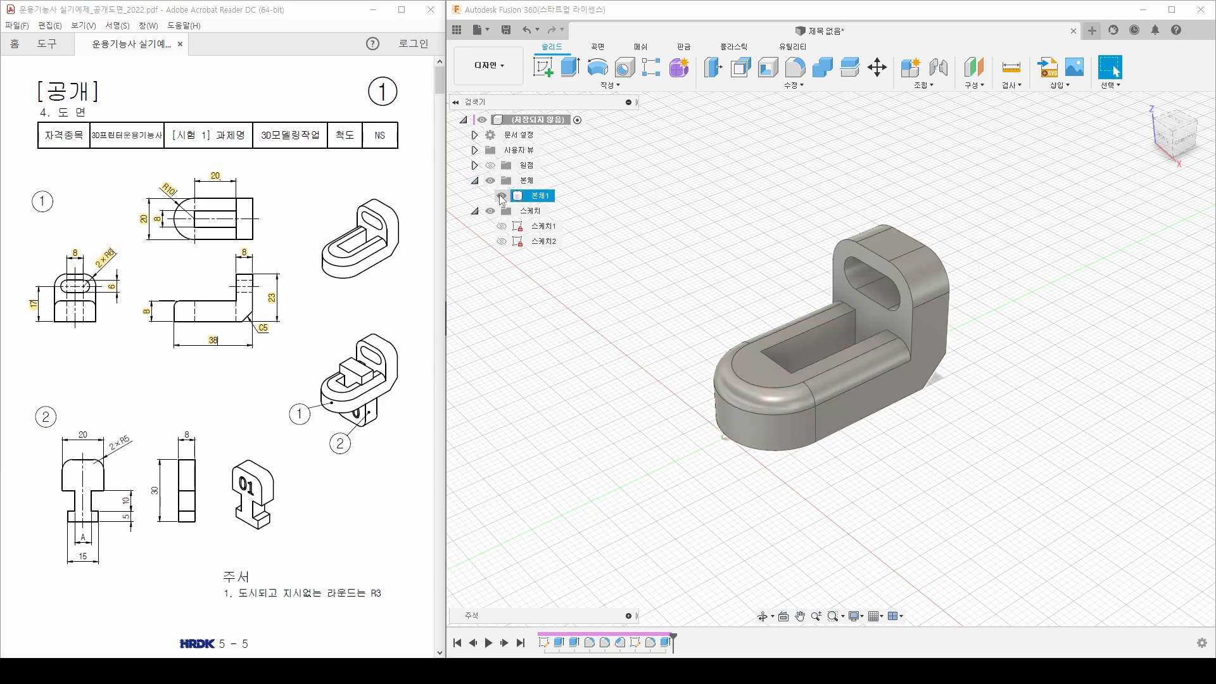
pyautogui.click(501, 197)
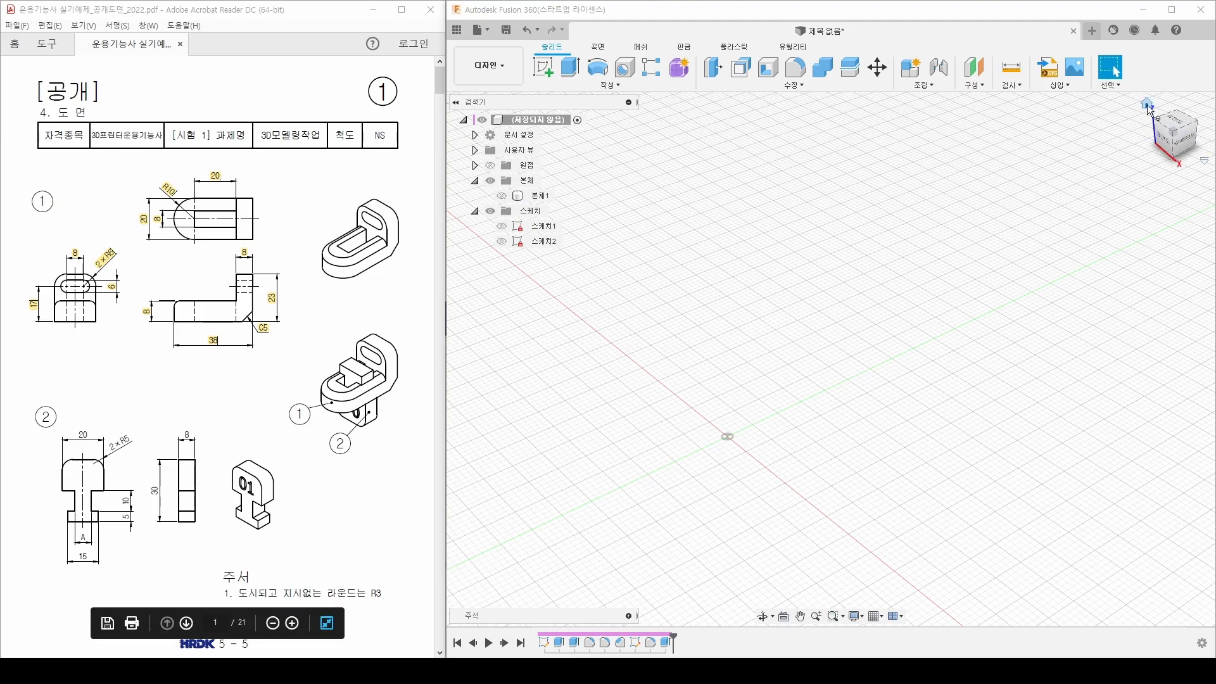
pyautogui.click(1147, 104)
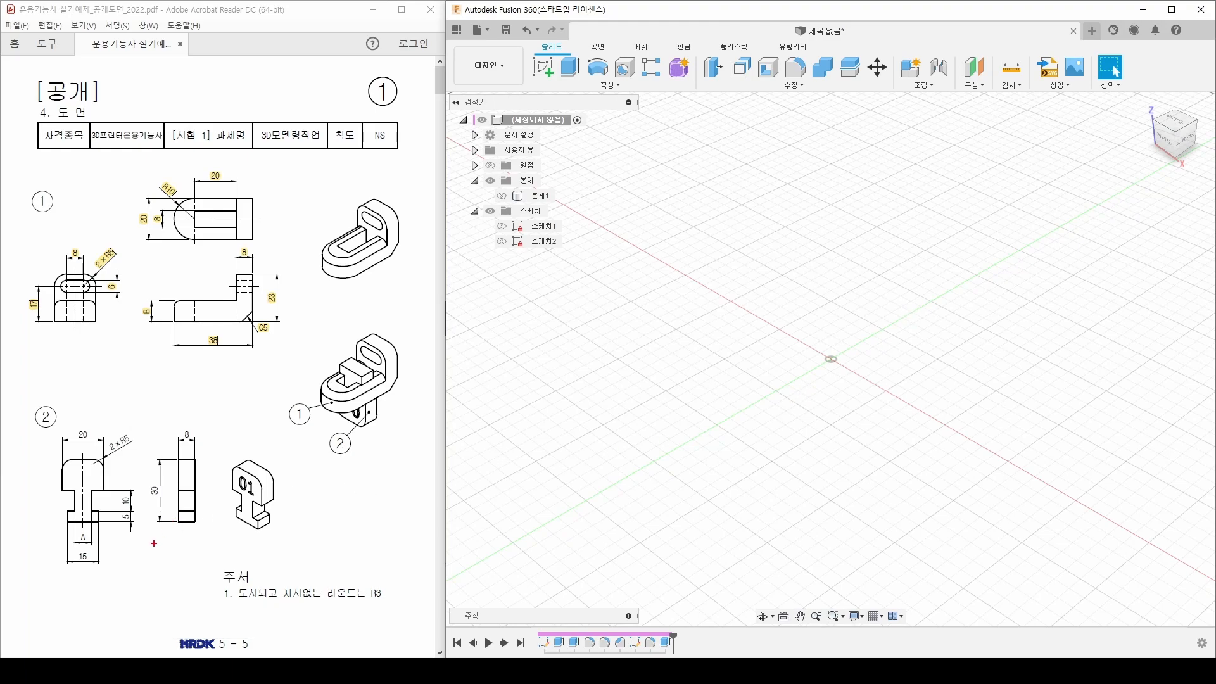
pyautogui.keyDown('ctrl'); pyautogui.moveTo(44, 429); pyautogui.dragTo(144, 579); pyautogui.keyUp('ctrl')
pyautogui.keyDown('ctrl'); pyautogui.moveTo(149, 430); pyautogui.dragTo(209, 581); pyautogui.keyUp('ctrl')
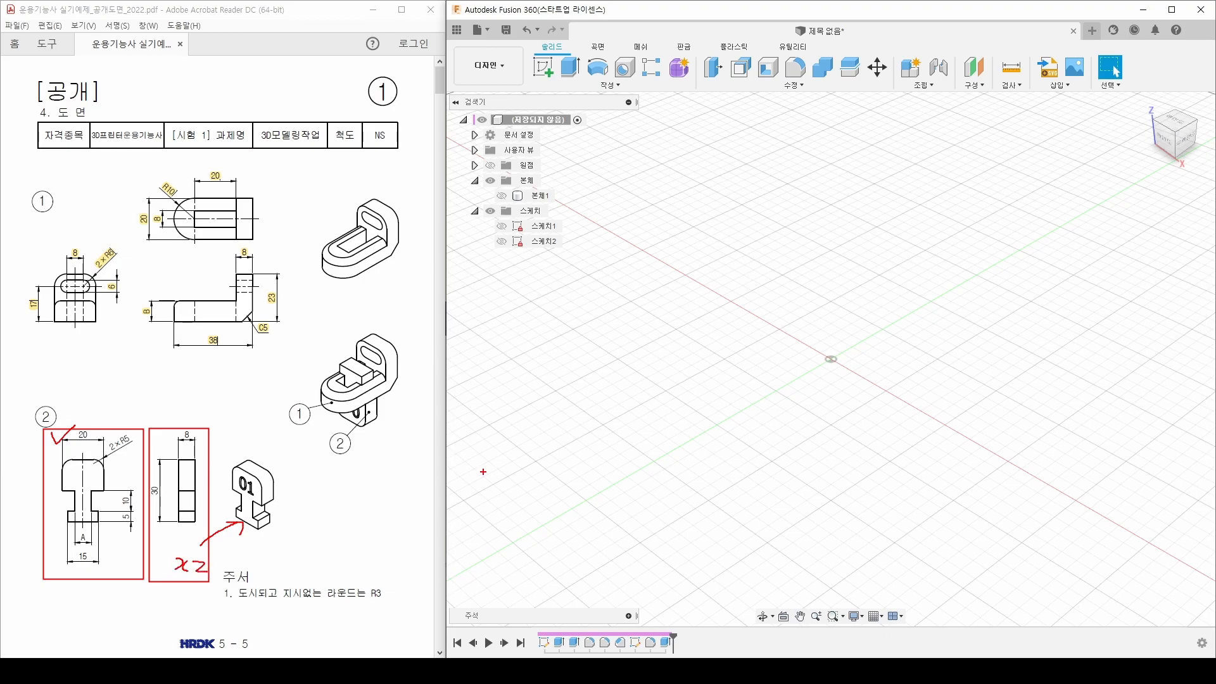
pyautogui.press('Escape')
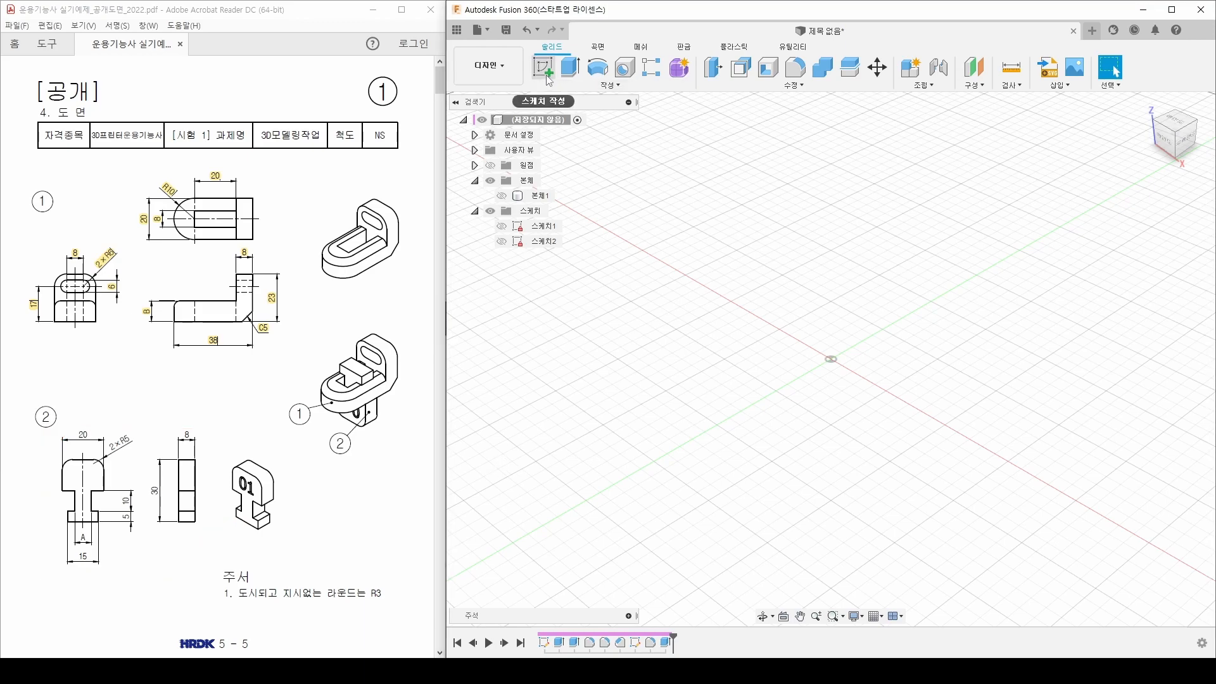
# Create a new sketch on the front XZ plane for part 2
pyautogui.click(548, 77)
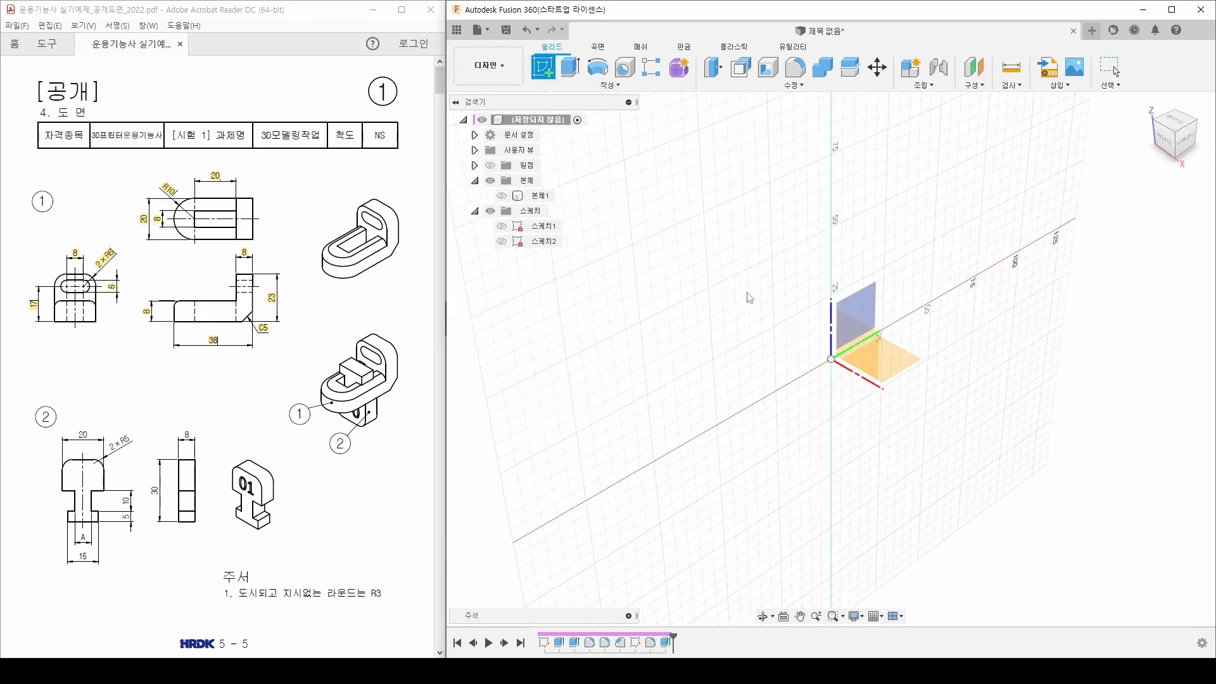
pyautogui.click(853, 335)
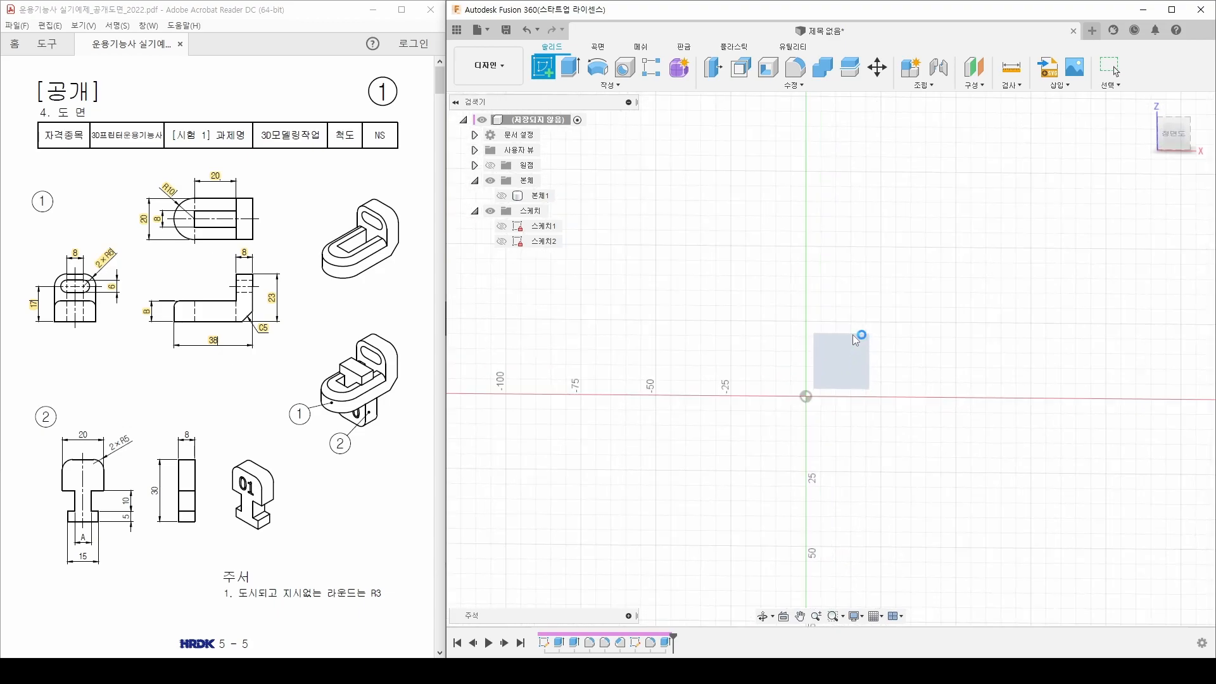
pyautogui.scroll(2, 848, 378)
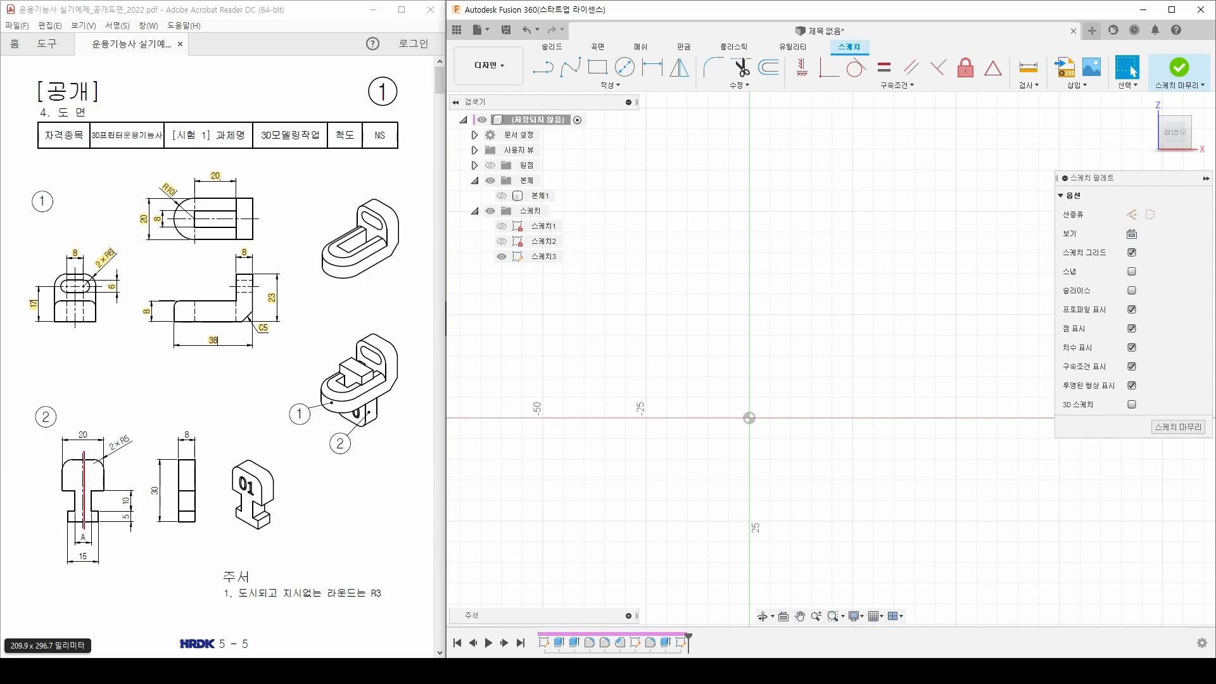
pyautogui.moveTo(84, 551); pyautogui.dragTo(83, 551)
pyautogui.moveTo(52, 524); pyautogui.dragTo(52, 522)
pyautogui.moveTo(52, 511); pyautogui.dragTo(52, 523)
pyautogui.moveTo(47, 454); pyautogui.dragTo(48, 451)
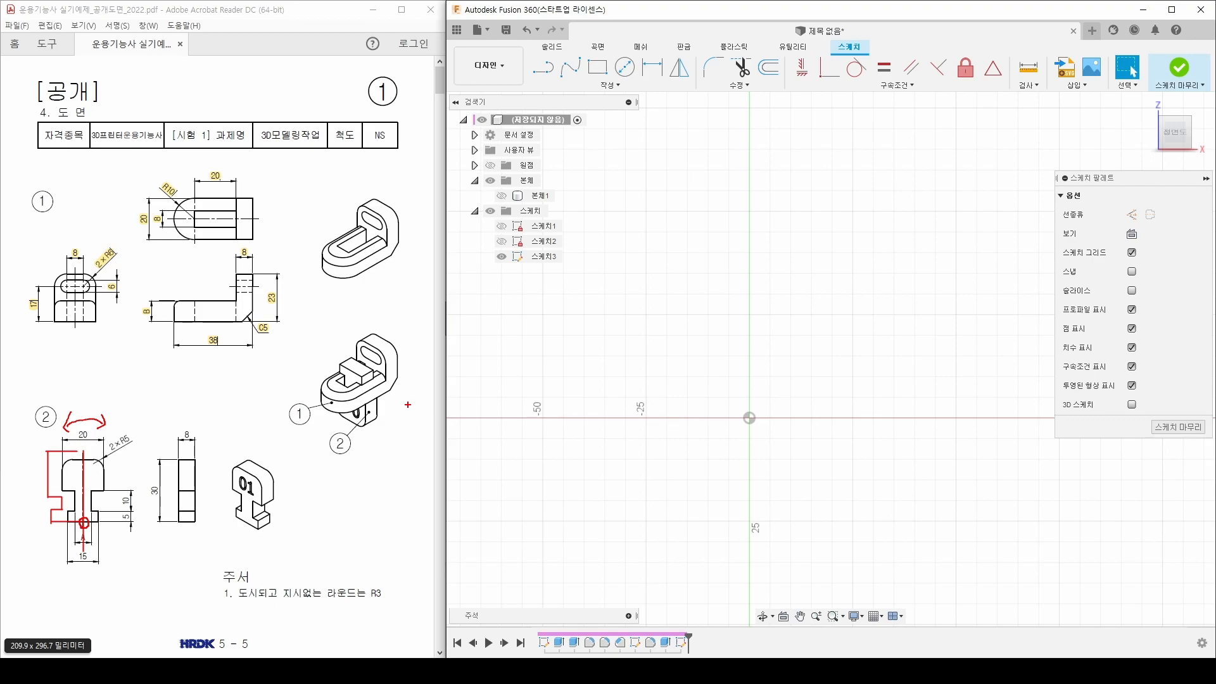
# Sketch an open, stepped half profile of seven connected lines from the origin, about 59 mm high, ending near the vertical axis
pyautogui.click(548, 72)
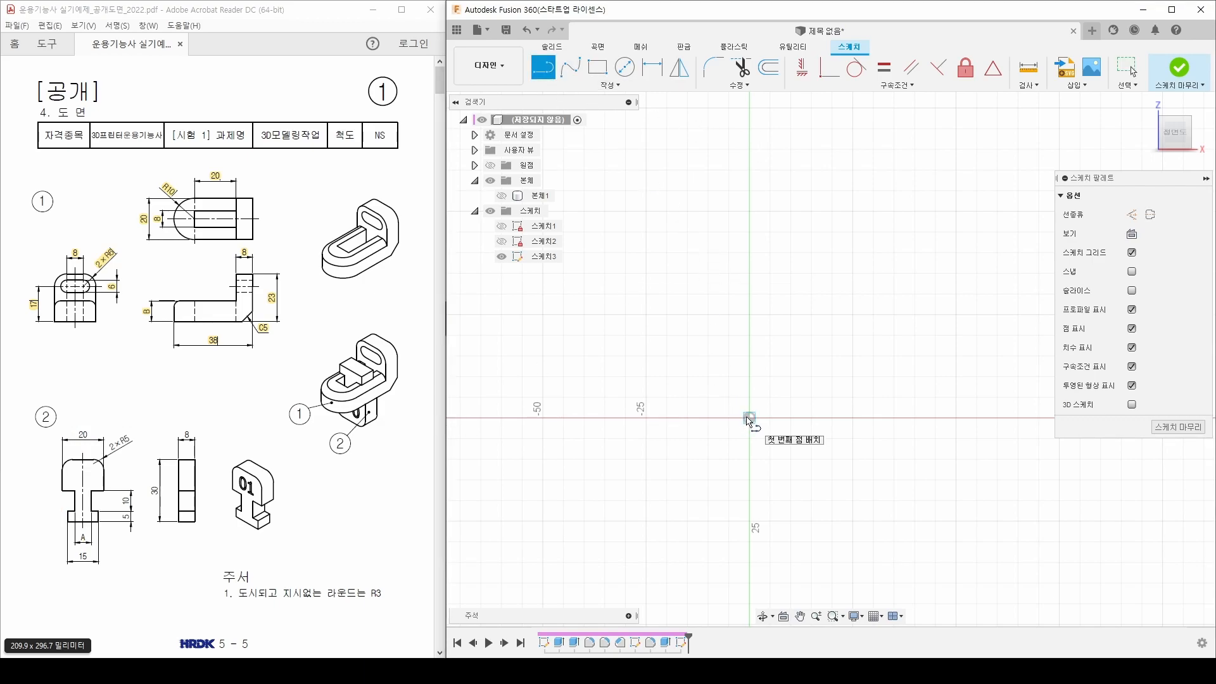
pyautogui.moveTo(749, 418)
pyautogui.mouseDown()
pyautogui.moveTo(694, 478)
pyautogui.moveTo(638, 408)
pyautogui.moveTo(627, 418)
pyautogui.mouseUp()
pyautogui.click(627, 362)
pyautogui.click(694, 266)
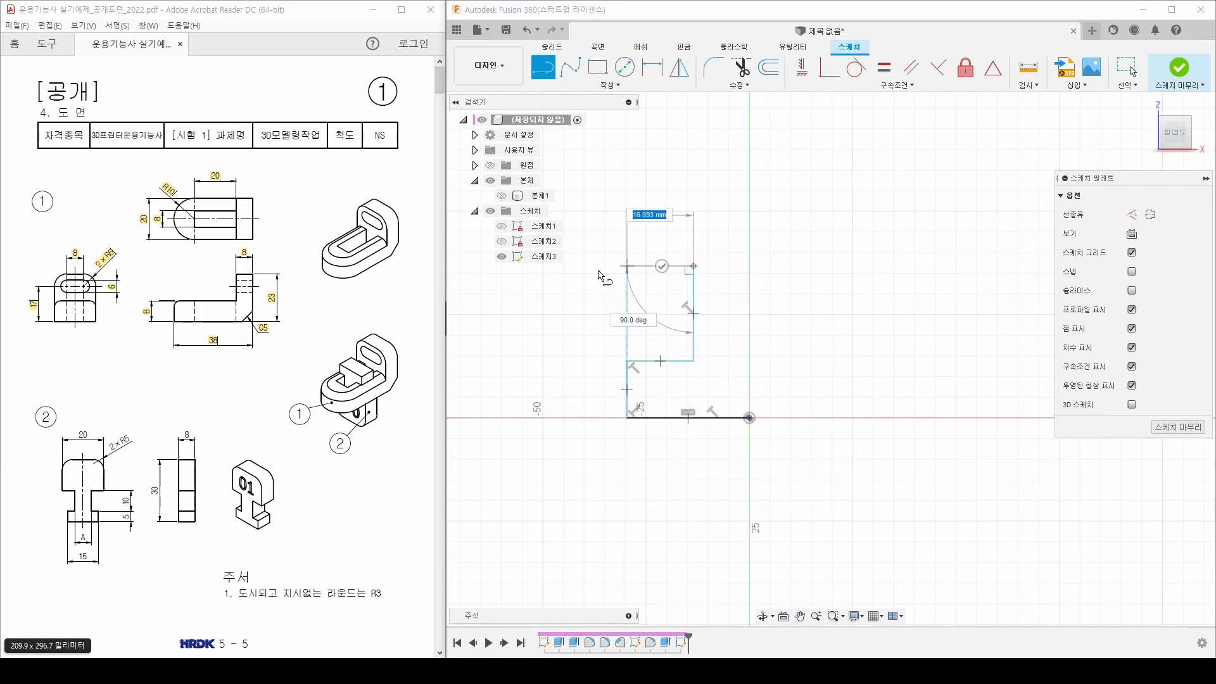
pyautogui.click(589, 266)
pyautogui.click(596, 173)
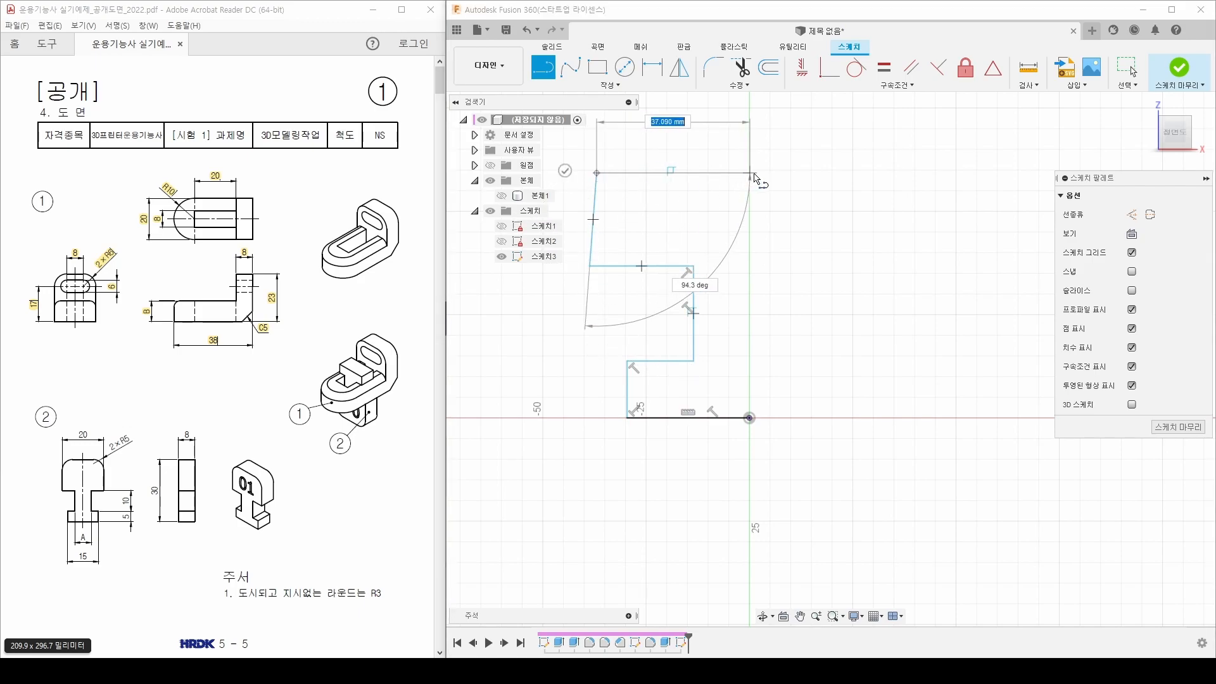
pyautogui.doubleClick(755, 173)
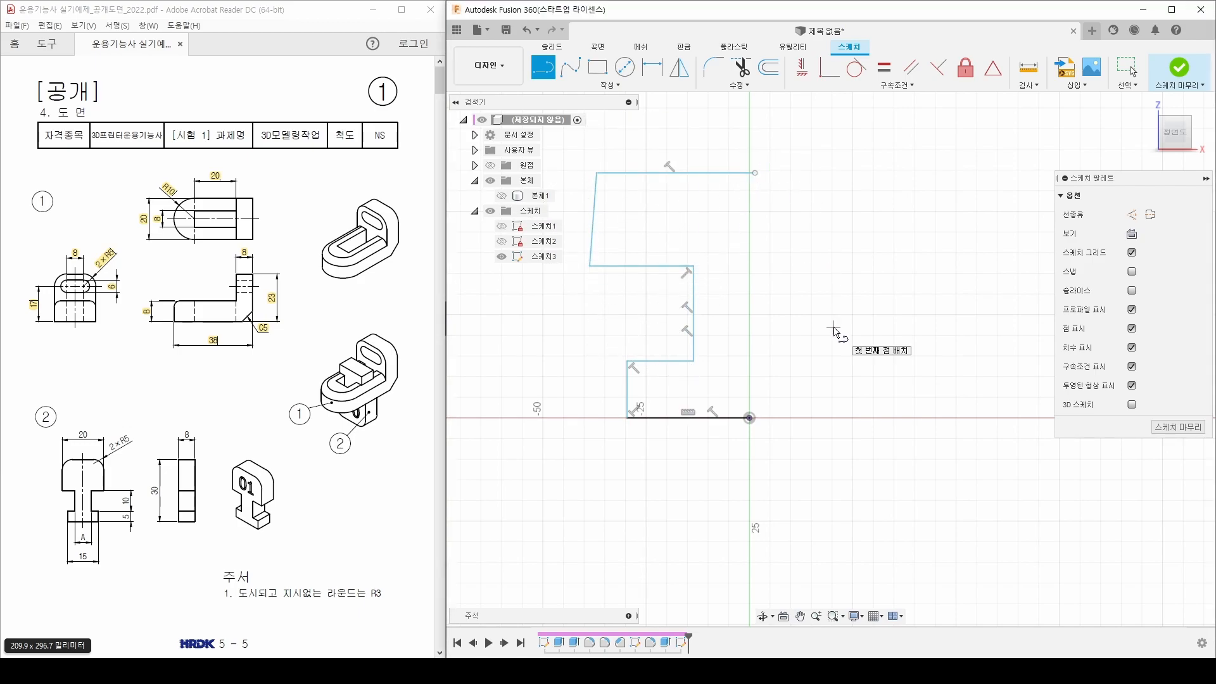
pyautogui.moveTo(835, 330)
pyautogui.mouseDown(button='middle')
pyautogui.moveTo(822, 347)
pyautogui.moveTo(850, 377)
pyautogui.mouseUp(button='middle')
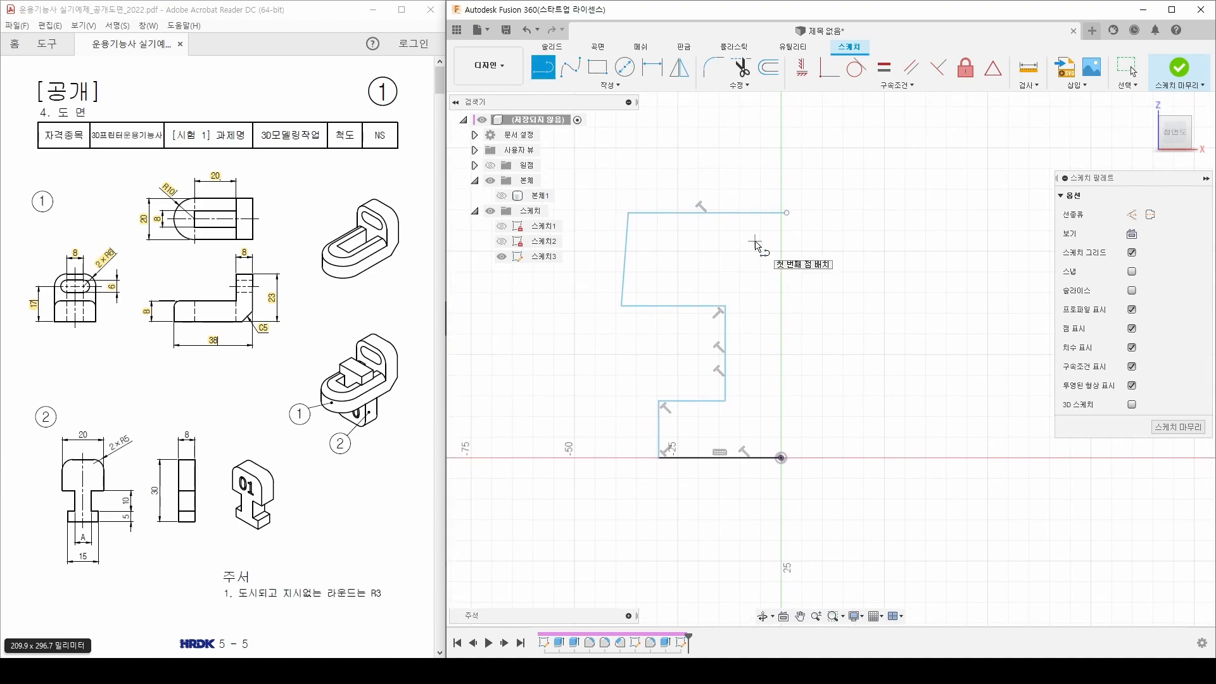
# Apply the Horizontal/Vertical constraint to the half profile's lines, making its slanted upper outer side vertical
pyautogui.click(802, 67)
pyautogui.click(727, 457)
pyautogui.click(661, 428)
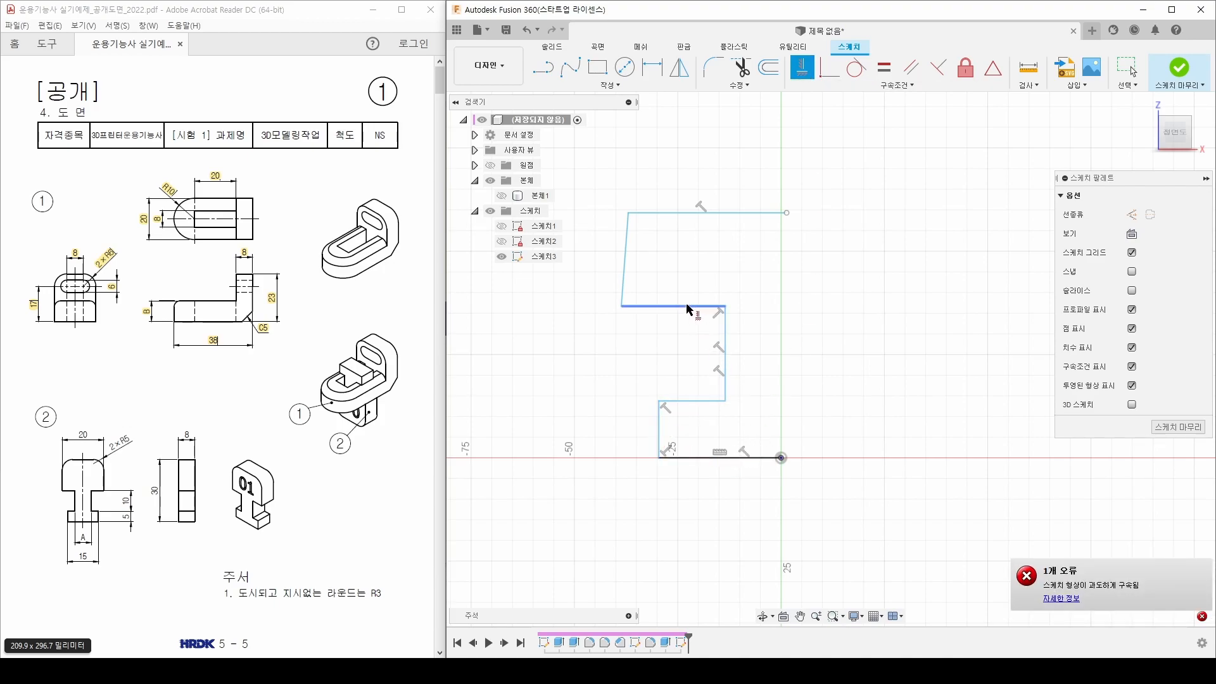
pyautogui.click(626, 279)
pyautogui.click(685, 214)
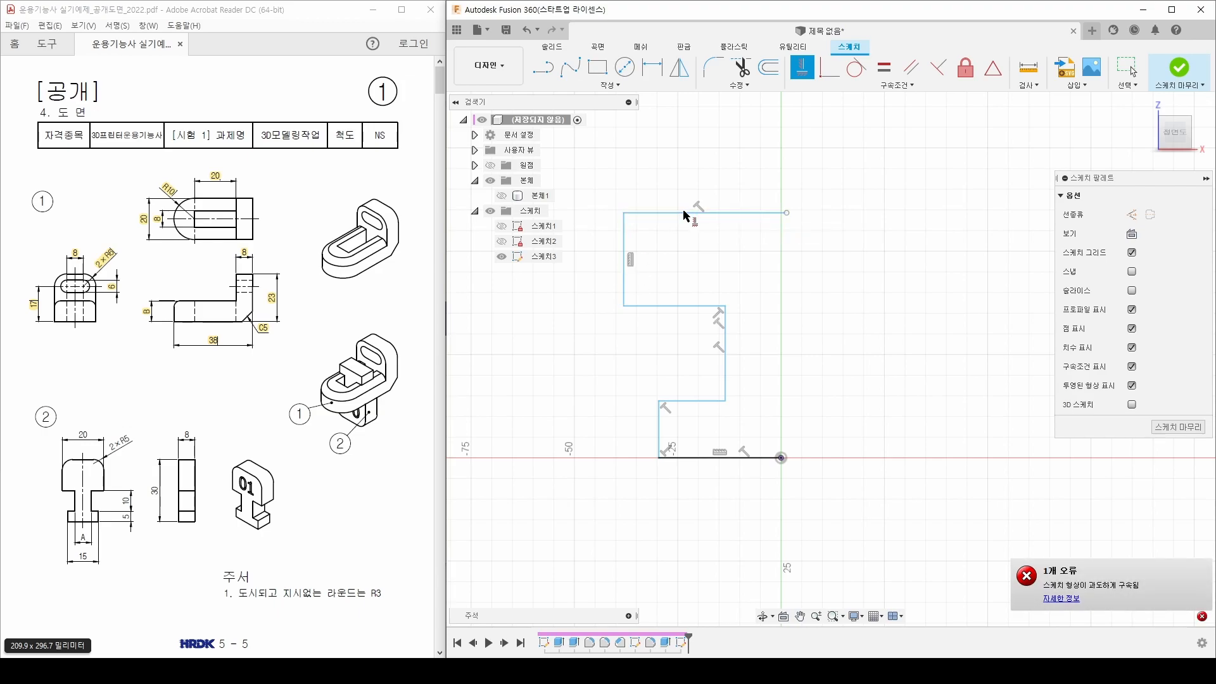
pyautogui.click(733, 459)
pyautogui.click(660, 431)
pyautogui.click(682, 401)
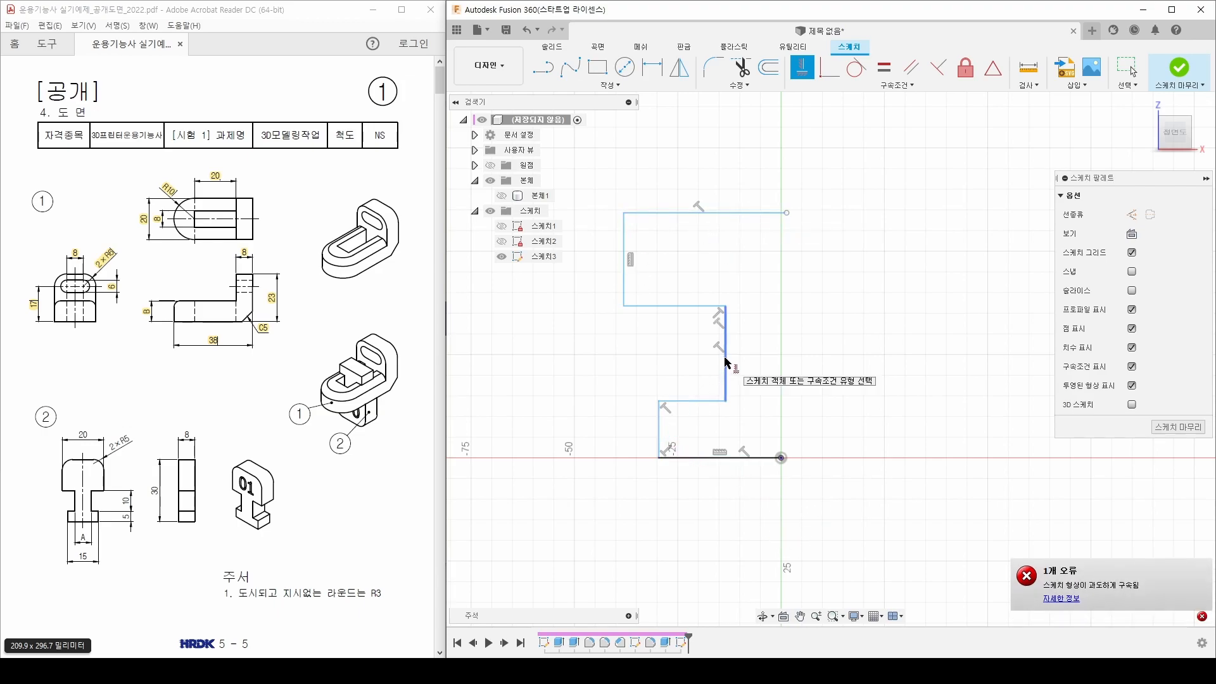
pyautogui.click(628, 272)
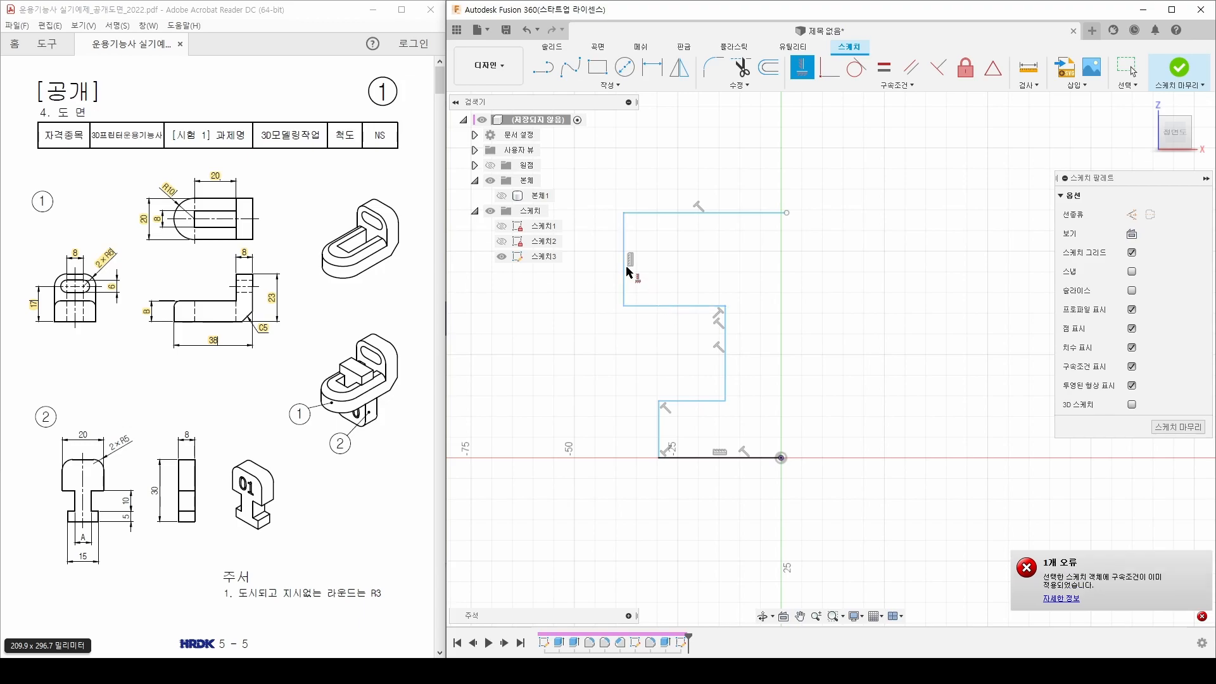
pyautogui.click(720, 213)
pyautogui.moveTo(844, 386)
pyautogui.mouseDown(button='middle')
pyautogui.moveTo(842, 434)
pyautogui.moveTo(778, 435)
pyautogui.mouseUp(button='middle')
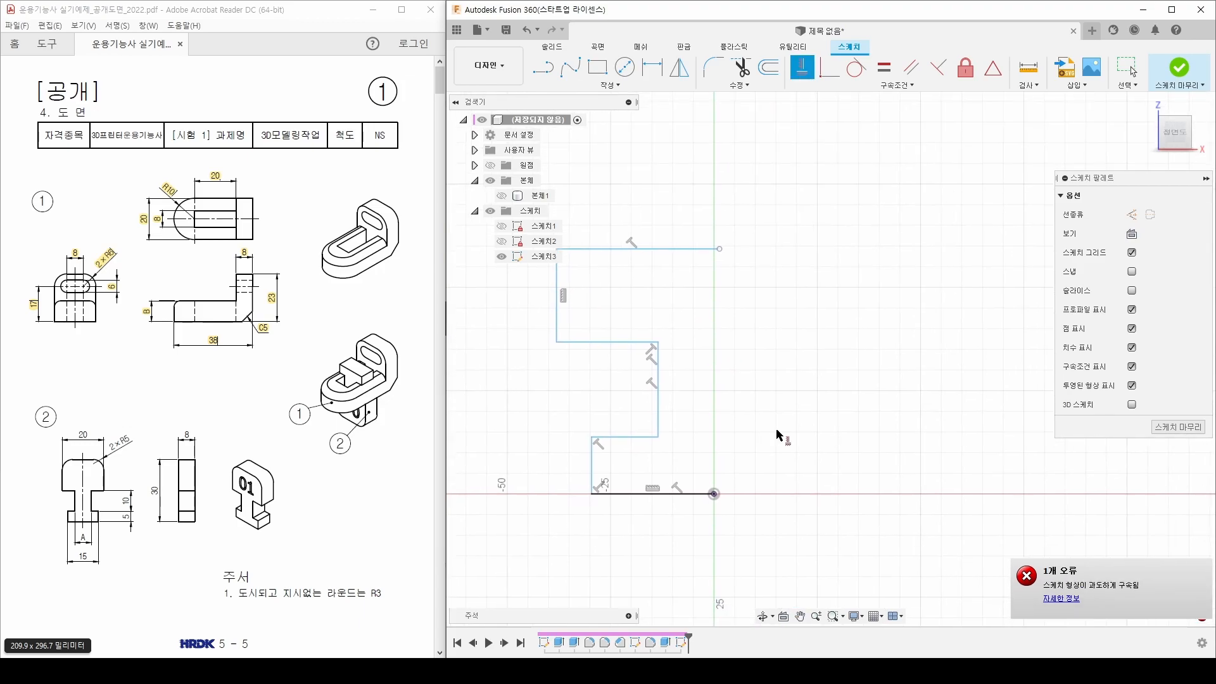
pyautogui.press('Escape')
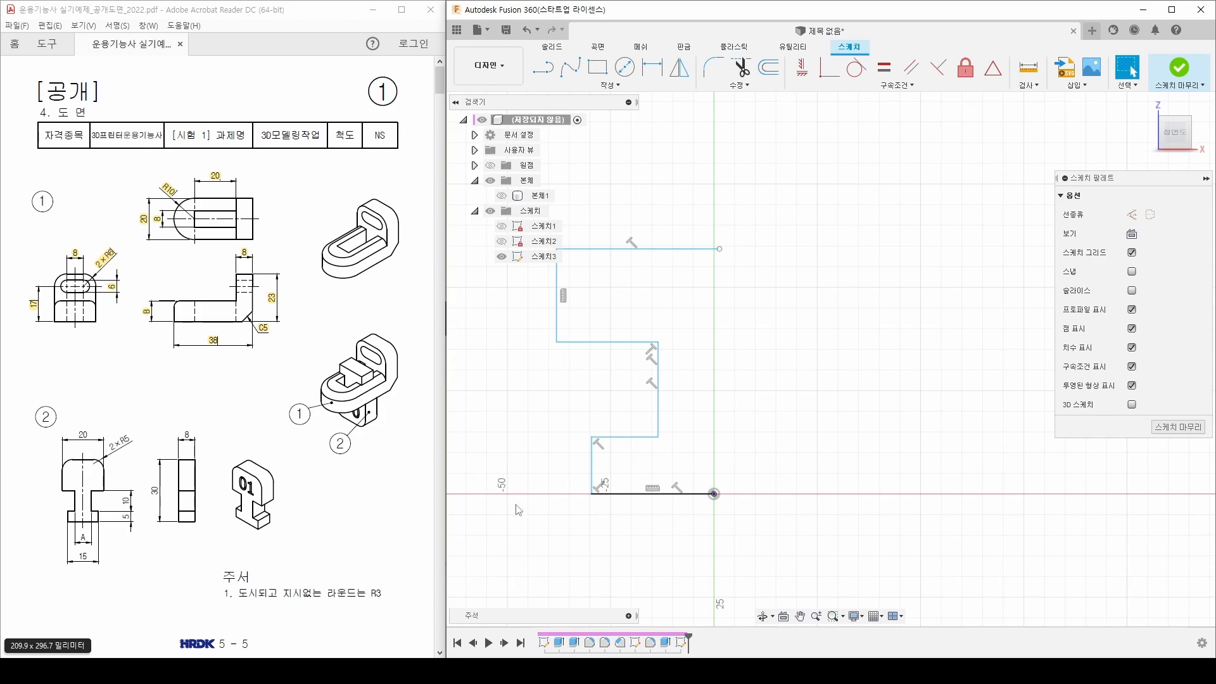
pyautogui.moveTo(623, 376); pyautogui.dragTo(673, 375, button='middle')
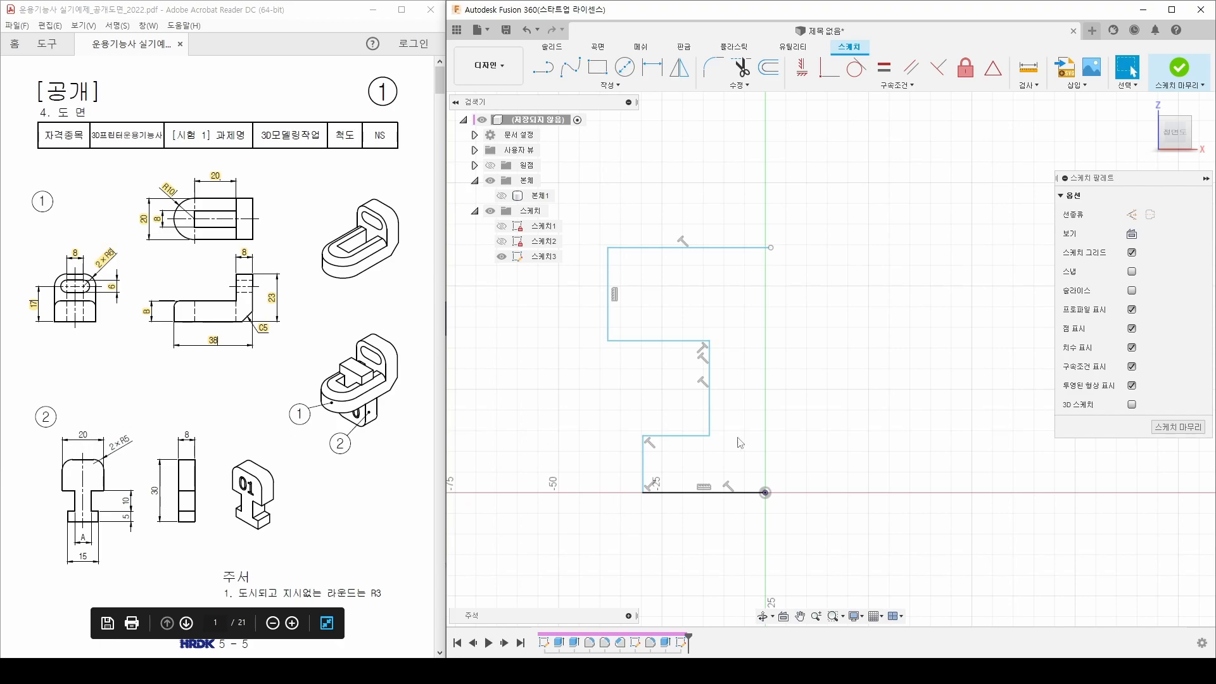
pyautogui.moveTo(872, 476); pyautogui.dragTo(849, 492, button='middle')
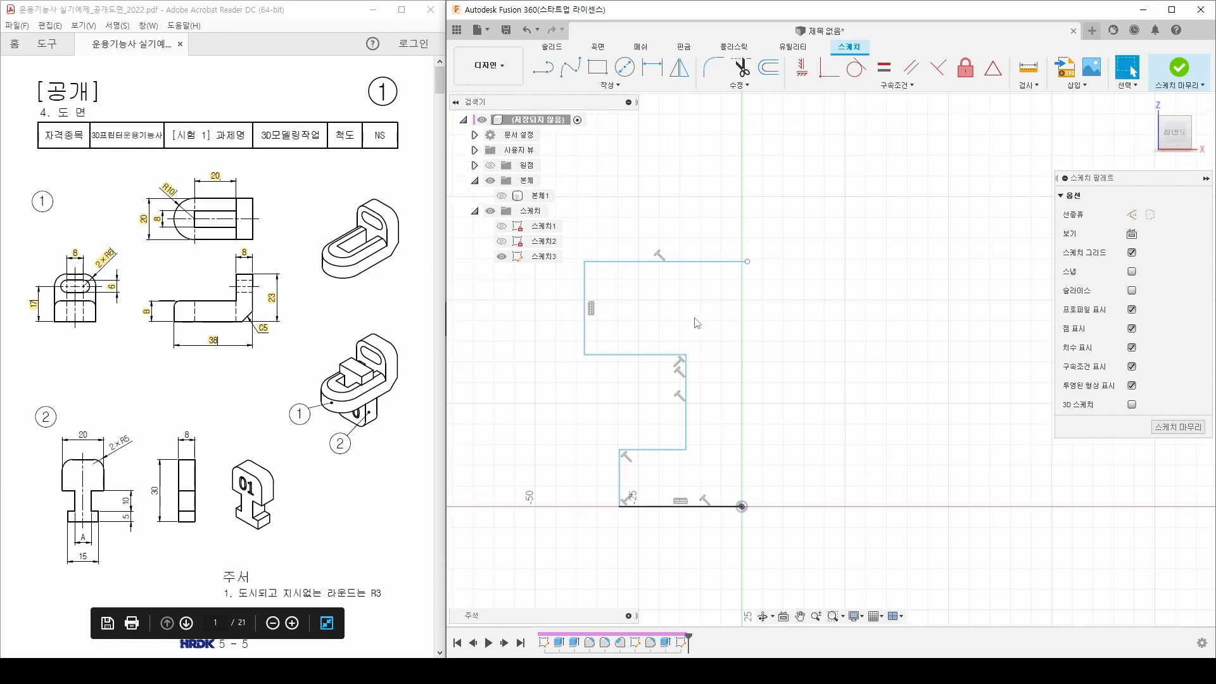
pyautogui.moveTo(703, 303)
pyautogui.mouseDown()
pyautogui.moveTo(787, 288)
pyautogui.moveTo(794, 323)
pyautogui.mouseUp()
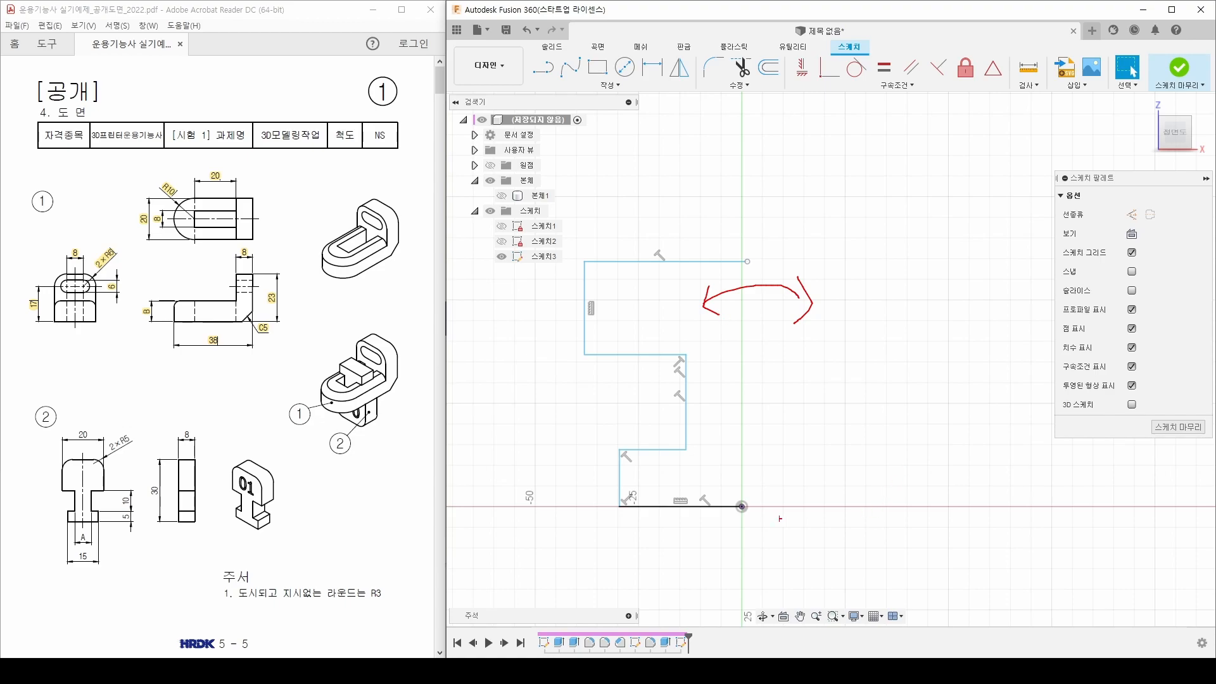
pyautogui.moveTo(741, 506); pyautogui.dragTo(743, 166)
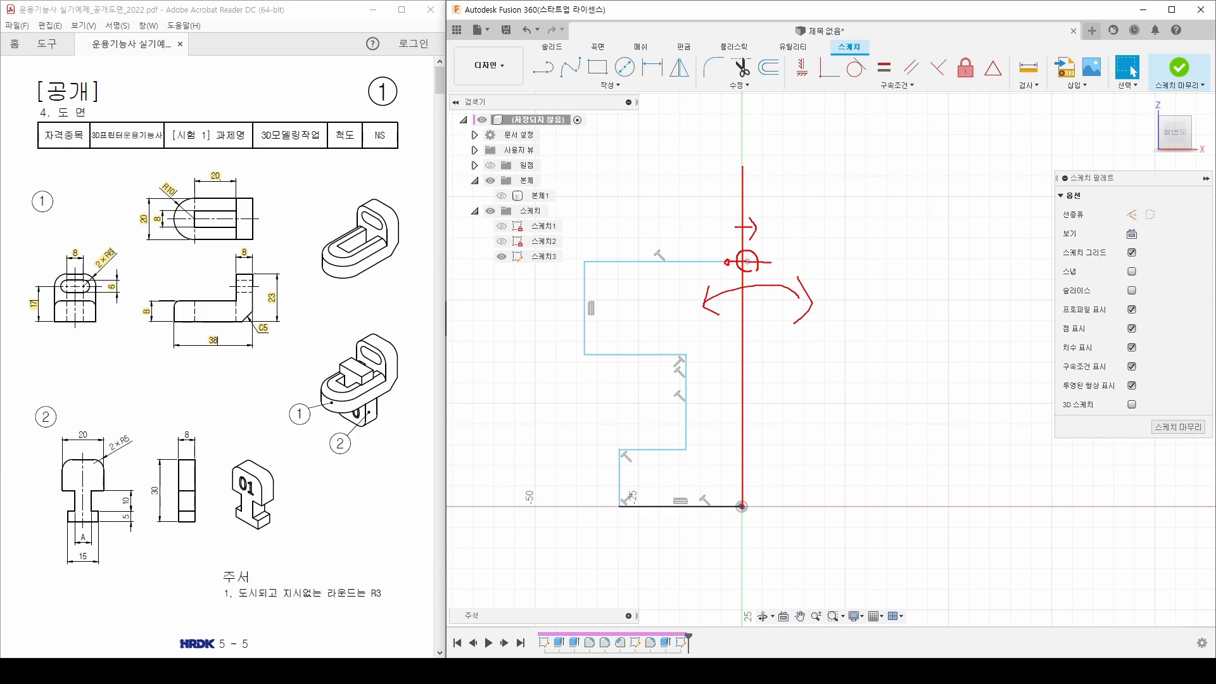
pyautogui.press('Escape')
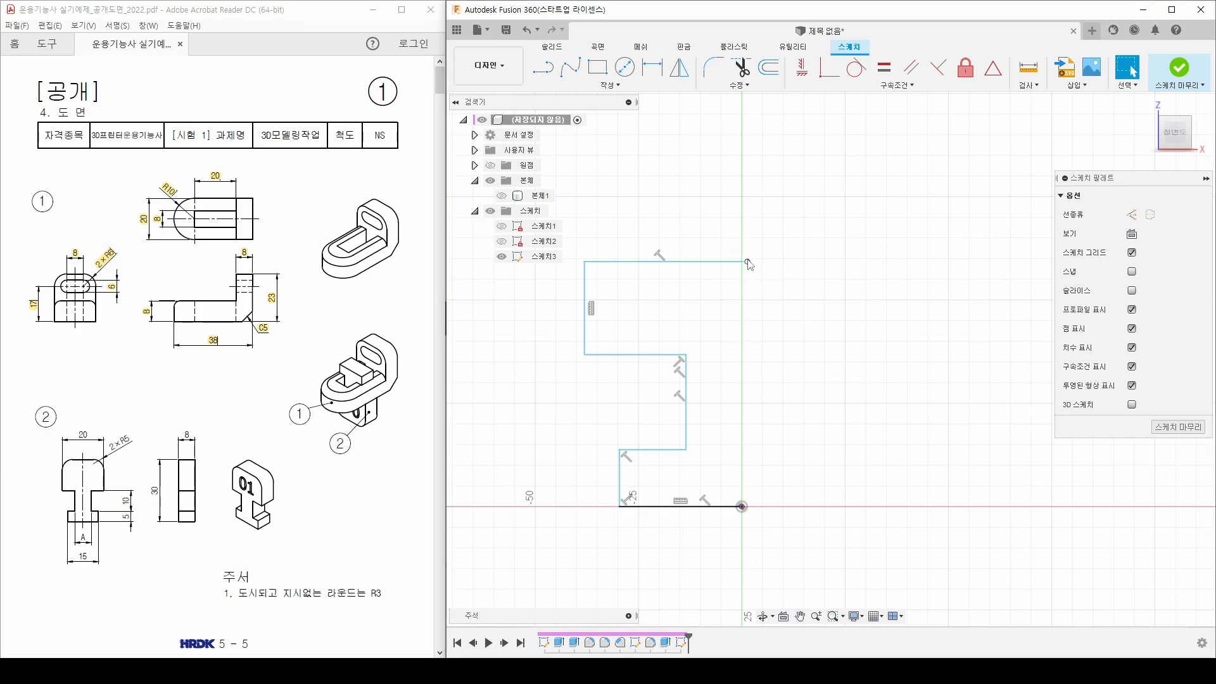
# Pull the top line's open end just short of the axis and align it vertically with the origin using the Horizontal/Vertical constraint
pyautogui.moveTo(747, 262); pyautogui.dragTo(727, 262)
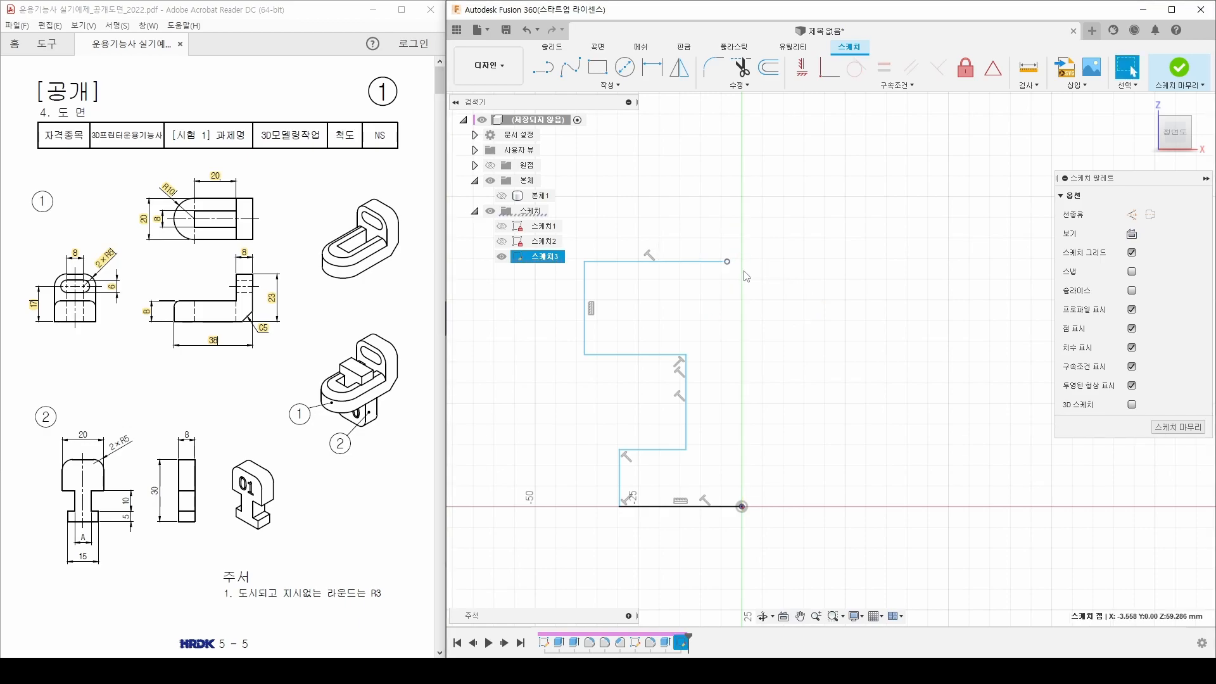
pyautogui.click(764, 283)
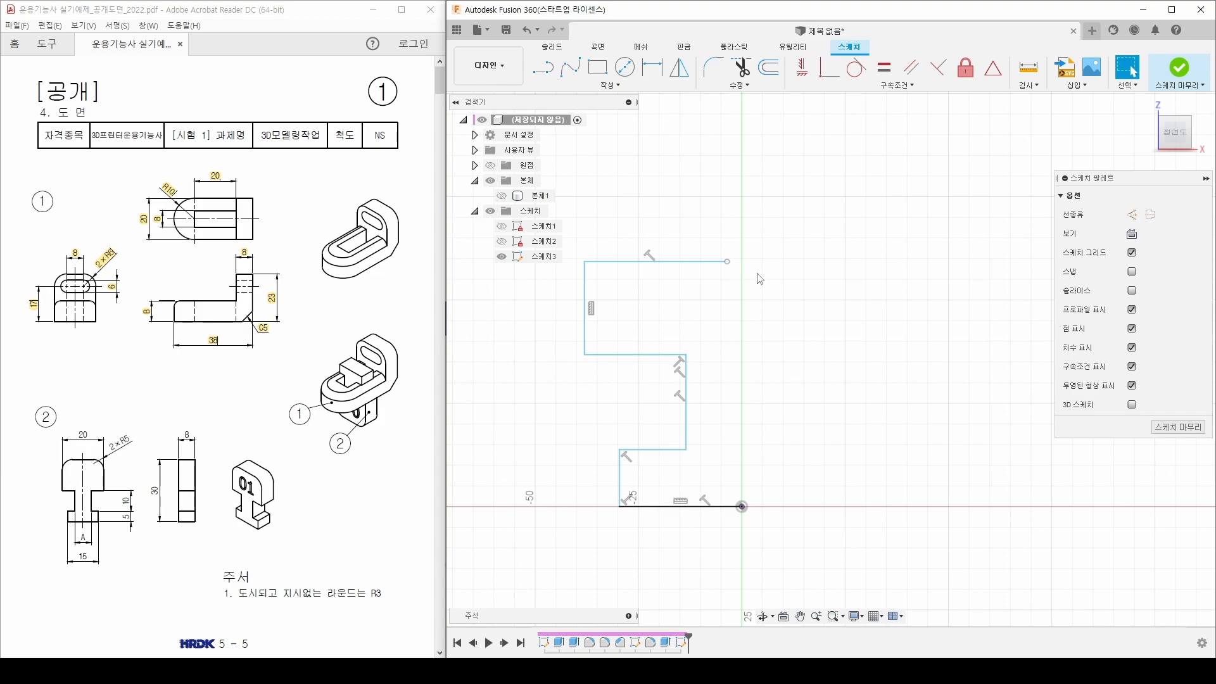
pyautogui.moveTo(727, 262)
pyautogui.mouseDown()
pyautogui.moveTo(742, 262)
pyautogui.moveTo(731, 262)
pyautogui.mouseUp()
pyautogui.click(749, 300)
pyautogui.click(798, 271)
pyautogui.click(805, 70)
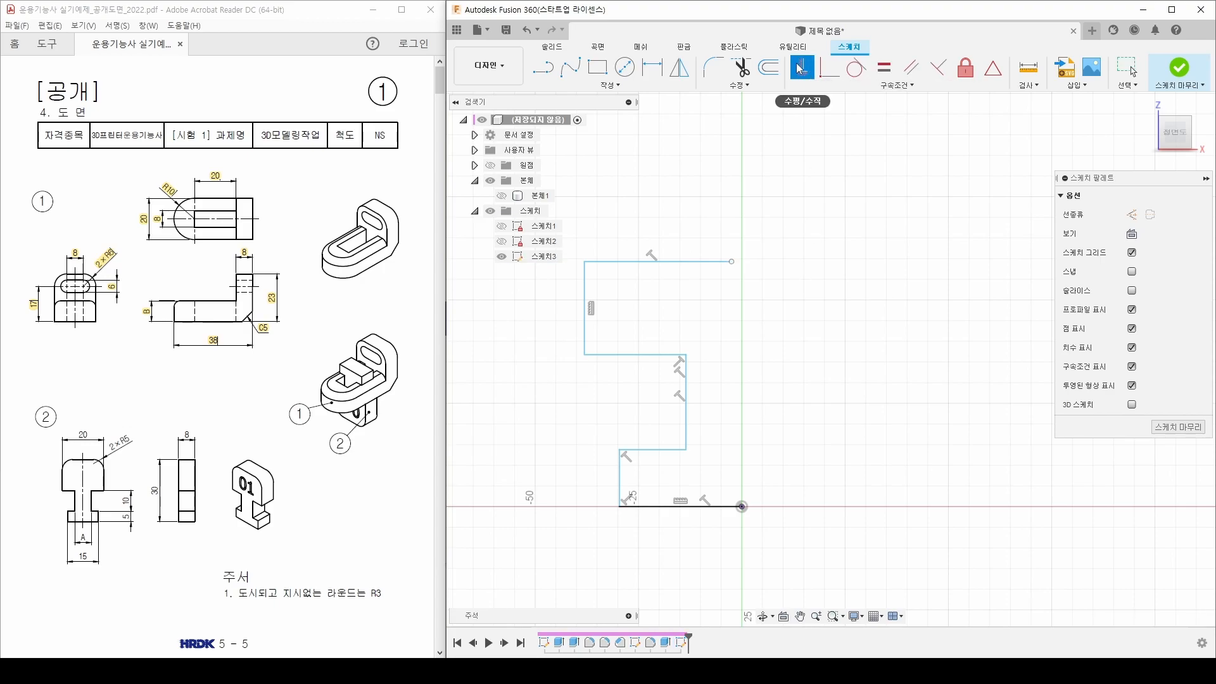
pyautogui.click(731, 261)
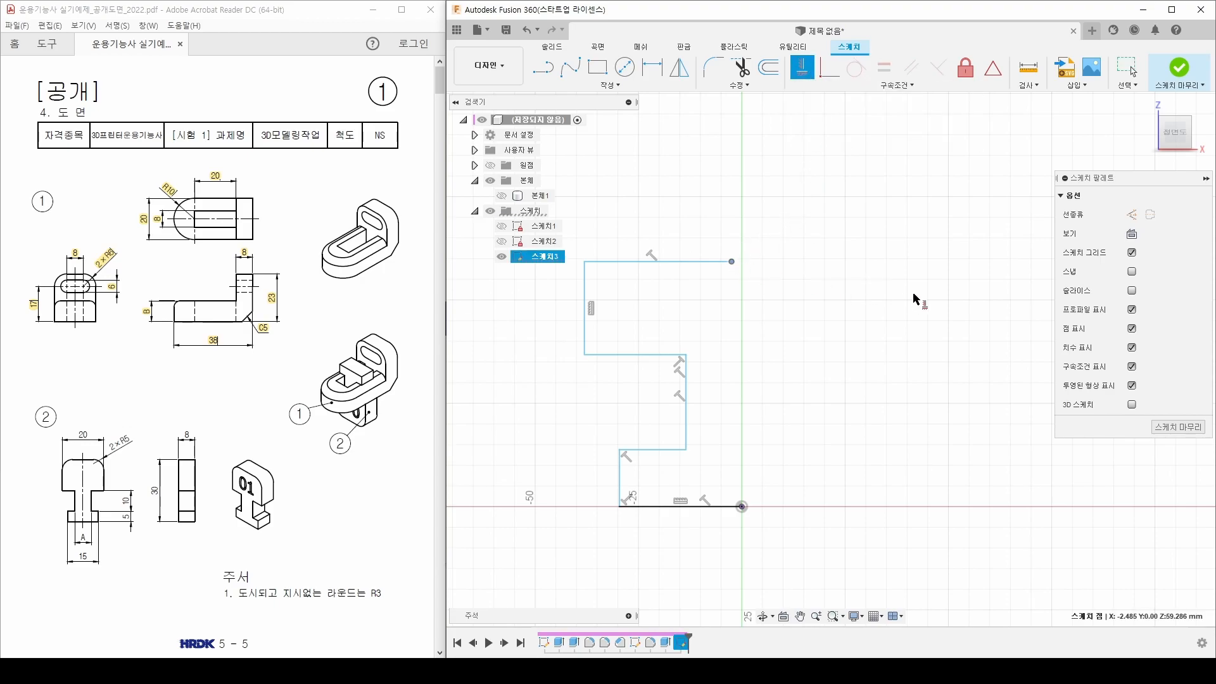
pyautogui.click(741, 507)
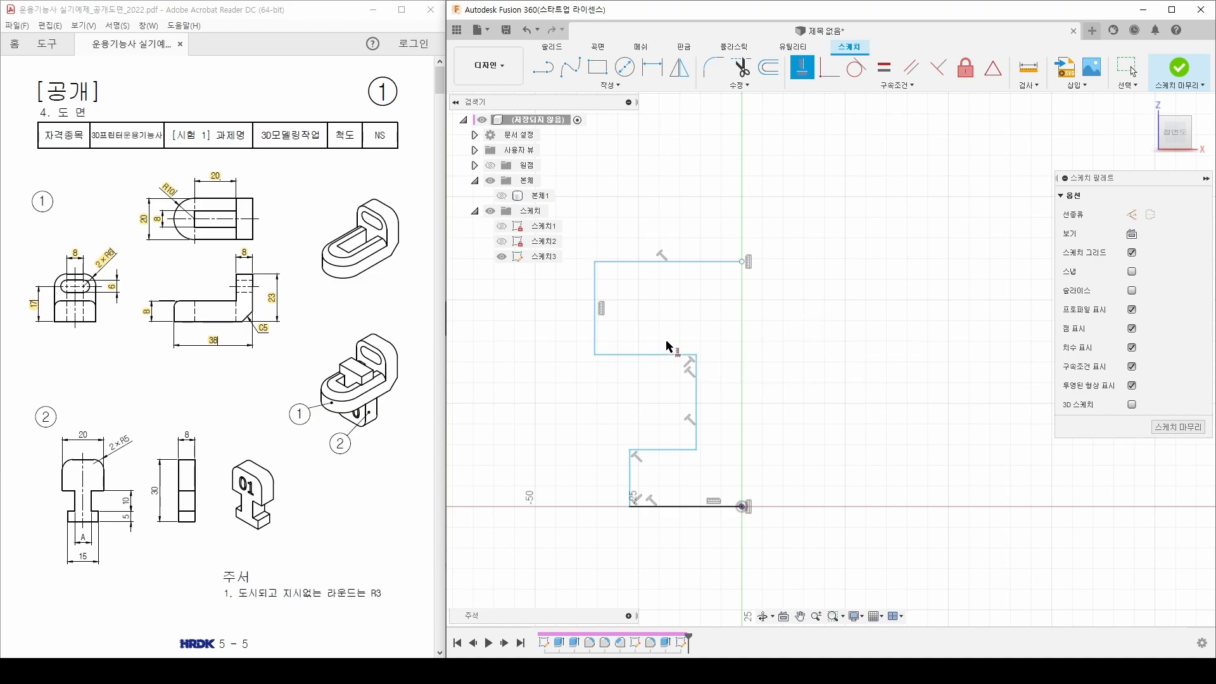
# Mirror all seven half-profile lines about the vertical origin axis, showing the origin geometry for the selection and hiding it again
pyautogui.click(612, 85)
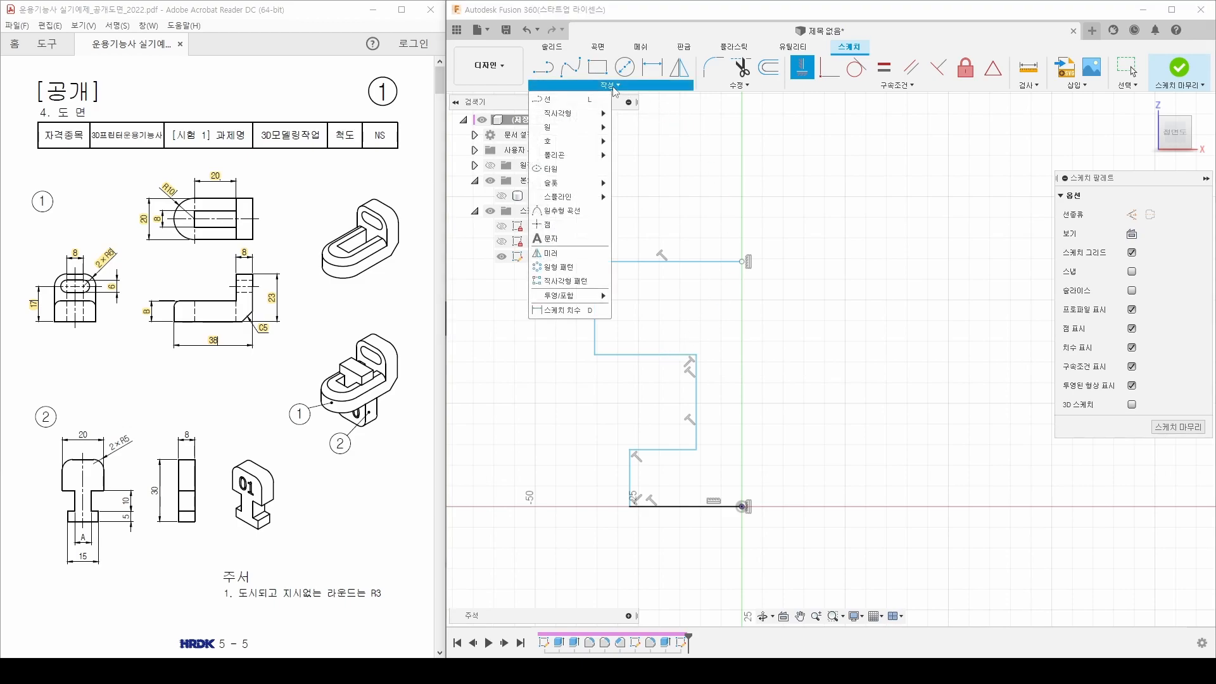
pyautogui.click(574, 255)
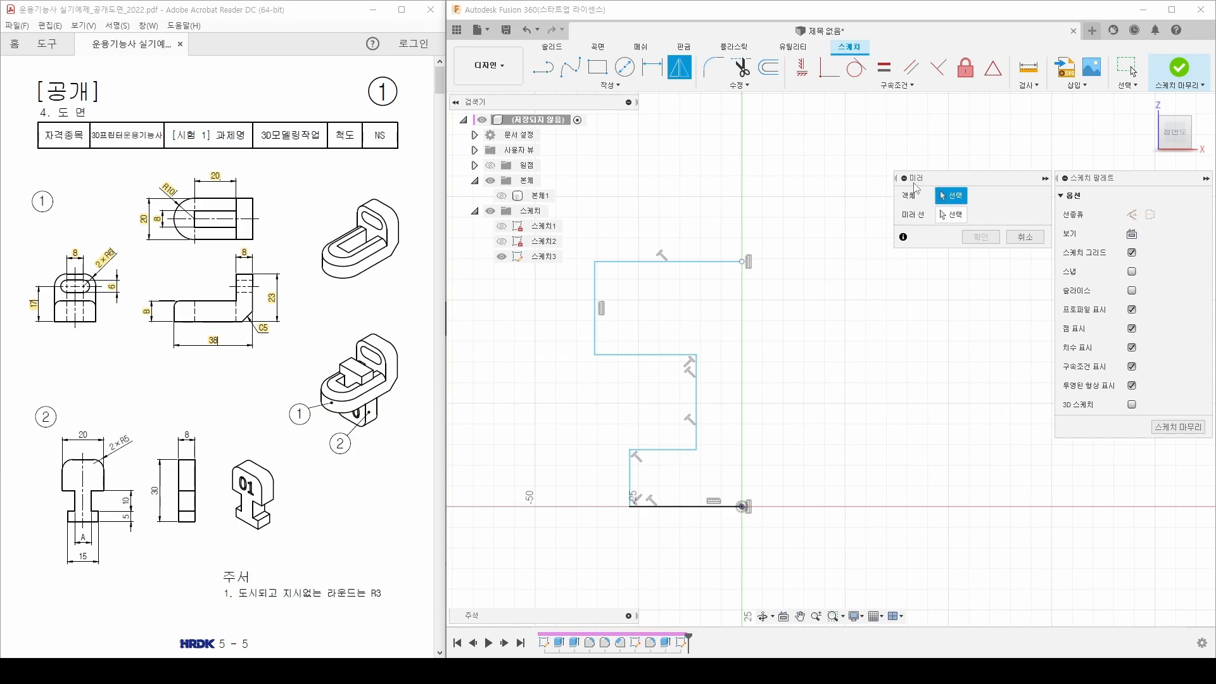
pyautogui.click(690, 506)
pyautogui.click(630, 484)
pyautogui.click(664, 450)
pyautogui.click(696, 415)
pyautogui.click(643, 355)
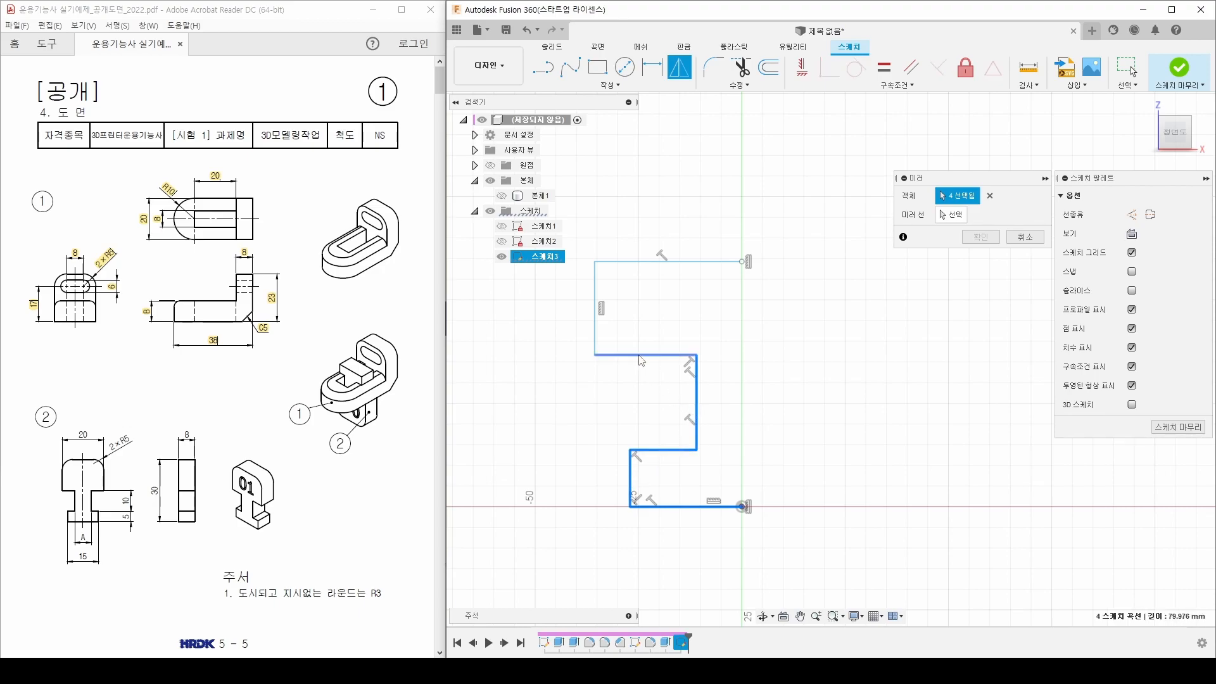
pyautogui.click(596, 317)
pyautogui.click(670, 262)
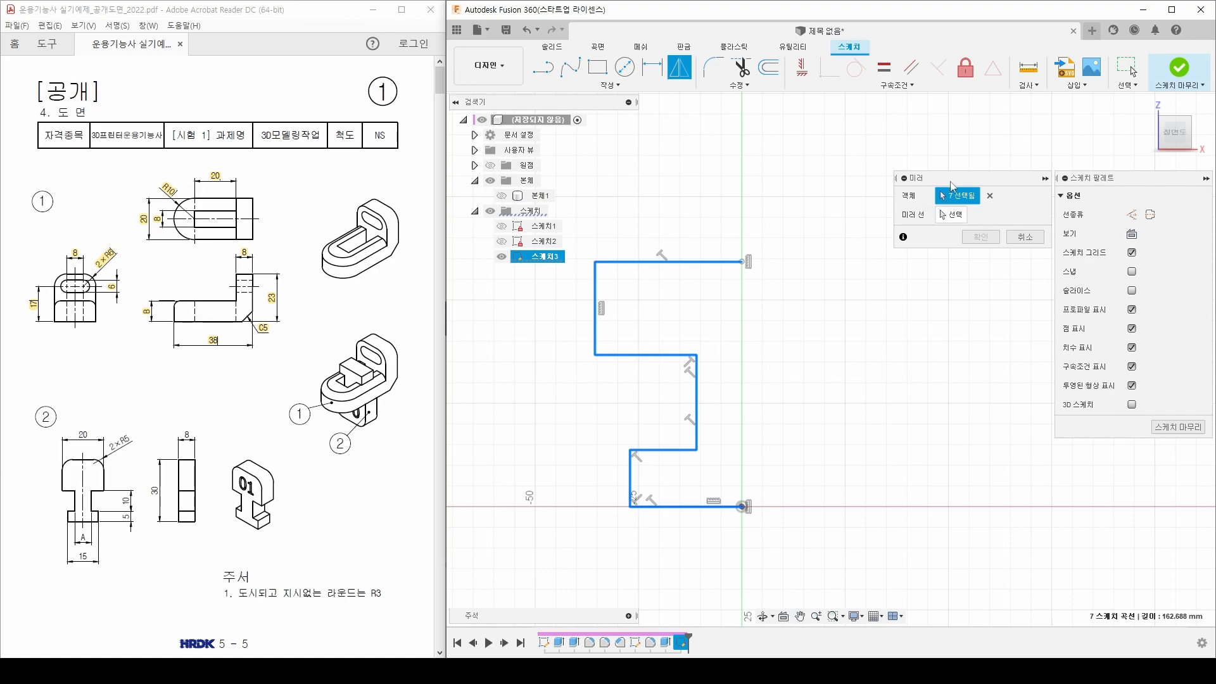
pyautogui.click(953, 215)
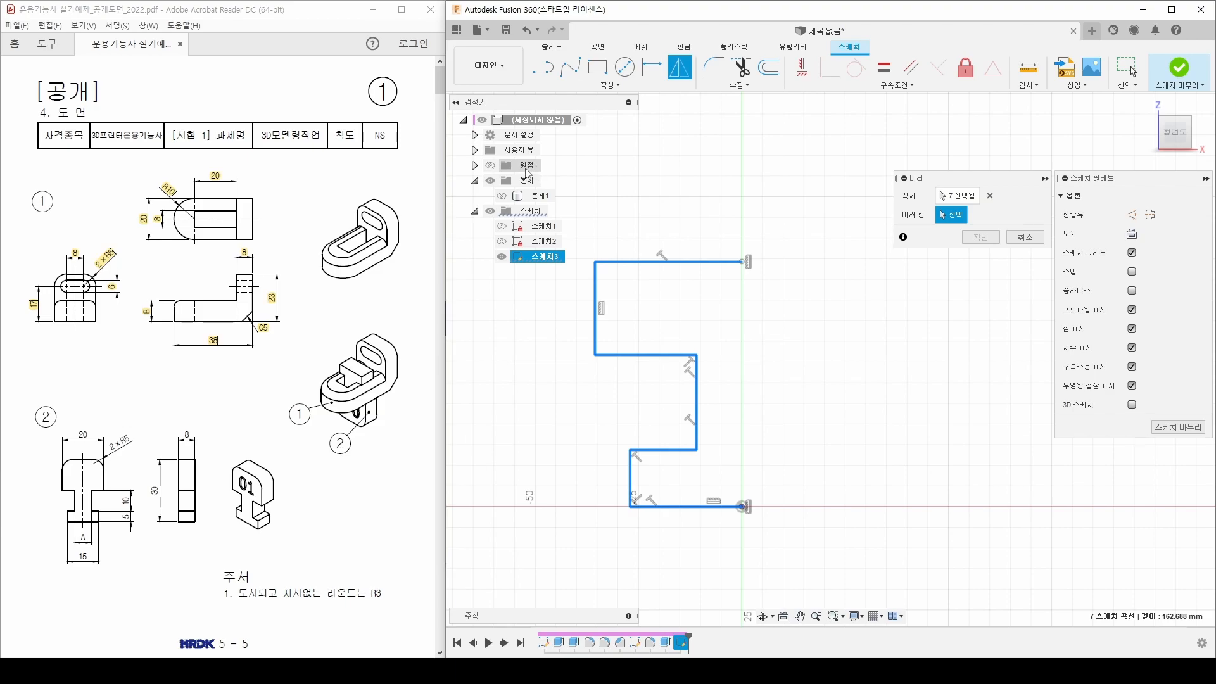
pyautogui.click(492, 165)
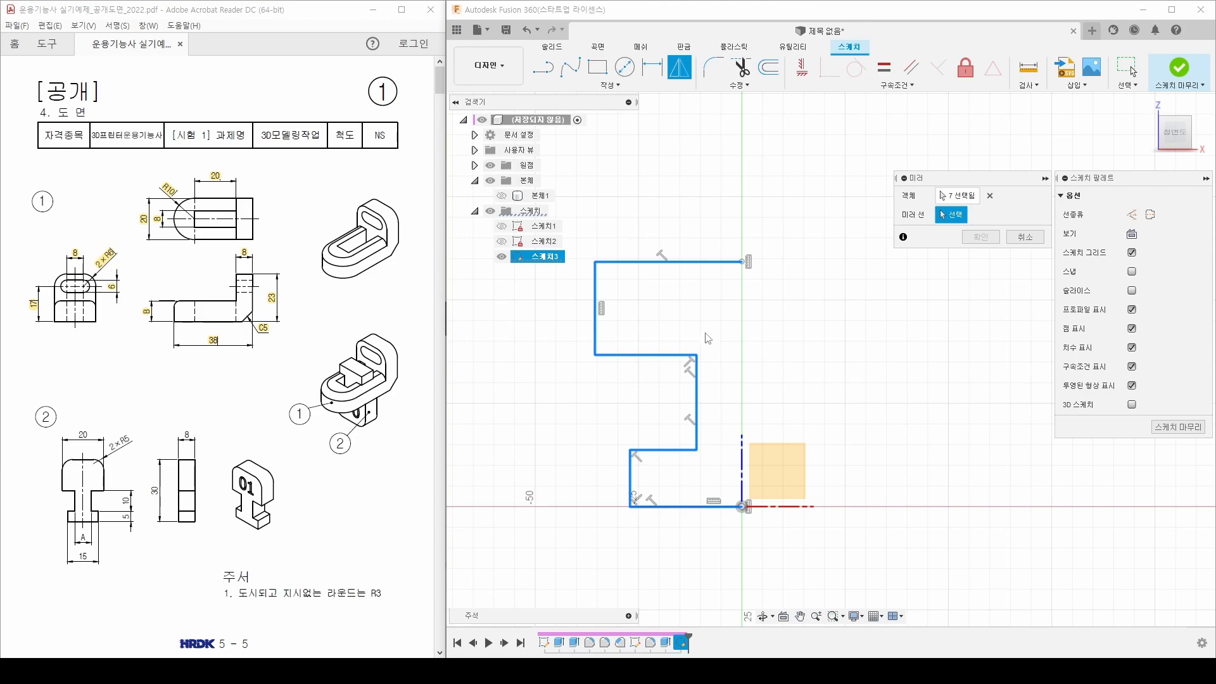
pyautogui.click(743, 449)
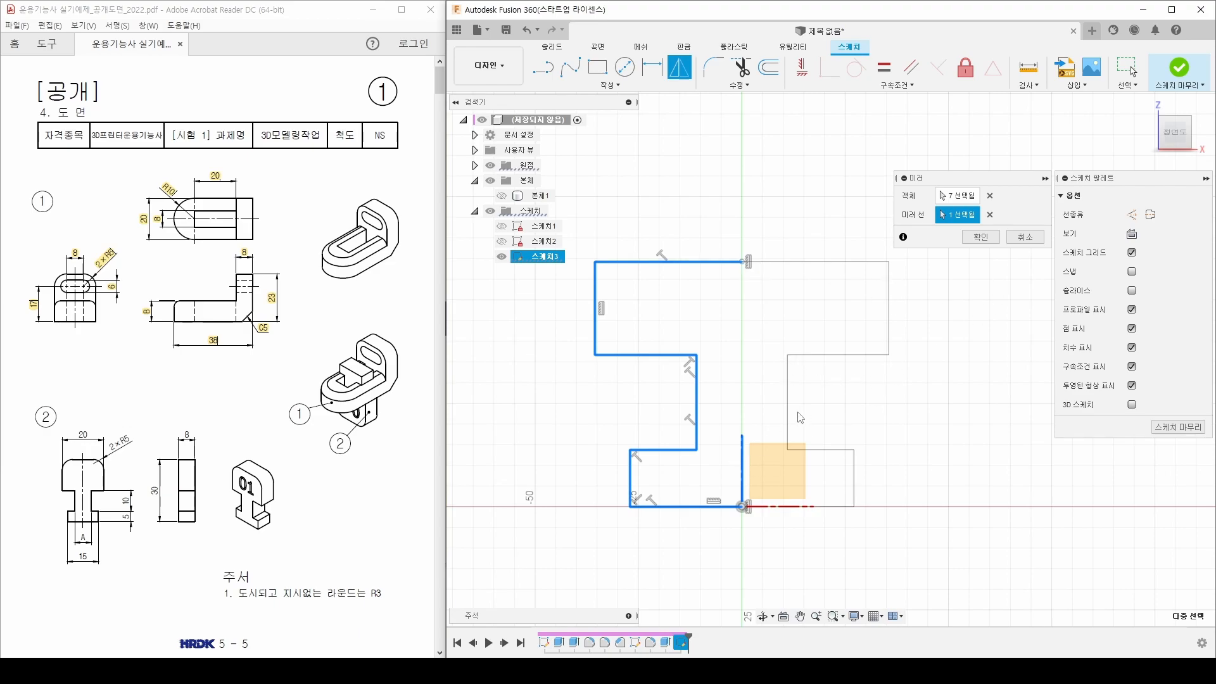
pyautogui.click(981, 237)
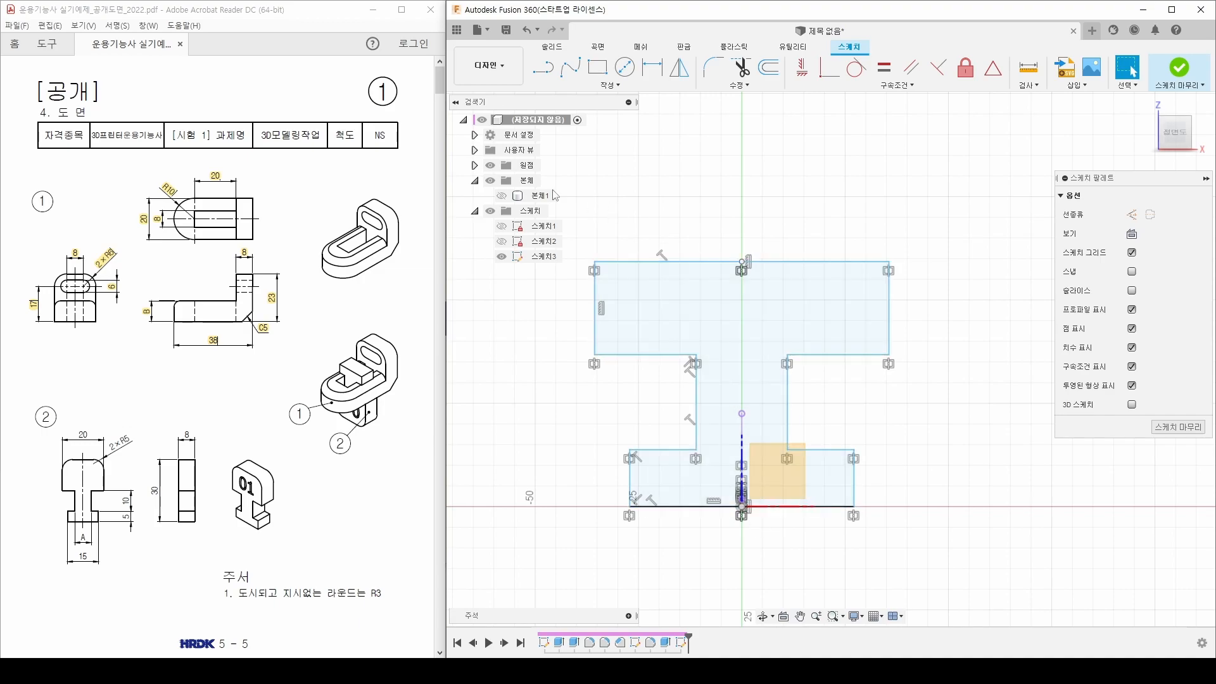
pyautogui.click(492, 166)
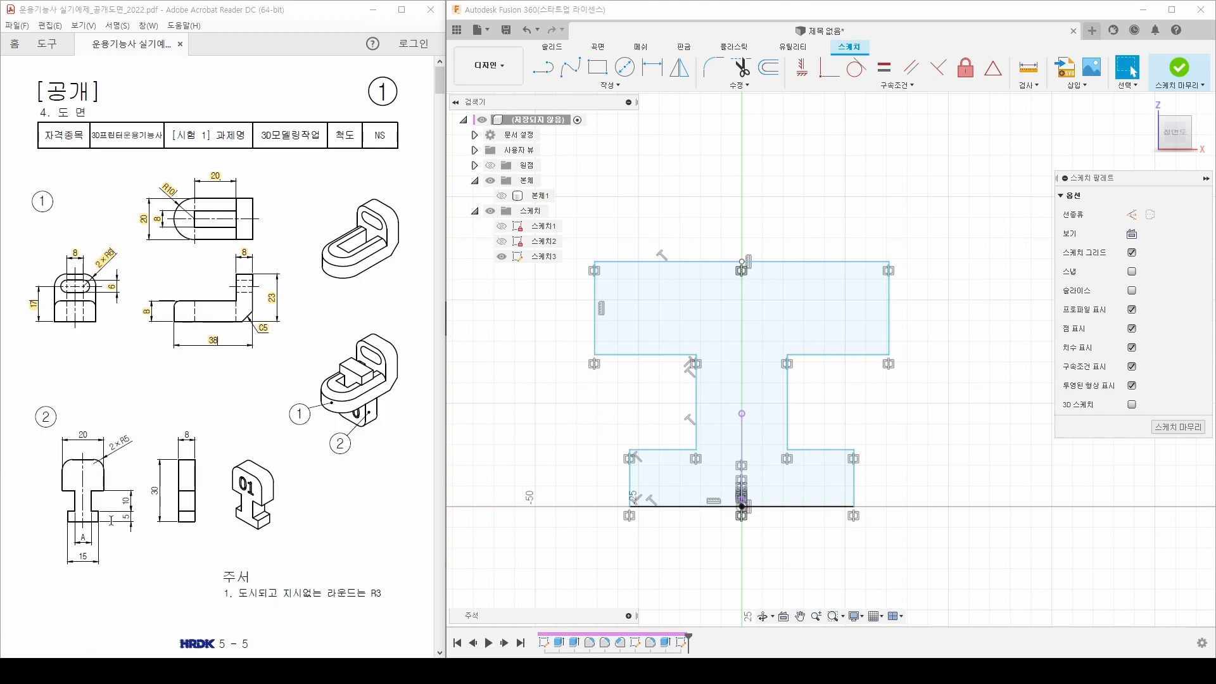
# Highlight part 2's 15 dimension in the exam PDF and dimension the overall width of the profile's base as 15 mm in Fusion 360
pyautogui.moveTo(77, 557); pyautogui.dragTo(83, 556)
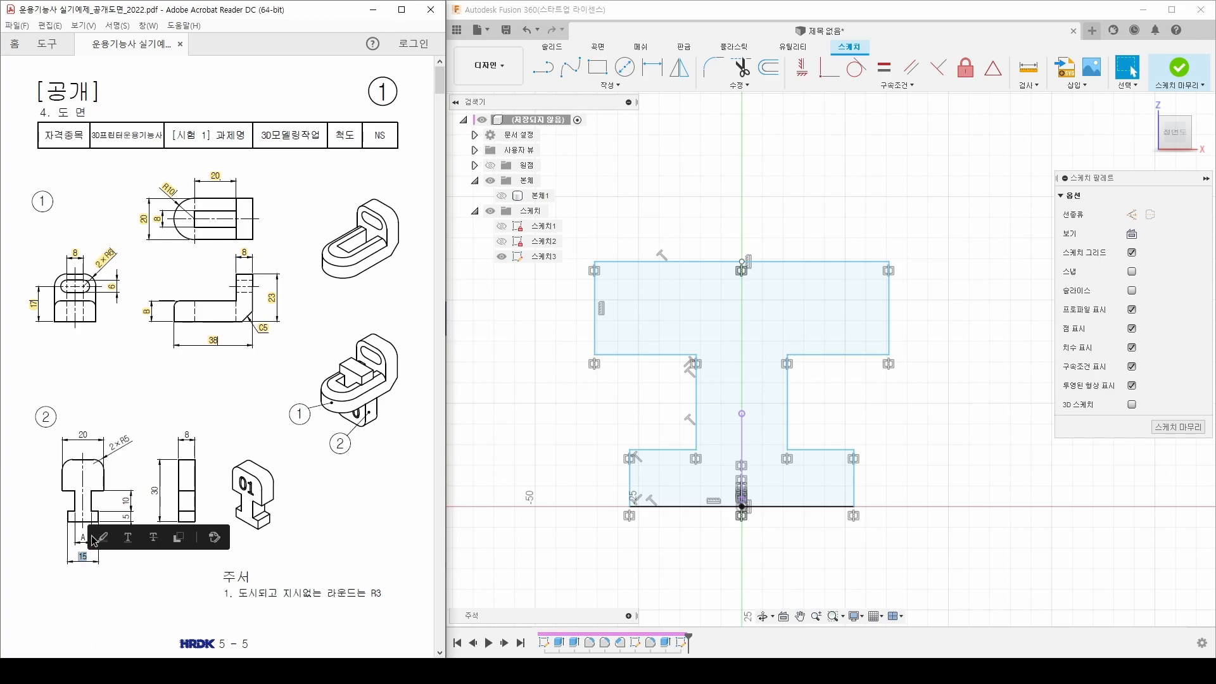
pyautogui.click(100, 537)
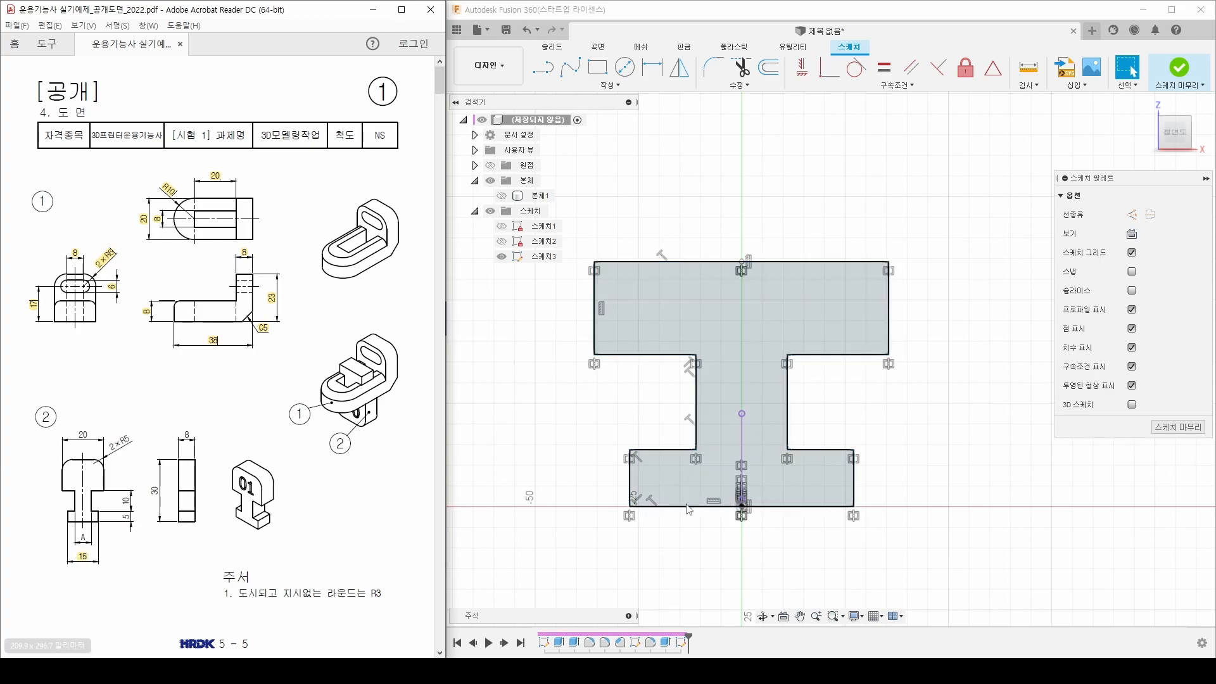
pyautogui.click(604, 541)
pyautogui.press('d')
pyautogui.moveTo(633, 563); pyautogui.dragTo(622, 516, button='middle')
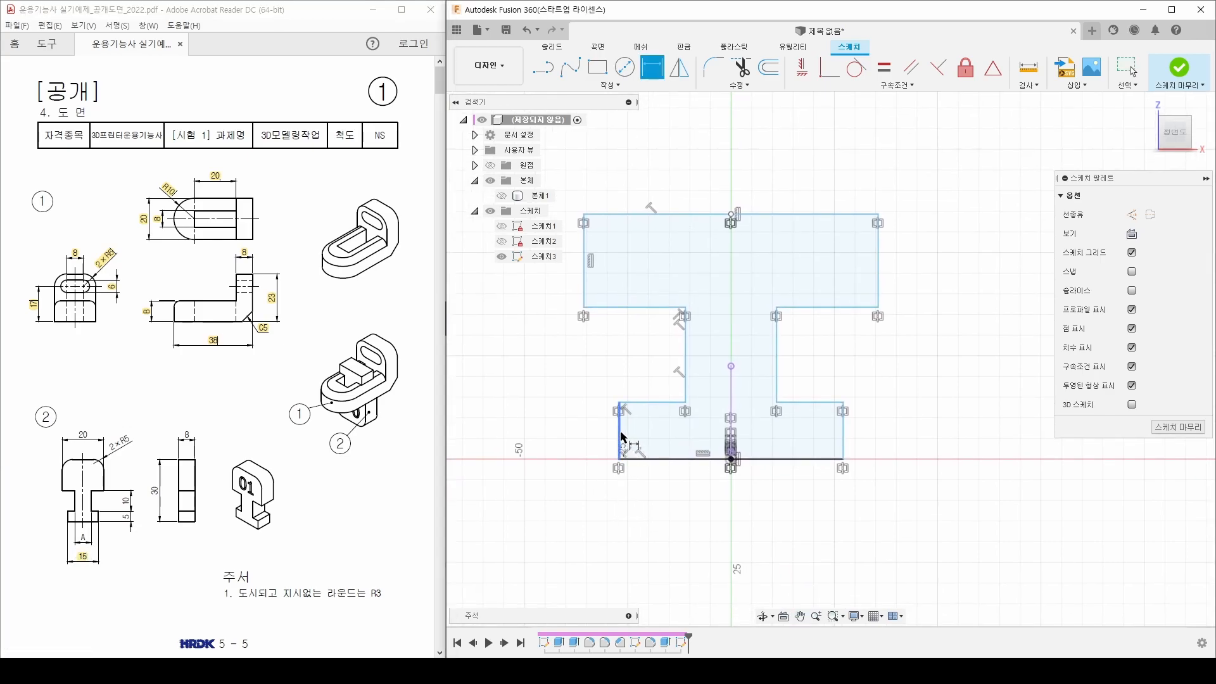
pyautogui.click(621, 437)
pyautogui.click(843, 438)
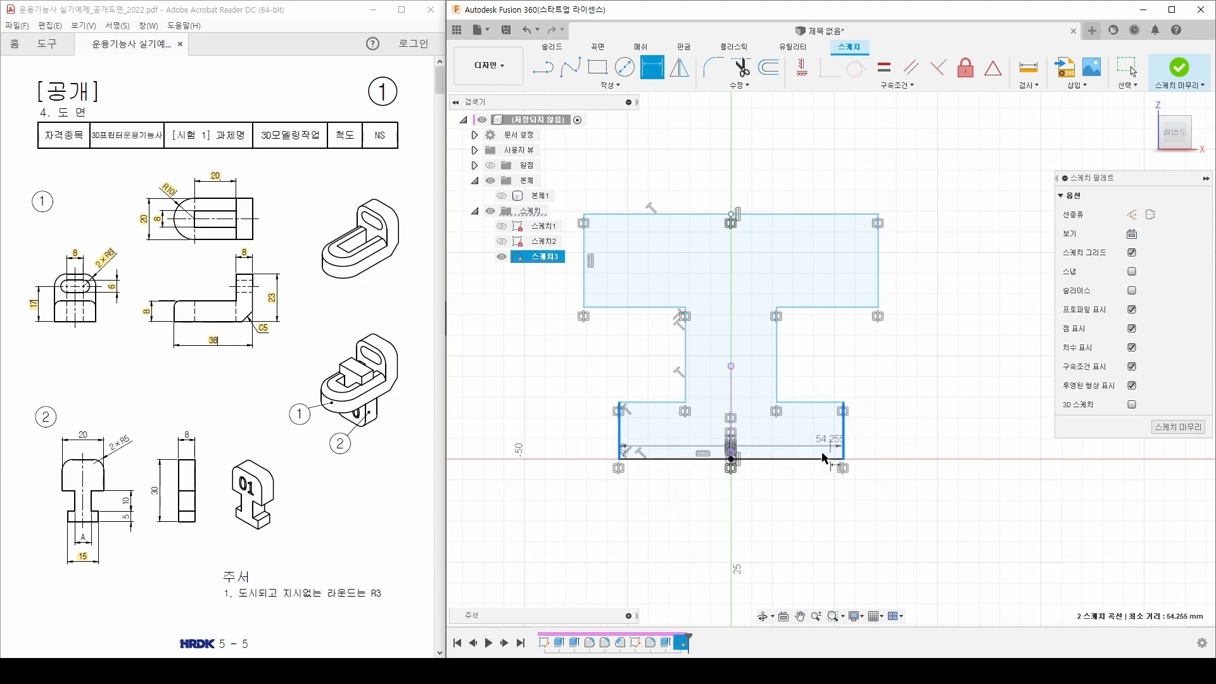
pyautogui.click(731, 524)
pyautogui.write('15')
pyautogui.press('Return')
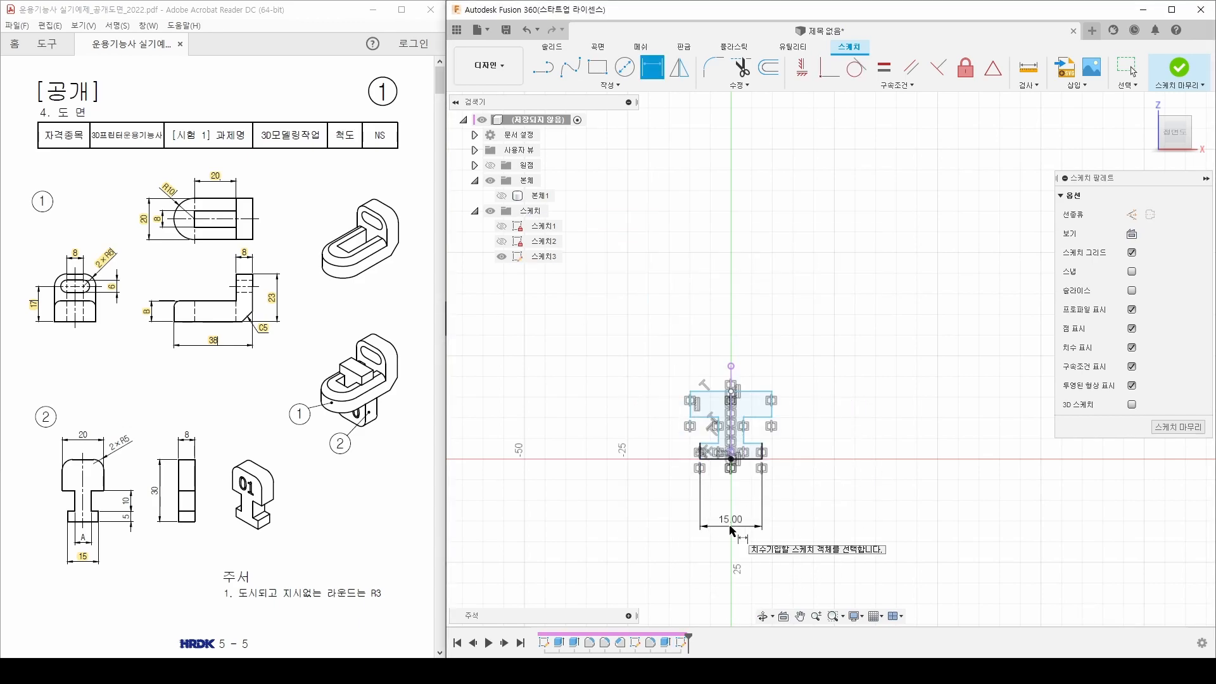
# Highlight part 2's 5 dimension in the exam PDF and dimension the height of the profile's base as 5 mm in Fusion 360
pyautogui.press('Escape')
pyautogui.scroll(7, 732, 489)
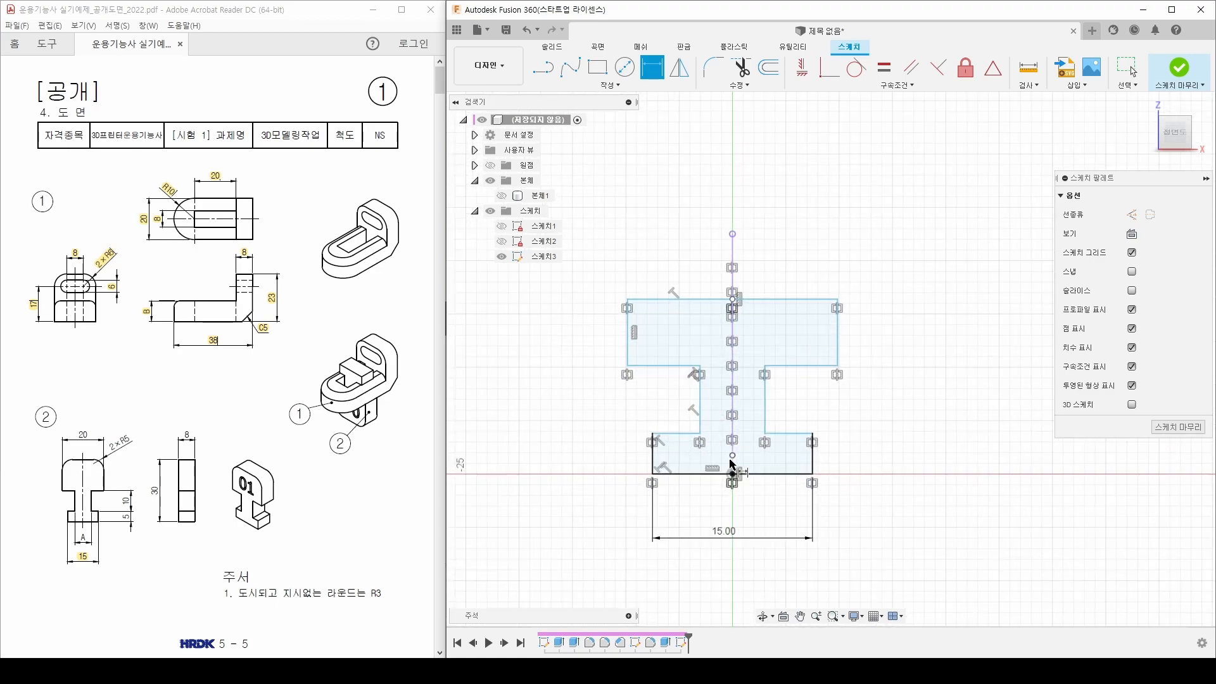
pyautogui.moveTo(741, 532); pyautogui.dragTo(750, 514)
pyautogui.press('d')
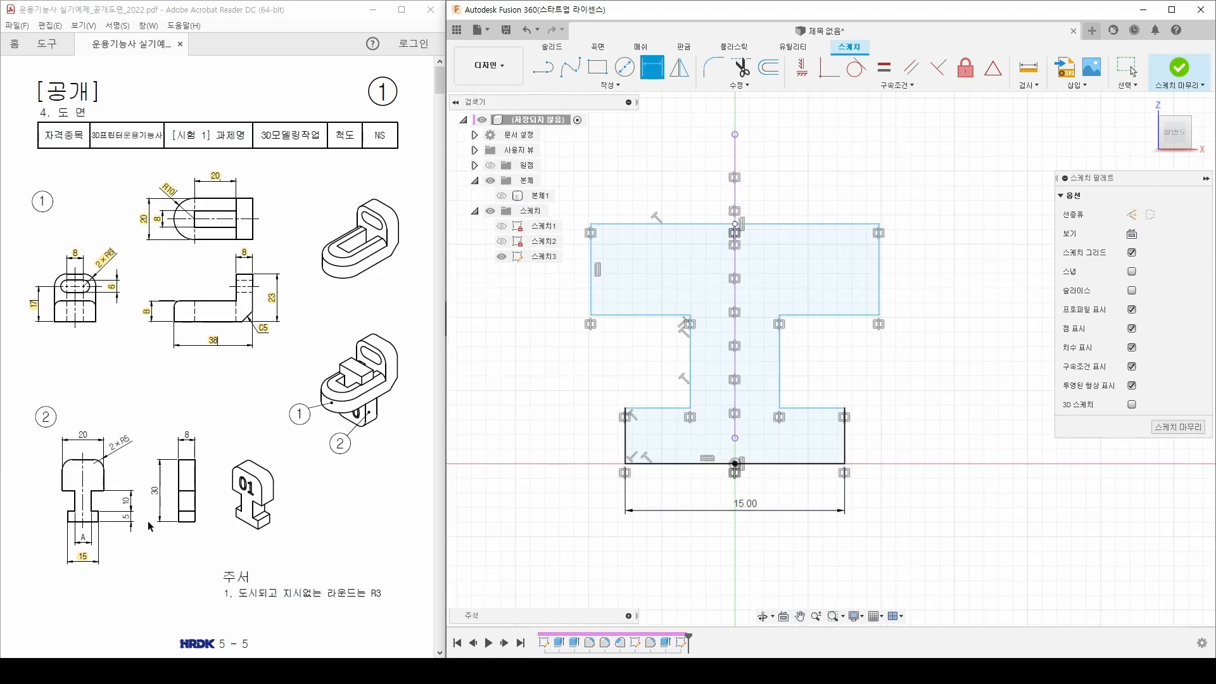
pyautogui.click(126, 515)
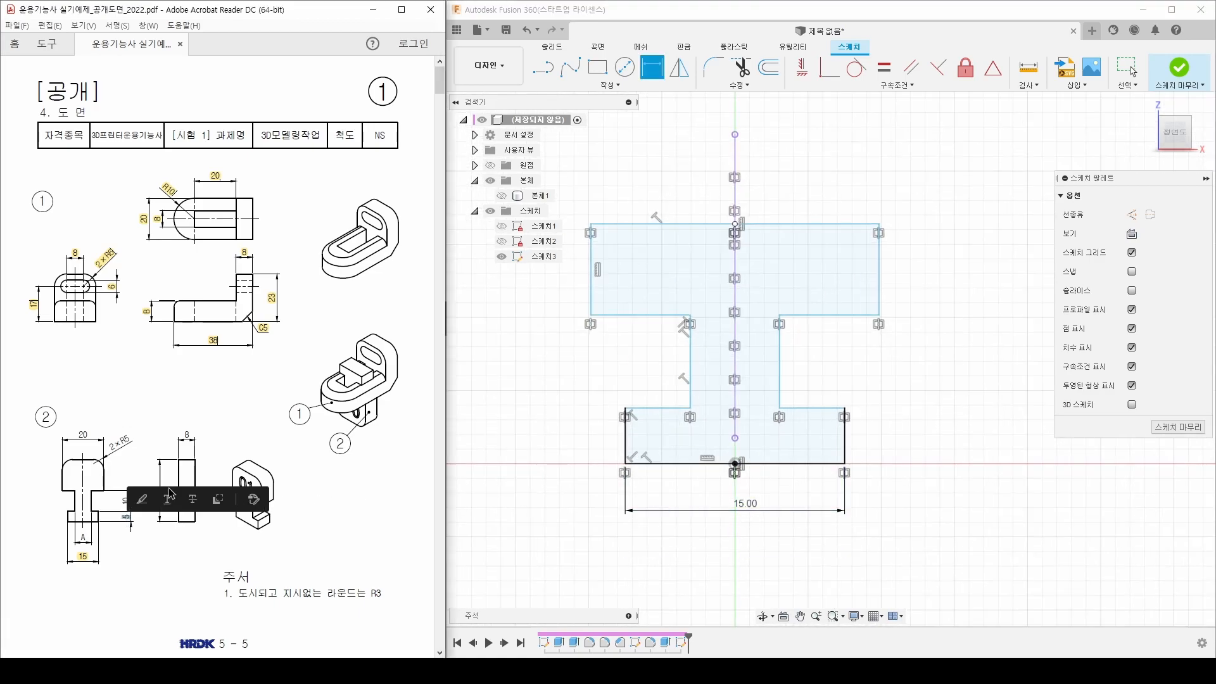
pyautogui.click(915, 442)
pyautogui.click(846, 442)
pyautogui.click(920, 430)
pyautogui.write('5')
pyautogui.press('Return')
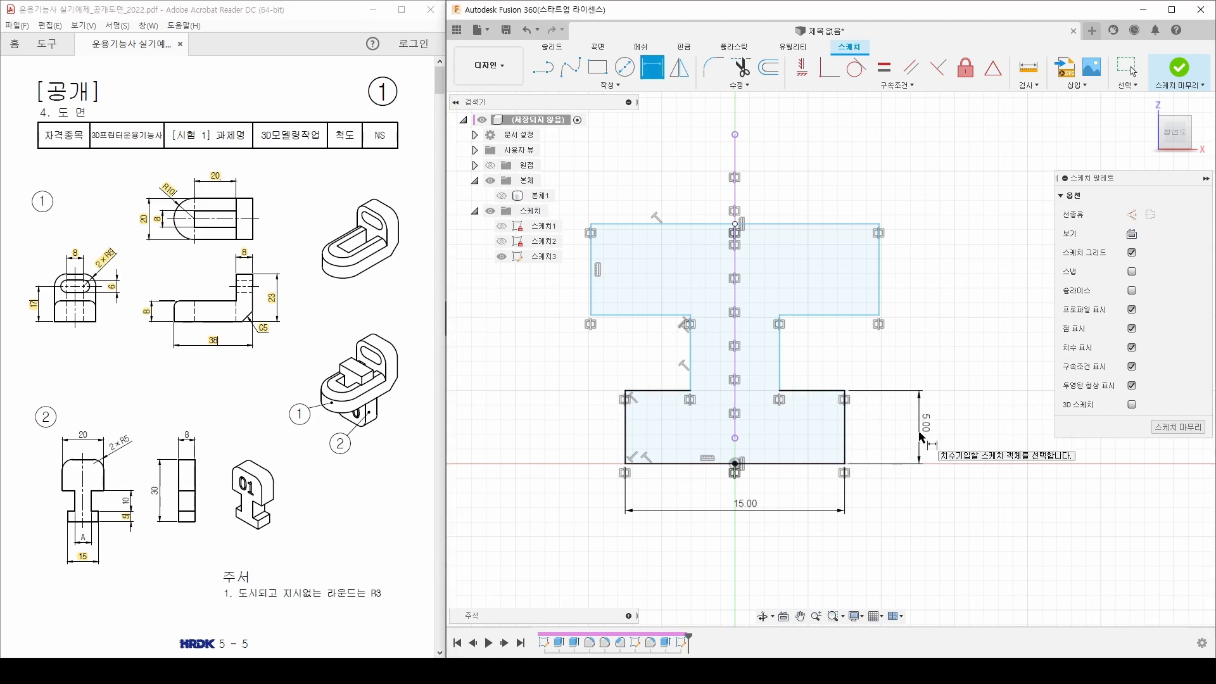
# Highlight part 2's 10 dimension in the PDF and dimension the neck height between base and head as 10 mm in Fusion 360
pyautogui.click(125, 501)
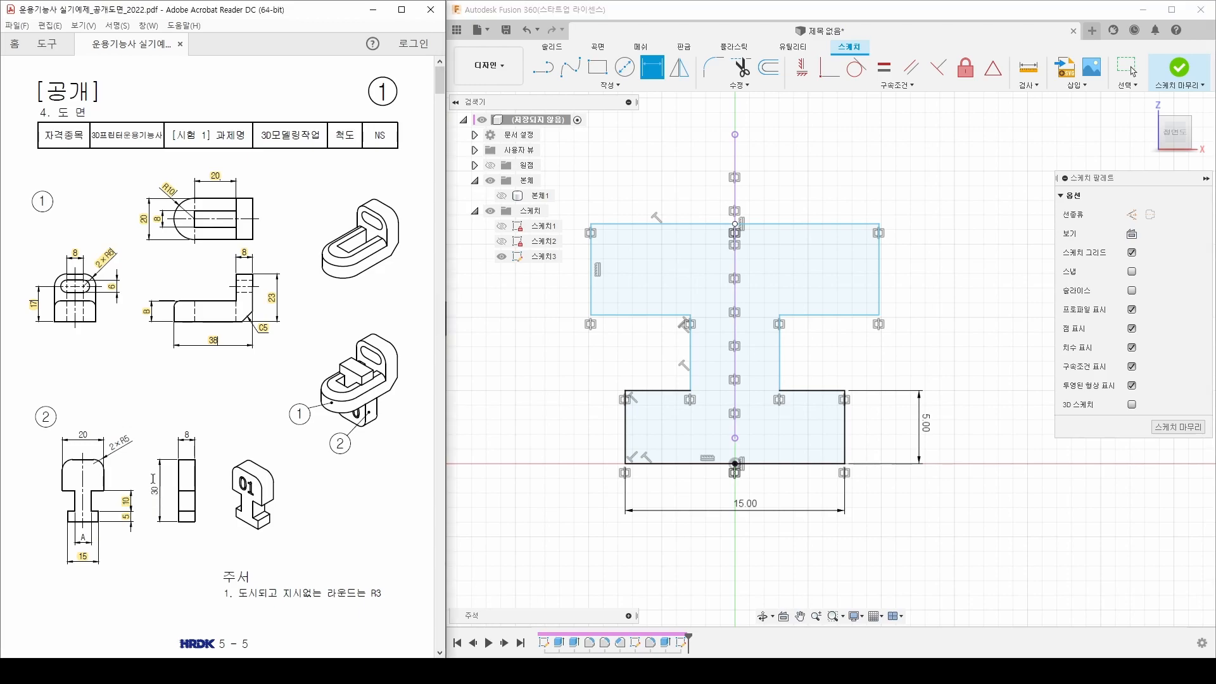
pyautogui.click(780, 356)
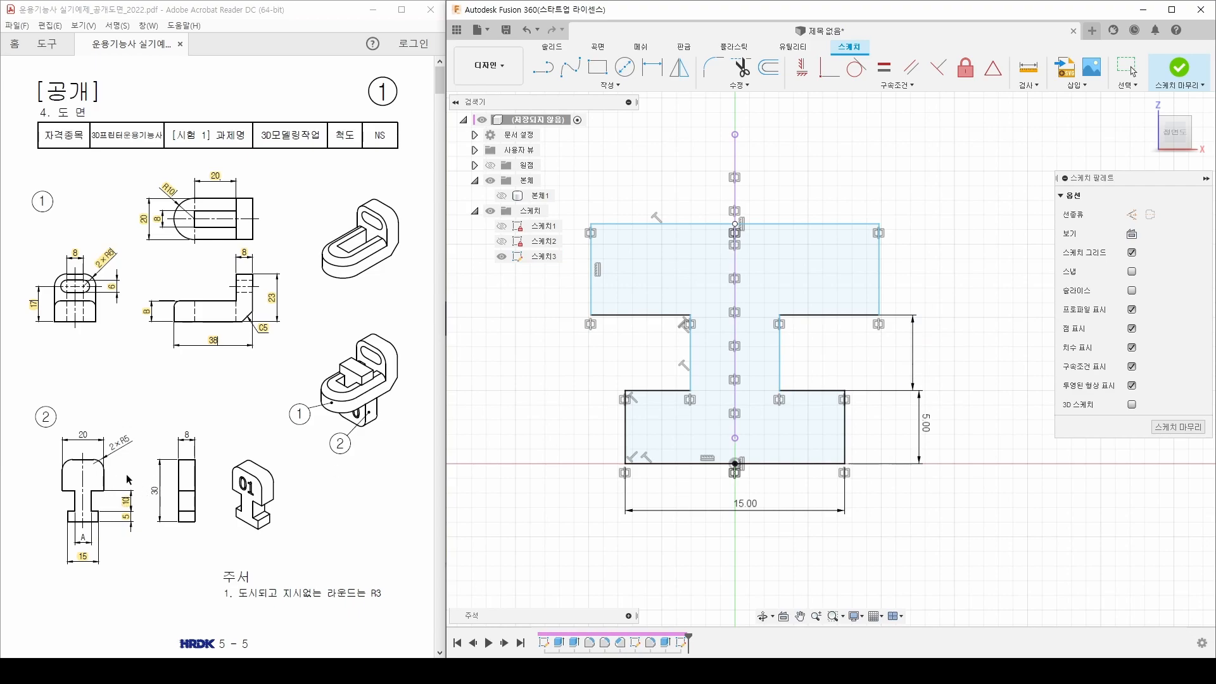
pyautogui.moveTo(768, 372); pyautogui.dragTo(787, 421, button='middle')
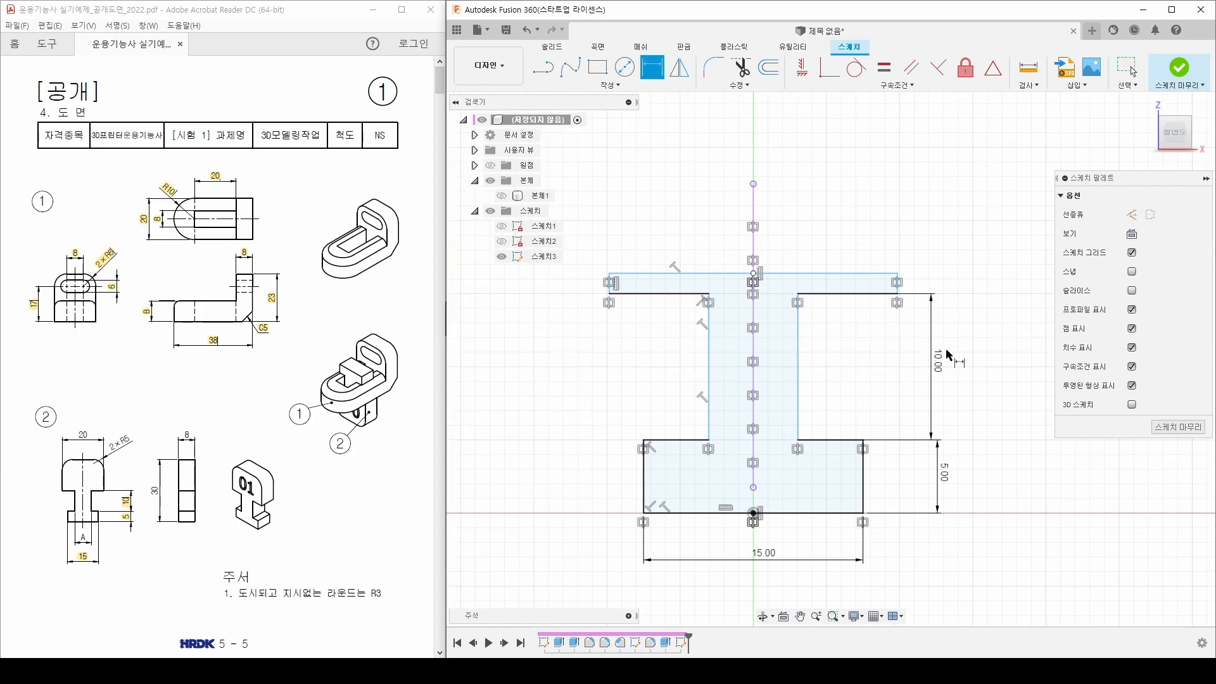
pyautogui.press('Escape')
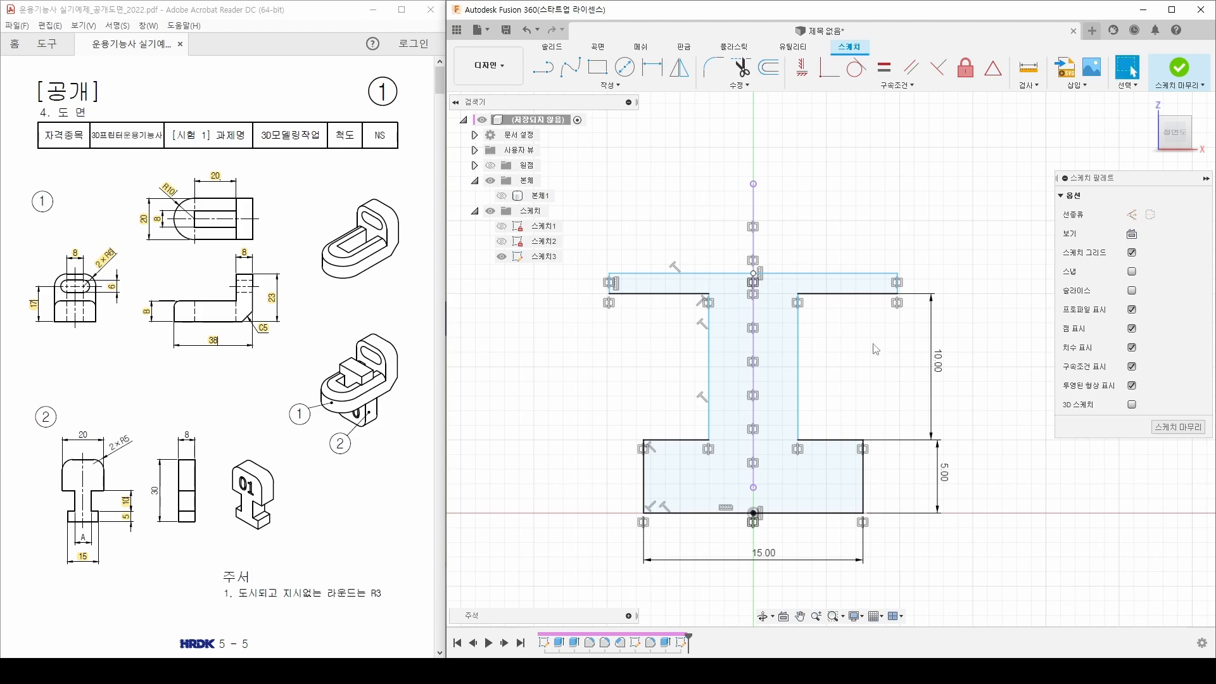
# Move the profile's top line down below the head's shoulders, then pull it back up well above them
pyautogui.moveTo(848, 283); pyautogui.dragTo(856, 346)
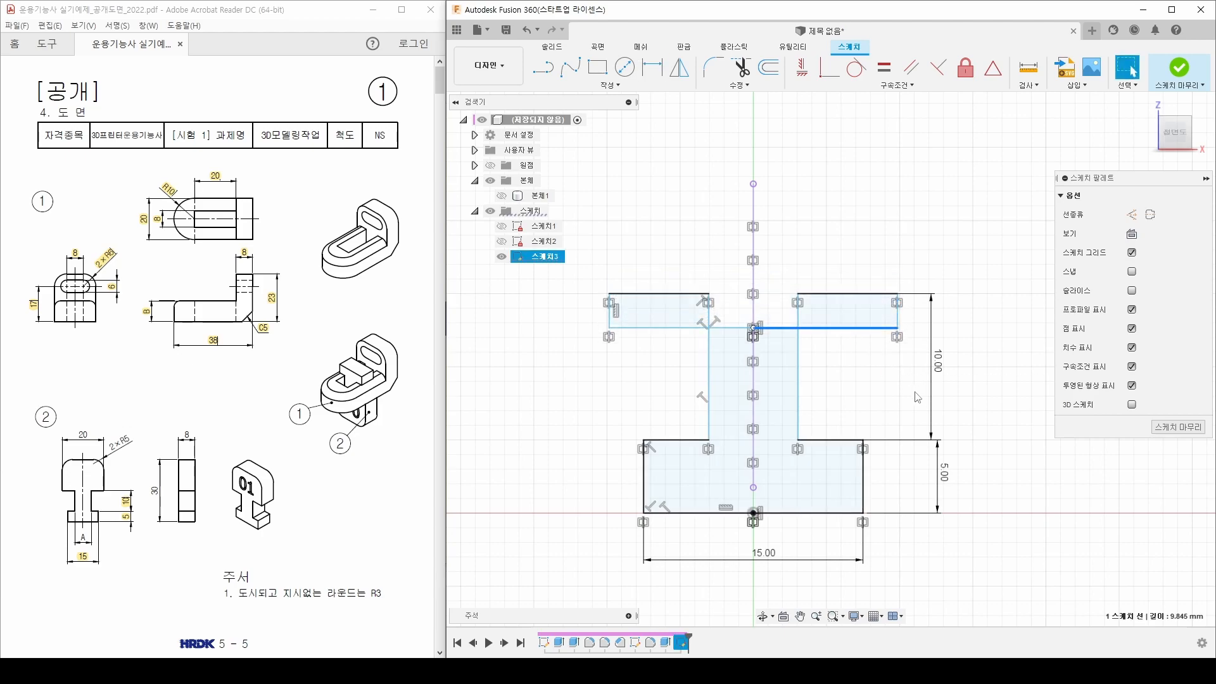
pyautogui.moveTo(865, 374); pyautogui.dragTo(863, 399, button='middle')
pyautogui.click(863, 400)
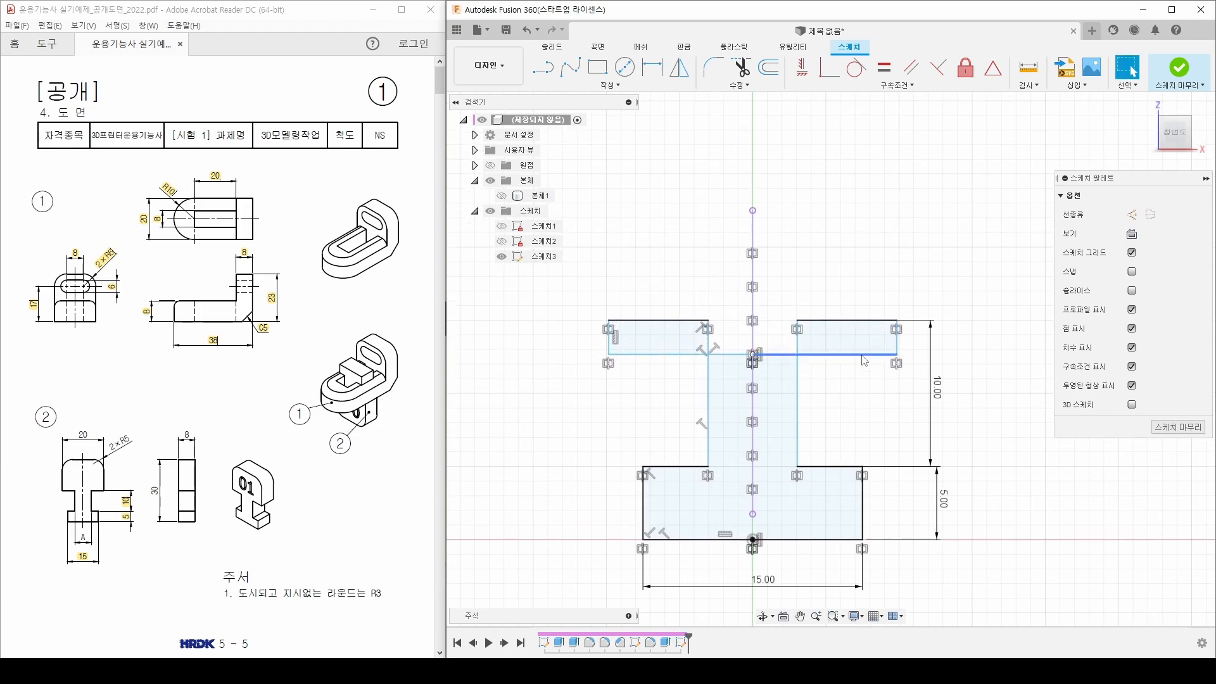
pyautogui.moveTo(864, 360); pyautogui.dragTo(912, 241)
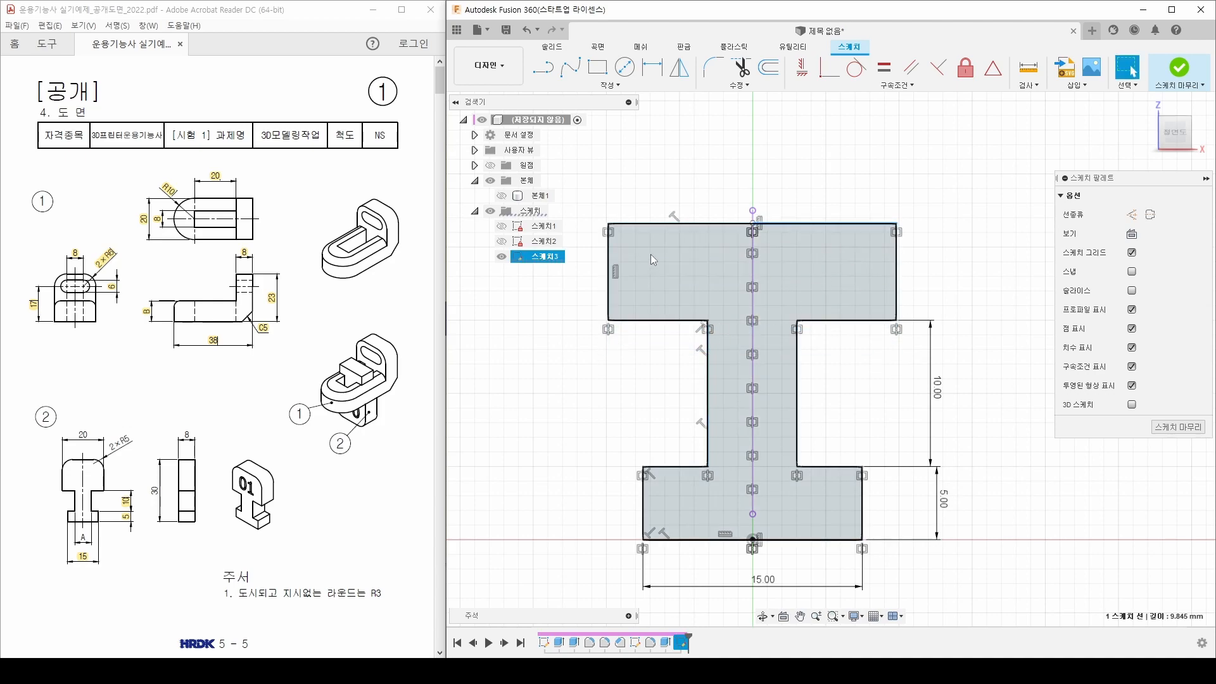
pyautogui.moveTo(574, 370)
pyautogui.mouseDown(button='middle')
pyautogui.moveTo(592, 367)
pyautogui.moveTo(627, 412)
pyautogui.moveTo(611, 412)
pyautogui.mouseUp(button='middle')
pyautogui.click(592, 368)
pyautogui.scroll(-2, 593, 367)
# Highlight part 2's 20 dimension in the PDF and dimension the head's overall width as 20 mm in Fusion 360
pyautogui.click(71, 436)
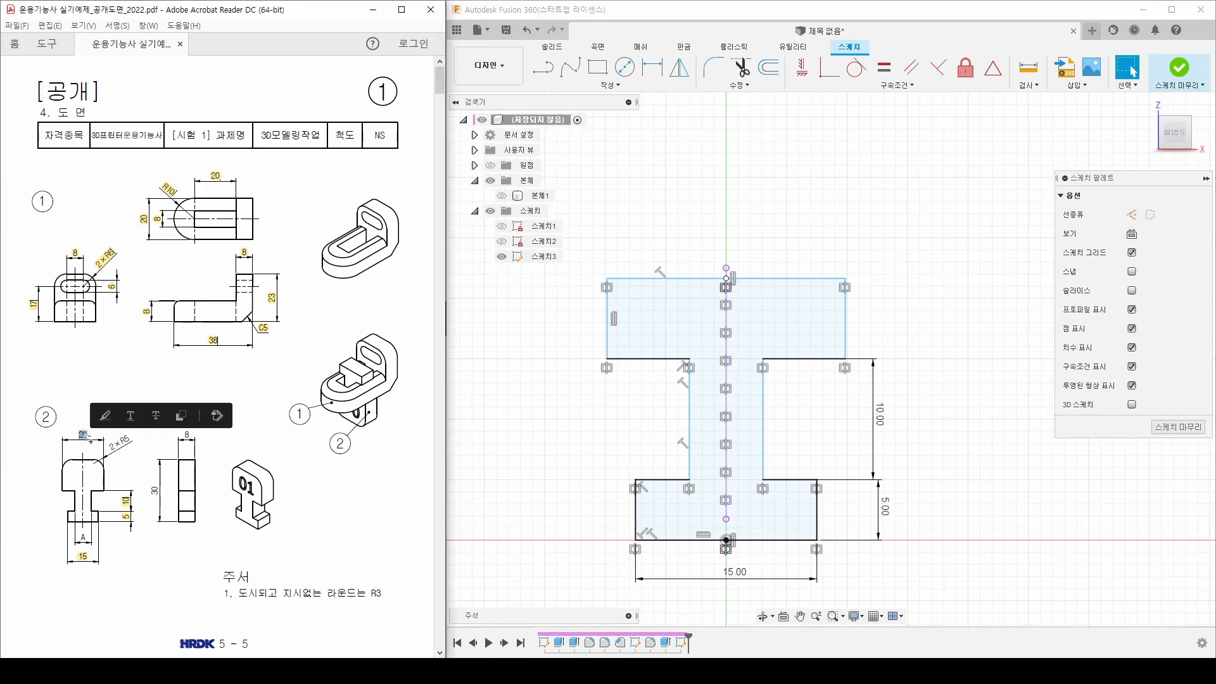
pyautogui.click(632, 234)
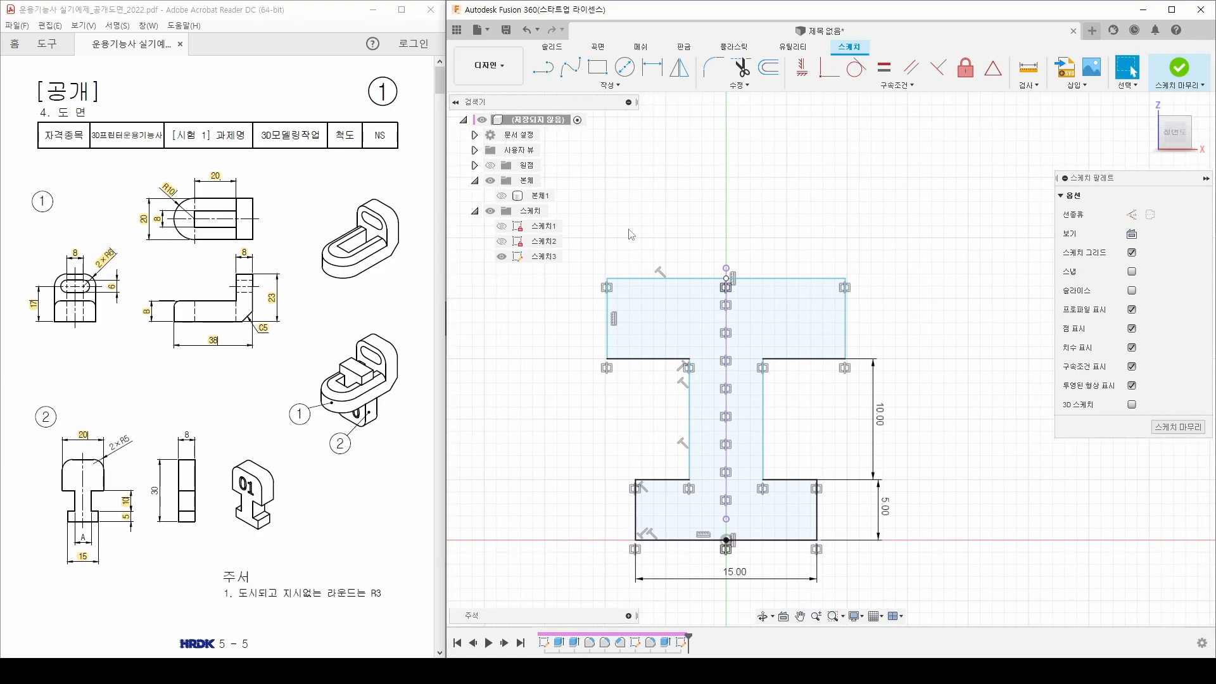
pyautogui.press('d')
pyautogui.click(607, 314)
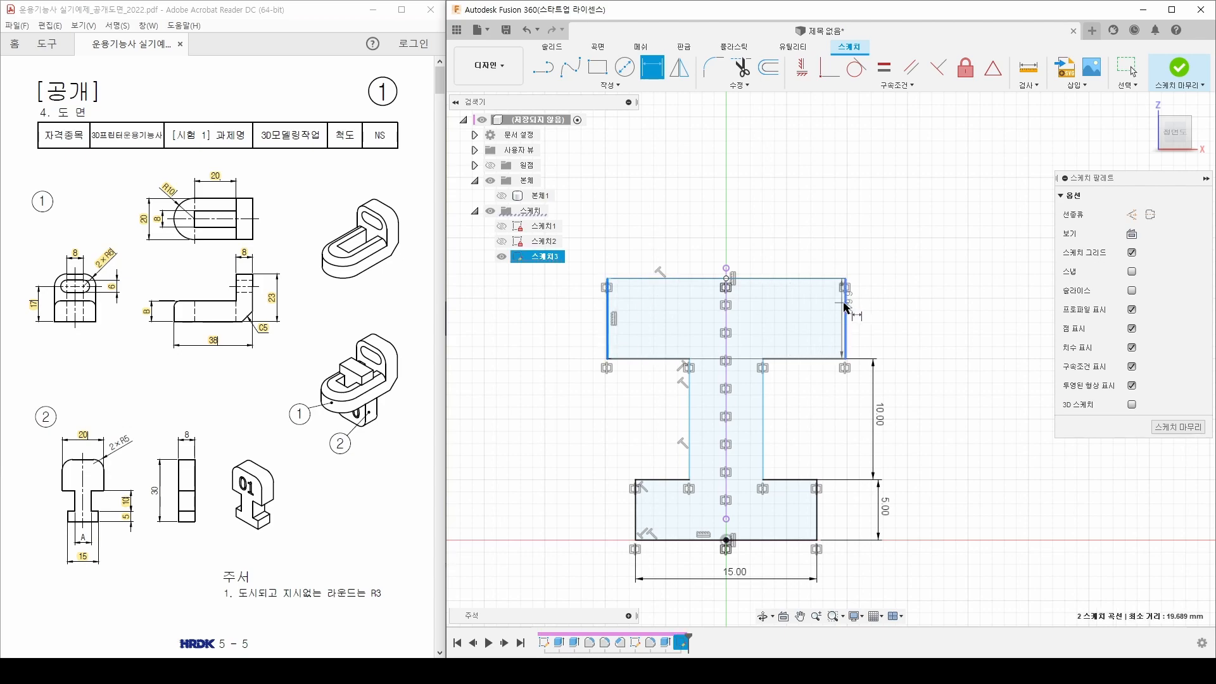
pyautogui.click(846, 306)
pyautogui.click(712, 187)
pyautogui.write('20')
pyautogui.press('Return')
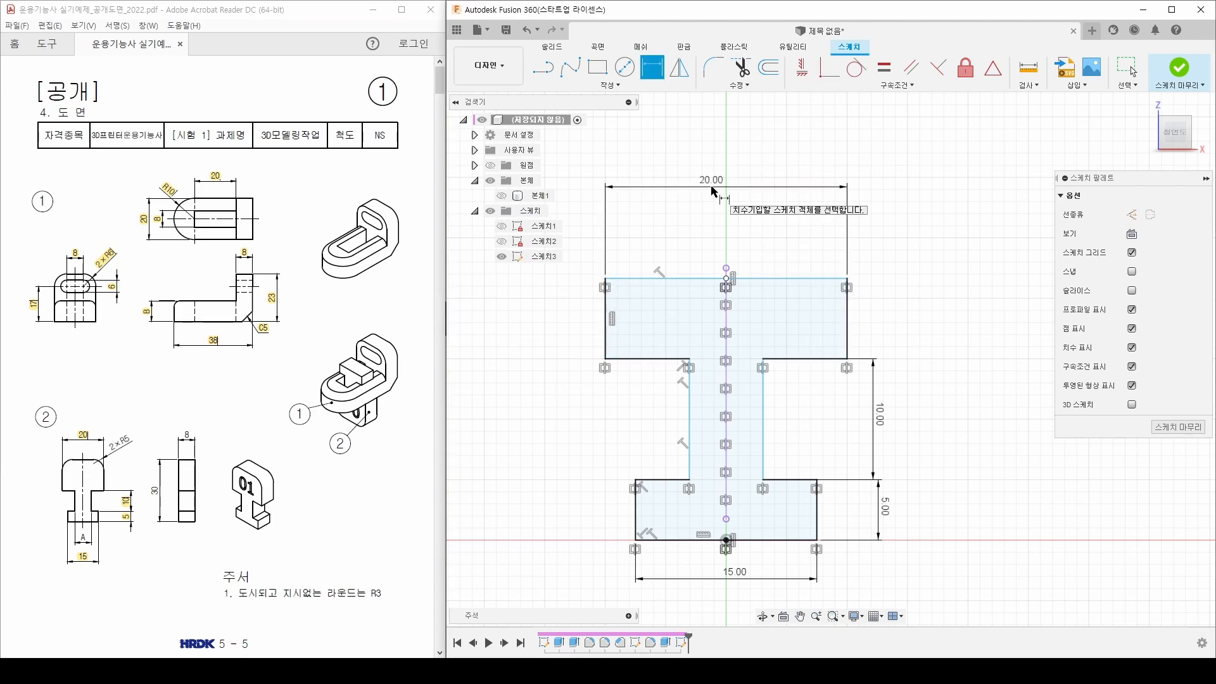
pyautogui.press('Escape')
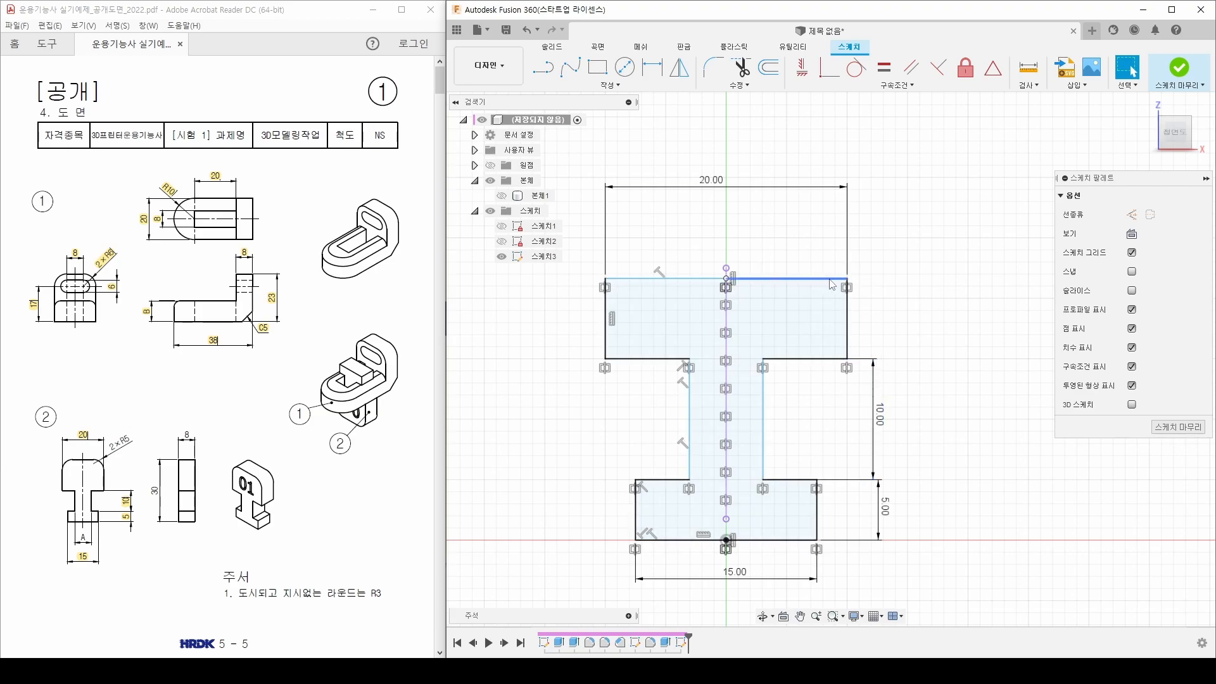
# Pull the head's top line further up and shift the neck's side line slightly outward to test the sketch's free lines
pyautogui.moveTo(843, 285); pyautogui.dragTo(838, 256)
pyautogui.moveTo(767, 392)
pyautogui.mouseDown()
pyautogui.moveTo(798, 396)
pyautogui.moveTo(760, 415)
pyautogui.moveTo(771, 411)
pyautogui.mouseUp()
pyautogui.click(814, 411)
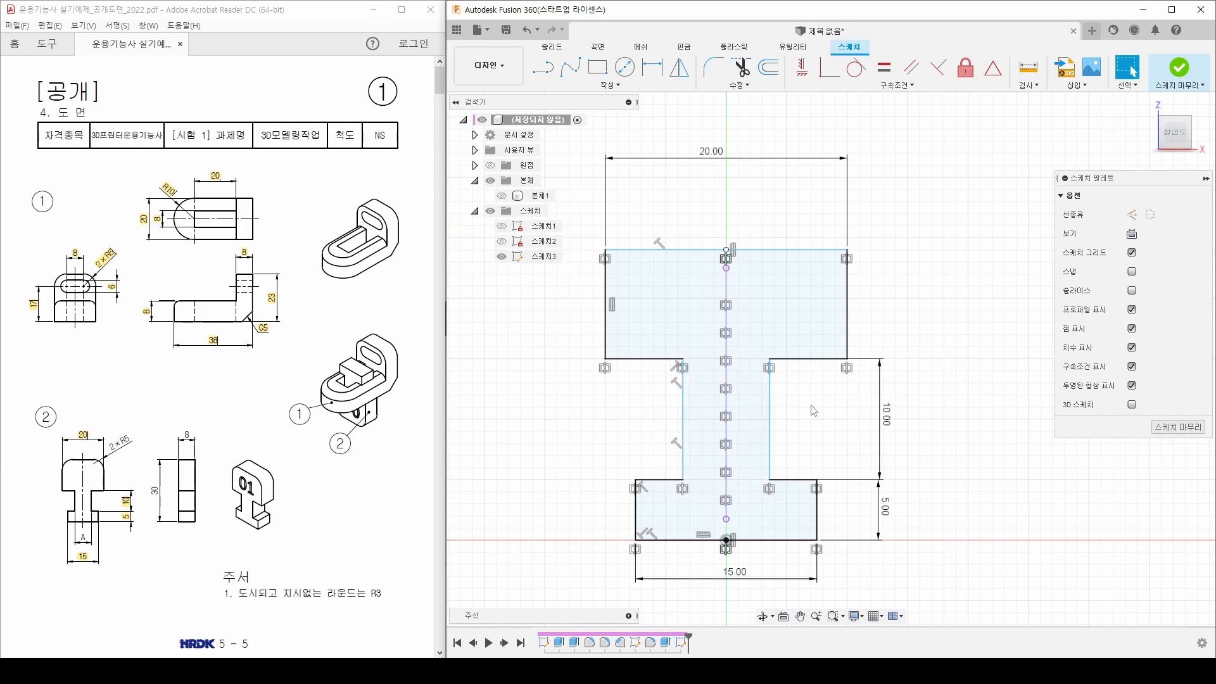
pyautogui.moveTo(810, 250); pyautogui.dragTo(813, 220)
pyautogui.click(796, 167)
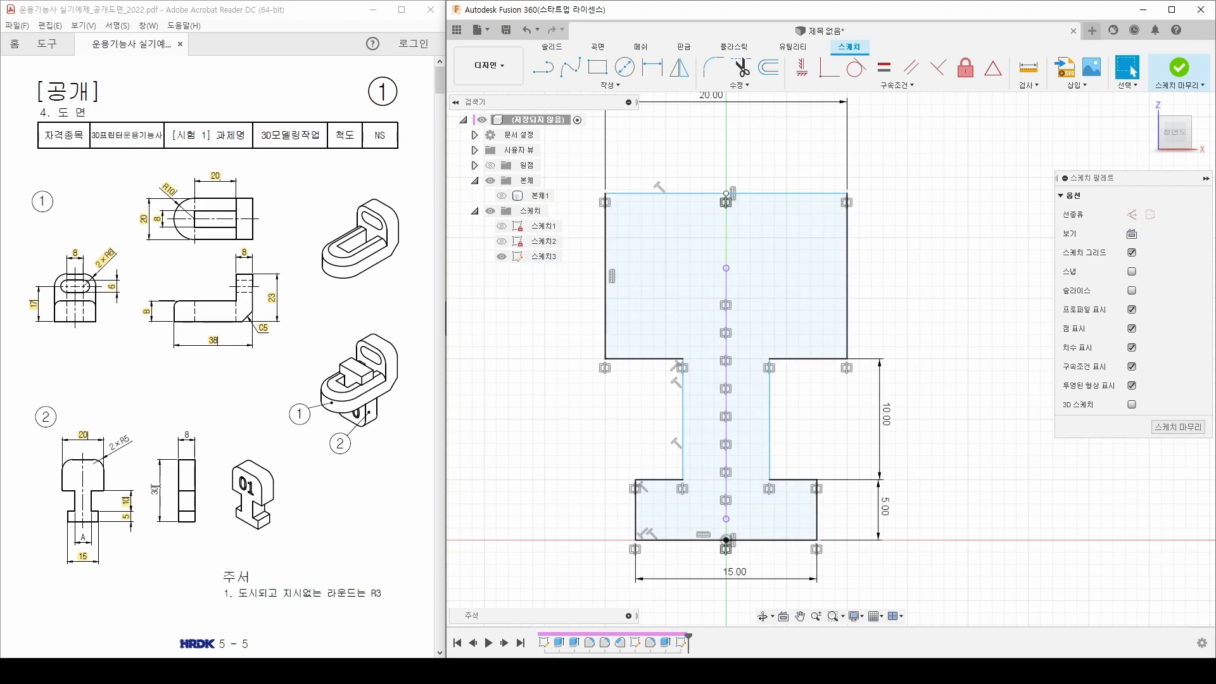
# Highlight part 2's 30 dimension in the PDF and dimension the profile's overall height from base line to top line as 30 mm
pyautogui.click(156, 488)
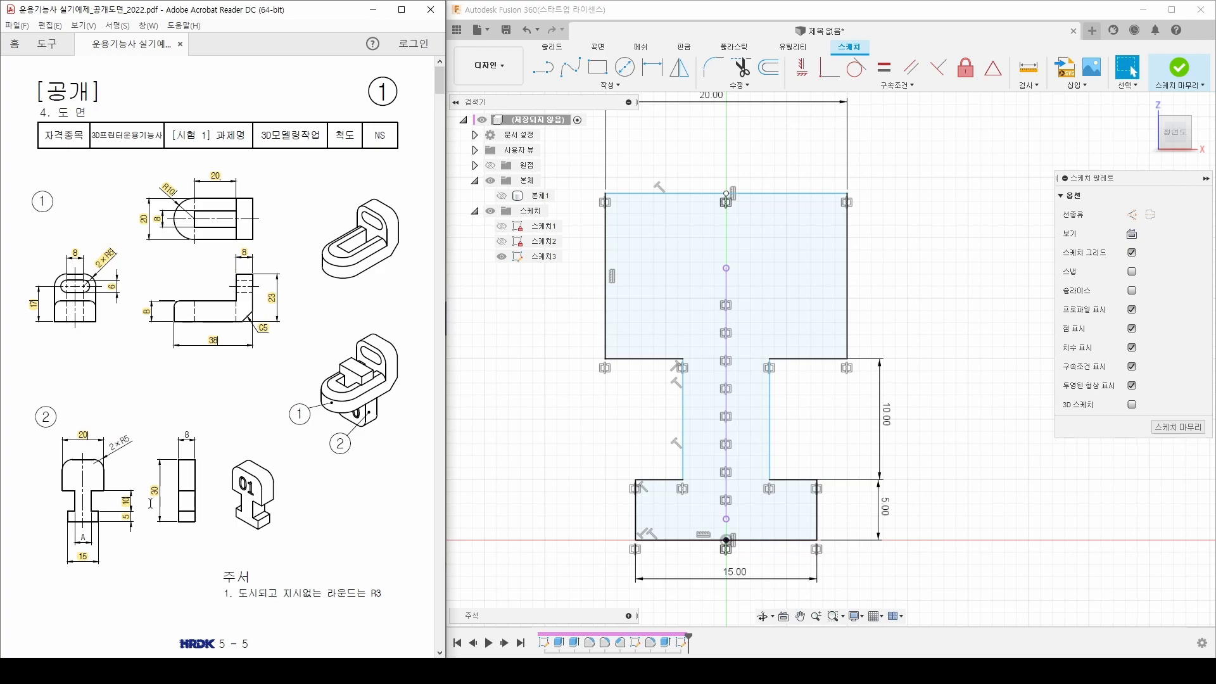
pyautogui.click(910, 367)
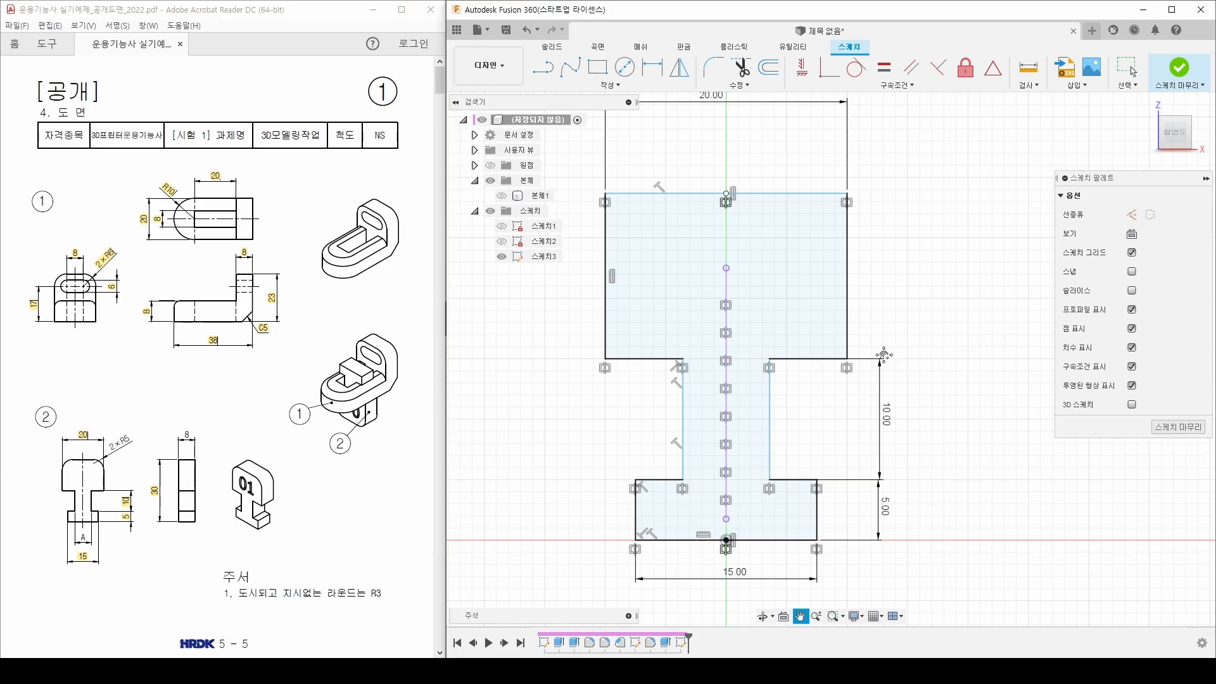
pyautogui.scroll(-1, 886, 351)
pyautogui.press('d')
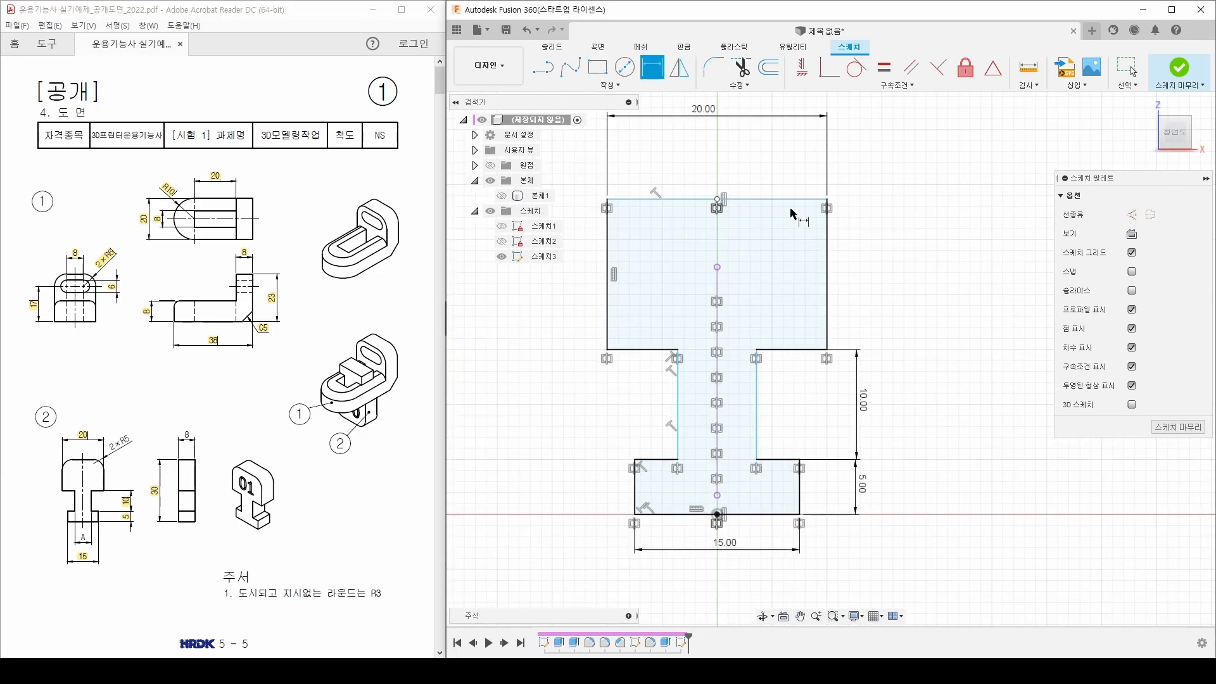
pyautogui.click(792, 200)
pyautogui.click(765, 514)
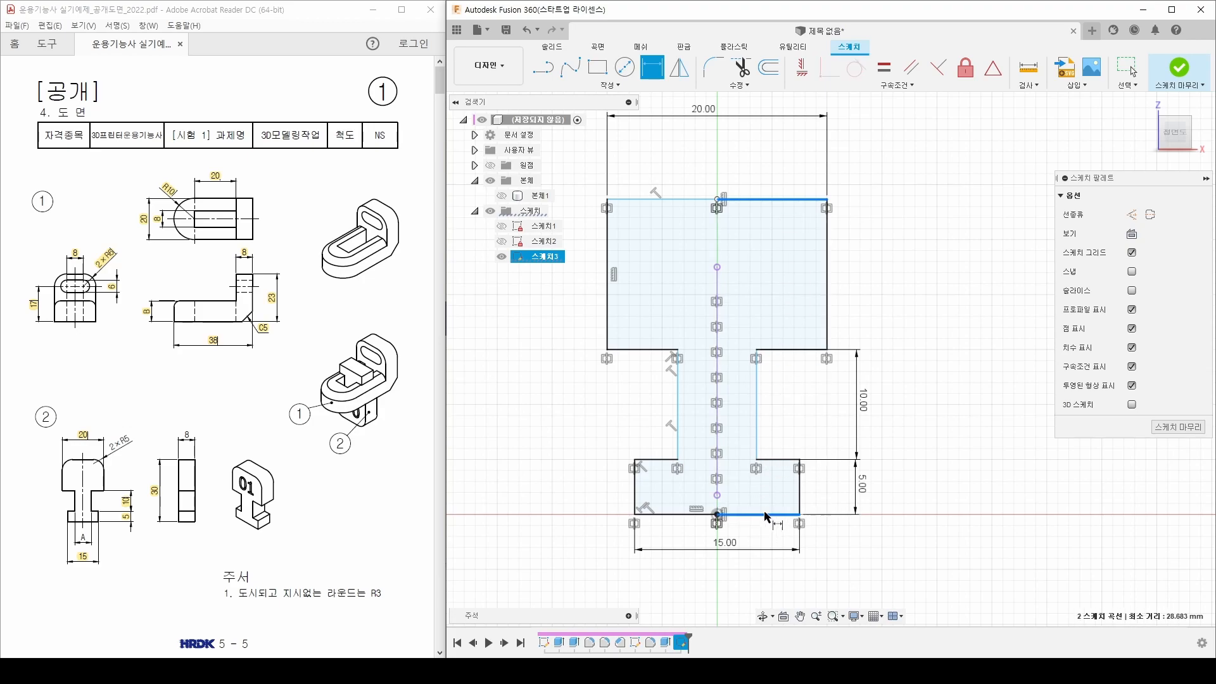
pyautogui.click(934, 364)
pyautogui.write('30')
pyautogui.press('Return')
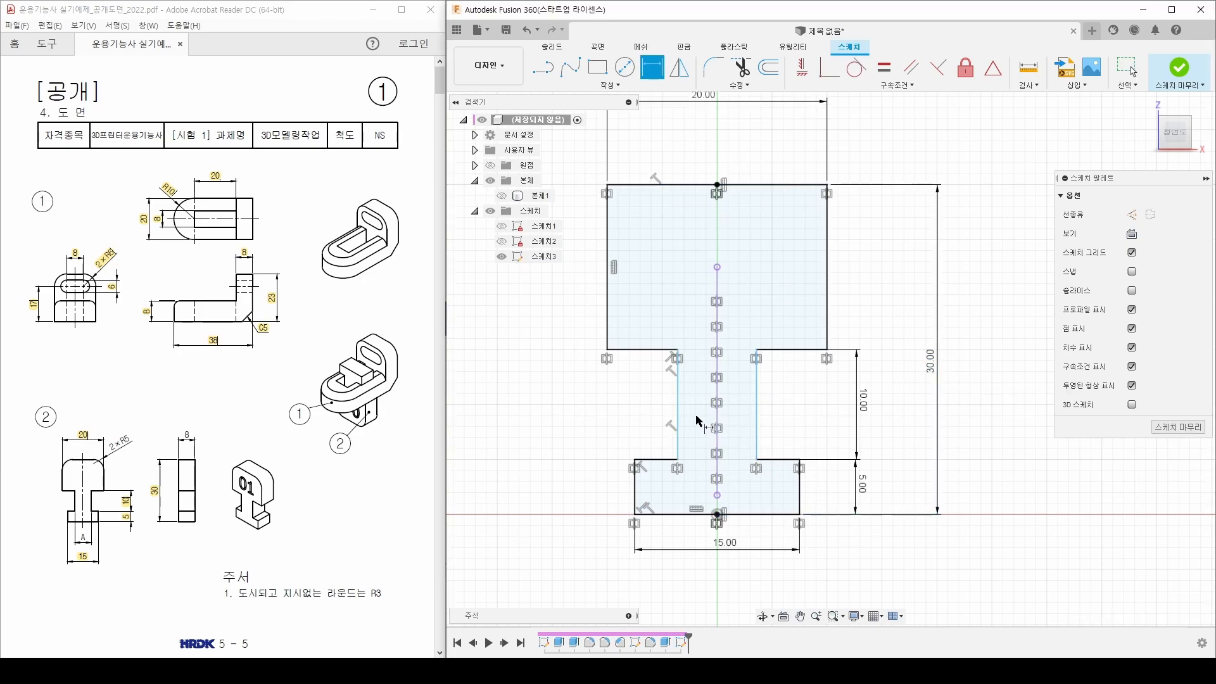
# Locate dimension A of part 2 in the exam PDF and dimension the width of the profile's neck as 8 mm in Fusion 360
pyautogui.moveTo(78, 537); pyautogui.dragTo(88, 537)
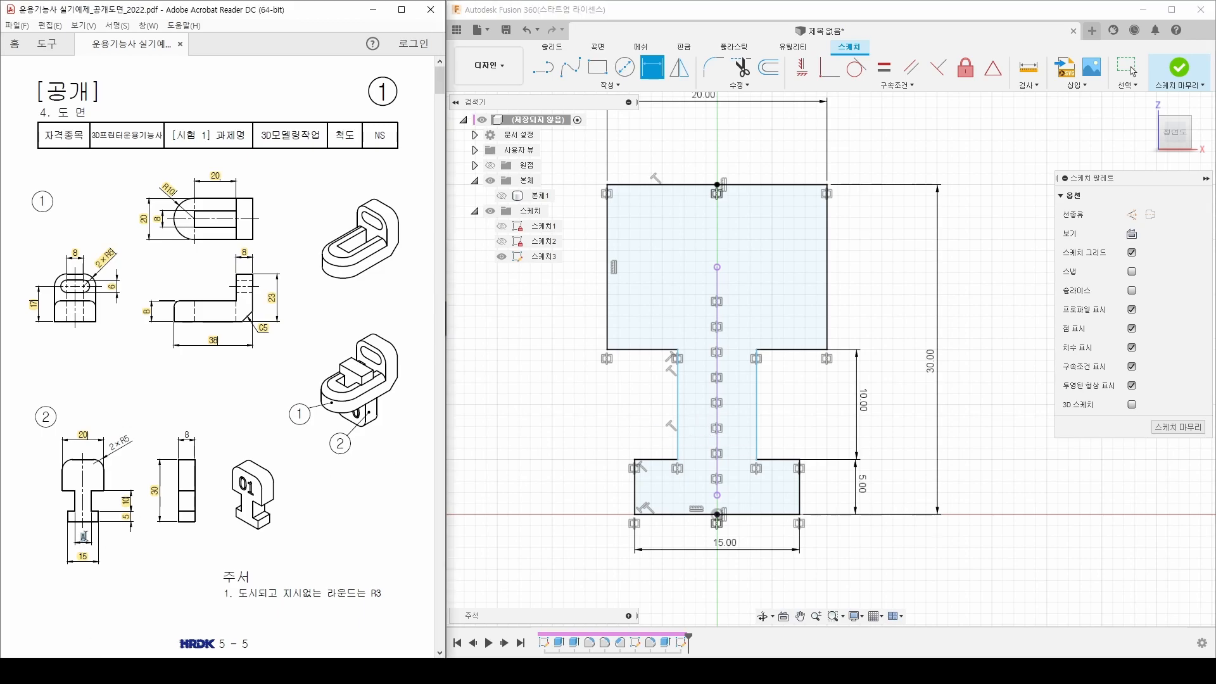
pyautogui.click(107, 546)
pyautogui.moveTo(348, 239); pyautogui.dragTo(358, 241)
pyautogui.press('Escape')
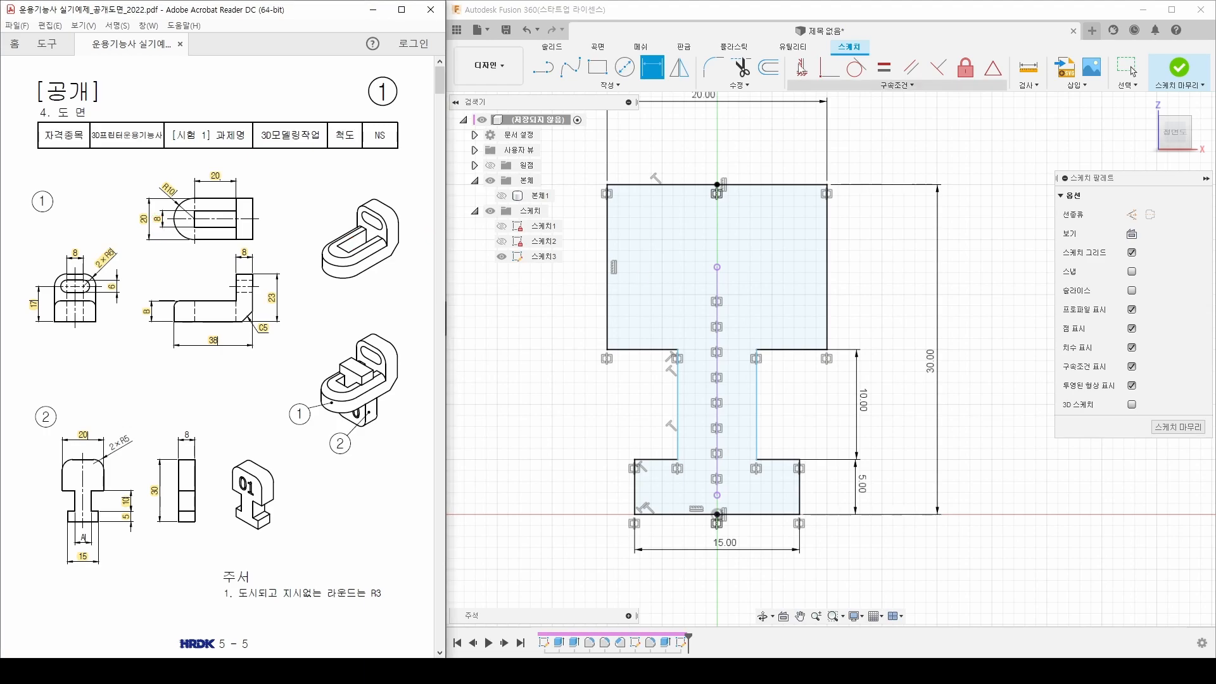
pyautogui.click(707, 132)
pyautogui.click(677, 405)
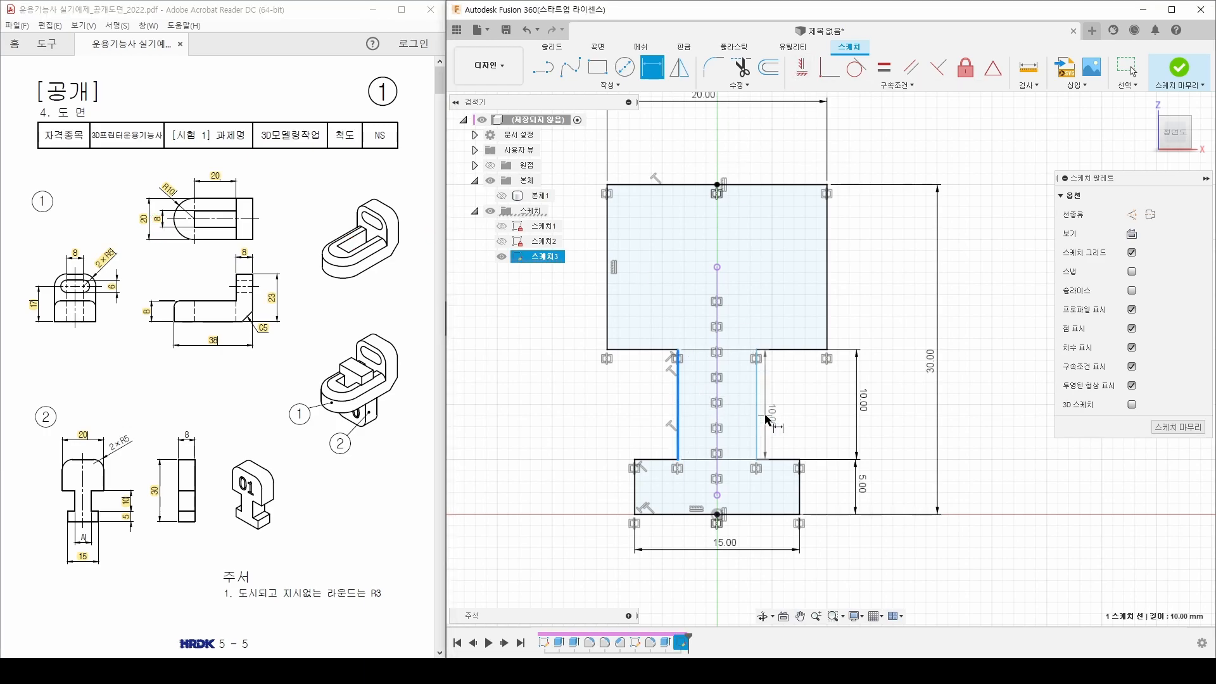
pyautogui.click(759, 418)
pyautogui.click(692, 538)
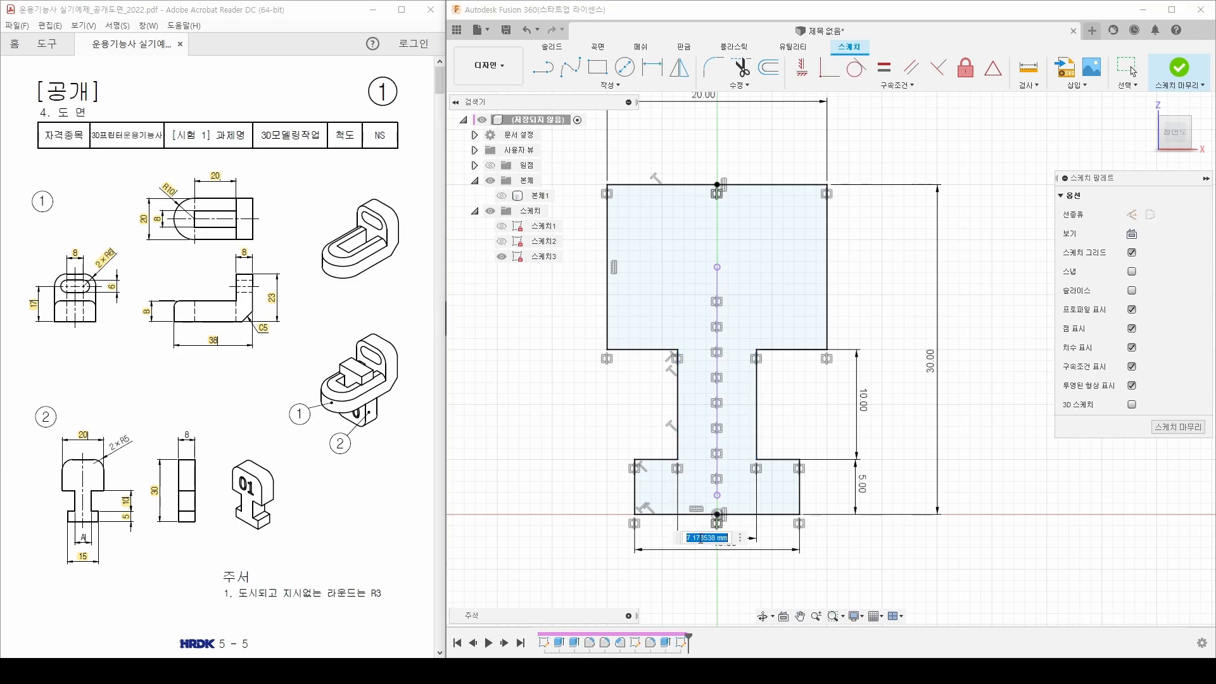
pyautogui.write('8')
pyautogui.press('Return')
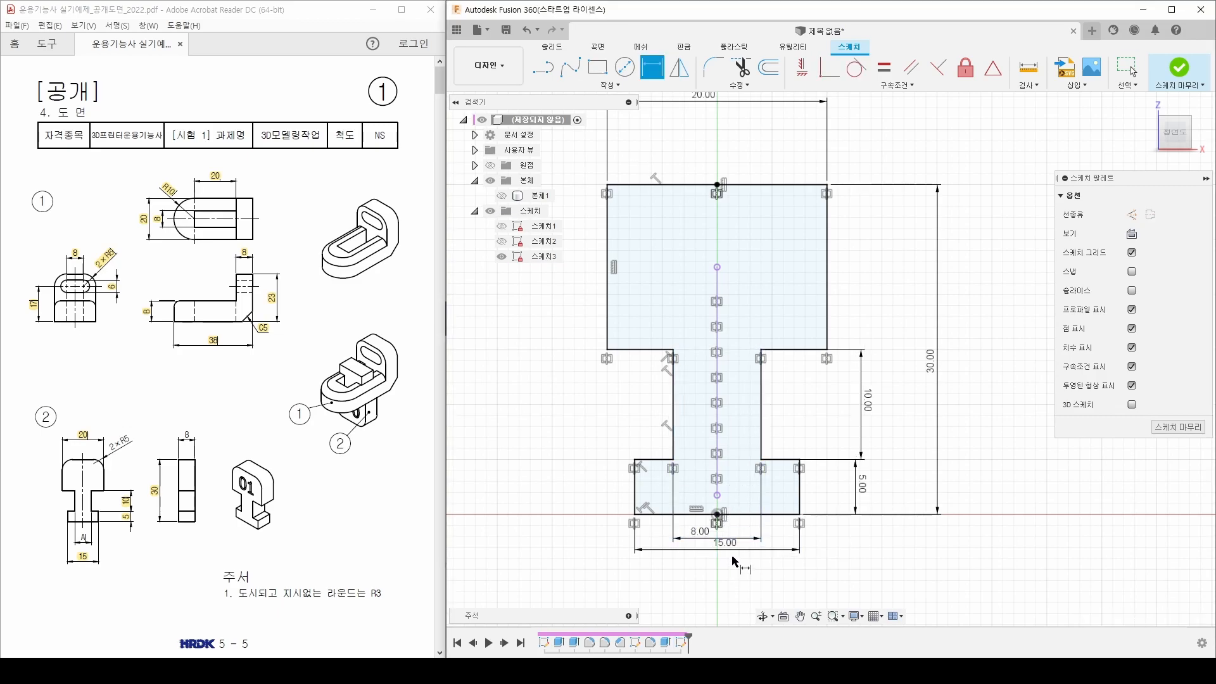
# Space the neck and base width dimensions apart below the profile and highlight part 2's dimension A in the PDF
pyautogui.moveTo(732, 552)
pyautogui.mouseDown()
pyautogui.moveTo(731, 578)
pyautogui.moveTo(712, 553)
pyautogui.mouseUp()
pyautogui.doubleClick(82, 536)
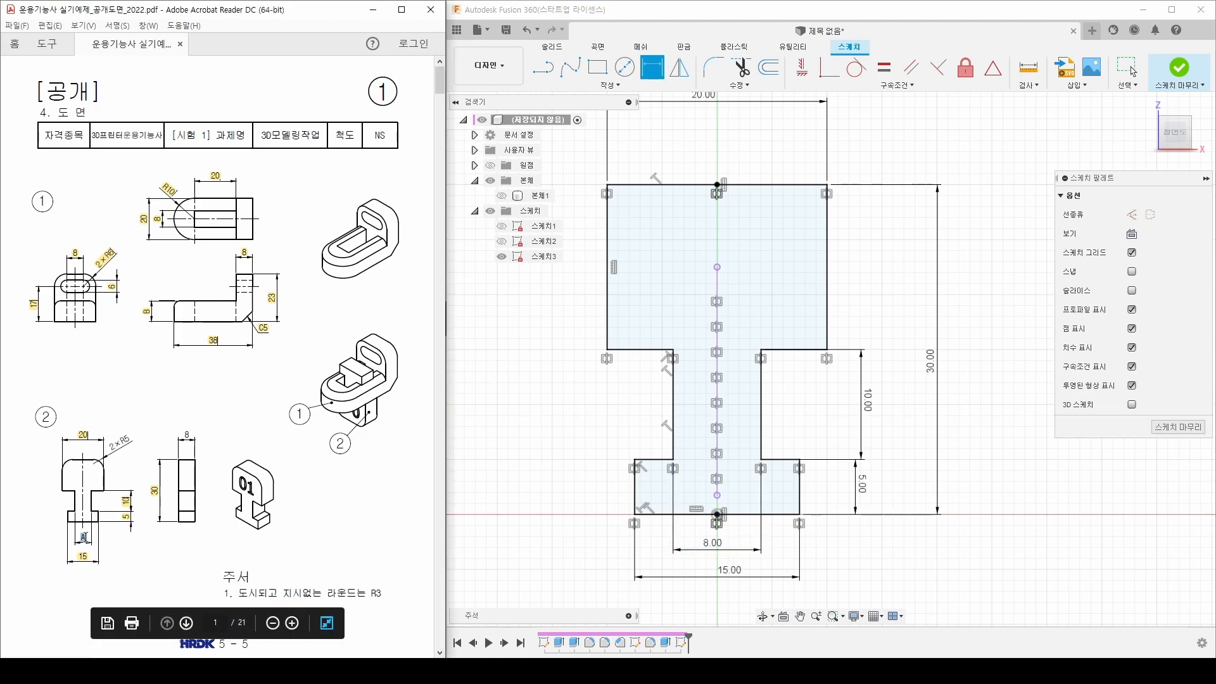
pyautogui.click(104, 521)
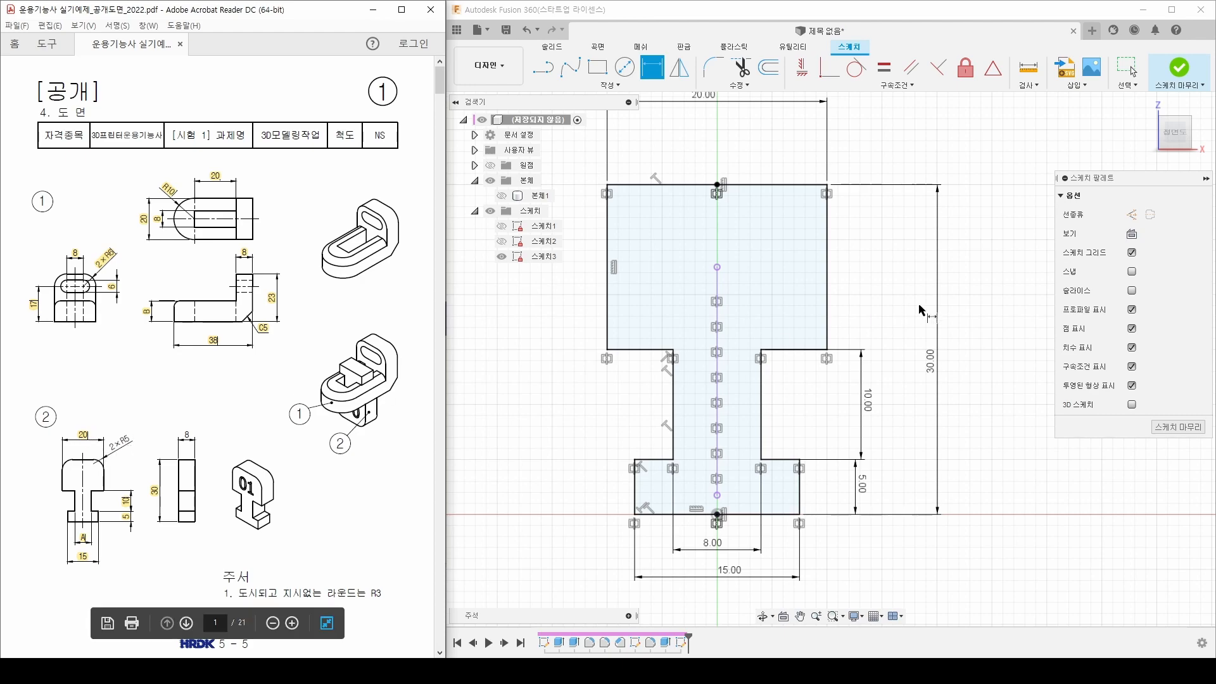
# Finish part 2's profile sketch in Fusion 360
pyautogui.scroll(-2, 645, 393)
pyautogui.moveTo(615, 396); pyautogui.dragTo(641, 410, button='middle')
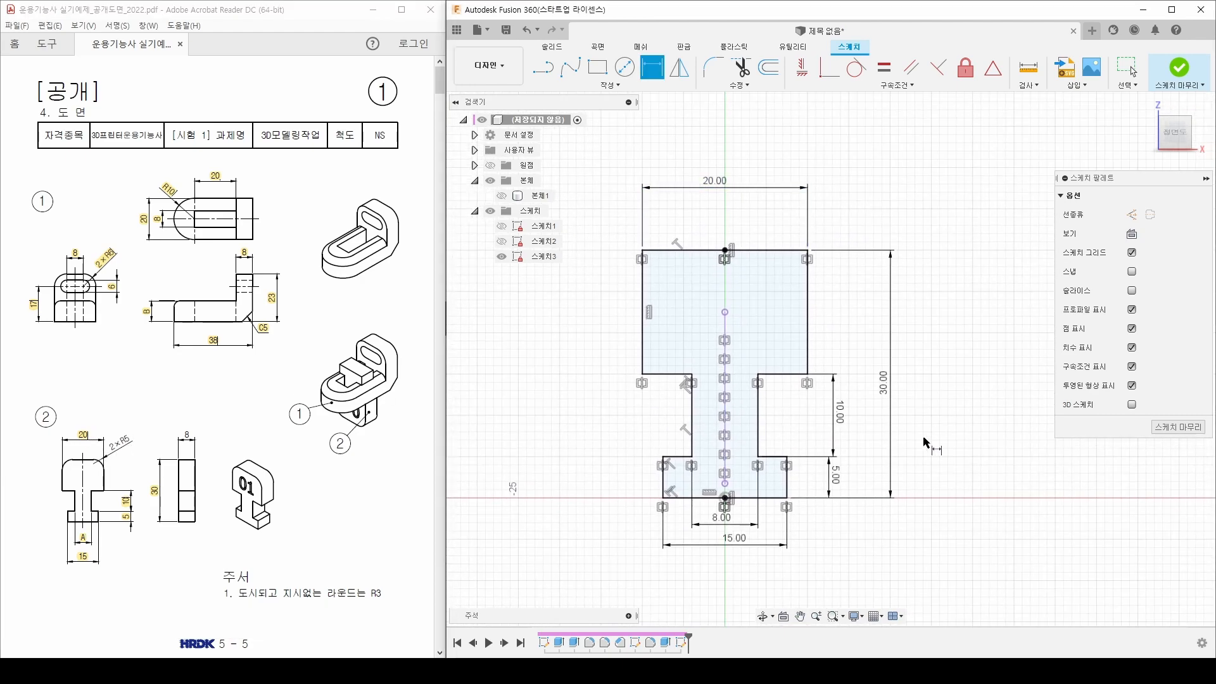
pyautogui.click(1179, 68)
pyautogui.scroll(2, 864, 336)
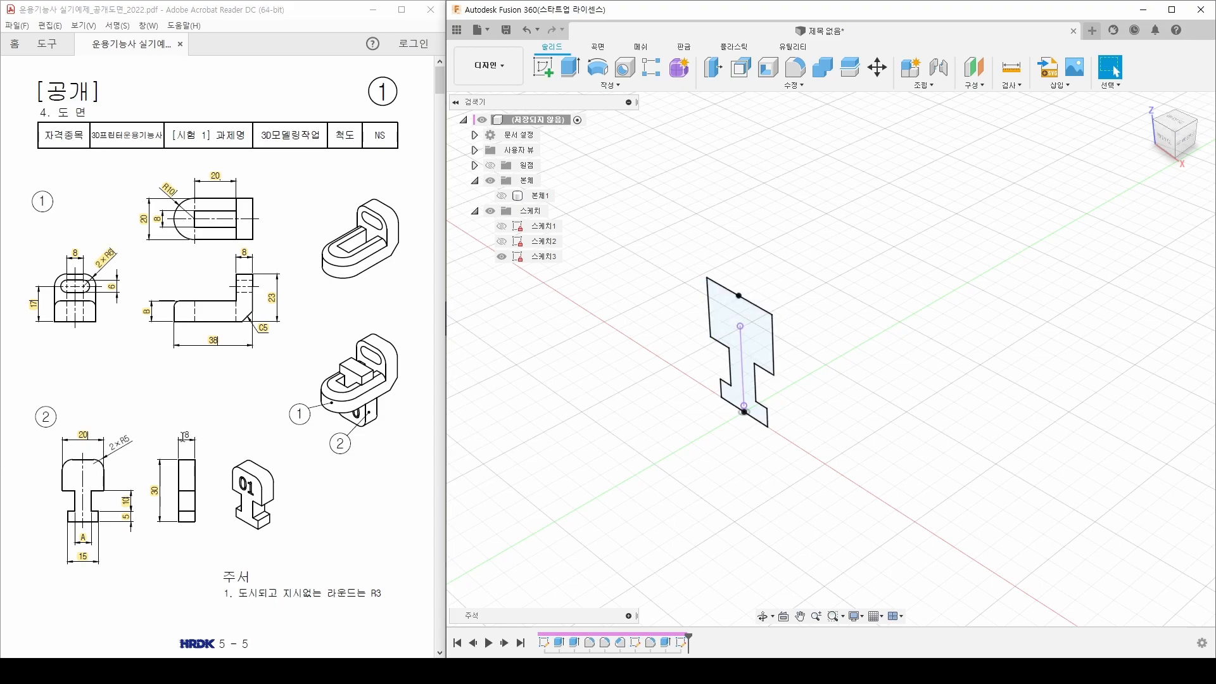
# Highlight part 2's thickness dimension 8 in the PDF and extrude the profile 8 mm as a new body in Fusion 360
pyautogui.click(206, 418)
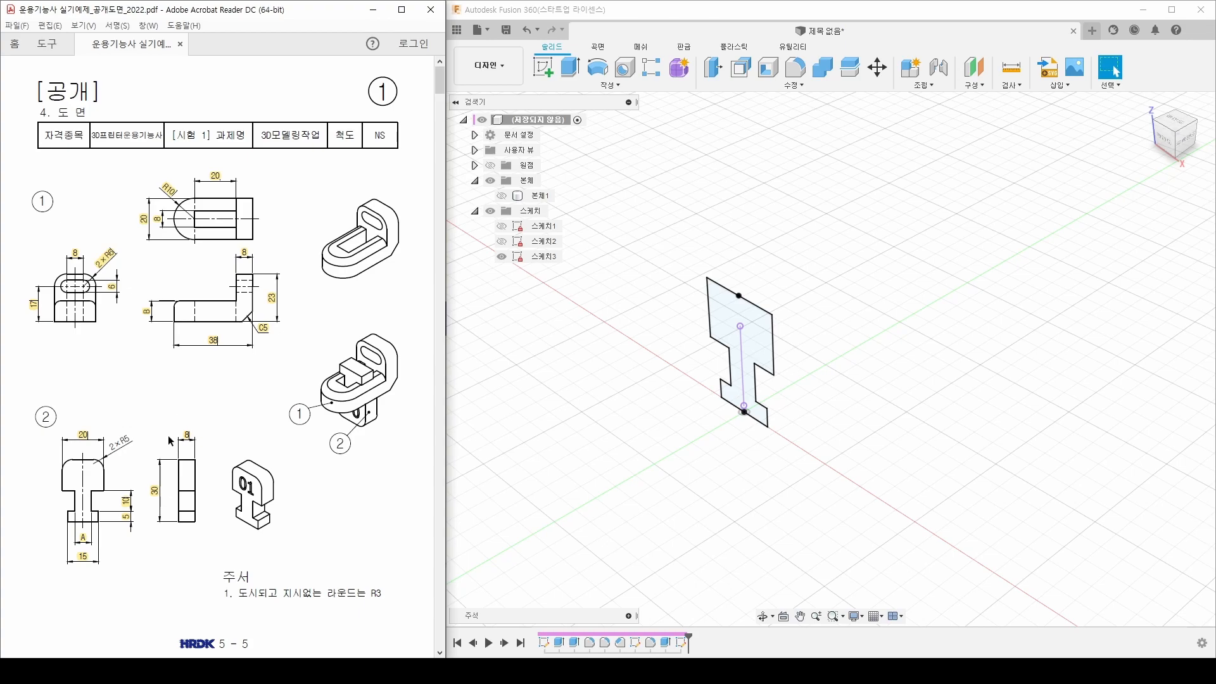
pyautogui.click(569, 66)
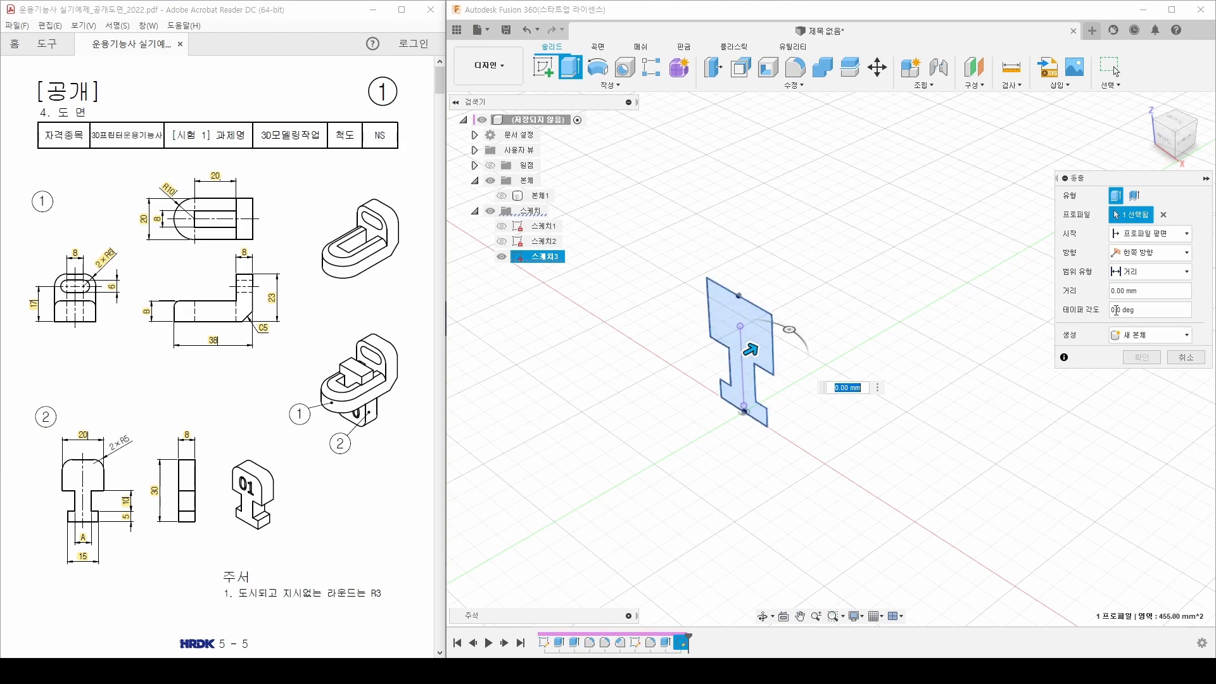
pyautogui.write('8')
pyautogui.click(1142, 356)
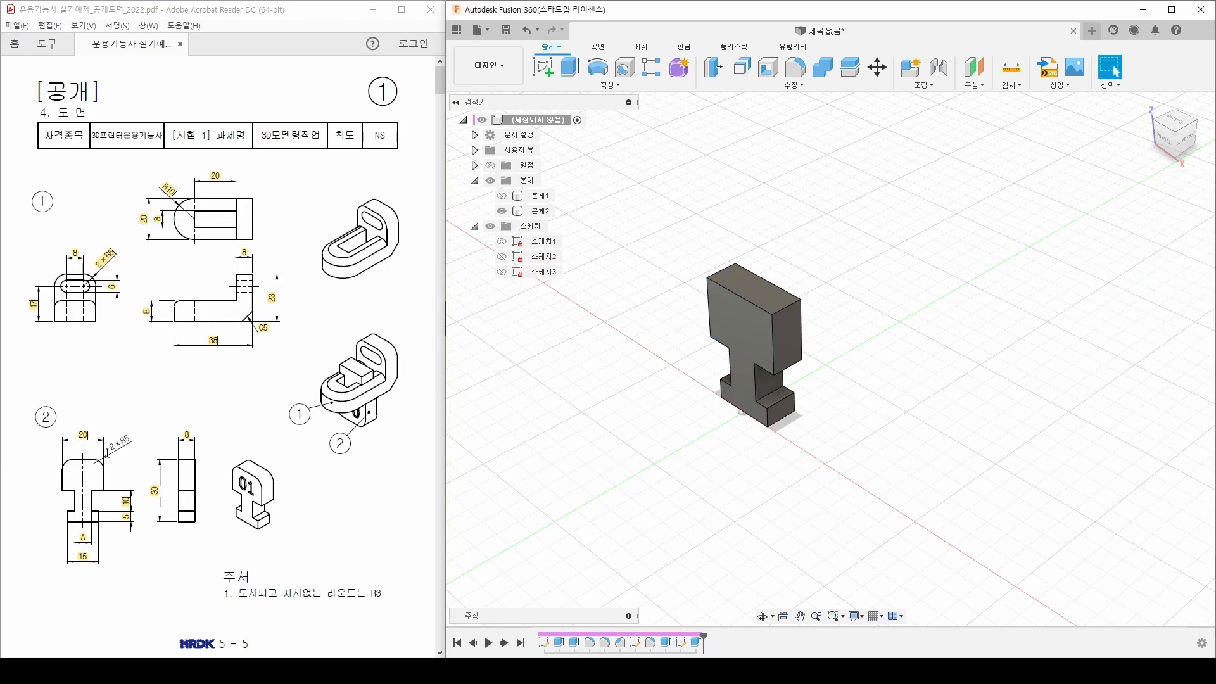
# Highlight part 2's 2×R5 note in the PDF and fillet the two upper corner edges of the body with a 5 mm radius in Fusion 360
pyautogui.click(114, 446)
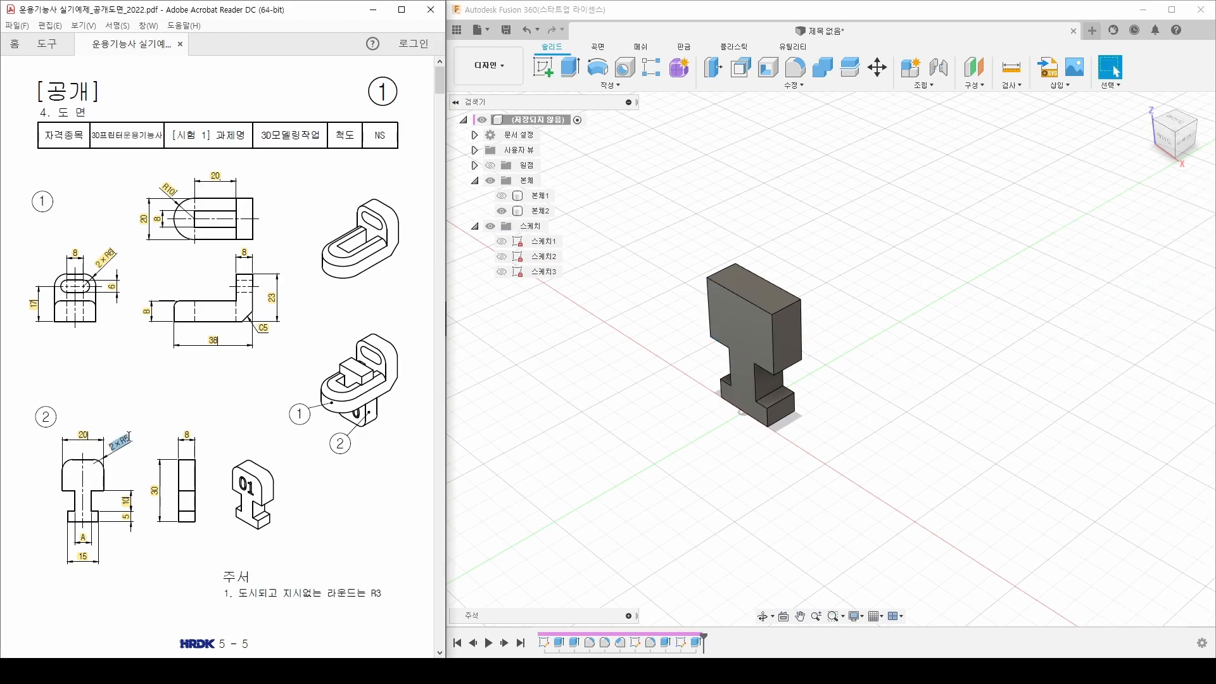
pyautogui.click(117, 451)
pyautogui.click(785, 87)
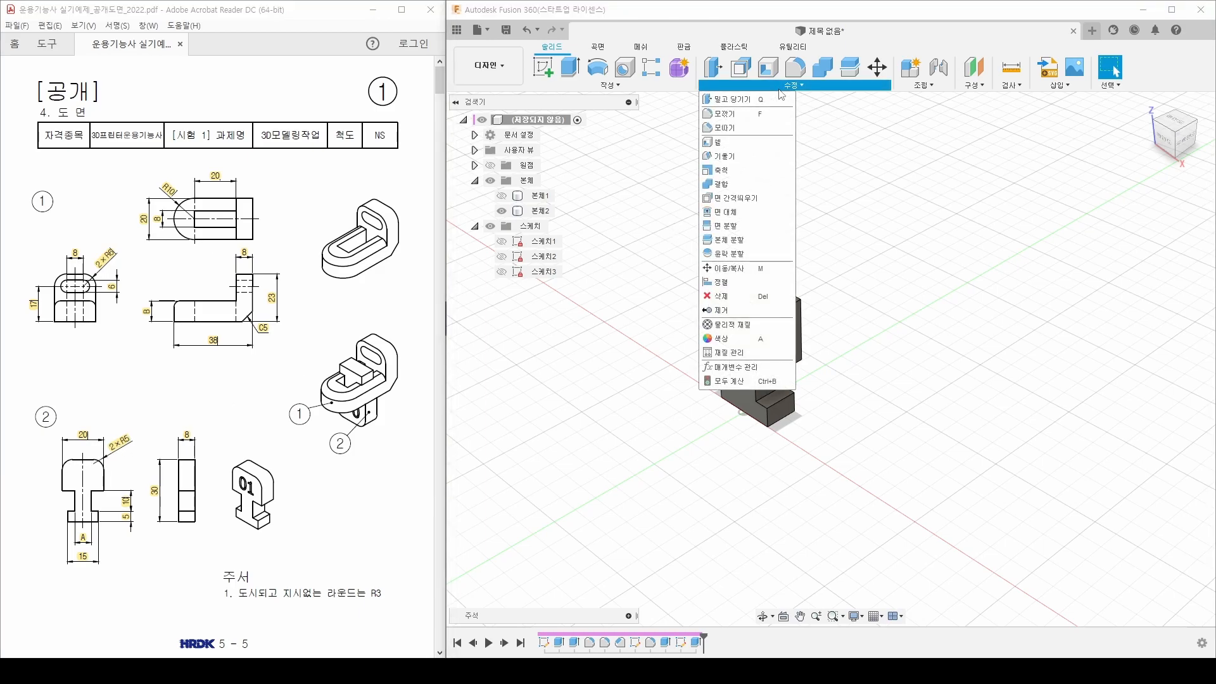
pyautogui.click(754, 116)
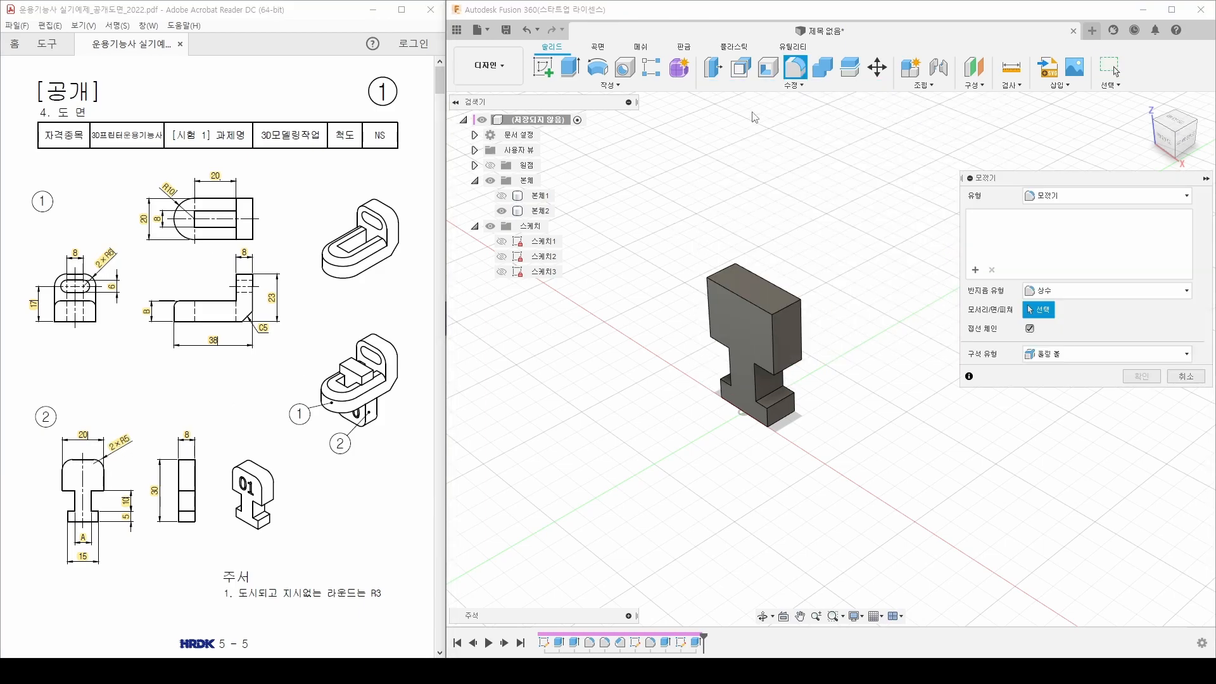
pyautogui.click(730, 264)
pyautogui.click(787, 306)
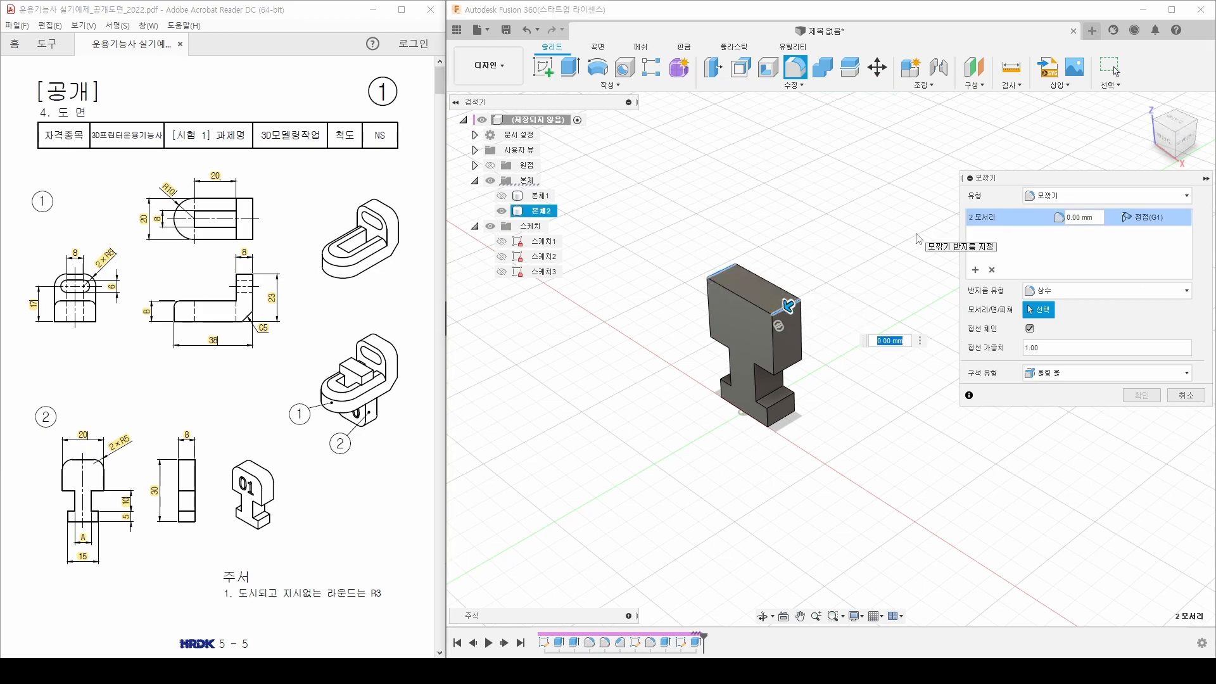
pyautogui.write('5')
pyautogui.press('Return')
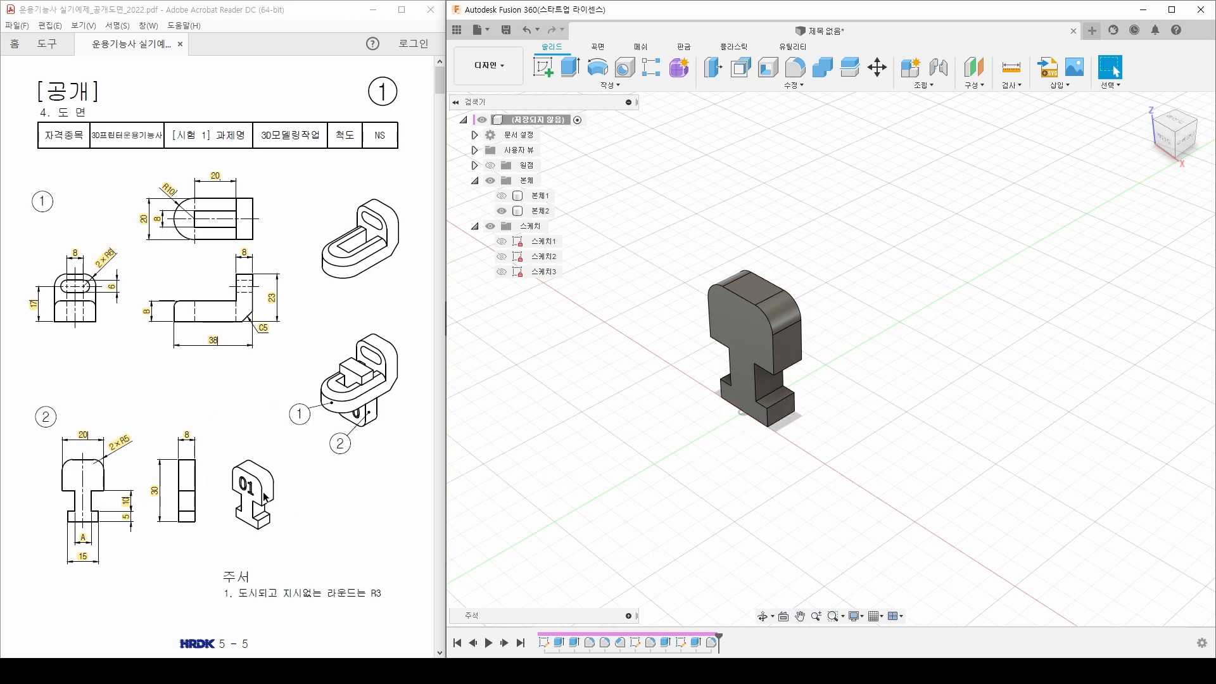
# Start a sketch on part 2's front face and add the text "01", 10 mm high, beside the body
pyautogui.click(544, 68)
pyautogui.click(732, 318)
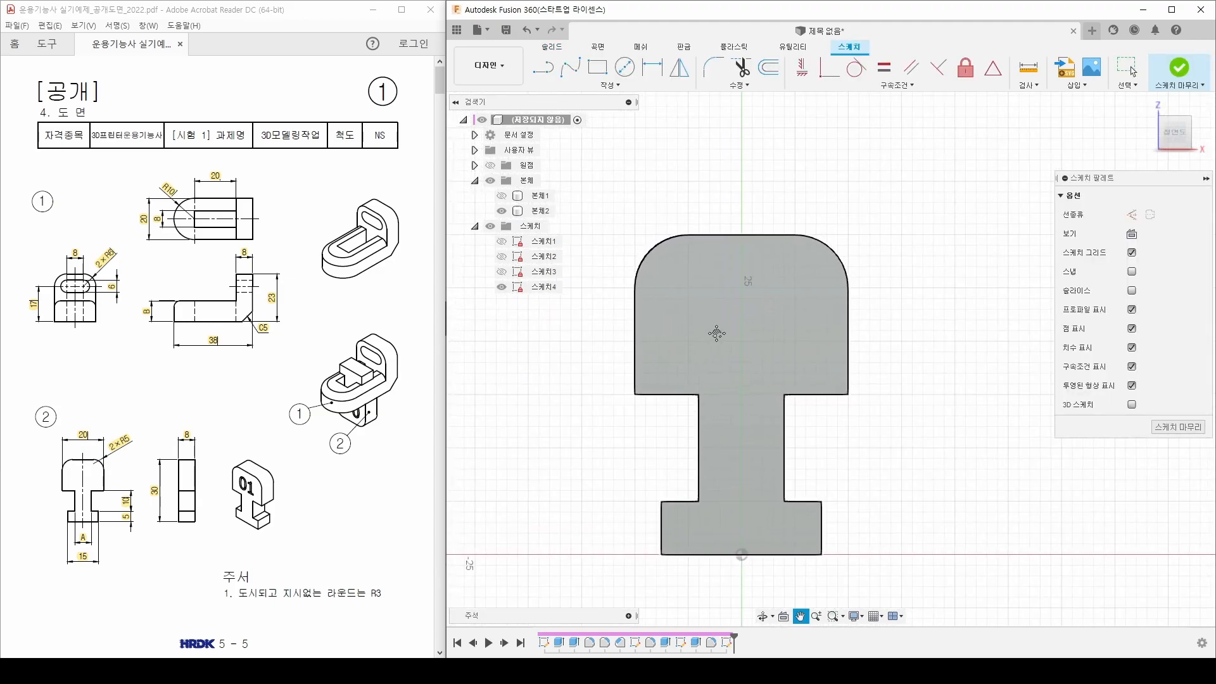
pyautogui.click(598, 86)
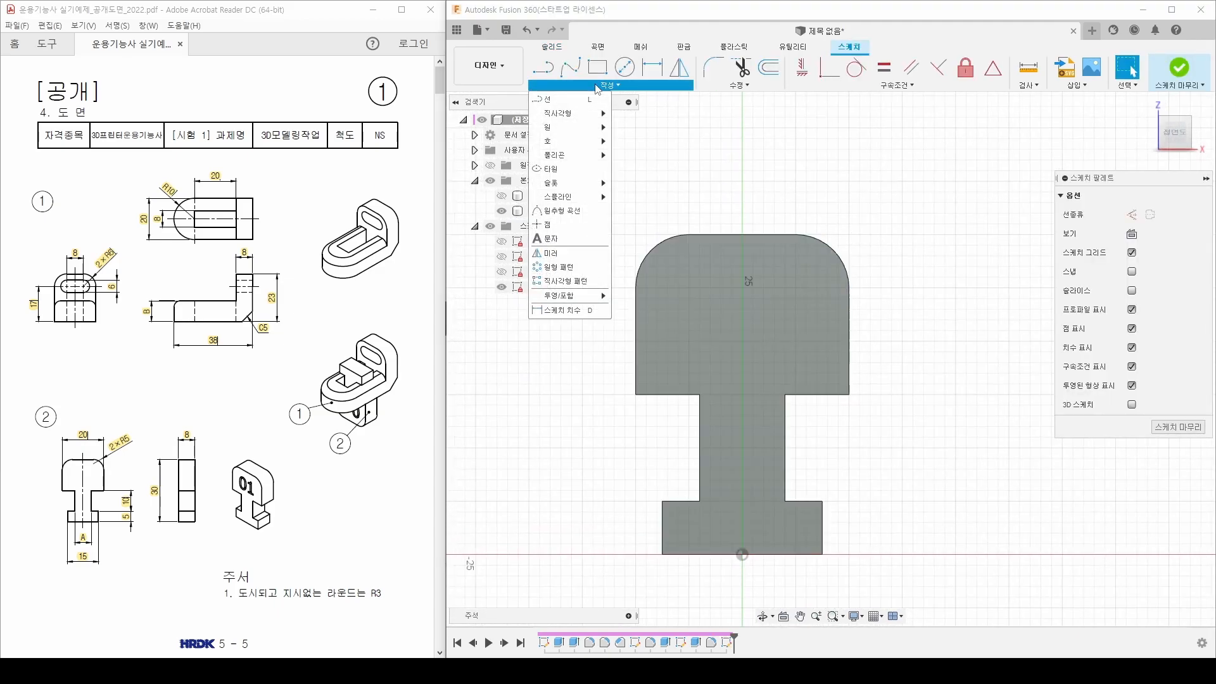
pyautogui.click(565, 240)
pyautogui.click(809, 261)
pyautogui.click(942, 361)
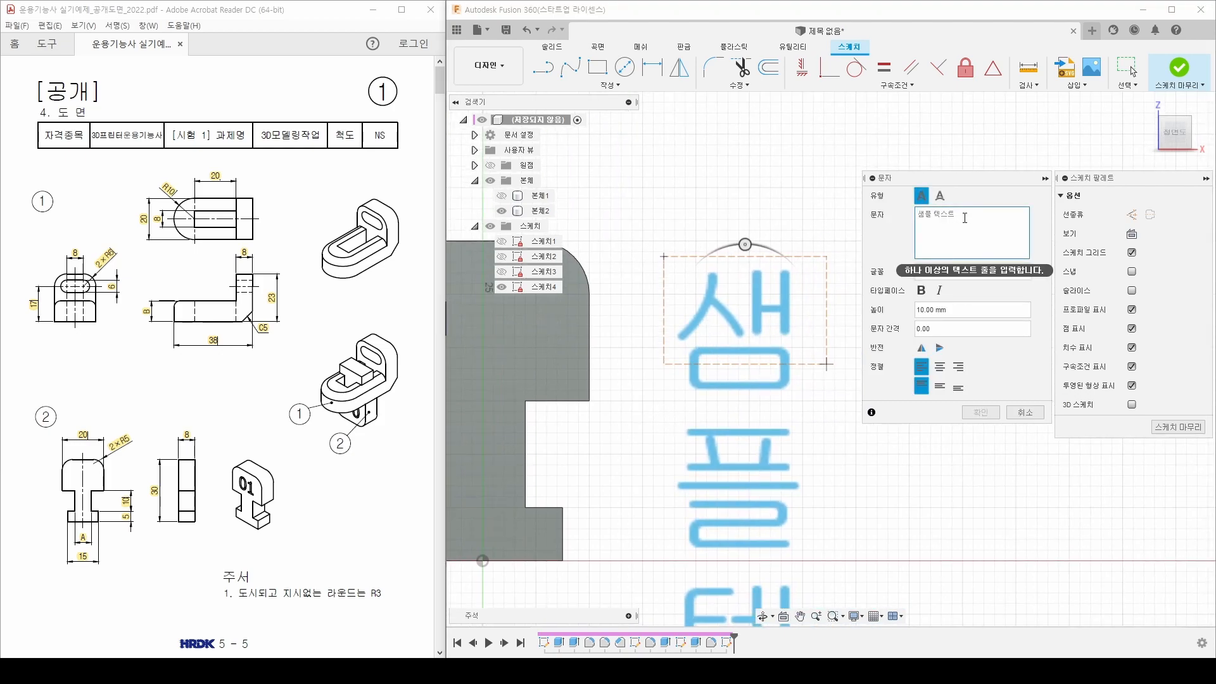
pyautogui.write('01')
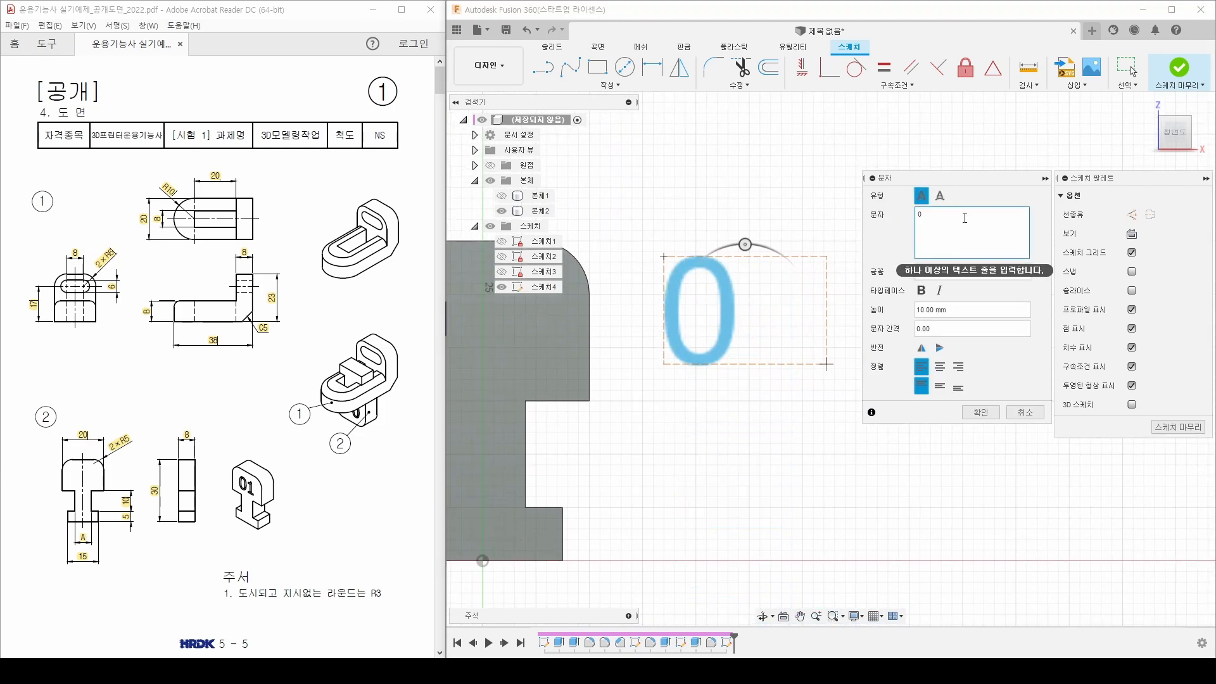
pyautogui.click(981, 412)
# Adjust the frame around the "01" text and constrain its upper edge to be horizontal
pyautogui.moveTo(690, 409); pyautogui.dragTo(772, 417, button='middle')
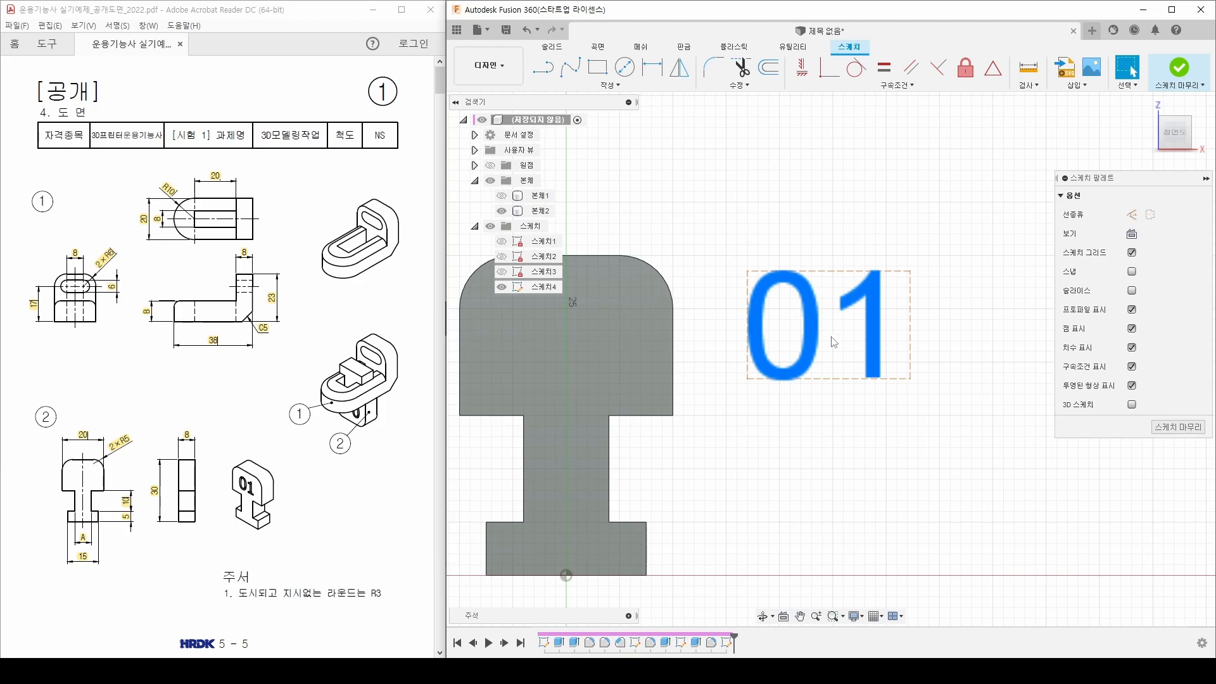
pyautogui.moveTo(815, 315); pyautogui.dragTo(815, 373)
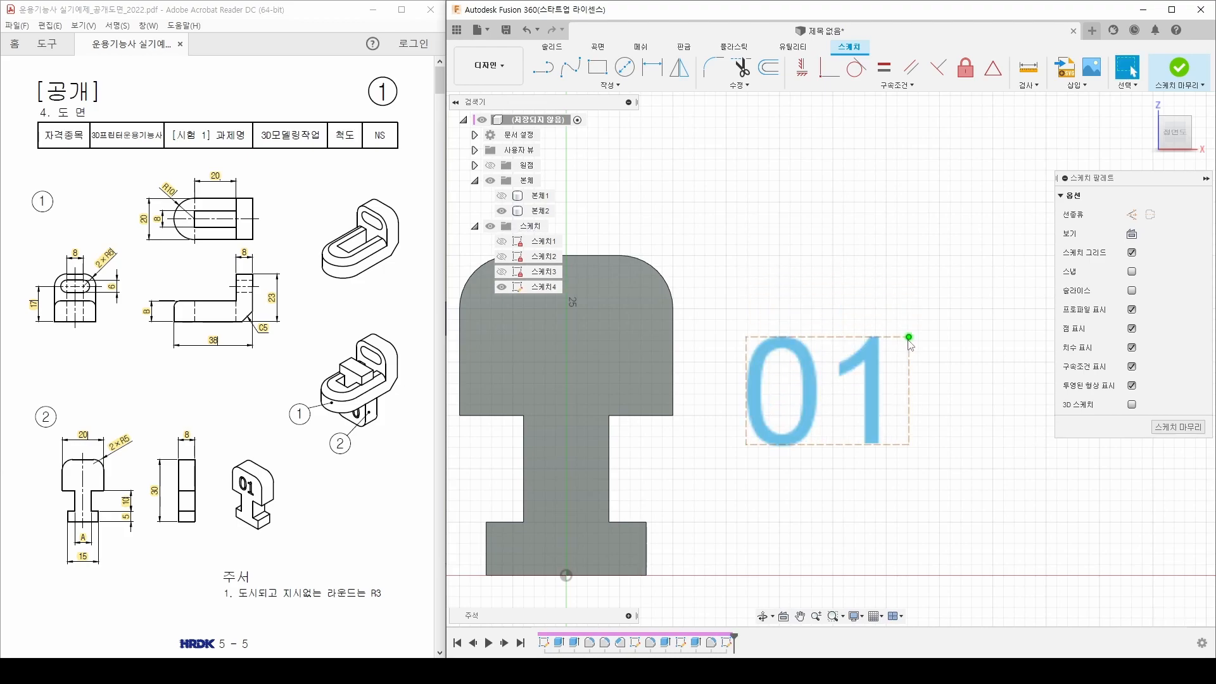
pyautogui.moveTo(908, 340); pyautogui.dragTo(927, 306)
pyautogui.moveTo(932, 446)
pyautogui.mouseDown()
pyautogui.moveTo(905, 494)
pyautogui.moveTo(810, 556)
pyautogui.moveTo(779, 556)
pyautogui.moveTo(895, 505)
pyautogui.moveTo(950, 415)
pyautogui.moveTo(932, 455)
pyautogui.mouseUp()
pyautogui.click(802, 68)
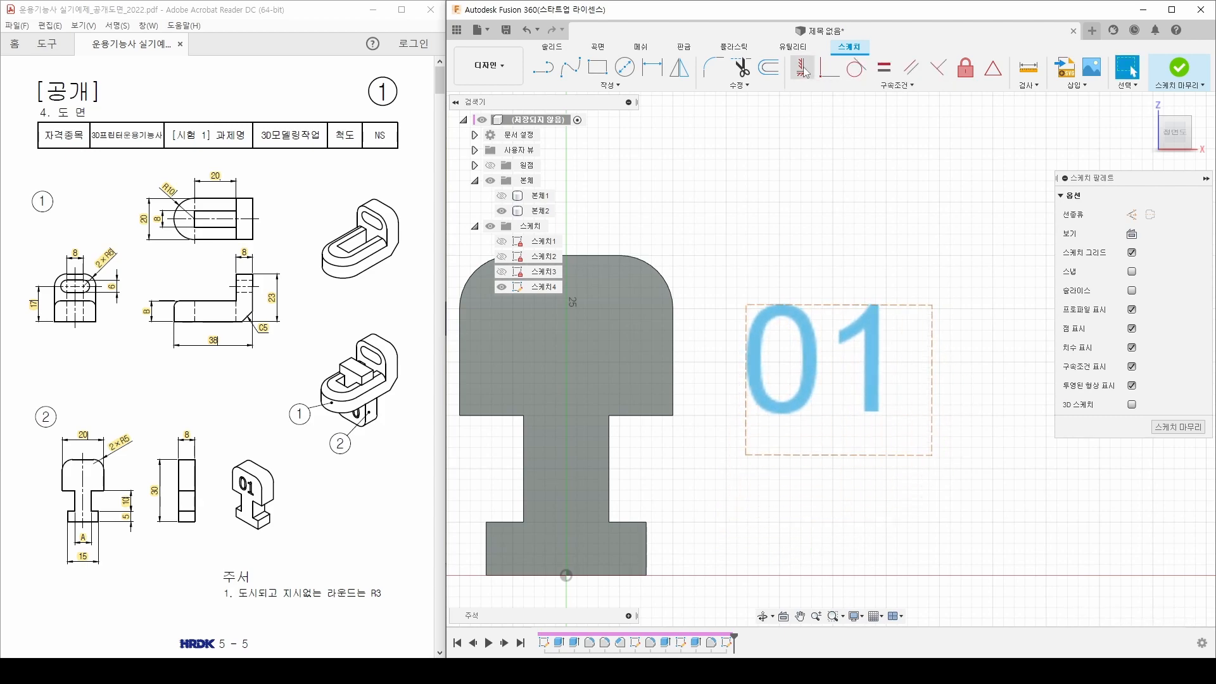
pyautogui.click(826, 306)
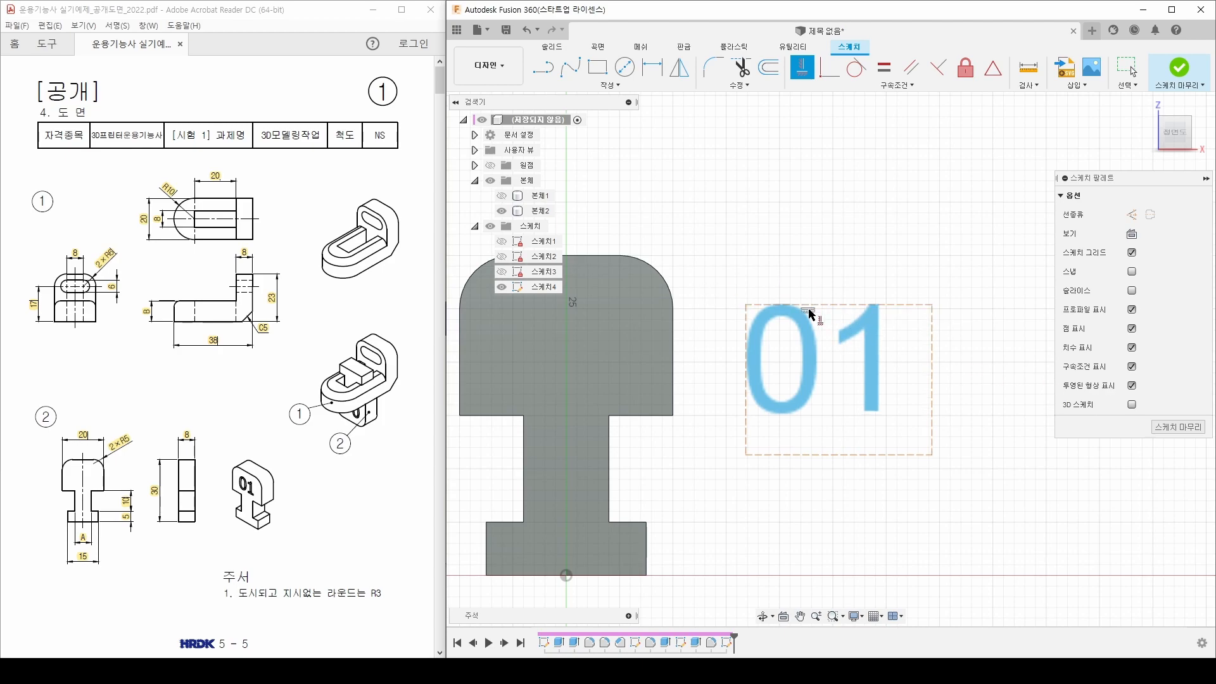
pyautogui.press('Escape')
pyautogui.moveTo(932, 454); pyautogui.dragTo(921, 430)
pyautogui.moveTo(921, 431)
pyautogui.mouseDown(button='middle')
pyautogui.moveTo(963, 402)
pyautogui.moveTo(991, 409)
pyautogui.mouseUp(button='middle')
# Move the "01" text onto the wide head of part 2 and finish the sketch
pyautogui.moveTo(861, 382)
pyautogui.mouseDown()
pyautogui.moveTo(708, 394)
pyautogui.moveTo(603, 360)
pyautogui.mouseUp()
pyautogui.moveTo(603, 361); pyautogui.dragTo(775, 353, button='middle')
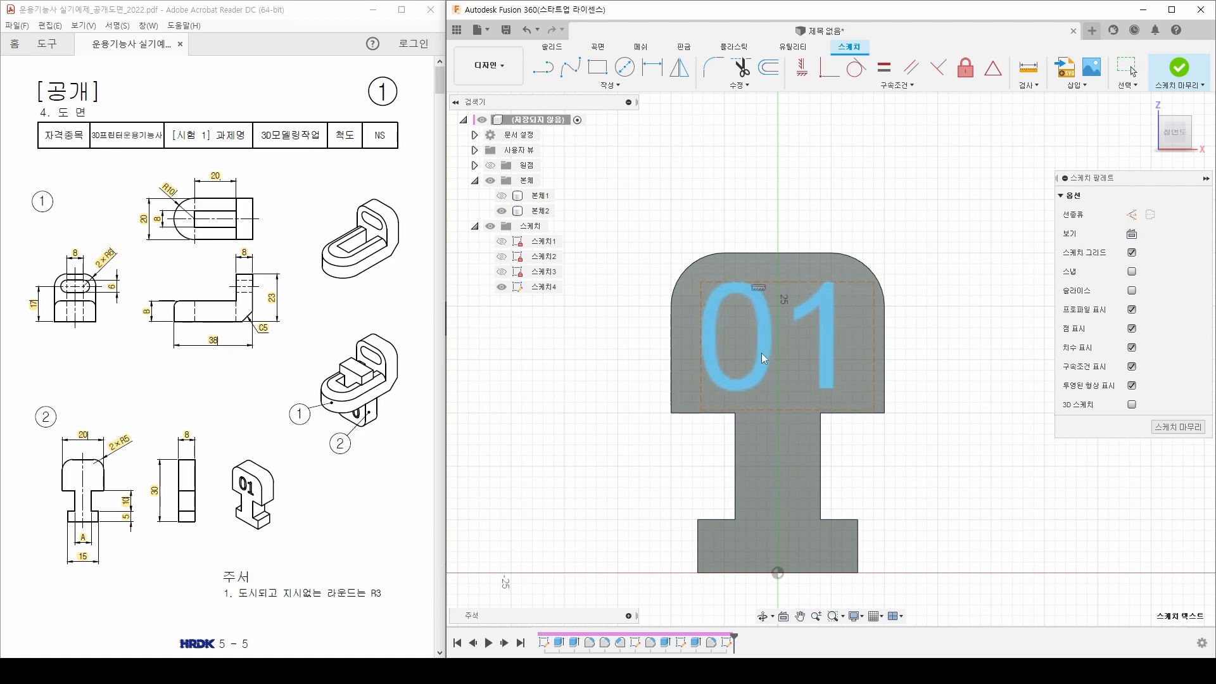
pyautogui.click(762, 352)
pyautogui.click(1172, 68)
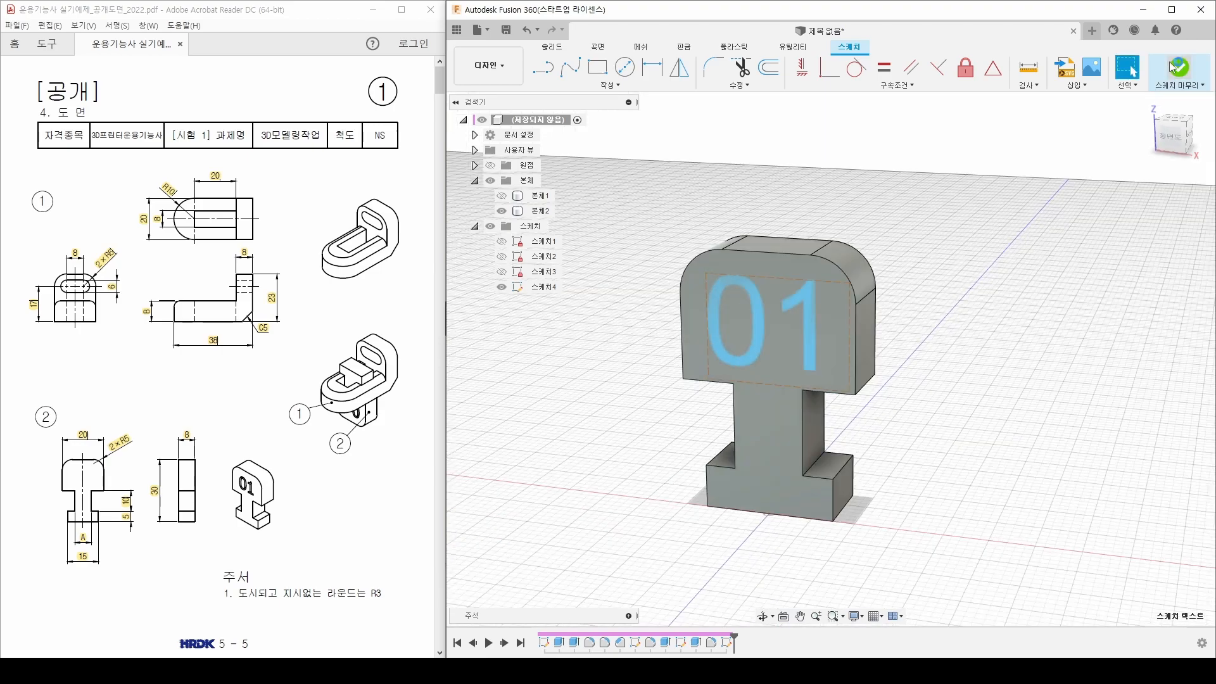
# Extrude only the "01" text by -1 mm as a cut into part 2's front face
pyautogui.scroll(3, 672, 379)
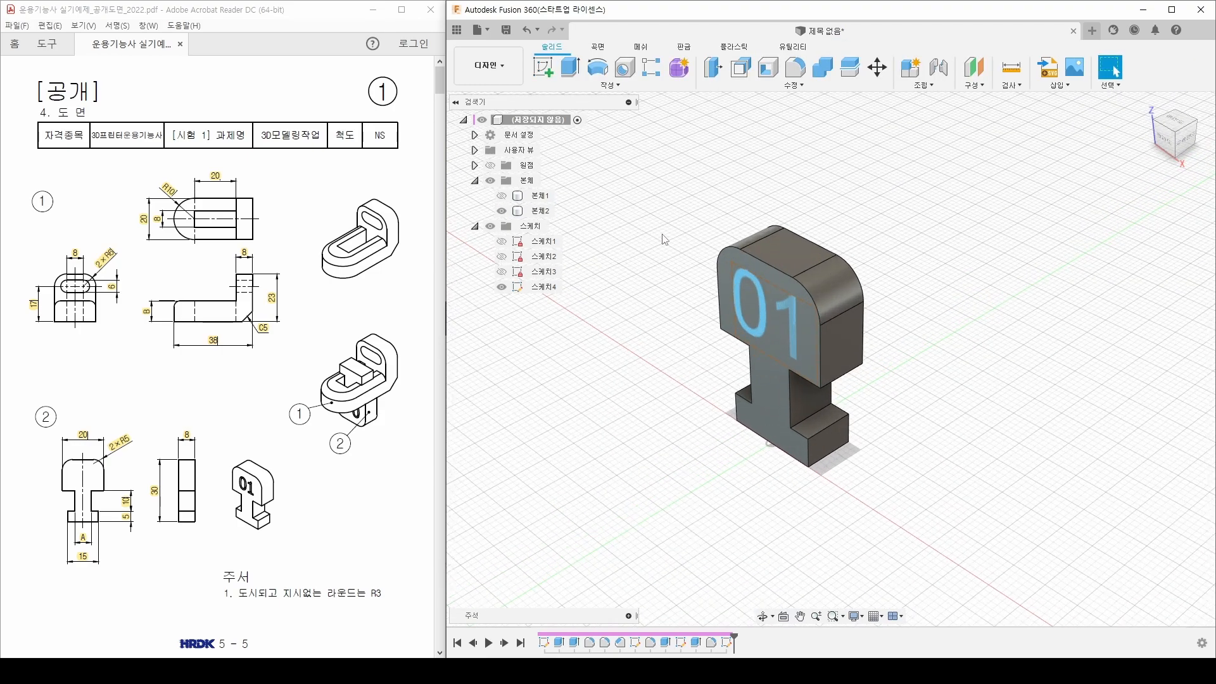
pyautogui.click(571, 67)
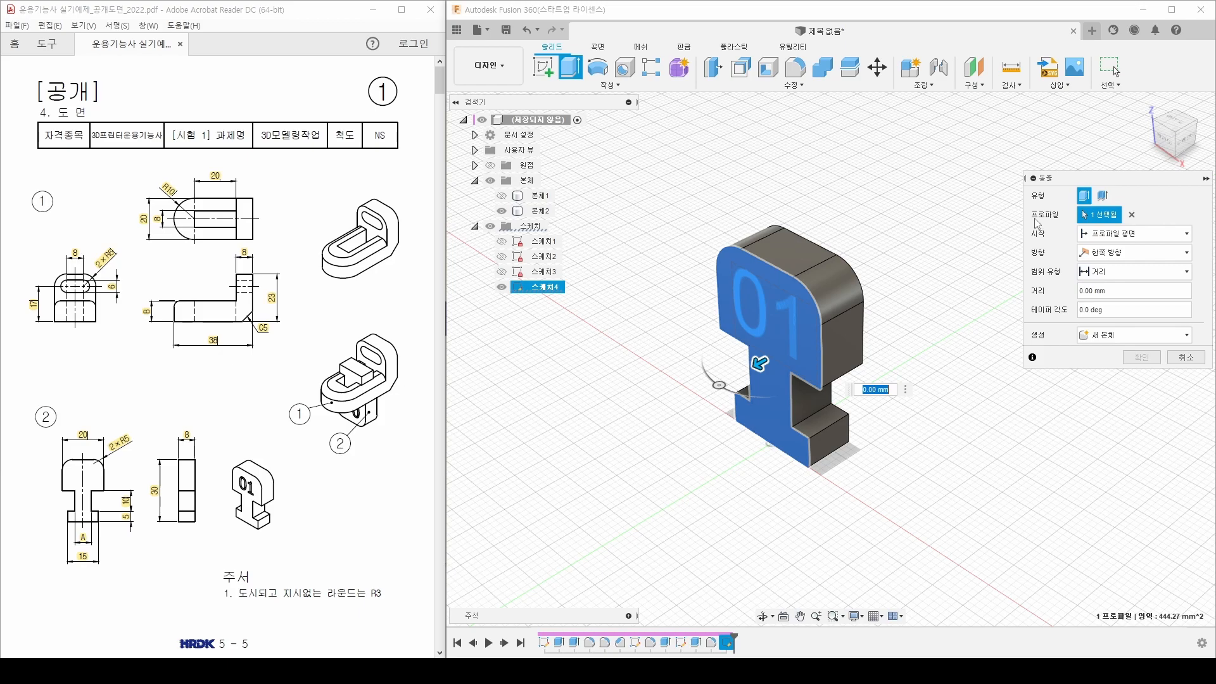
pyautogui.click(1131, 215)
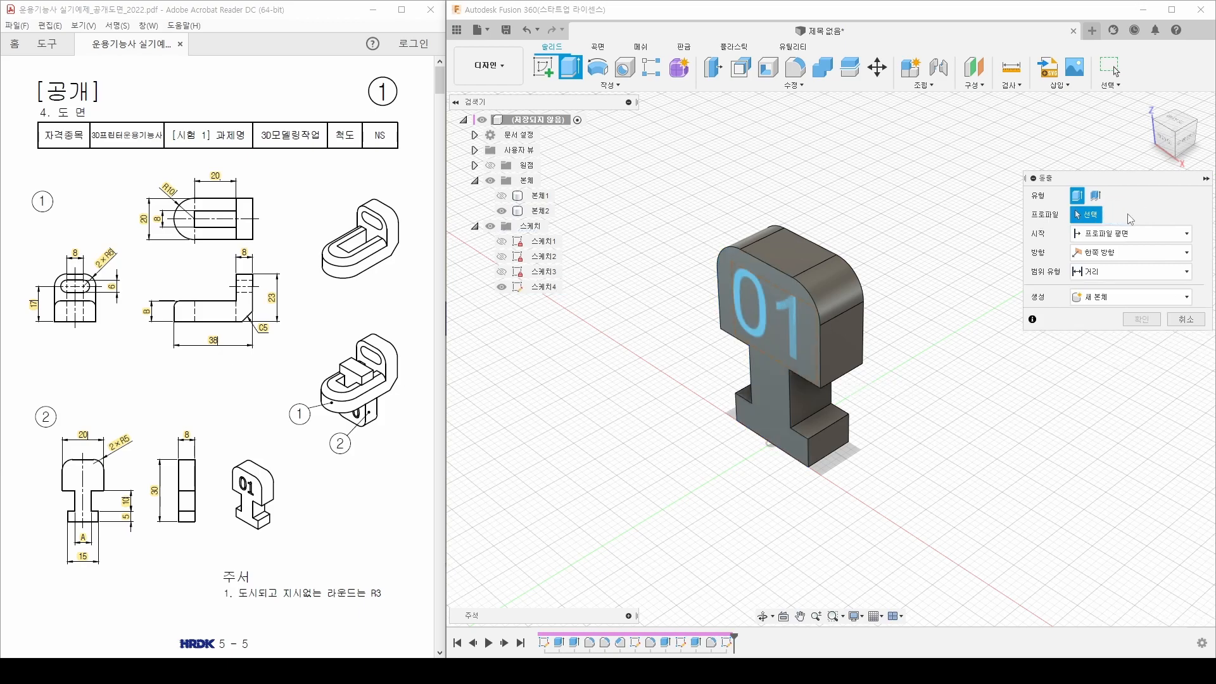
pyautogui.click(763, 310)
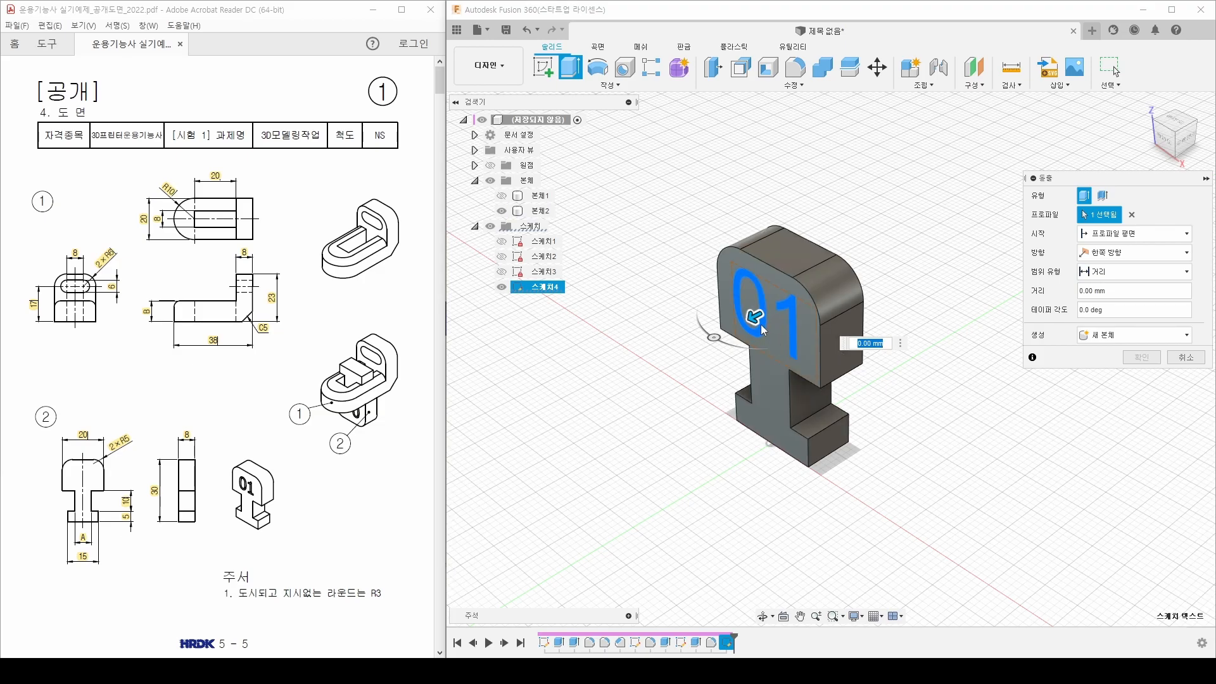
pyautogui.press('BackSpace')
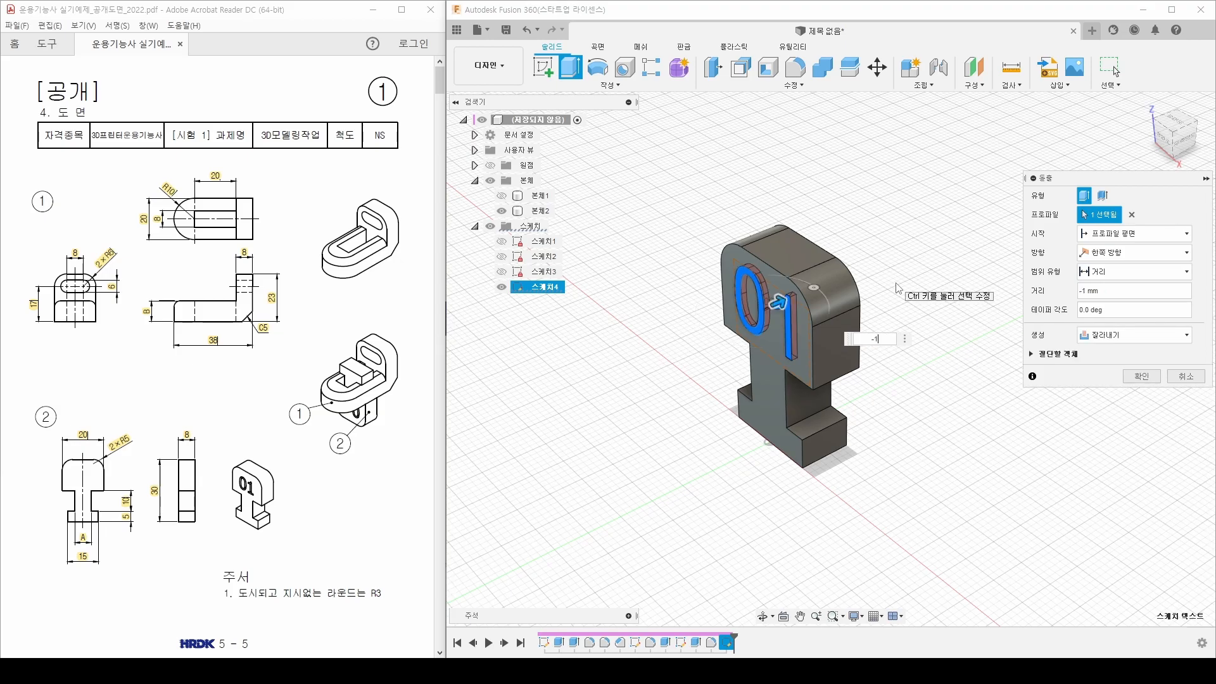
pyautogui.press('Return')
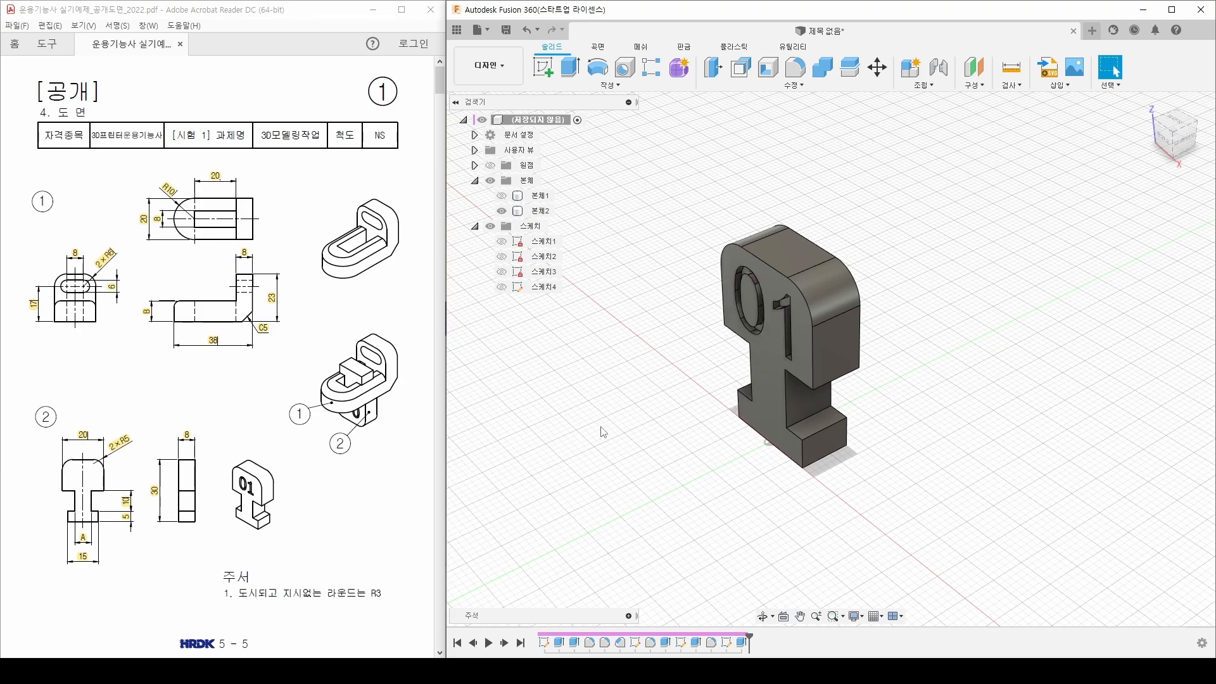
# Show part 1 together with part 2, compare their positions with the assembly drawing, and leave only part 2 displayed
pyautogui.keyDown('shift'); pyautogui.moveTo(603, 432); pyautogui.dragTo(627, 422, button='middle'); pyautogui.keyUp('shift')
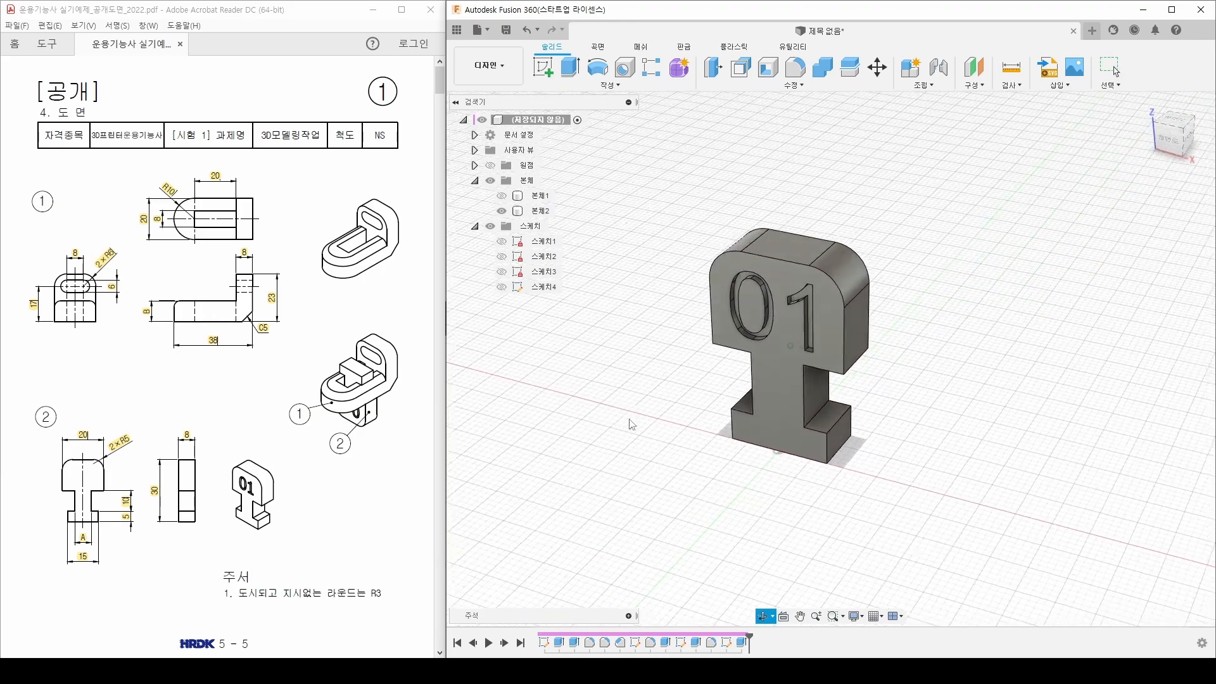
pyautogui.click(503, 201)
pyautogui.click(501, 197)
pyautogui.keyDown('shift'); pyautogui.moveTo(791, 519); pyautogui.dragTo(693, 513, button='middle'); pyautogui.keyUp('shift')
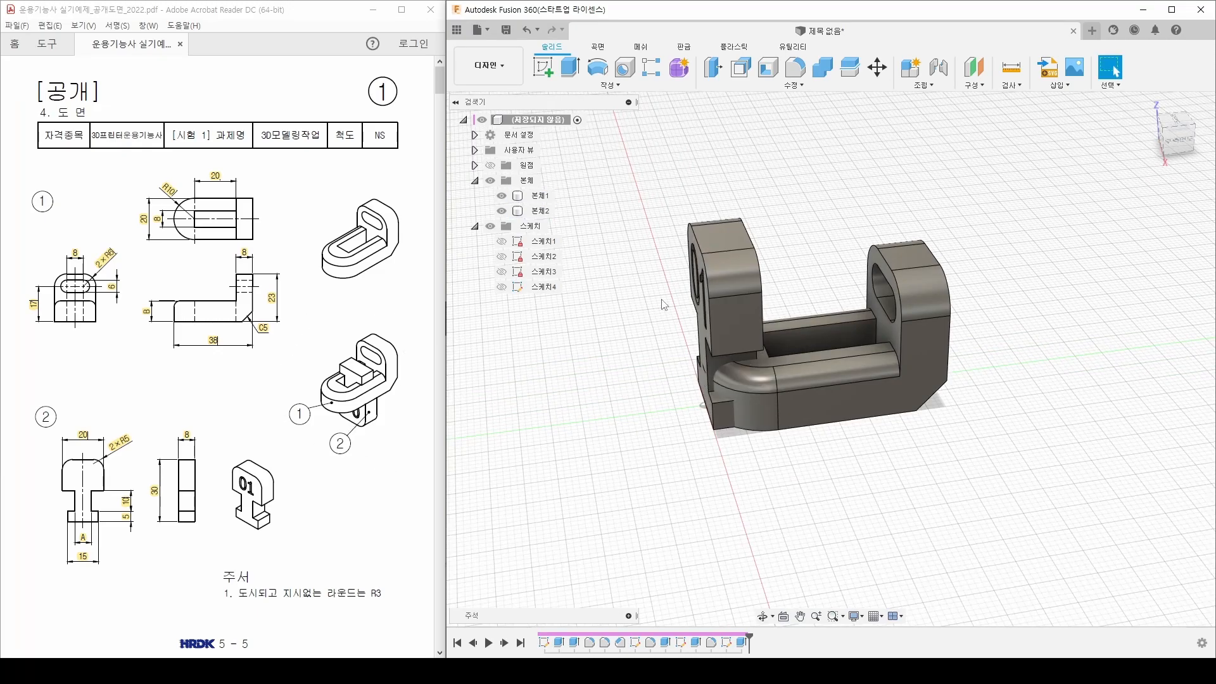
pyautogui.keyDown('shift'); pyautogui.moveTo(617, 432); pyautogui.dragTo(620, 436, button='middle'); pyautogui.keyUp('shift')
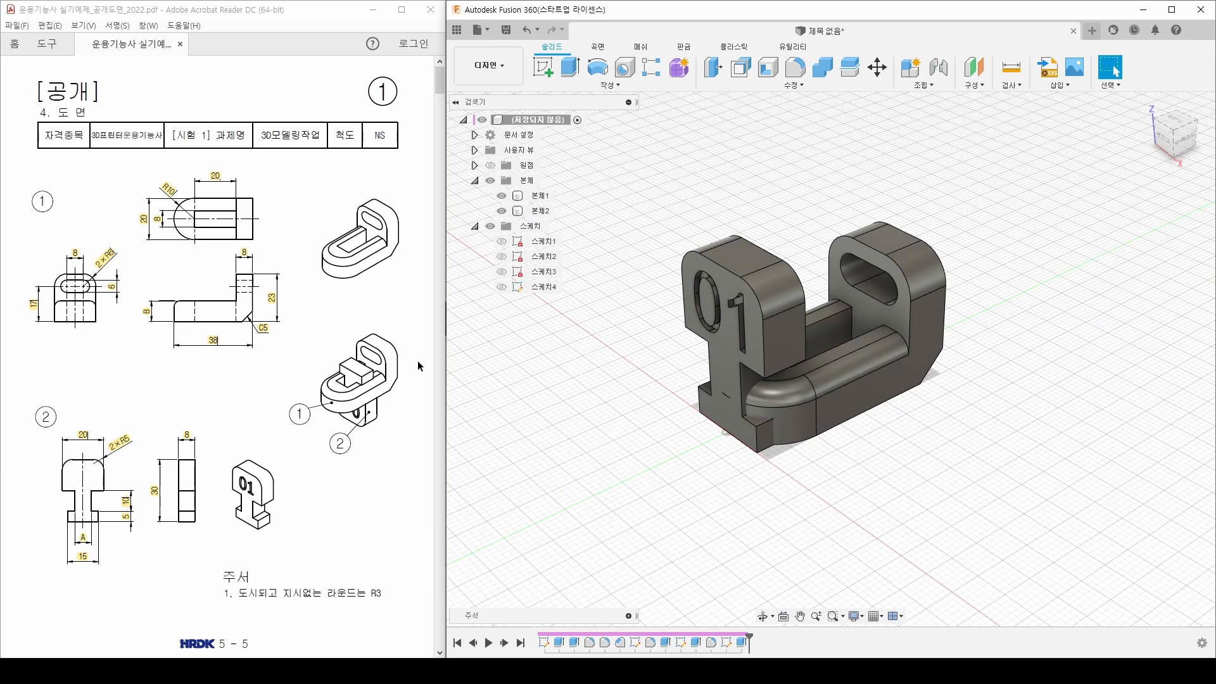
pyautogui.click(502, 211)
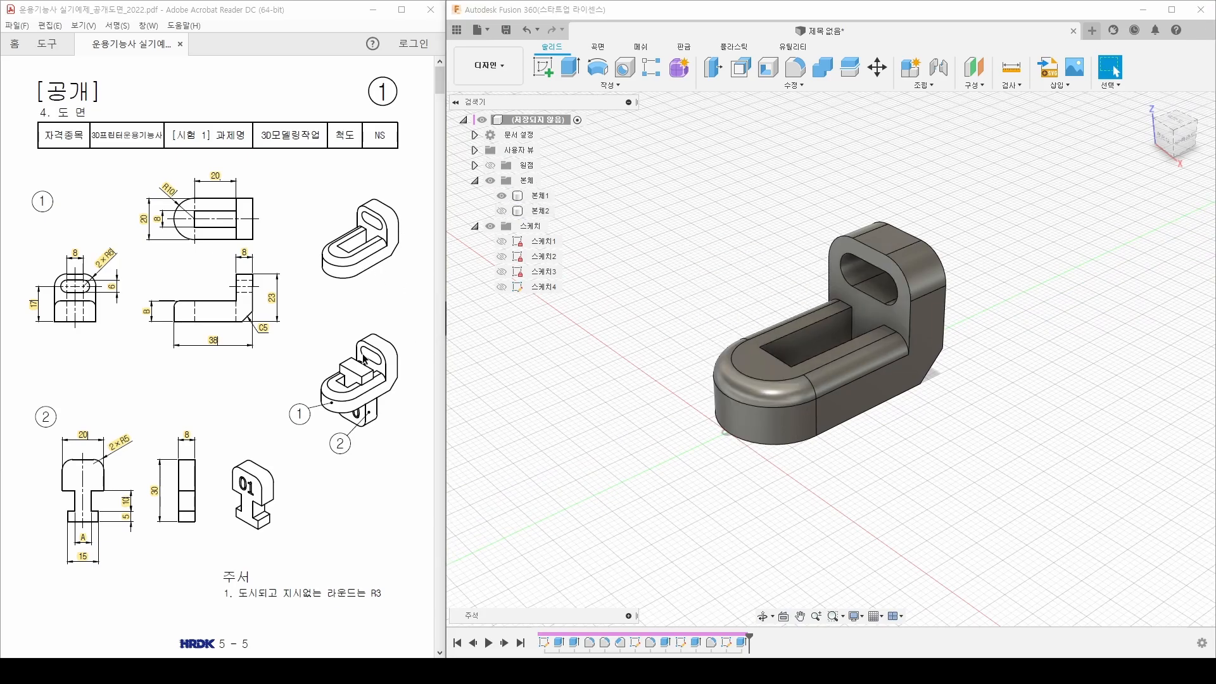
pyautogui.click(503, 212)
pyautogui.click(502, 212)
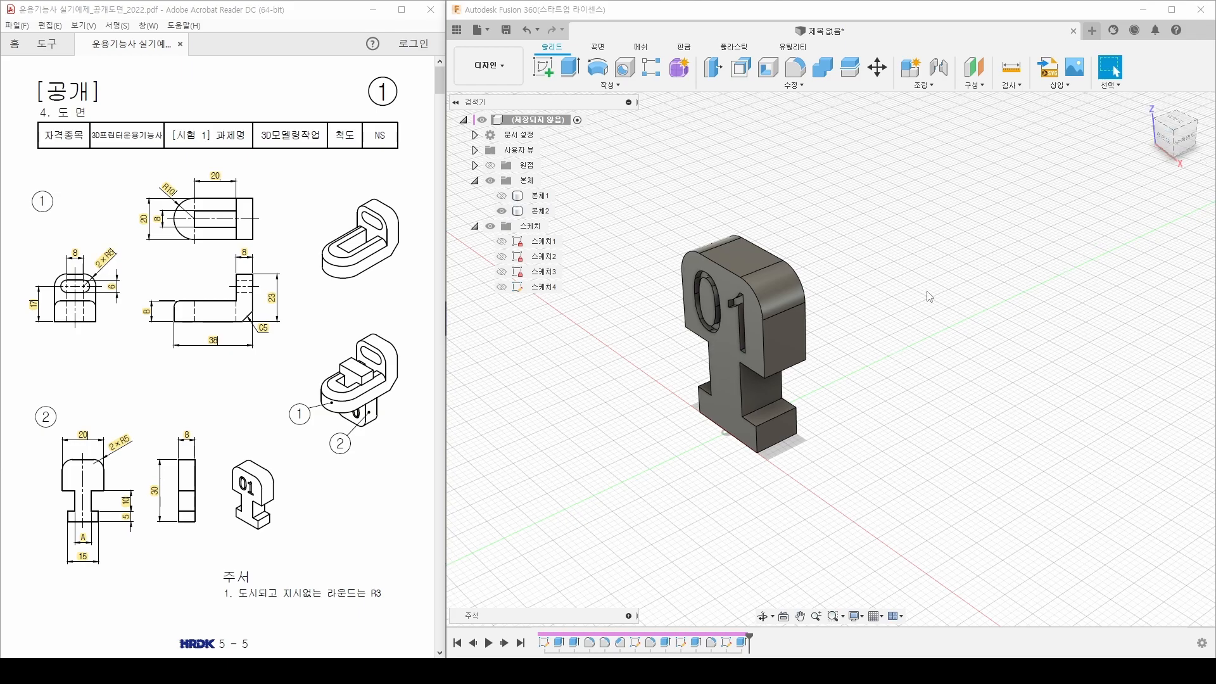
pyautogui.click(878, 71)
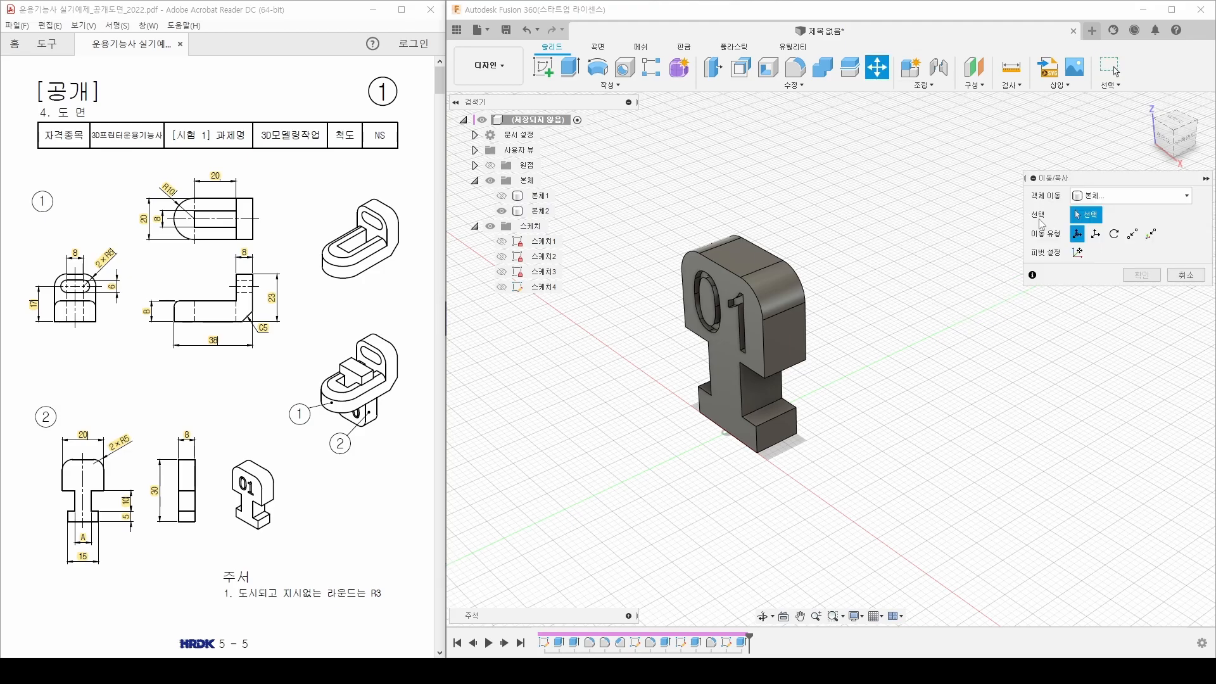
pyautogui.click(733, 296)
pyautogui.moveTo(731, 296); pyautogui.dragTo(749, 272)
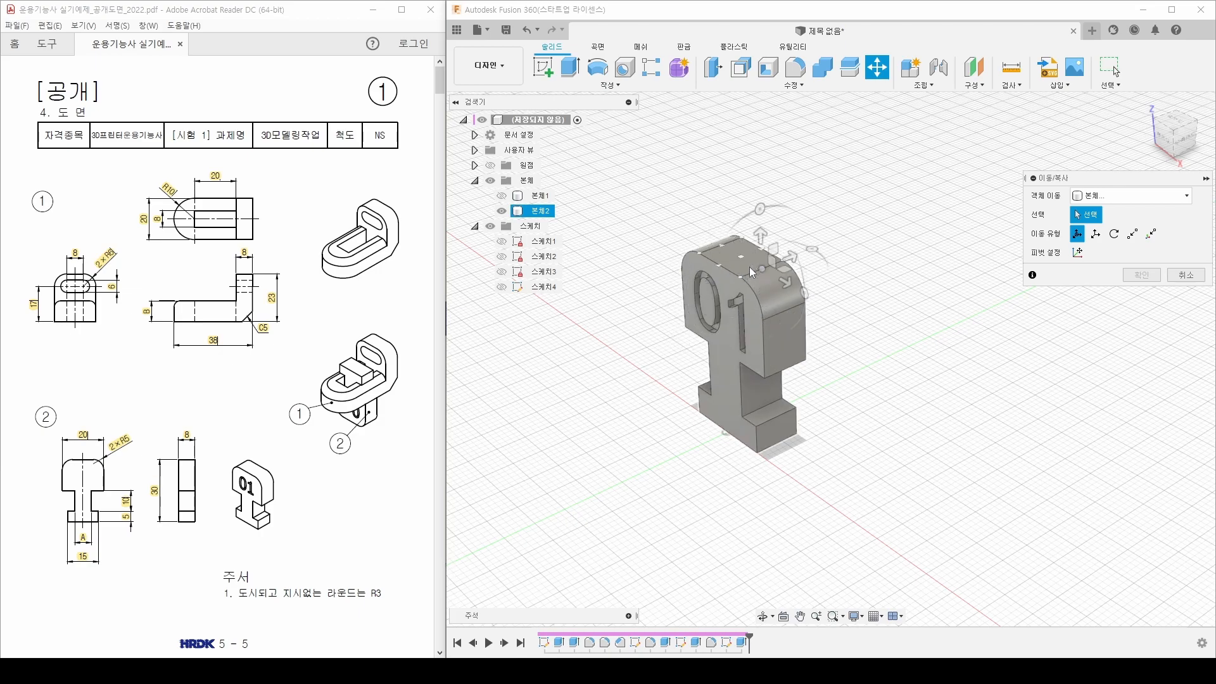
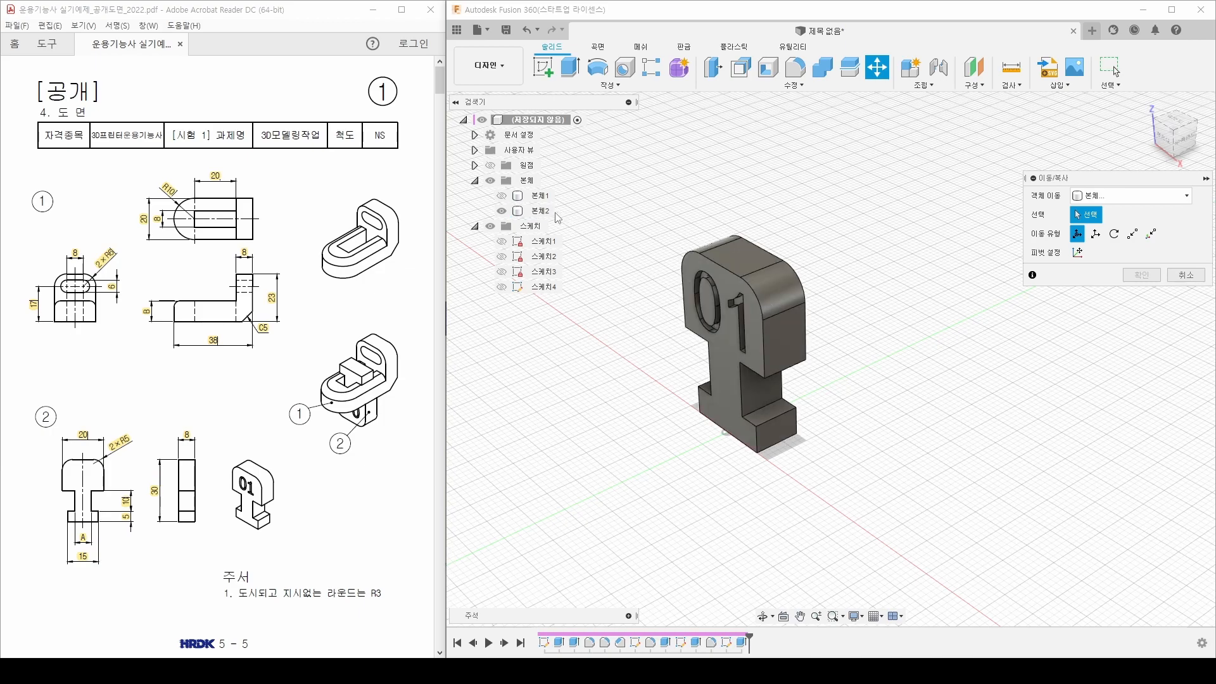
pyautogui.click(541, 212)
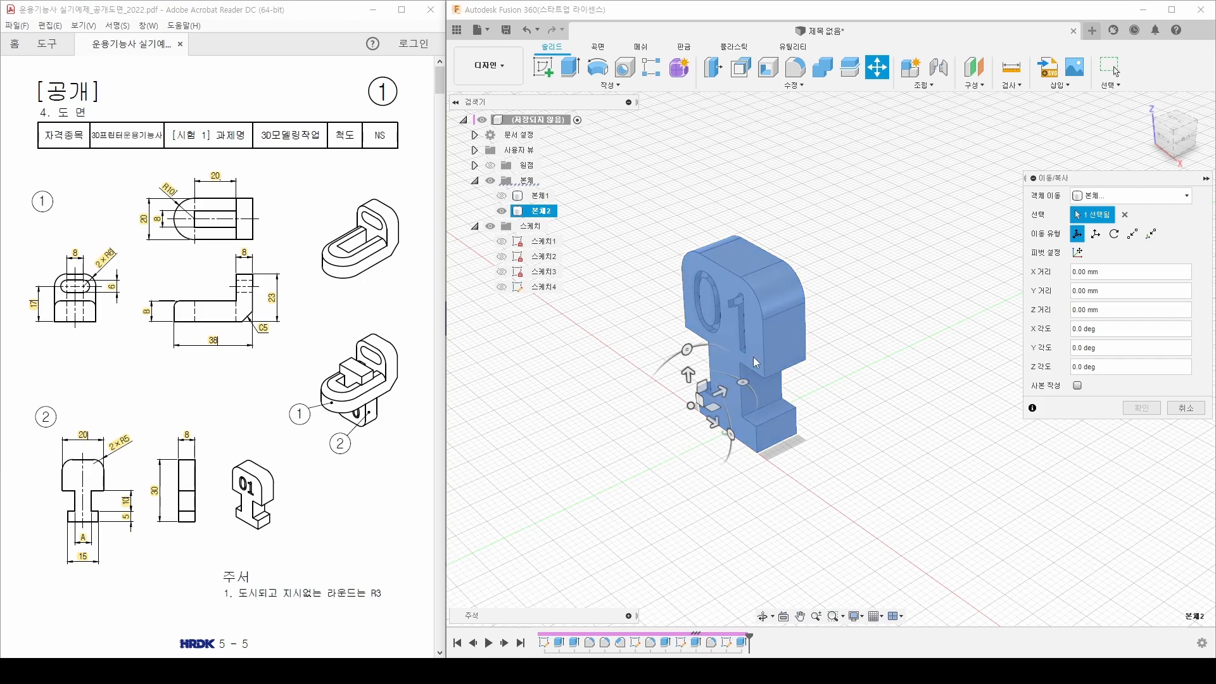
pyautogui.moveTo(785, 327)
pyautogui.mouseDown()
pyautogui.moveTo(856, 483)
pyautogui.moveTo(739, 508)
pyautogui.moveTo(749, 528)
pyautogui.mouseUp()
pyautogui.press('Escape')
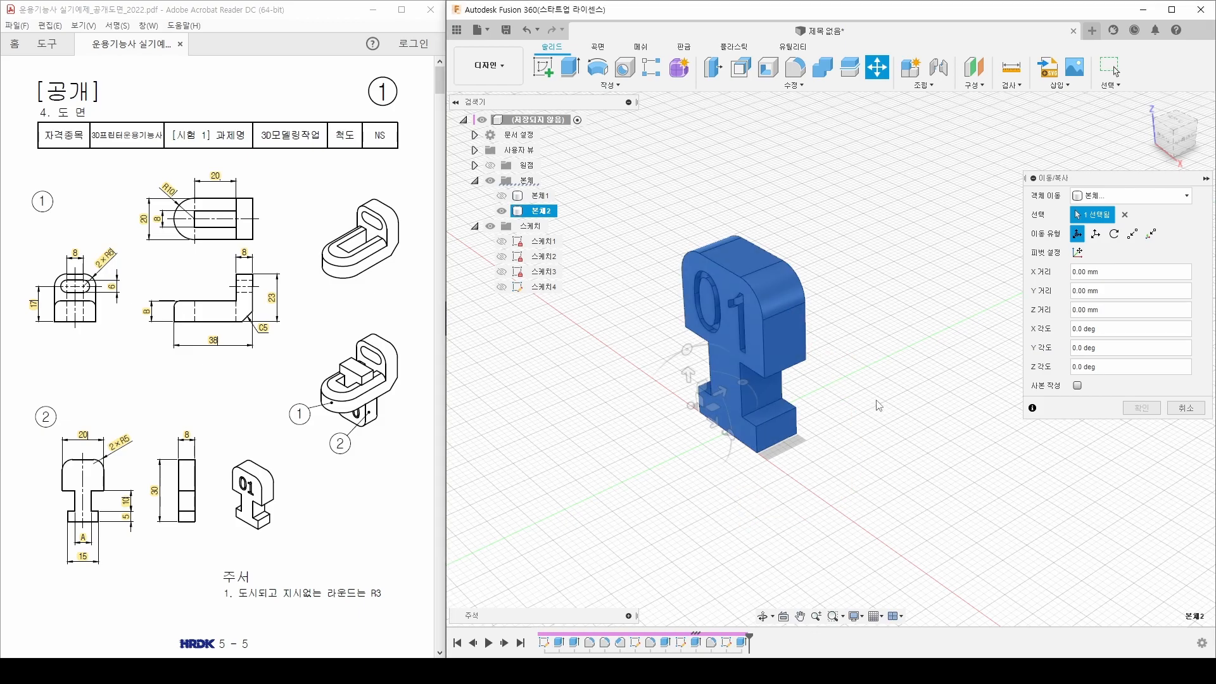
pyautogui.click(1186, 408)
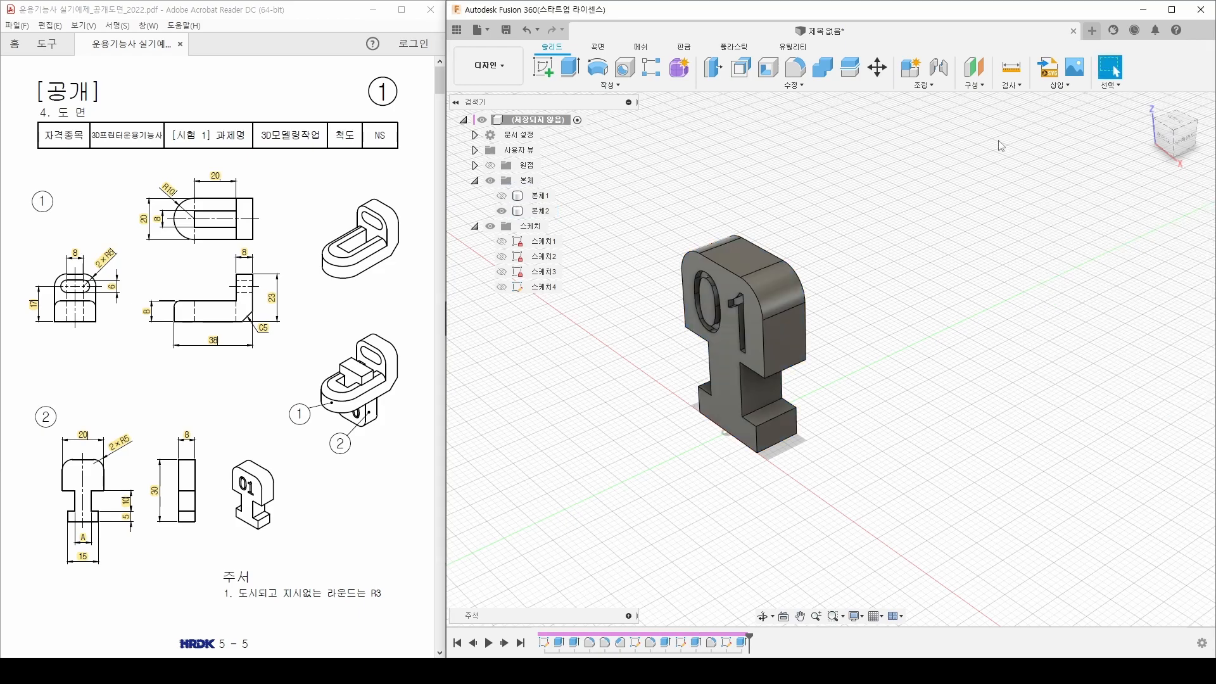
# Rotate part 2 by 180° about the Y axis so its wide "01" head points downward
pyautogui.click(877, 66)
pyautogui.click(542, 212)
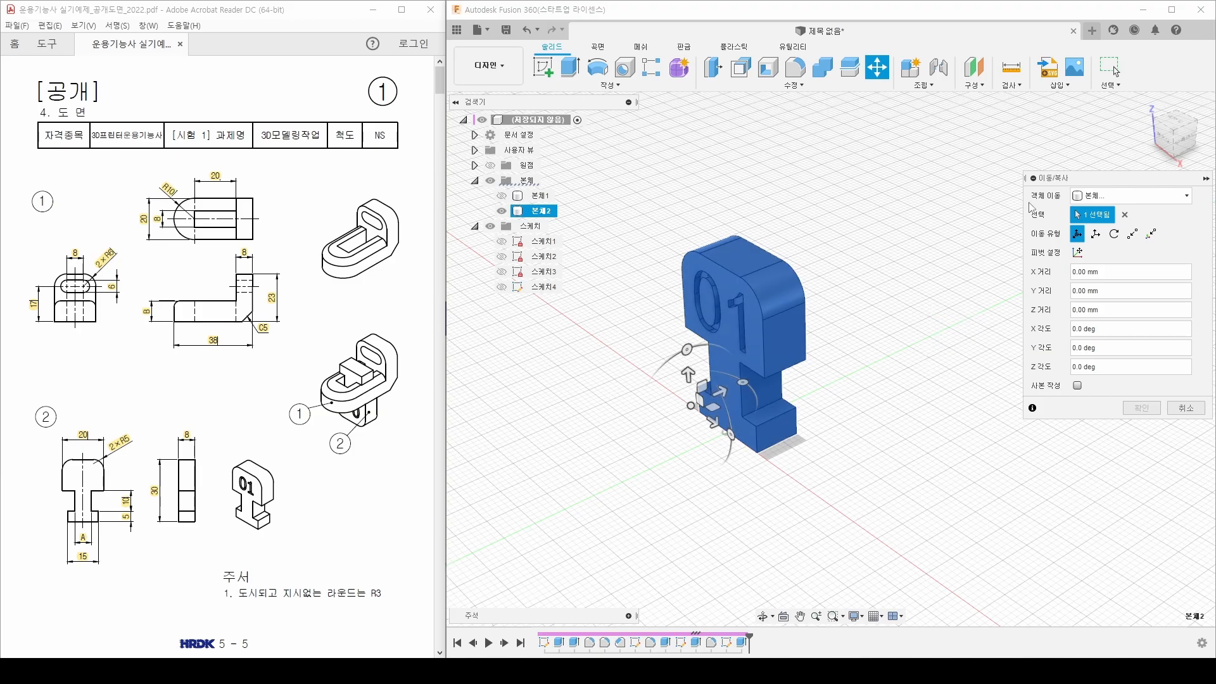
pyautogui.click(1182, 134)
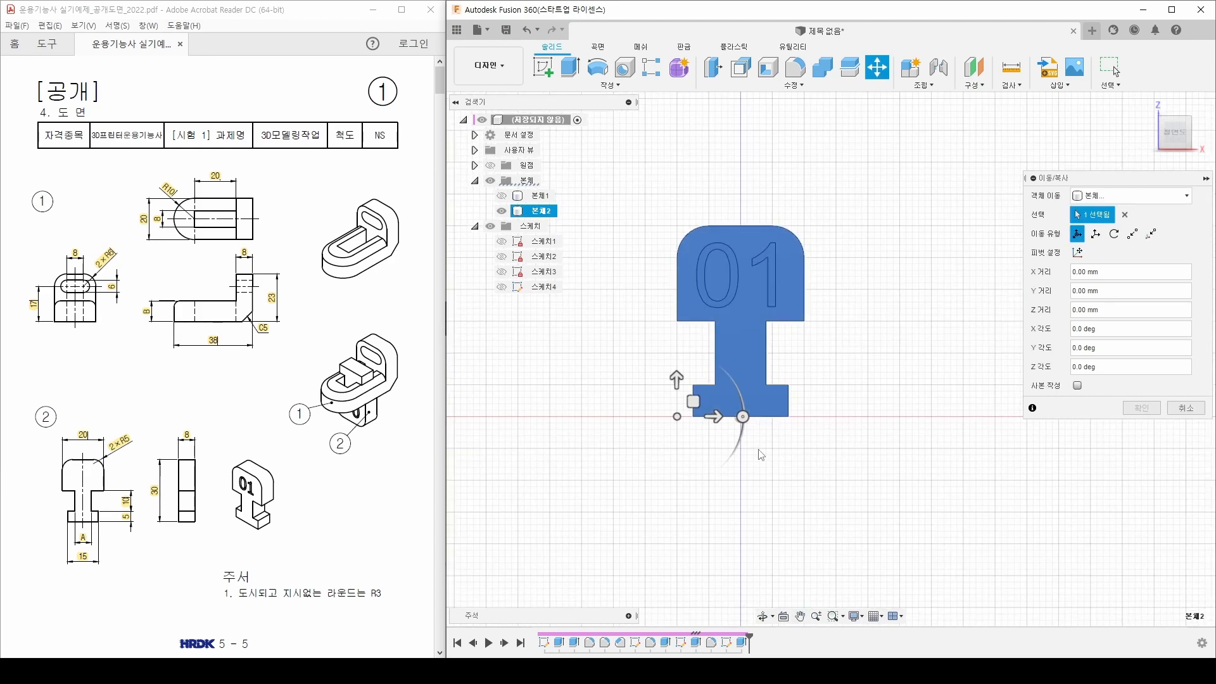
pyautogui.moveTo(744, 417)
pyautogui.mouseDown()
pyautogui.moveTo(740, 437)
pyautogui.moveTo(743, 417)
pyautogui.mouseUp()
pyautogui.click(1199, 138)
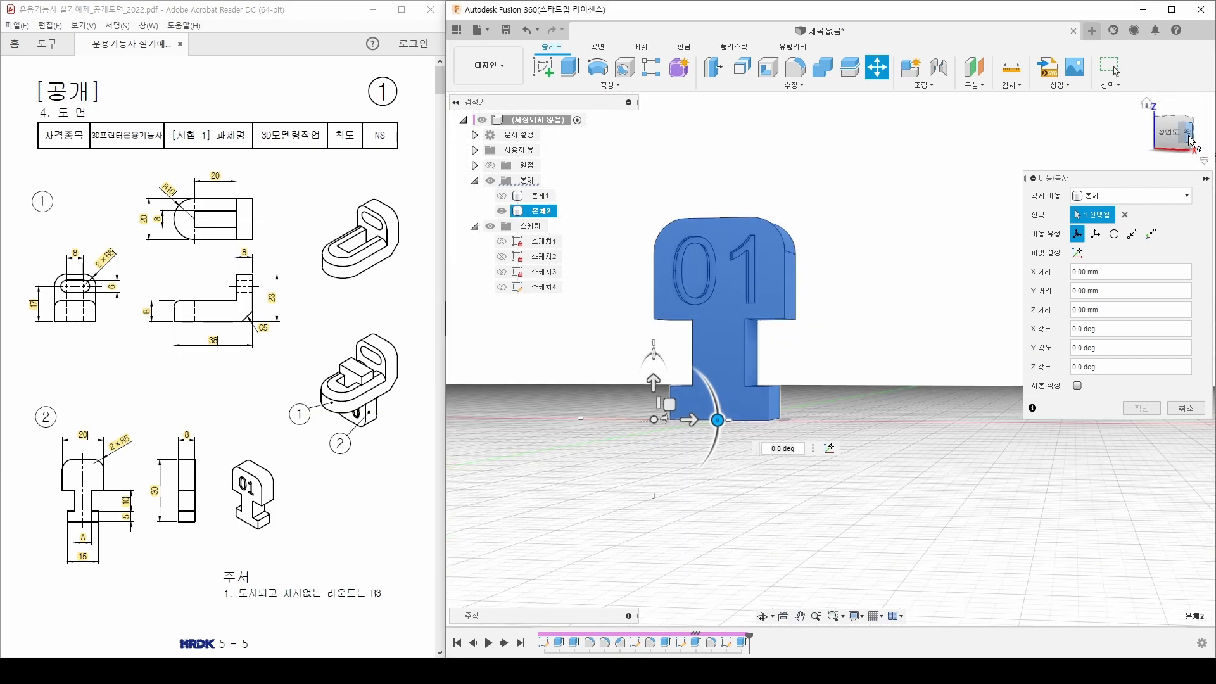
pyautogui.moveTo(736, 350)
pyautogui.mouseDown()
pyautogui.moveTo(768, 355)
pyautogui.moveTo(738, 350)
pyautogui.mouseUp()
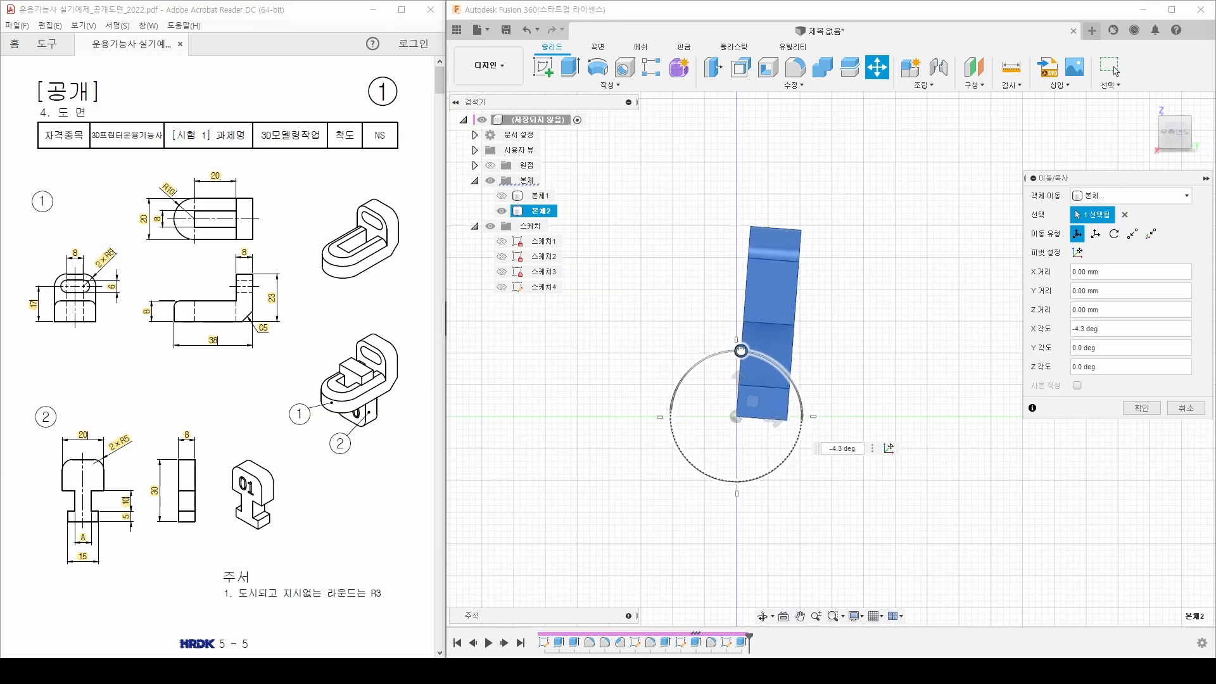
pyautogui.click(1151, 135)
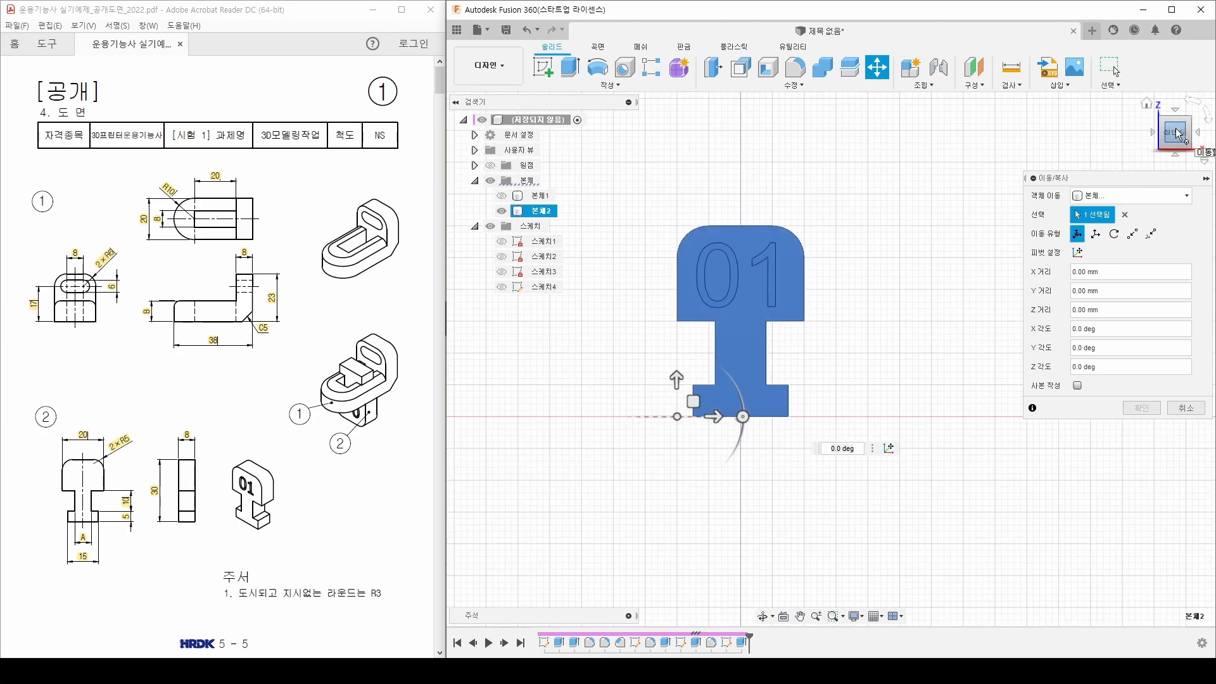
pyautogui.moveTo(780, 388); pyautogui.dragTo(836, 385, button='middle')
pyautogui.moveTo(797, 414); pyautogui.dragTo(666, 417)
pyautogui.write('1')
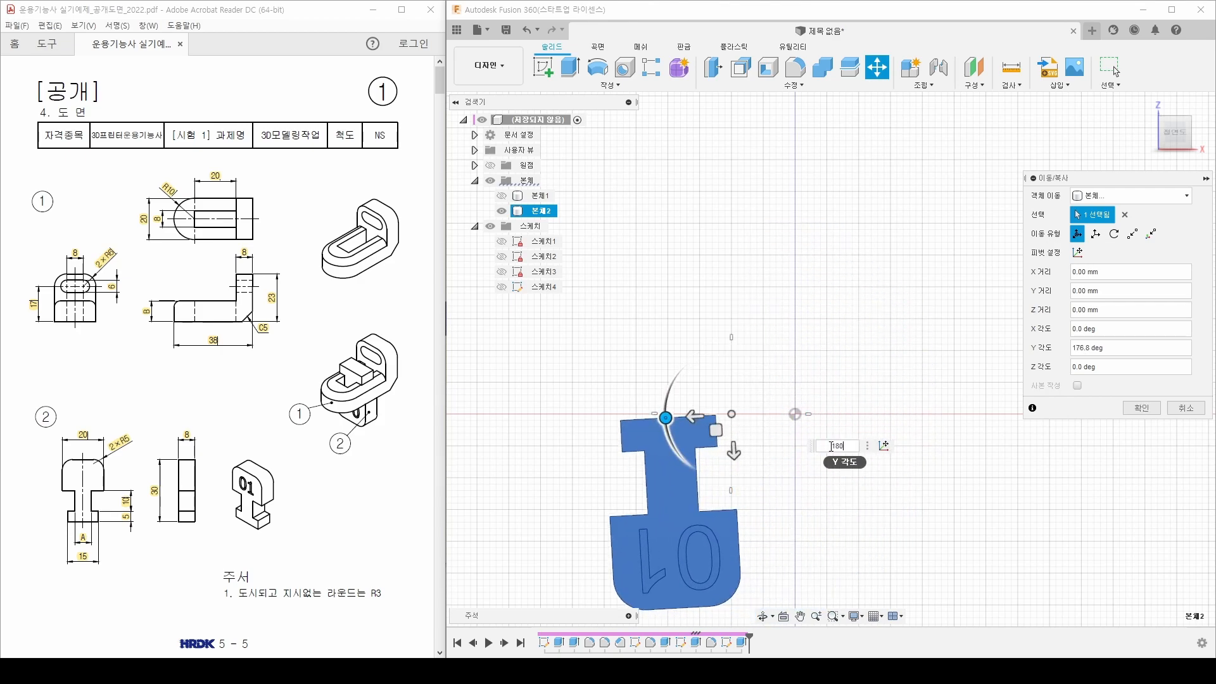
pyautogui.write('80')
pyautogui.press('Return')
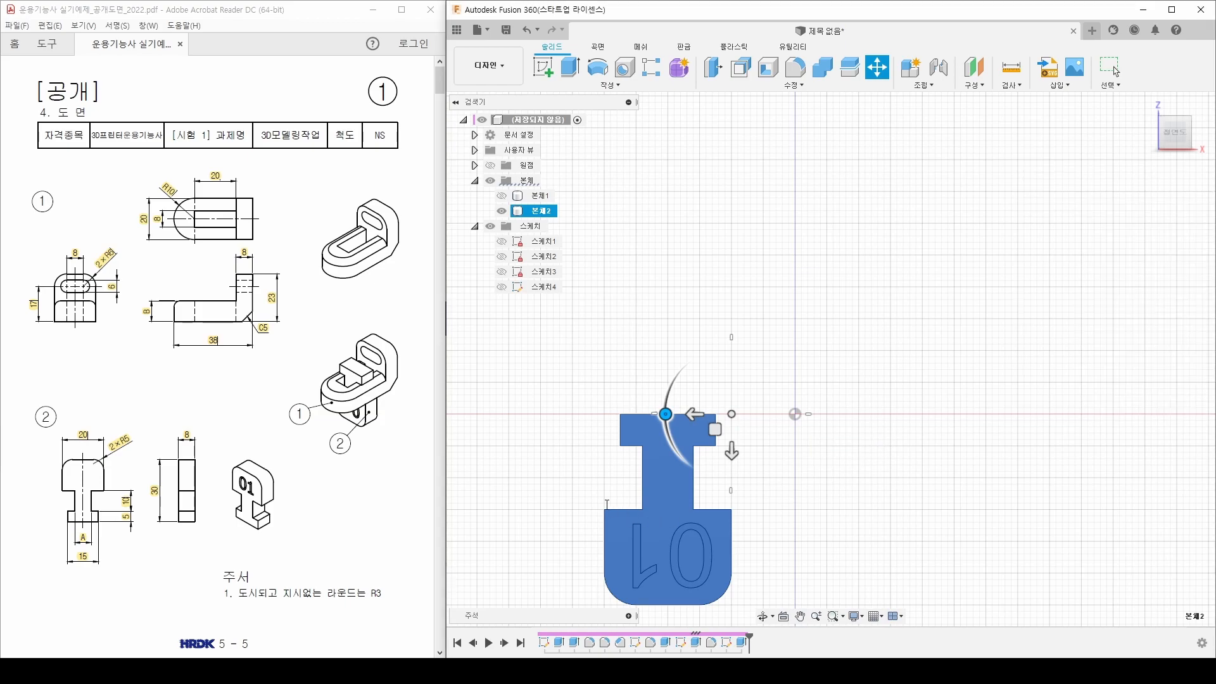
pyautogui.scroll(-2, 787, 494)
pyautogui.moveTo(799, 470)
pyautogui.mouseDown(button='middle')
pyautogui.moveTo(835, 435)
pyautogui.moveTo(798, 471)
pyautogui.mouseUp(button='middle')
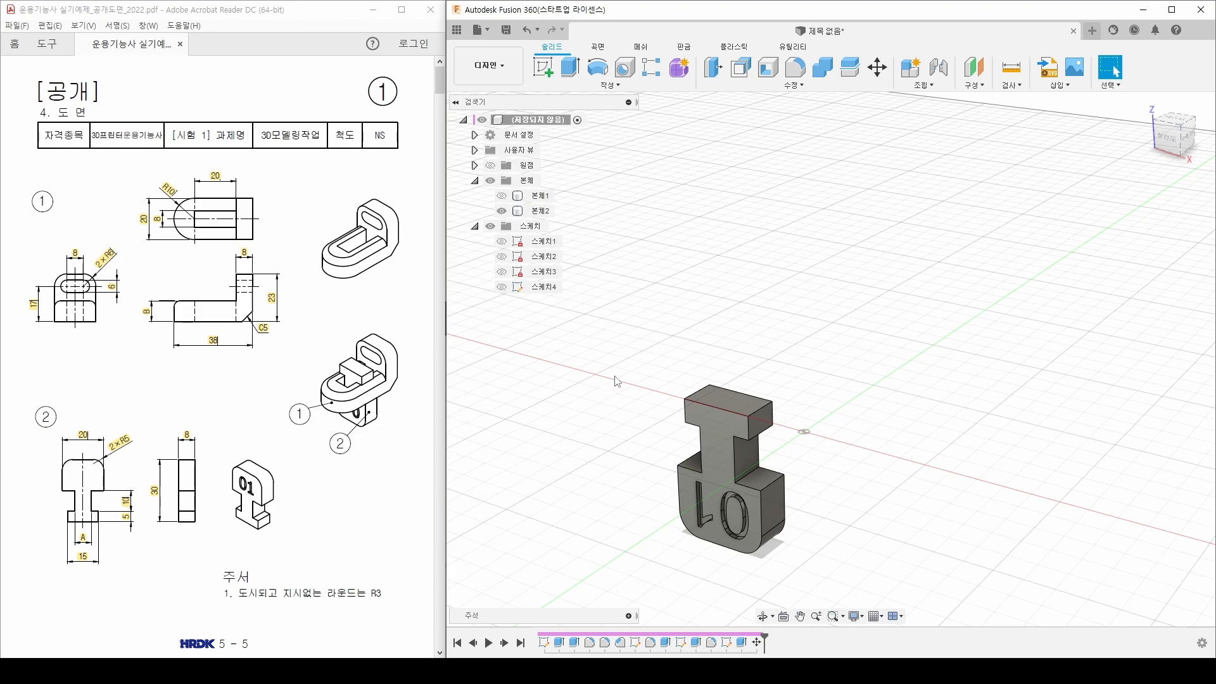
# Show part 1 together with the flipped part 2 and collapse the sketch list
pyautogui.click(505, 198)
pyautogui.click(503, 197)
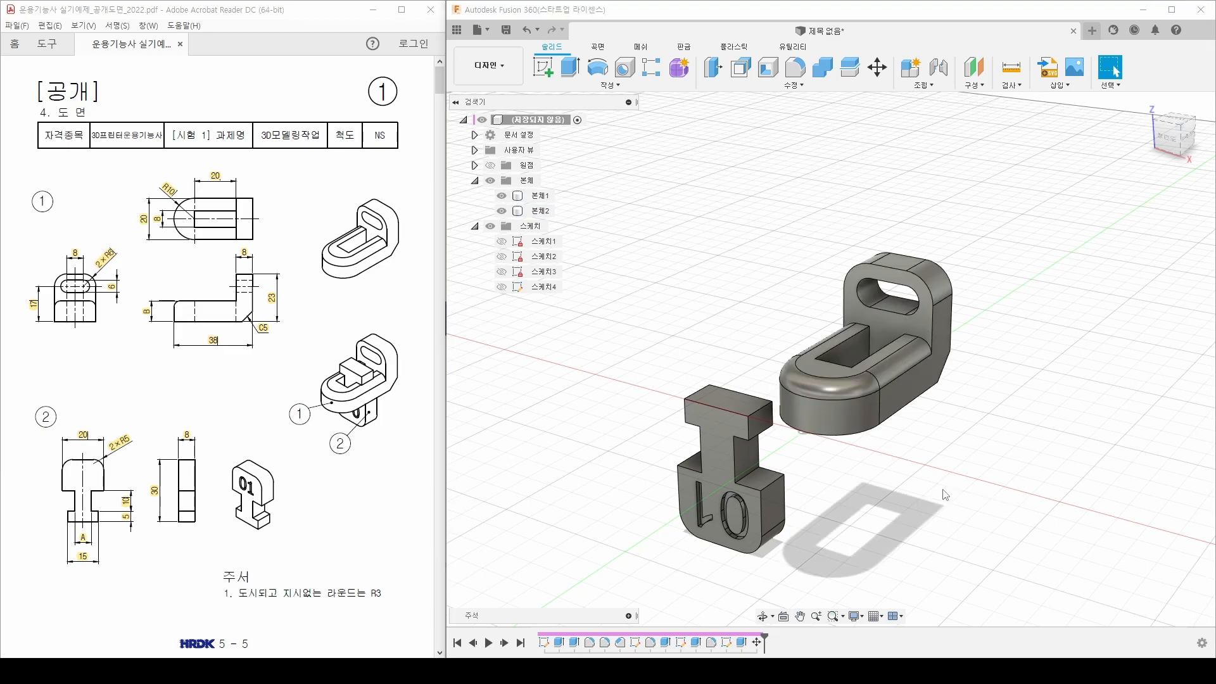
pyautogui.keyDown('shift'); pyautogui.moveTo(931, 486); pyautogui.dragTo(924, 453, button='middle'); pyautogui.keyUp('shift')
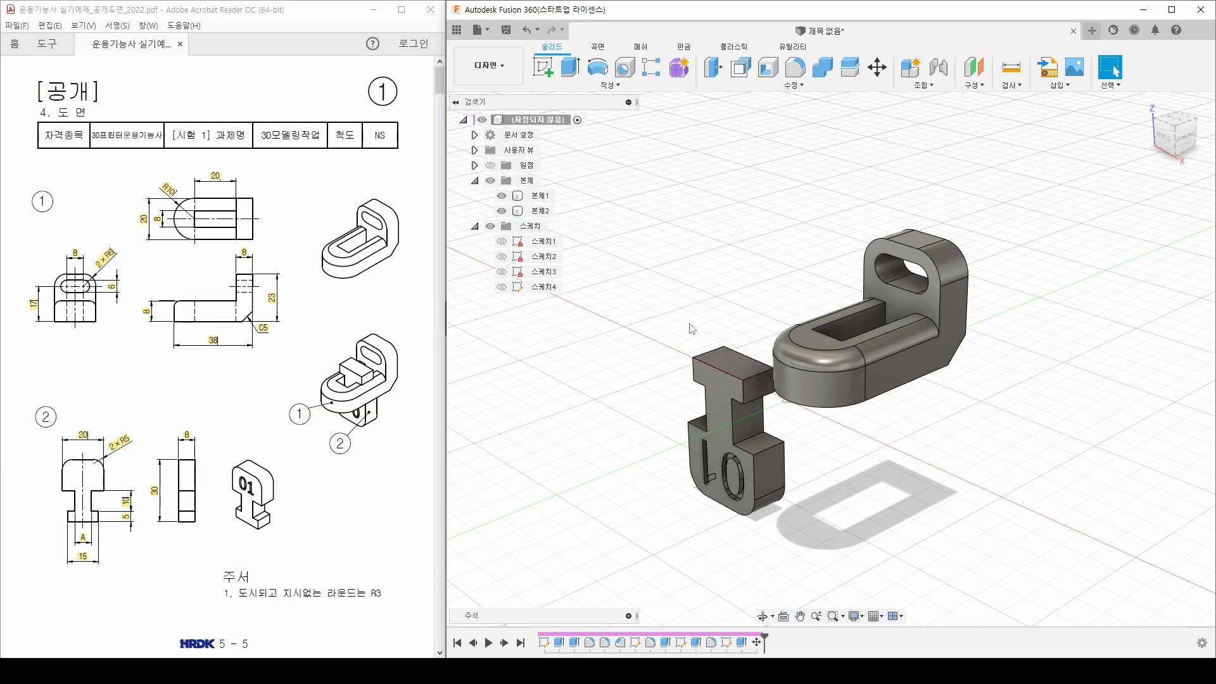
pyautogui.click(474, 226)
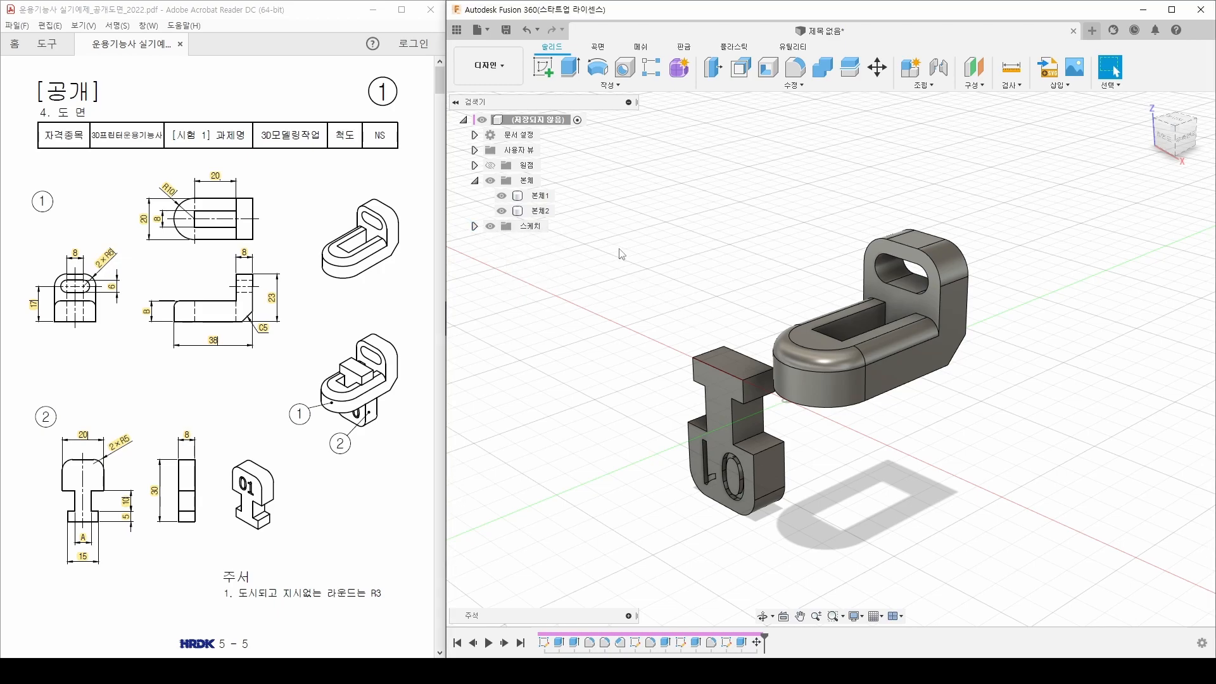
# Create separate components from the bodies of part 1 and part 2
pyautogui.click(542, 200)
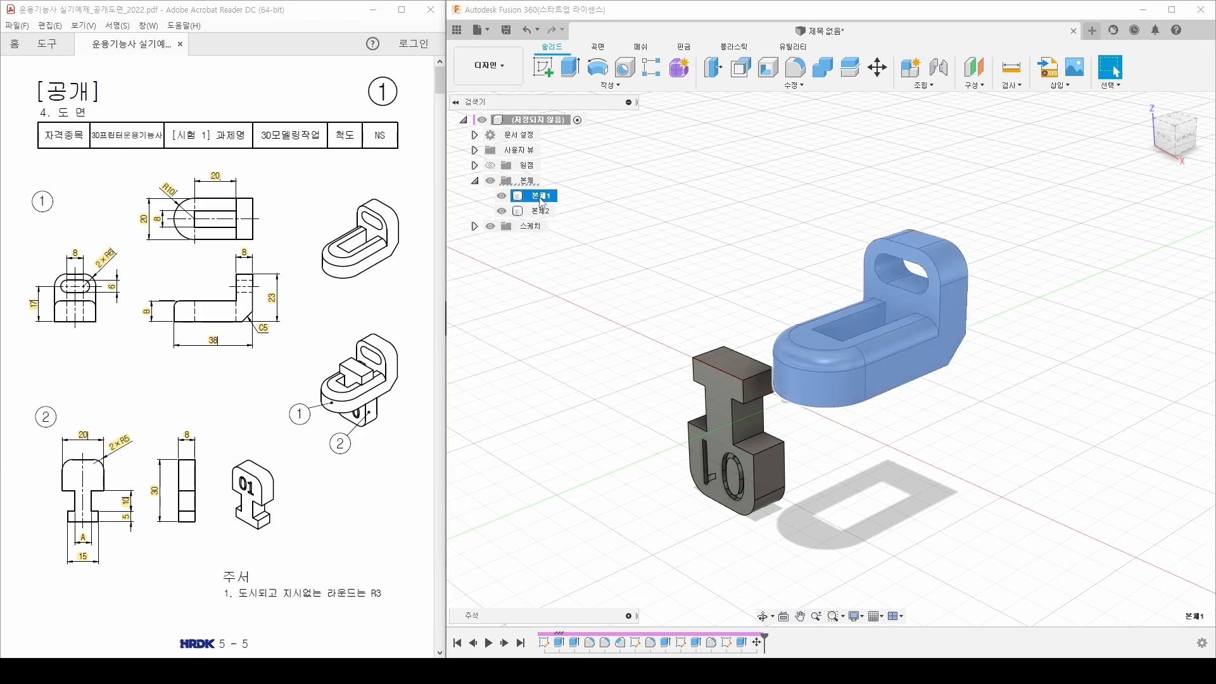
pyautogui.click(641, 181)
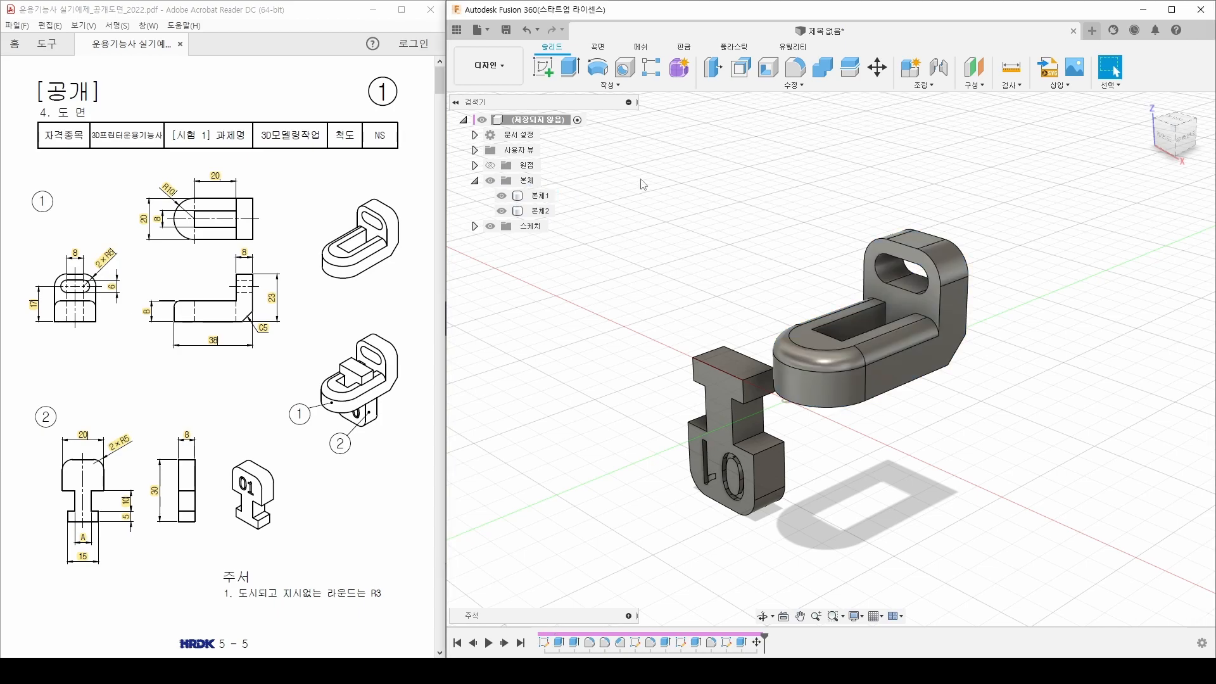
pyautogui.rightClick(542, 200)
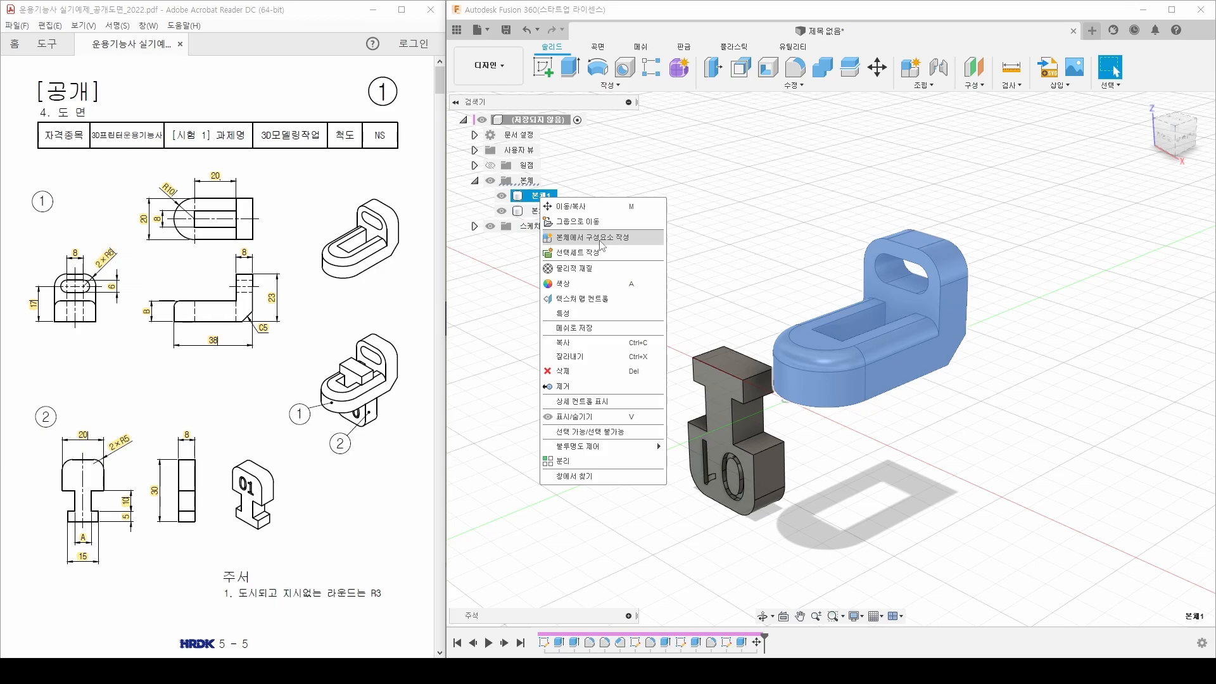
pyautogui.click(601, 240)
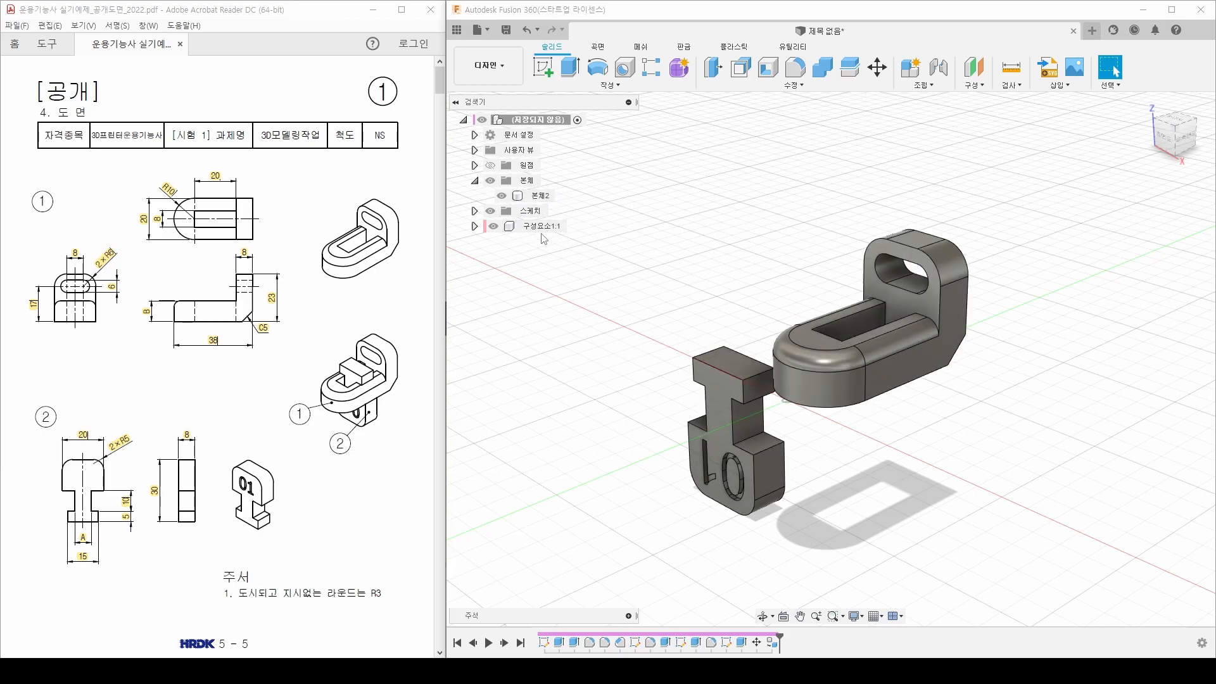
pyautogui.click(541, 196)
pyautogui.rightClick(539, 199)
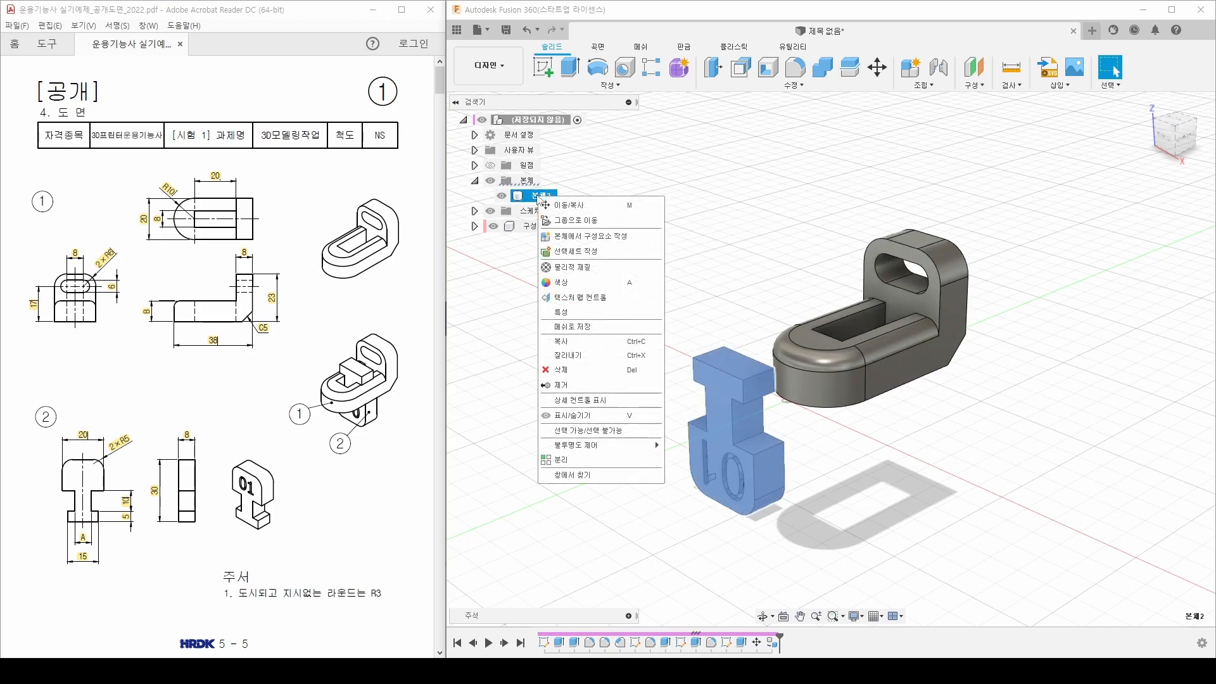
pyautogui.click(573, 237)
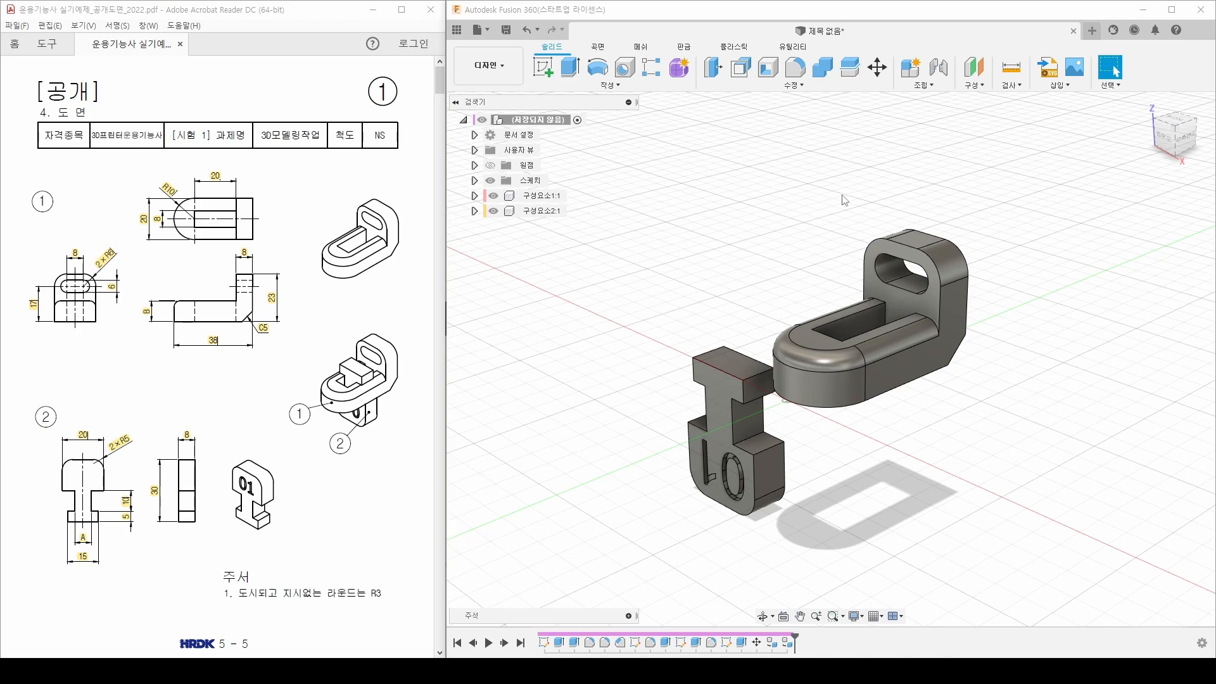
# Start a joint and snap its first origin to part 2, at the midpoint of the edge where the narrow foot's underside meets the stem
pyautogui.click(930, 85)
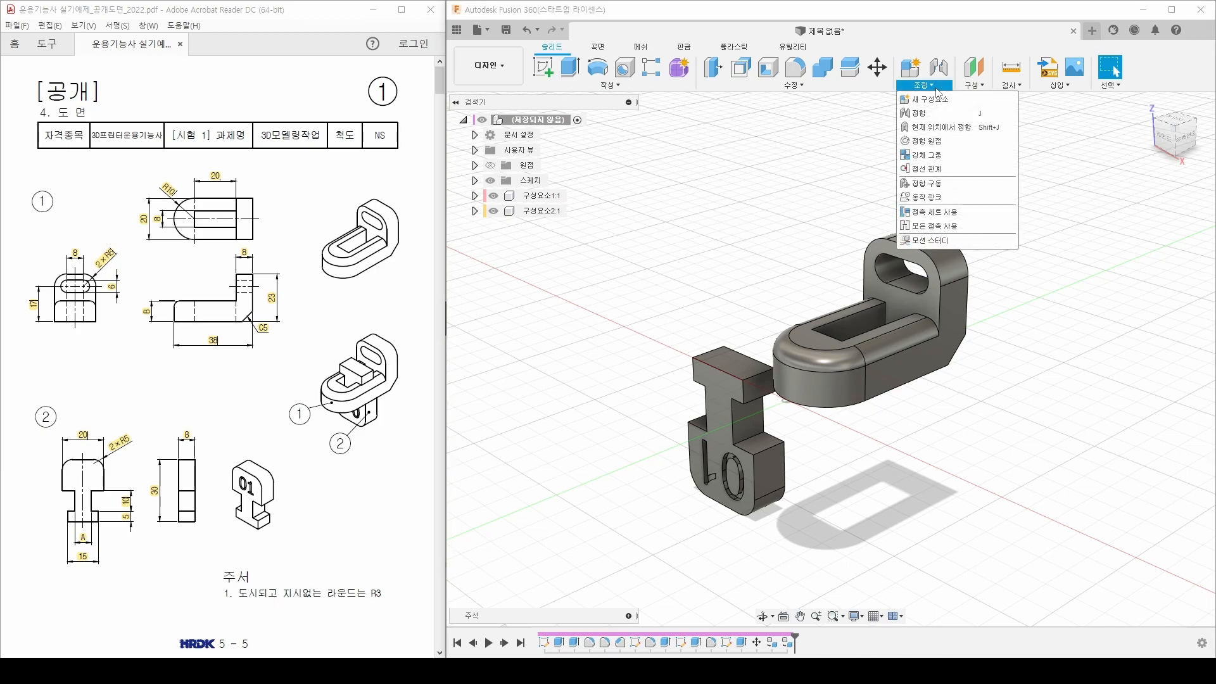
pyautogui.click(940, 116)
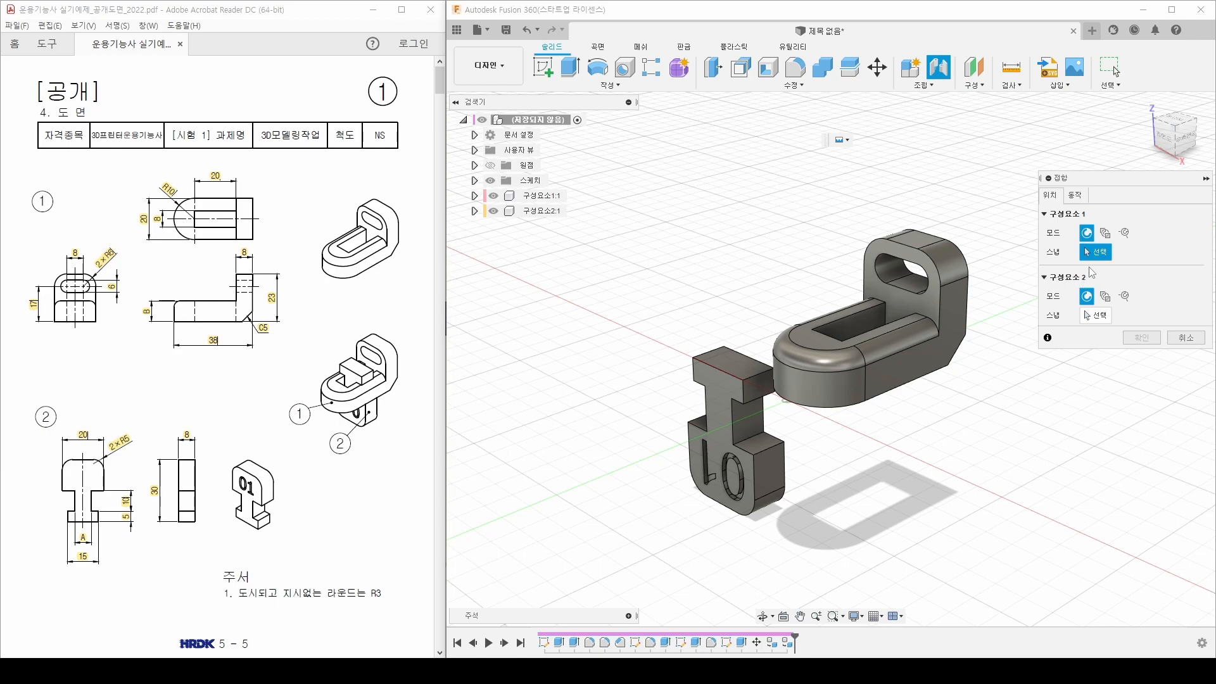
pyautogui.moveTo(786, 244); pyautogui.dragTo(750, 242, button='middle')
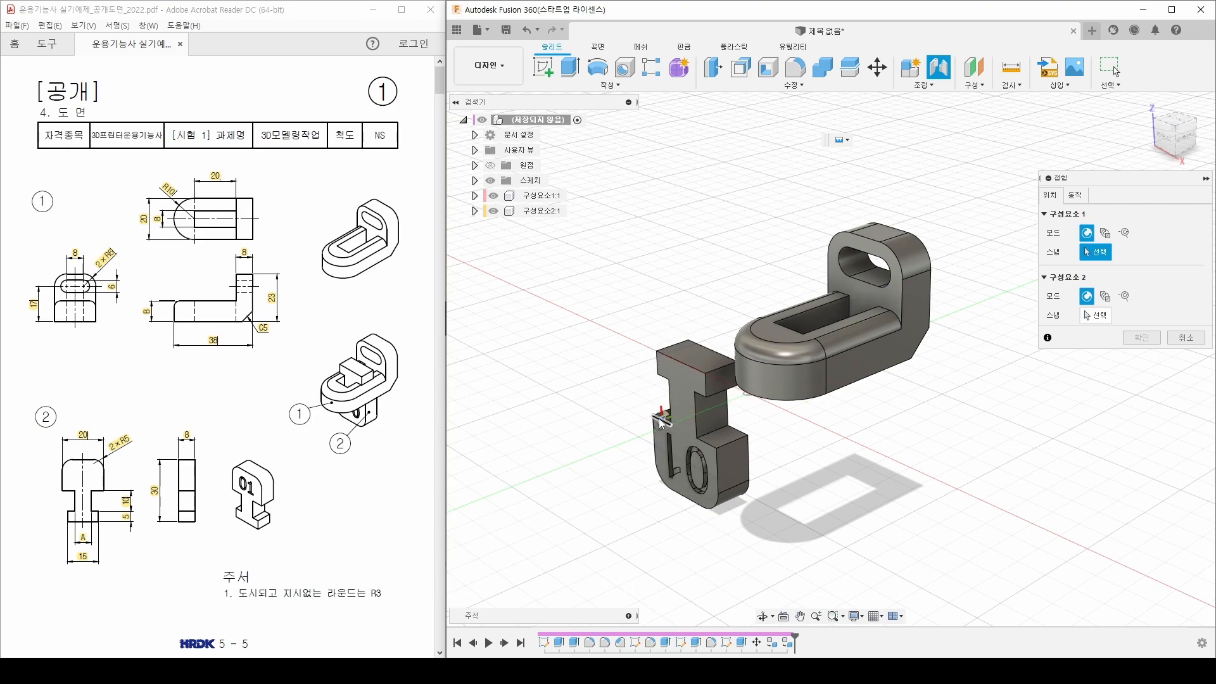
pyautogui.scroll(4, 666, 415)
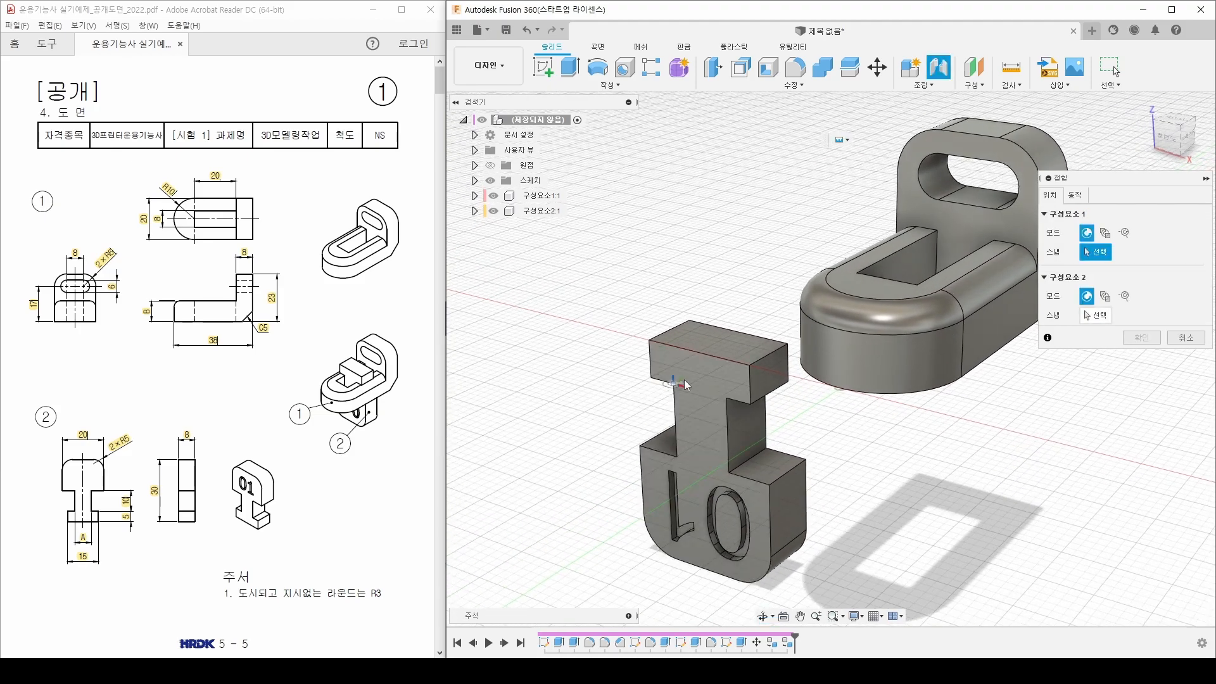
pyautogui.moveTo(662, 412); pyautogui.dragTo(646, 380, button='middle')
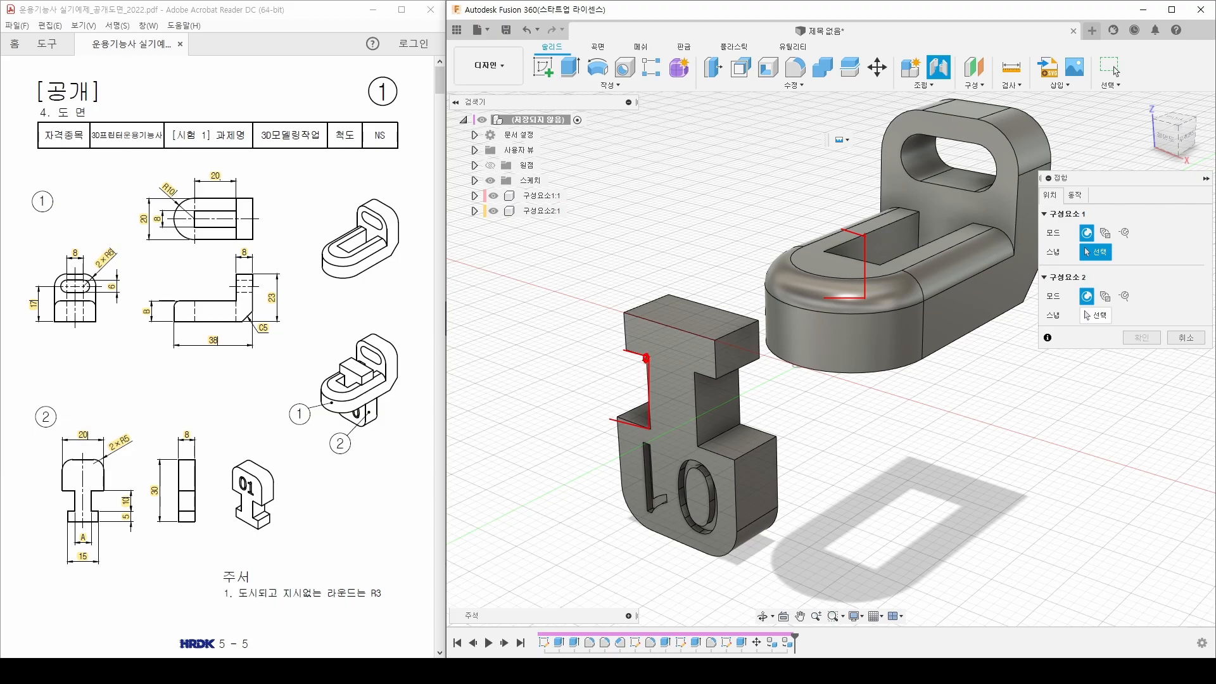
pyautogui.keyDown('shift'); pyautogui.moveTo(637, 365); pyautogui.dragTo(702, 320, button='middle'); pyautogui.keyUp('shift')
pyautogui.scroll(5, 753, 300)
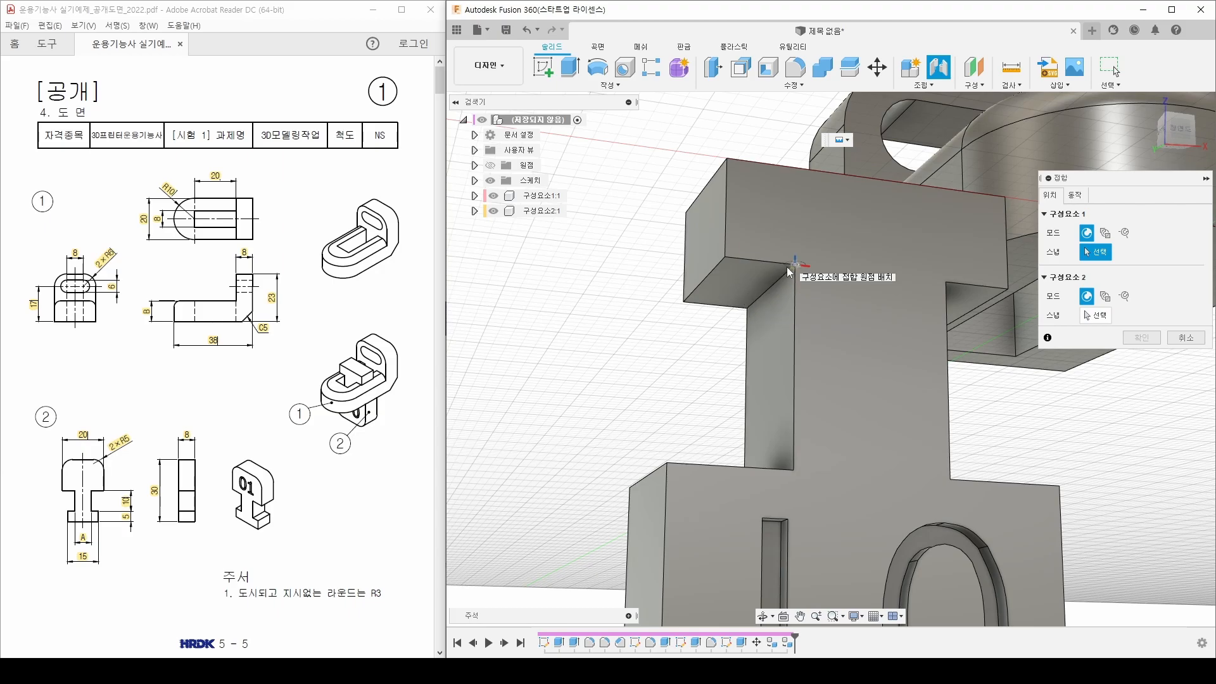
pyautogui.keyDown('shift'); pyautogui.moveTo(770, 287); pyautogui.dragTo(793, 280, button='middle'); pyautogui.keyUp('shift')
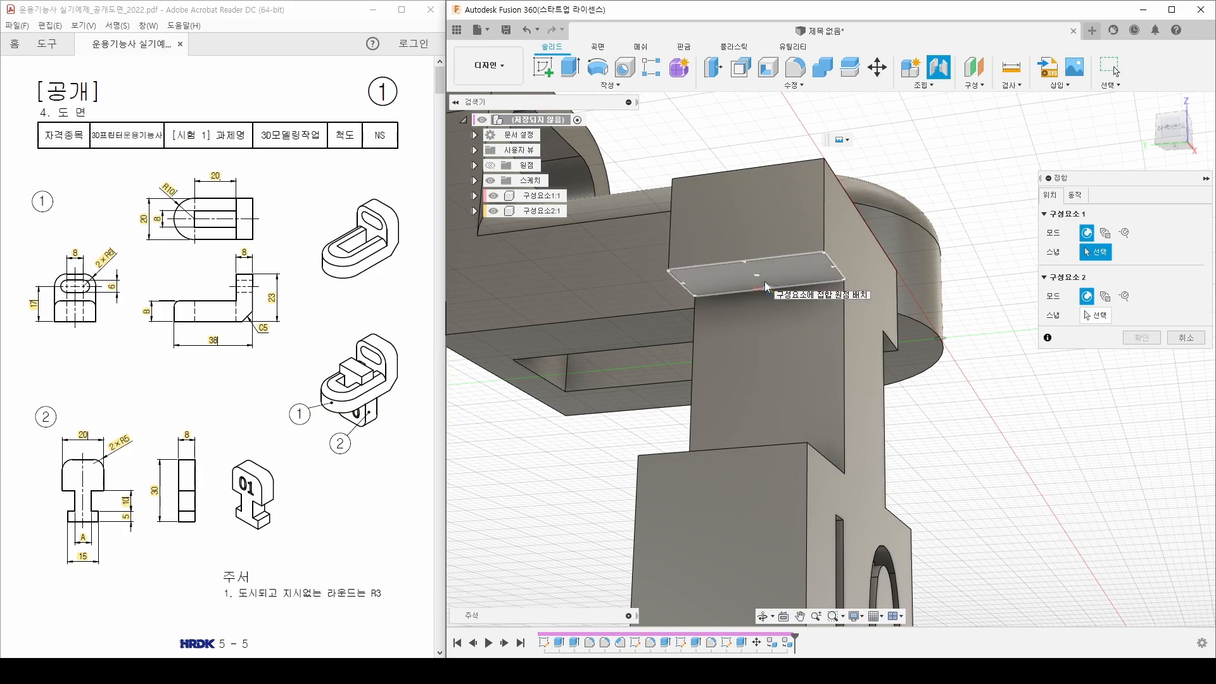
pyautogui.click(765, 281)
# Snap the joint's second origin to the midpoint of the long upper edge of part 1's rectangular slot
pyautogui.keyDown('shift'); pyautogui.moveTo(759, 286); pyautogui.dragTo(853, 264, button='middle'); pyautogui.keyUp('shift')
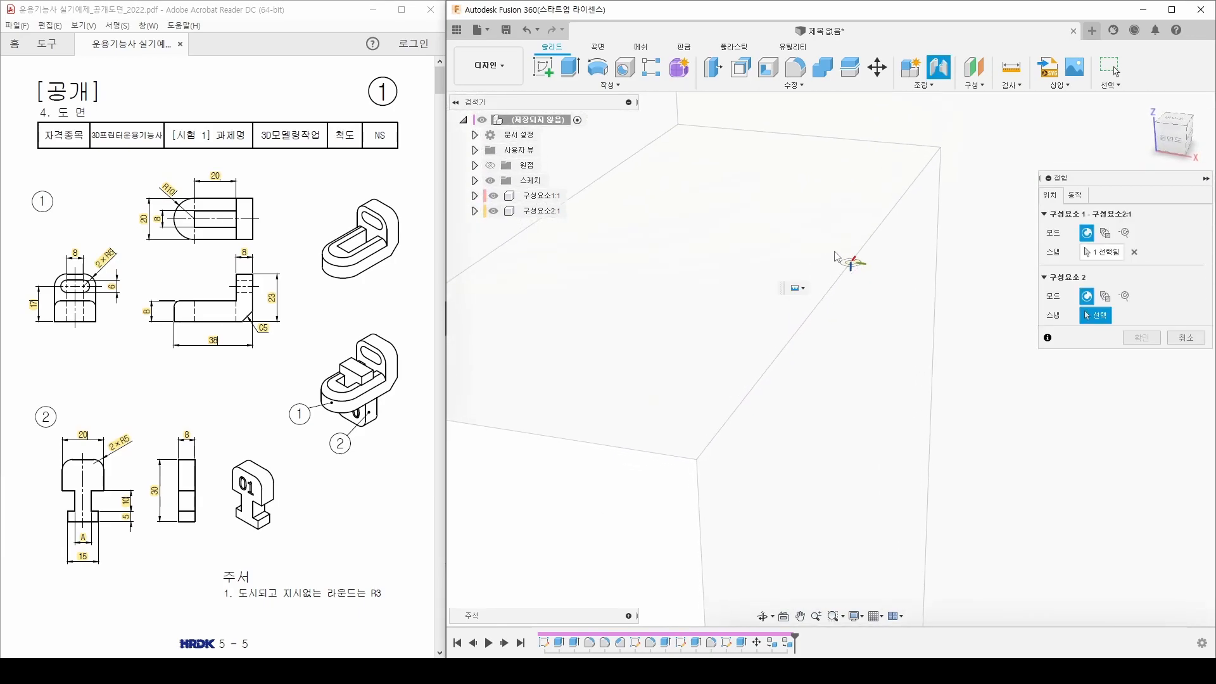
pyautogui.scroll(3, 837, 306)
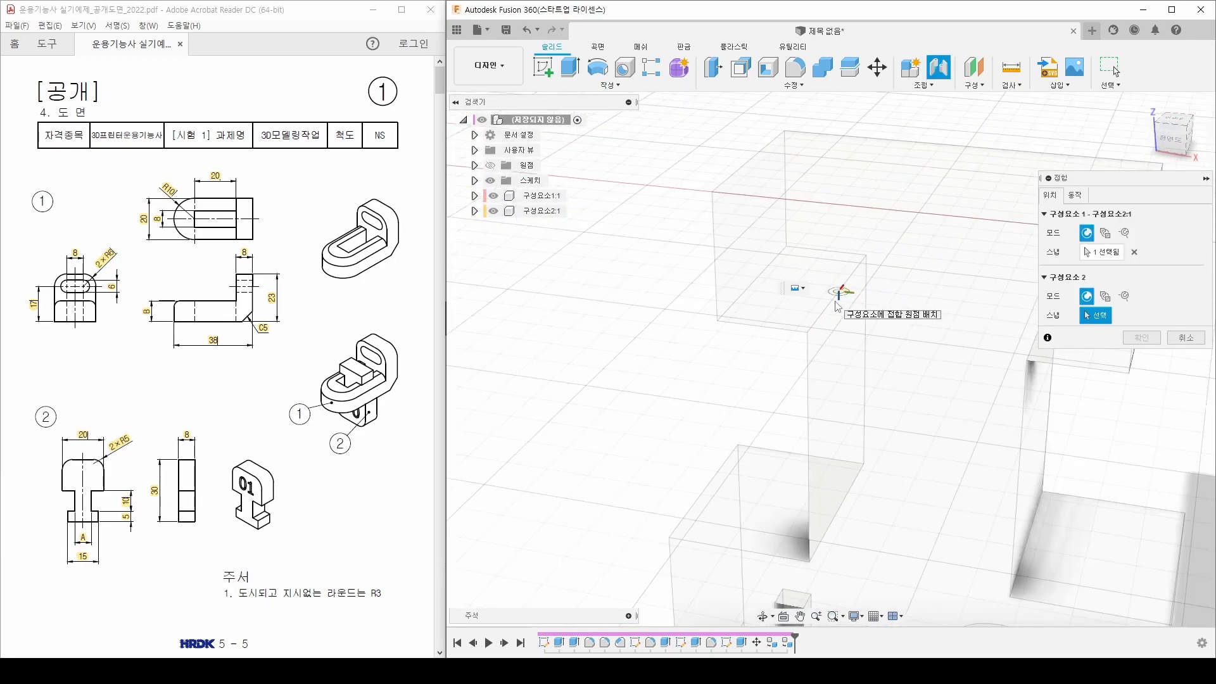
pyautogui.scroll(-5, 837, 306)
pyautogui.moveTo(956, 235); pyautogui.dragTo(646, 339, button='middle')
pyautogui.moveTo(847, 171); pyautogui.dragTo(738, 199, button='middle')
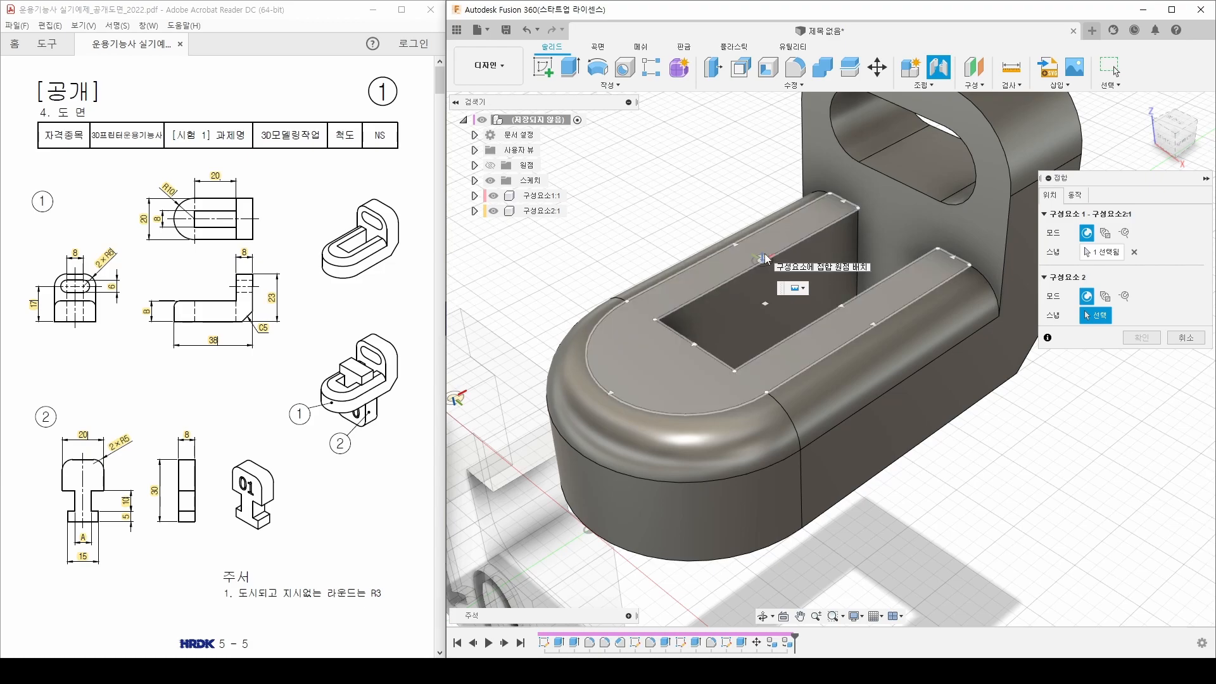
pyautogui.click(765, 258)
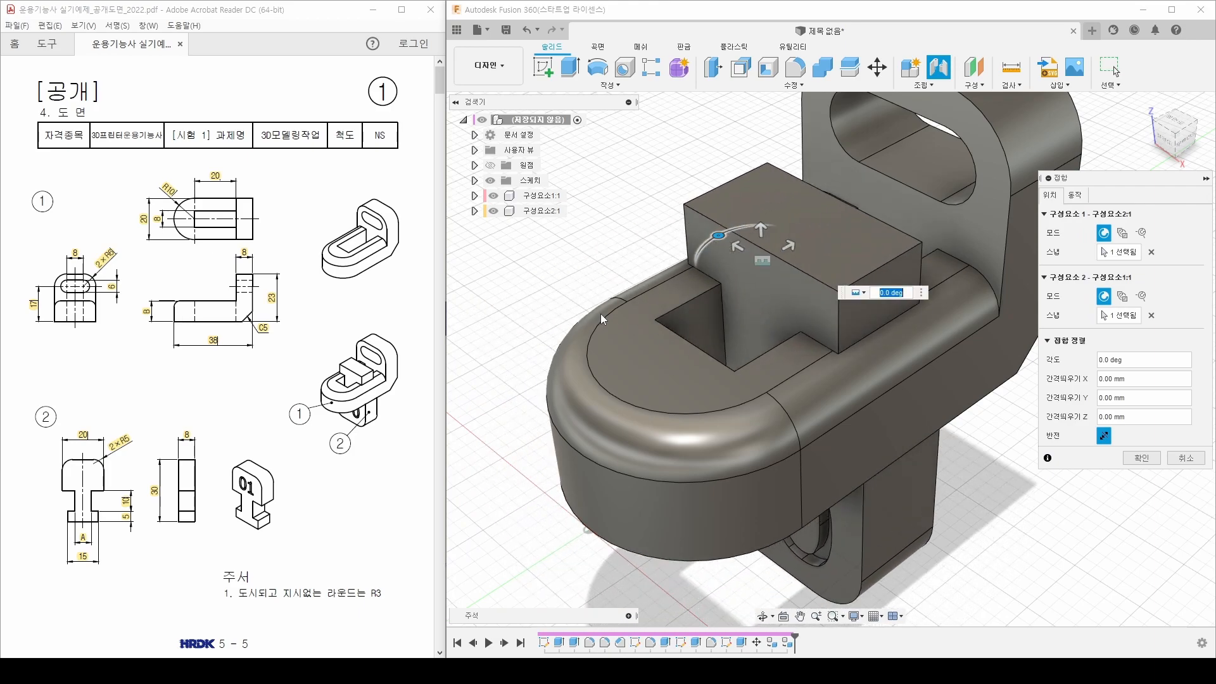
pyautogui.scroll(-3, 629, 321)
pyautogui.keyDown('shift'); pyautogui.moveTo(629, 319); pyautogui.dragTo(624, 308, button='middle'); pyautogui.keyUp('shift')
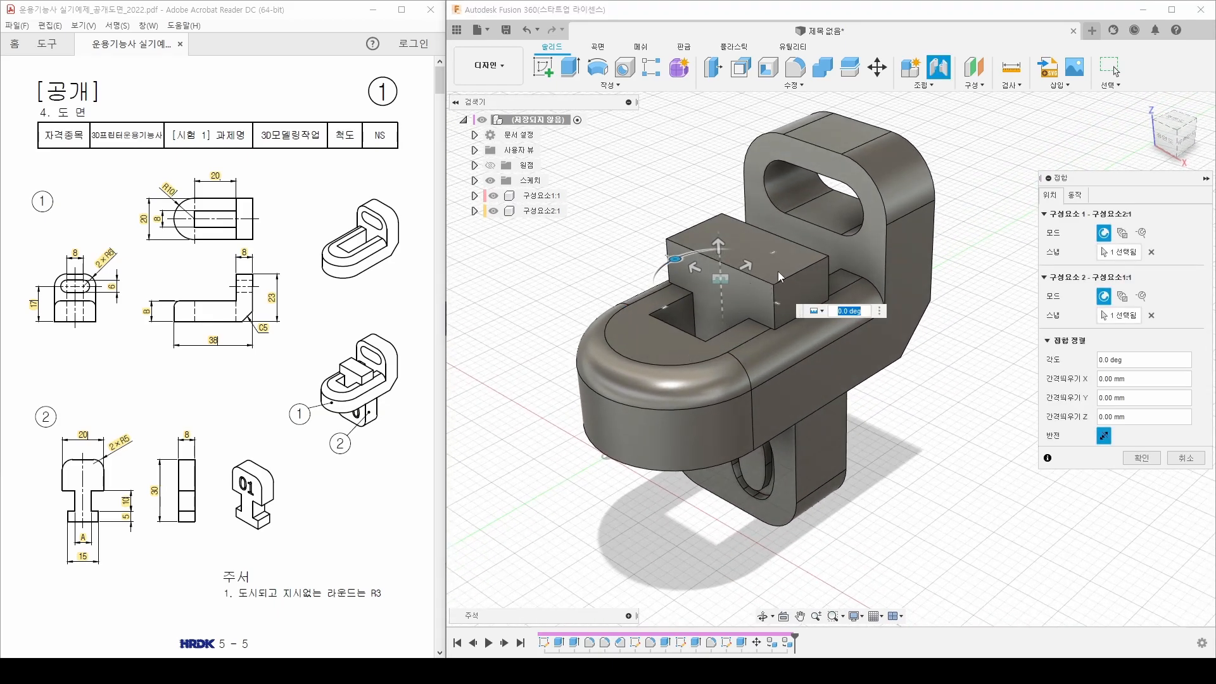
# Set the joint's motion type to Slider and preview its movement along the Z axis
pyautogui.click(1076, 197)
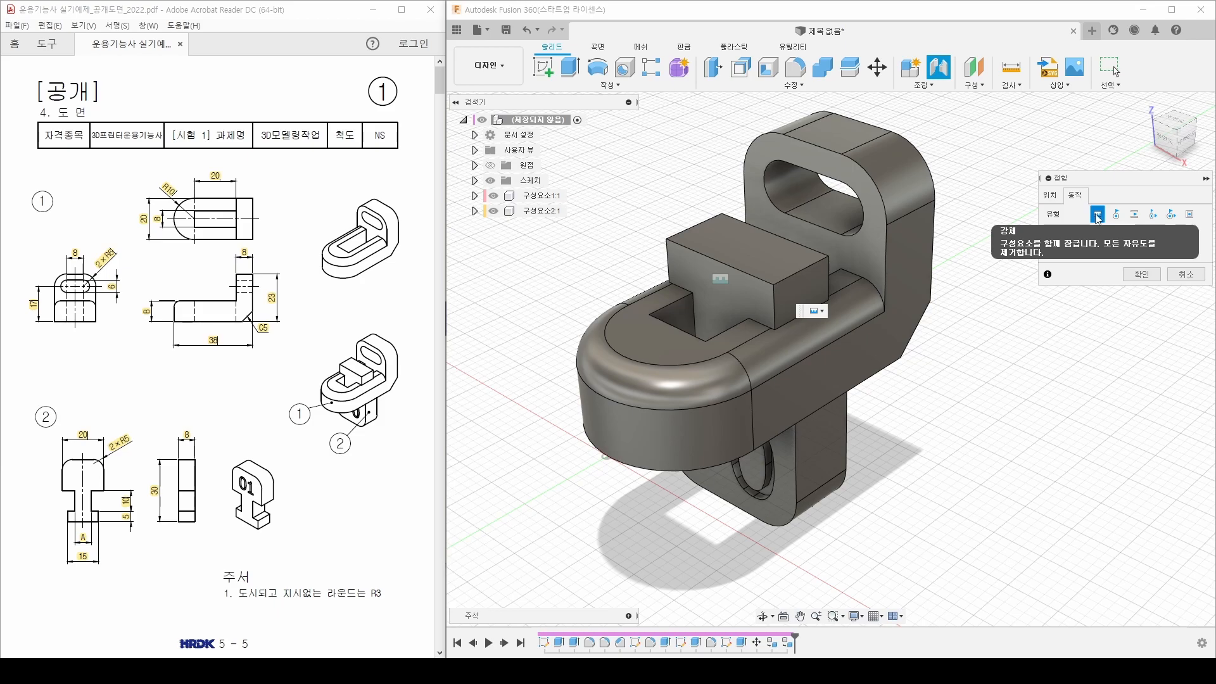
pyautogui.click(1134, 216)
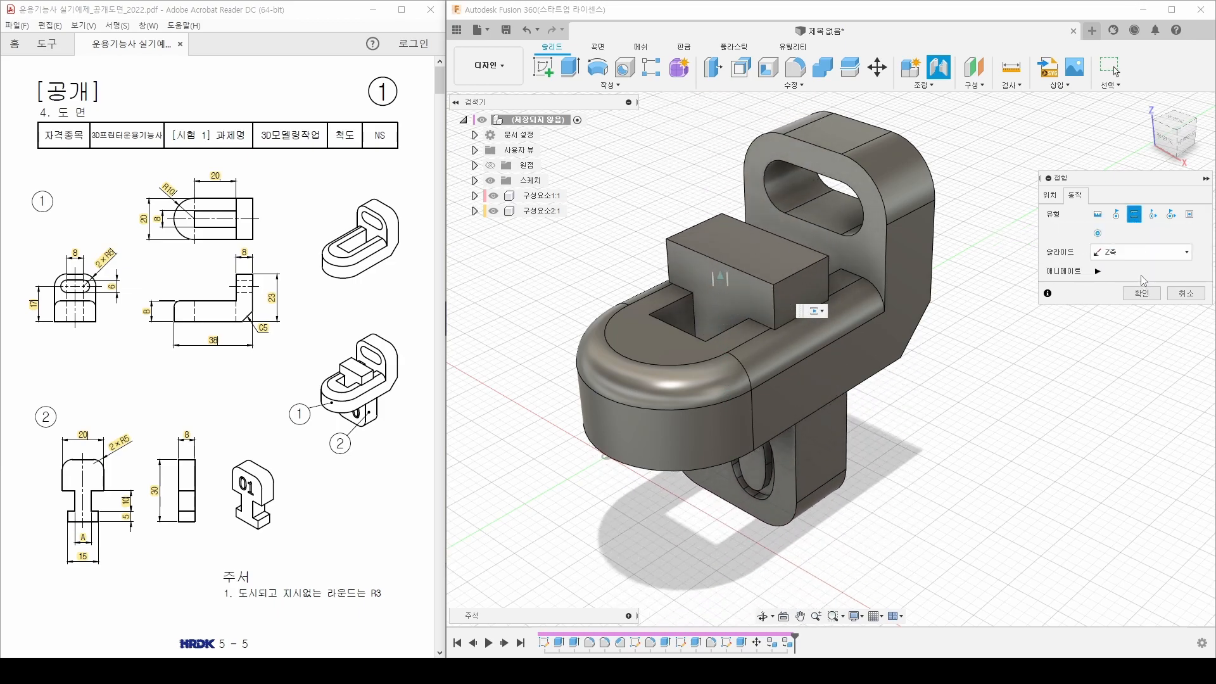
pyautogui.click(1097, 271)
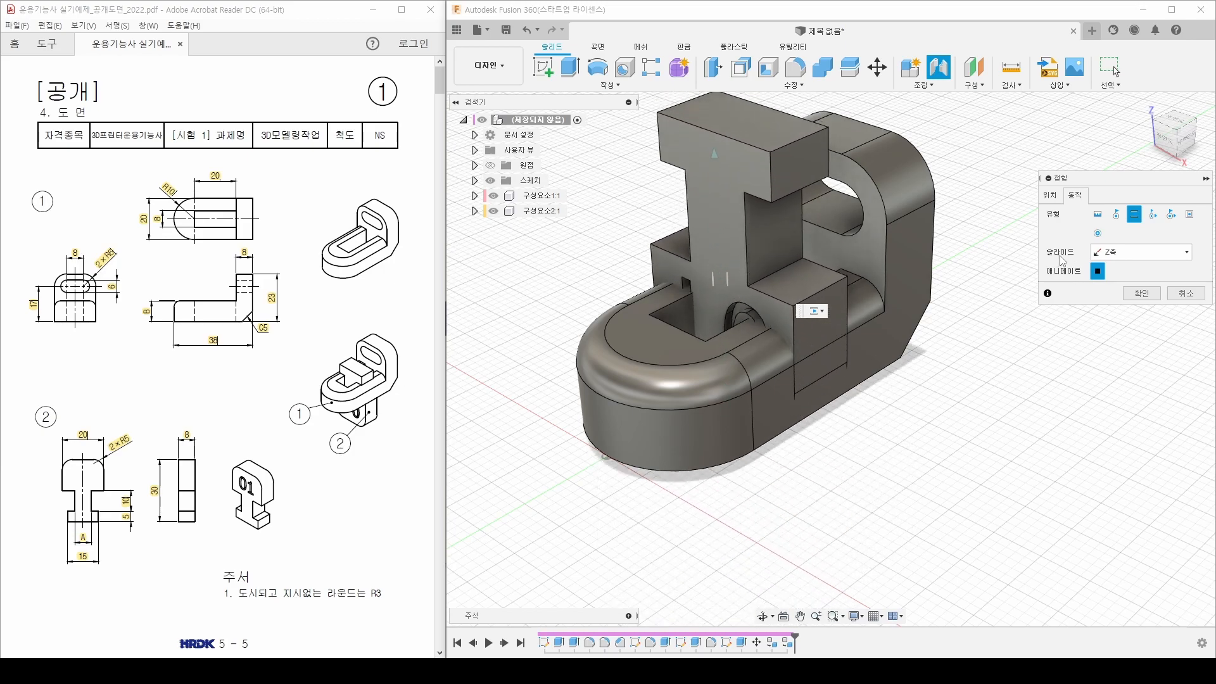
# Try the Y axis and the Z axis as the joint's sliding direction
pyautogui.click(1109, 253)
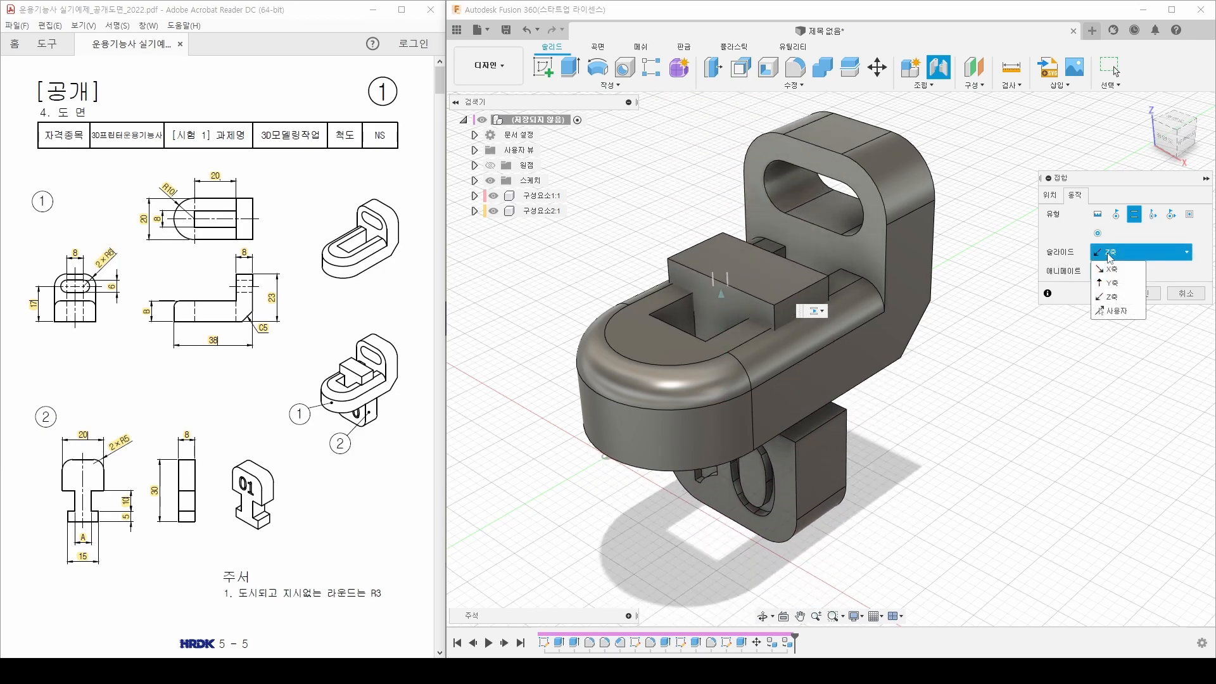
pyautogui.click(1122, 283)
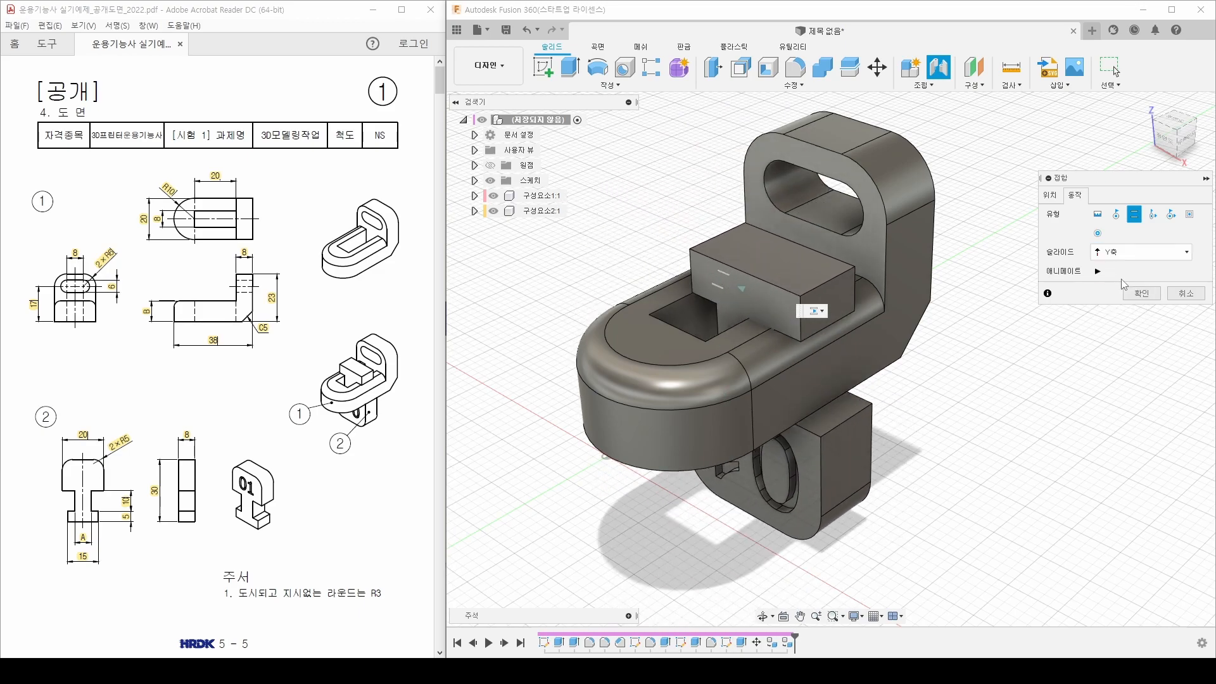
pyautogui.click(1131, 254)
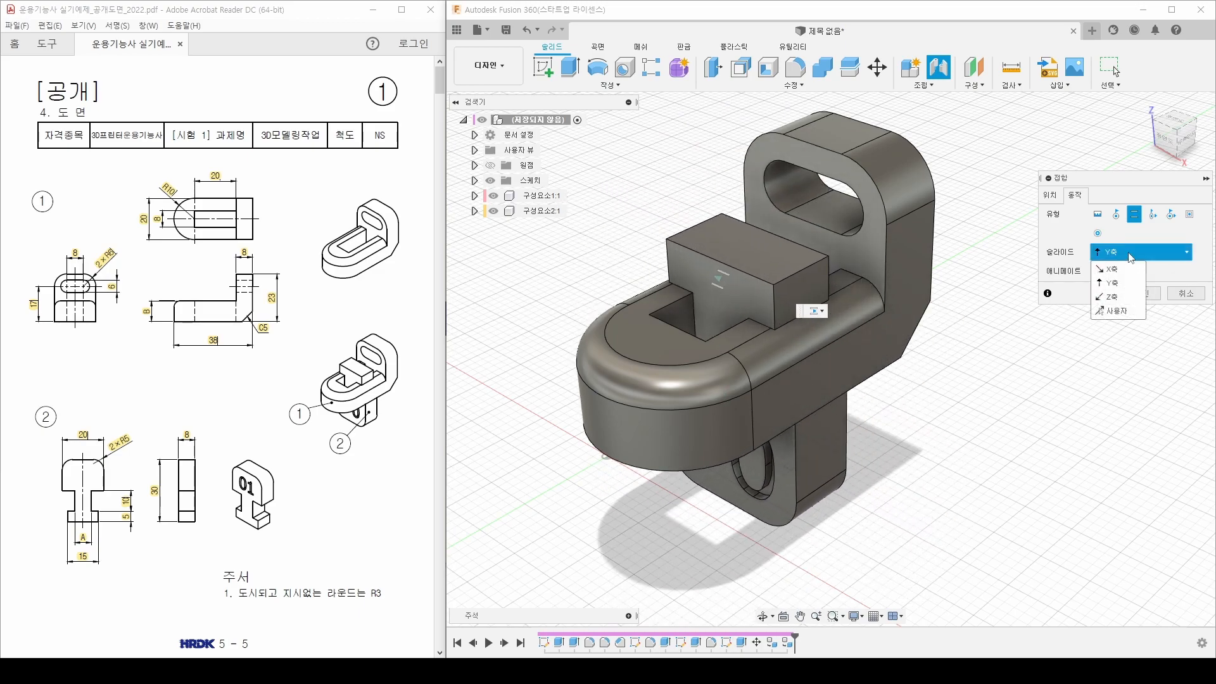
pyautogui.click(1114, 298)
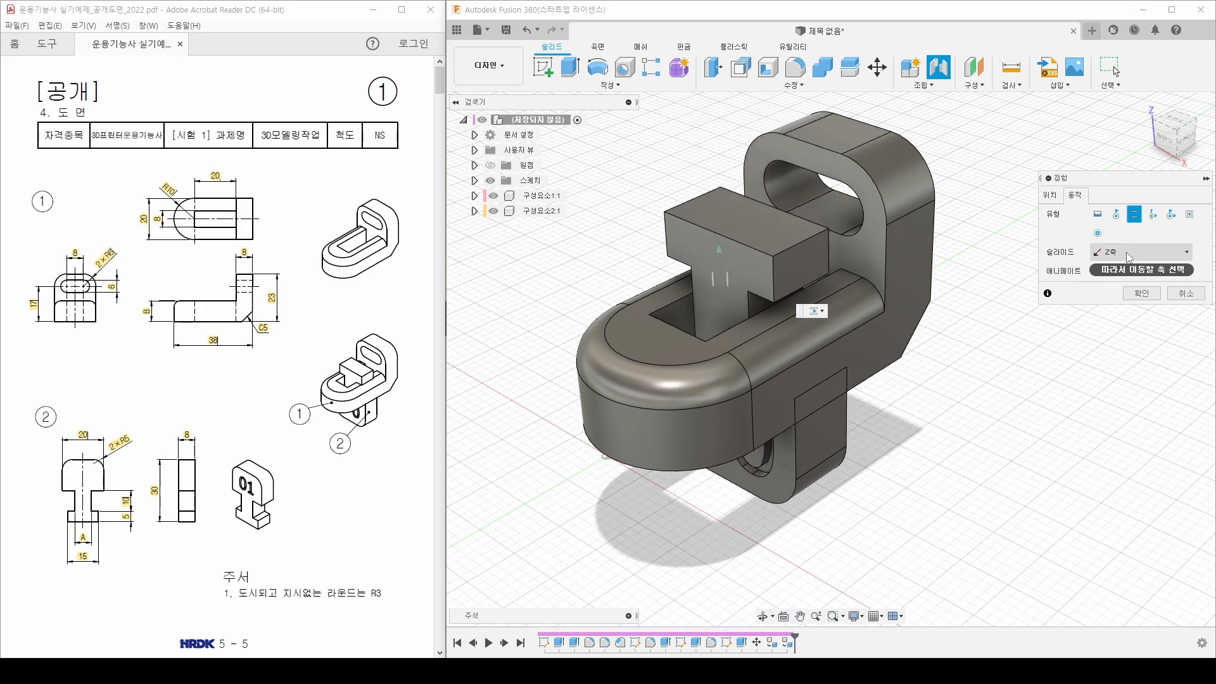
# Set the joint's sliding direction to the X axis and create the slider joint
pyautogui.click(1127, 255)
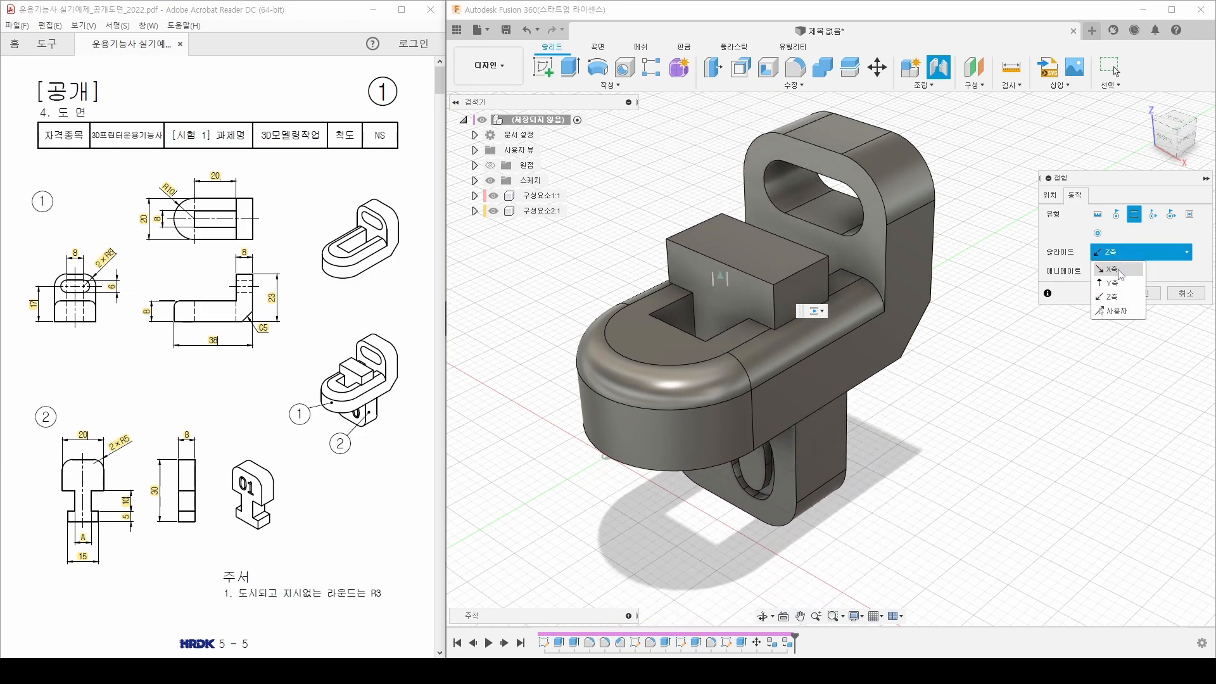
pyautogui.click(1119, 269)
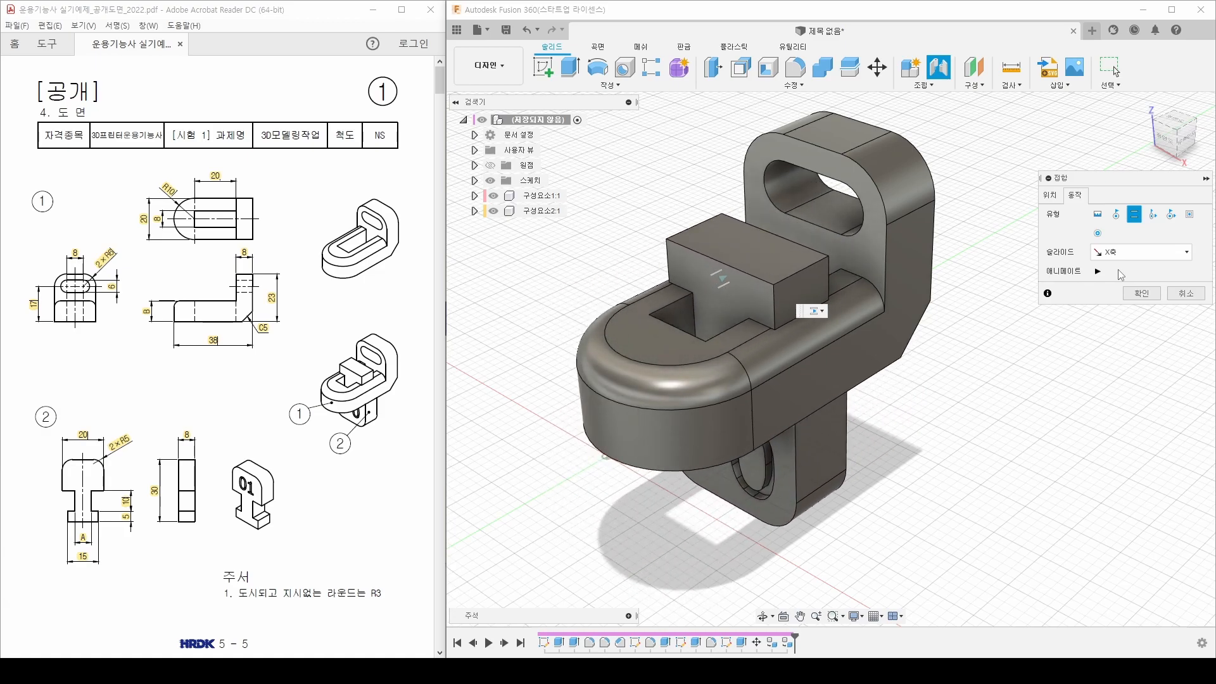
pyautogui.click(1140, 294)
# Test part 2's sliding movement along part 1's slot using the slider joint's drive handle
pyautogui.moveTo(919, 347)
pyautogui.keyDown('shift'); pyautogui.mouseDown(button='middle')
pyautogui.moveTo(890, 358)
pyautogui.moveTo(916, 350)
pyautogui.mouseUp(button='middle'); pyautogui.keyUp('shift')
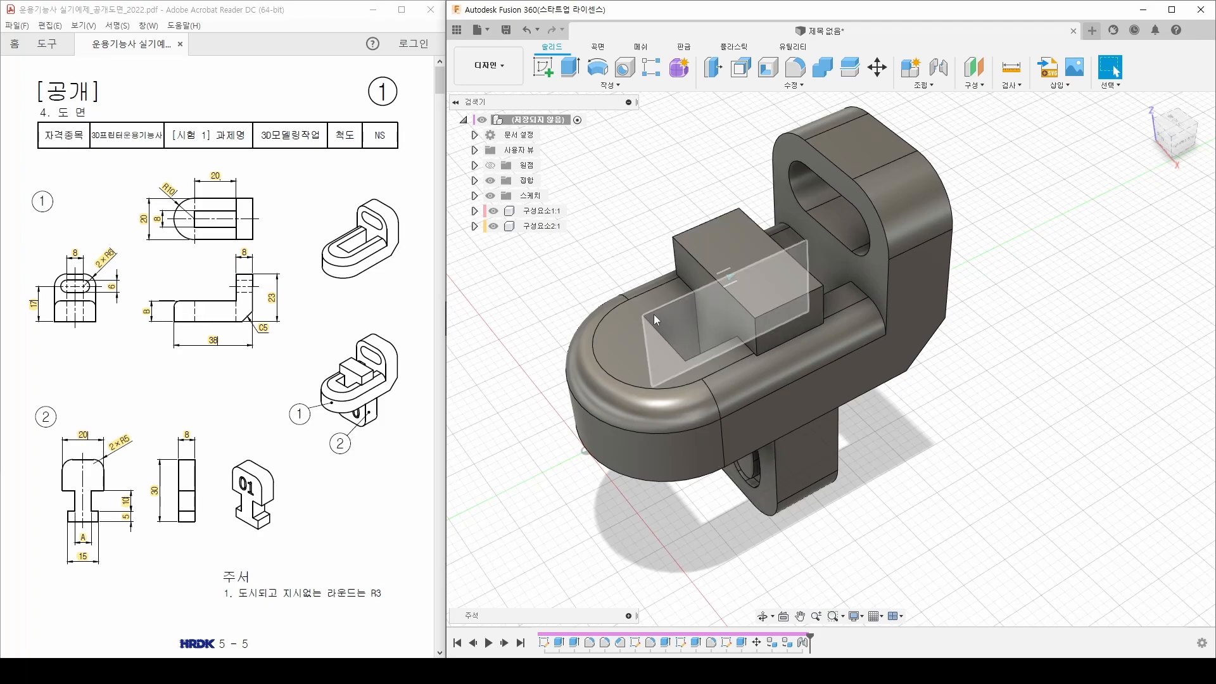
pyautogui.moveTo(659, 262); pyautogui.dragTo(684, 260, button='middle')
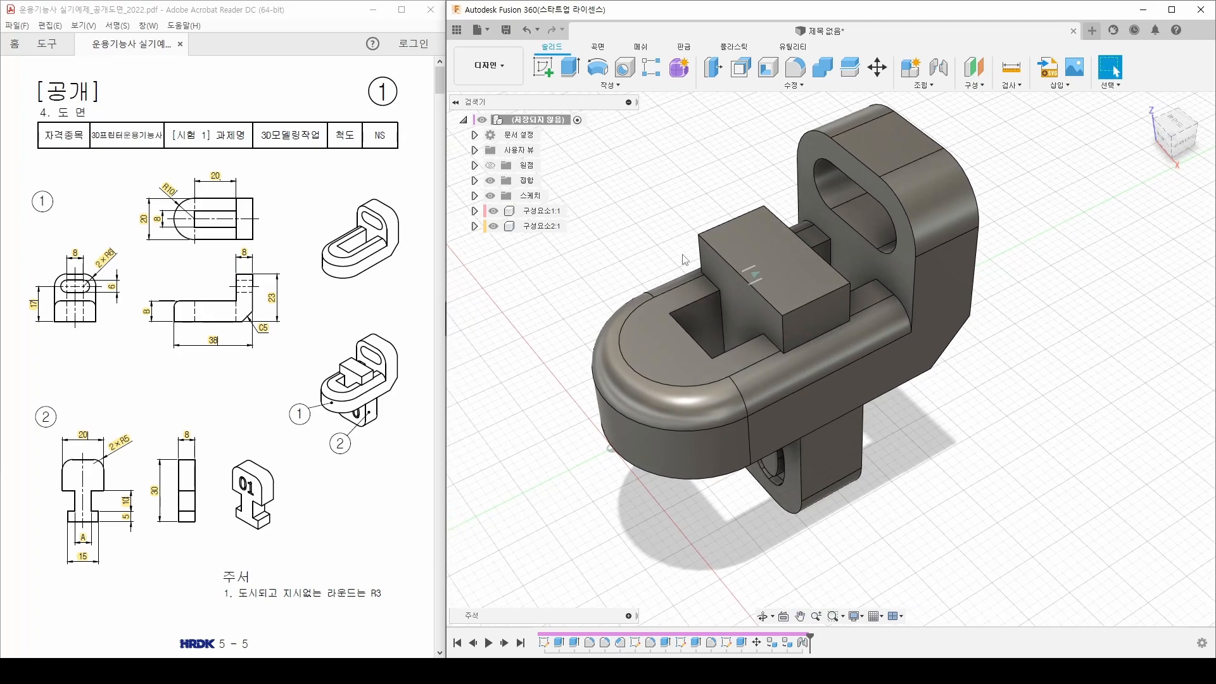
pyautogui.moveTo(725, 252); pyautogui.dragTo(774, 294)
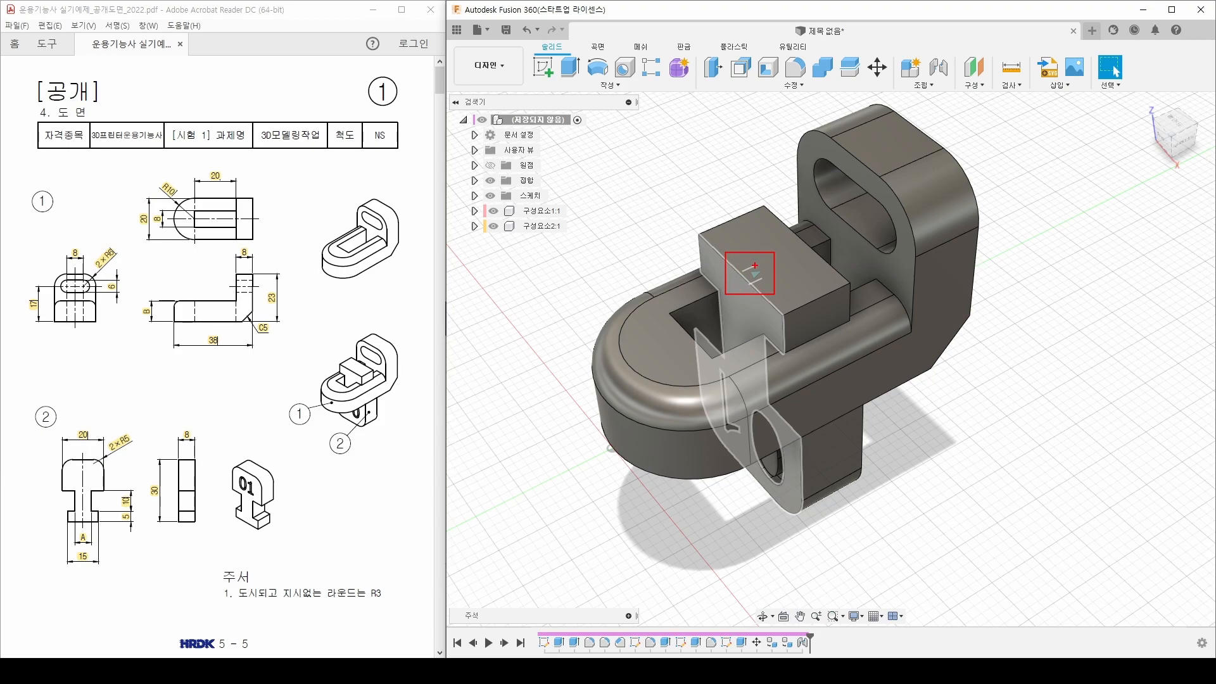
pyautogui.moveTo(755, 269); pyautogui.dragTo(755, 268)
pyautogui.press('q')
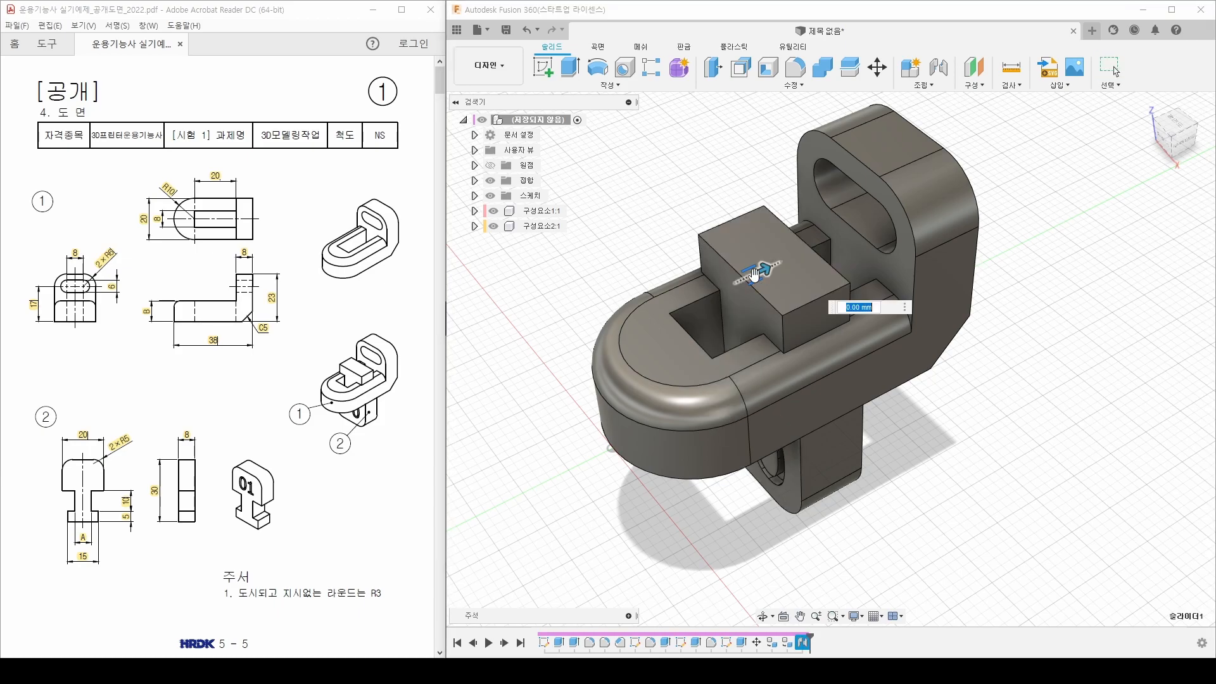
pyautogui.moveTo(763, 271)
pyautogui.mouseDown()
pyautogui.moveTo(739, 282)
pyautogui.moveTo(778, 266)
pyautogui.moveTo(761, 280)
pyautogui.moveTo(719, 280)
pyautogui.moveTo(784, 264)
pyautogui.moveTo(755, 283)
pyautogui.mouseUp()
pyautogui.press('Return')
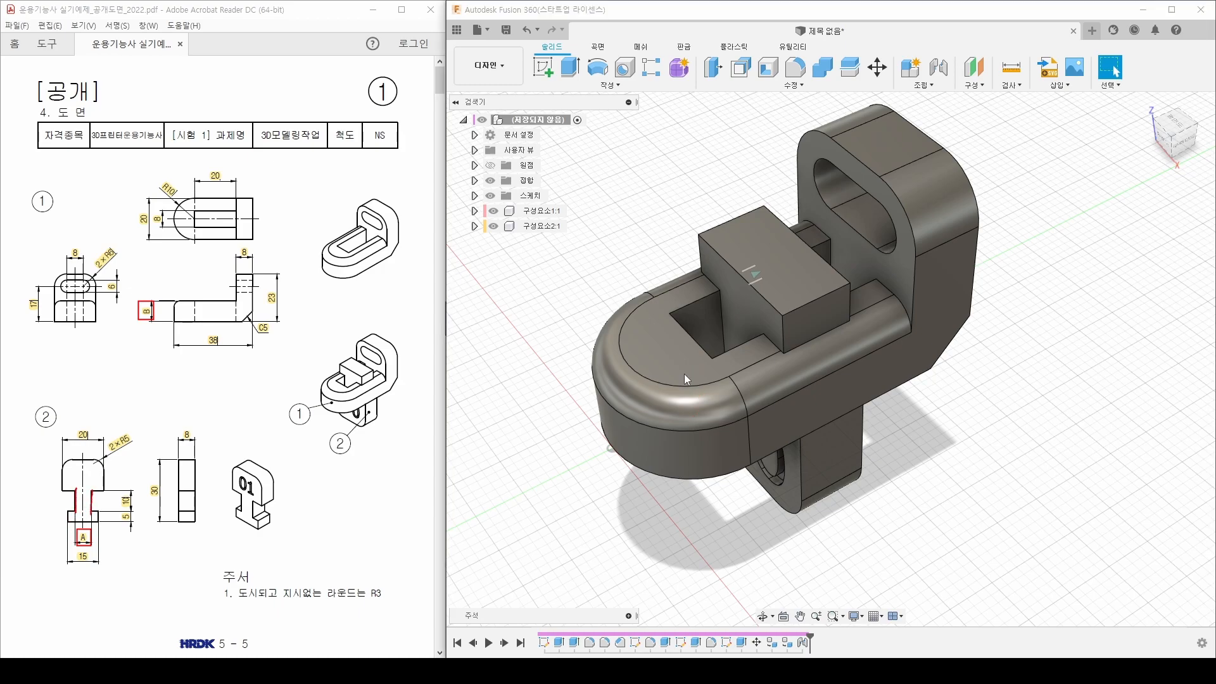
# Hide part 1 and measure the distance between the two side faces of part 2's stem
pyautogui.click(493, 211)
pyautogui.click(797, 375)
pyautogui.moveTo(785, 406); pyautogui.dragTo(751, 432, button='middle')
pyautogui.keyDown('ctrl'); pyautogui.click(676, 372); pyautogui.keyUp('ctrl')
pyautogui.keyDown('shift'); pyautogui.moveTo(868, 376); pyautogui.dragTo(841, 384, button='middle'); pyautogui.keyUp('shift')
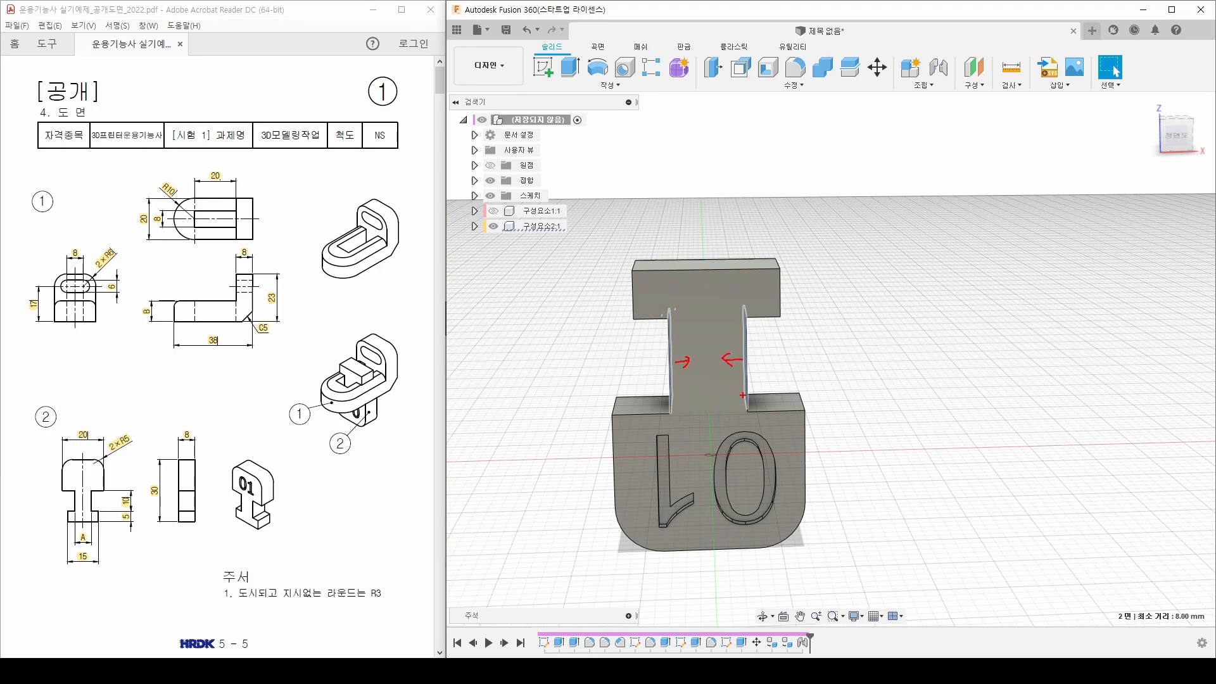
pyautogui.press('Escape')
pyautogui.click(870, 337)
# Offset the two opposite side faces of part 2's stem by -0.4 mm with Offset Face
pyautogui.moveTo(871, 339)
pyautogui.keyDown('shift'); pyautogui.mouseDown(button='middle')
pyautogui.moveTo(847, 344)
pyautogui.moveTo(869, 259)
pyautogui.mouseUp(button='middle'); pyautogui.keyUp('shift')
pyautogui.click(802, 84)
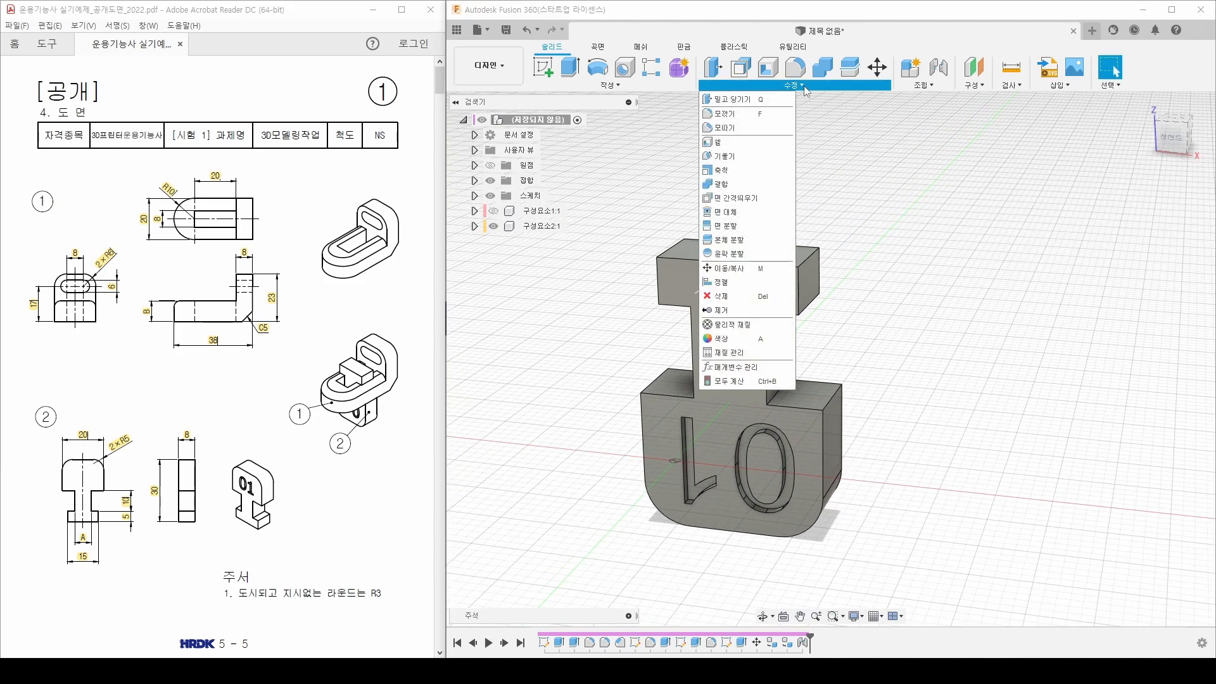
pyautogui.click(746, 201)
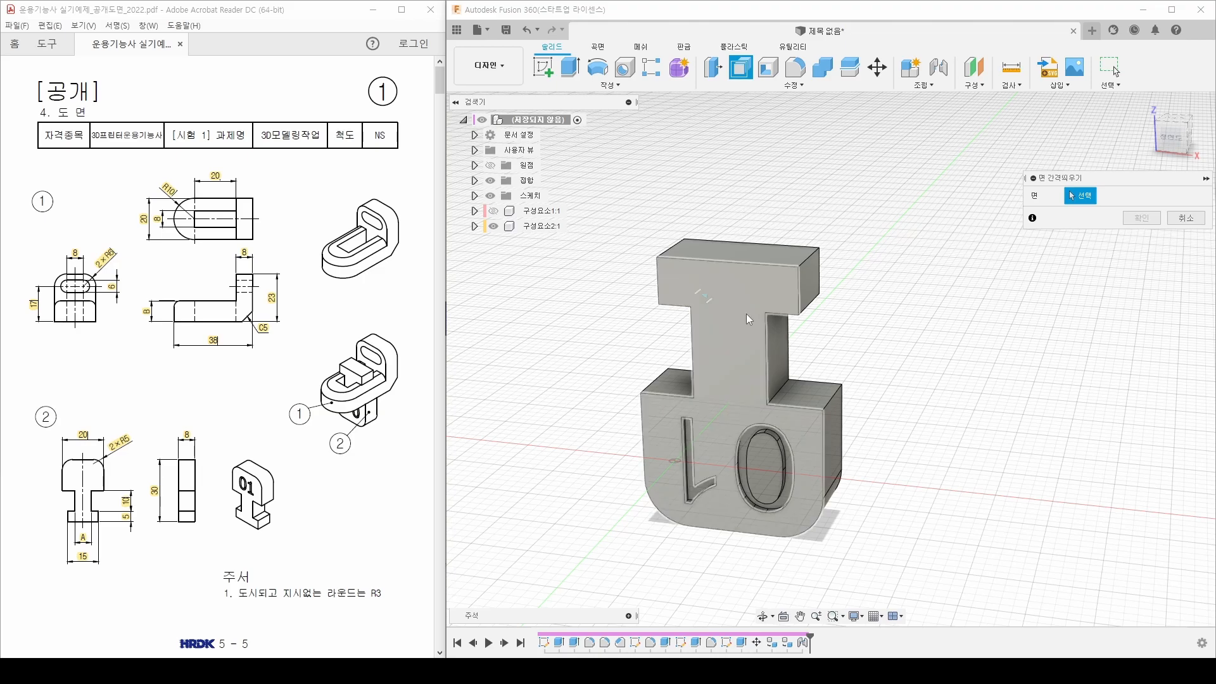
pyautogui.click(781, 336)
pyautogui.keyDown('shift'); pyautogui.moveTo(780, 336); pyautogui.dragTo(639, 301, button='middle'); pyautogui.keyUp('shift')
pyautogui.click(708, 348)
pyautogui.keyDown('shift'); pyautogui.moveTo(935, 310); pyautogui.dragTo(889, 296, button='middle'); pyautogui.keyUp('shift')
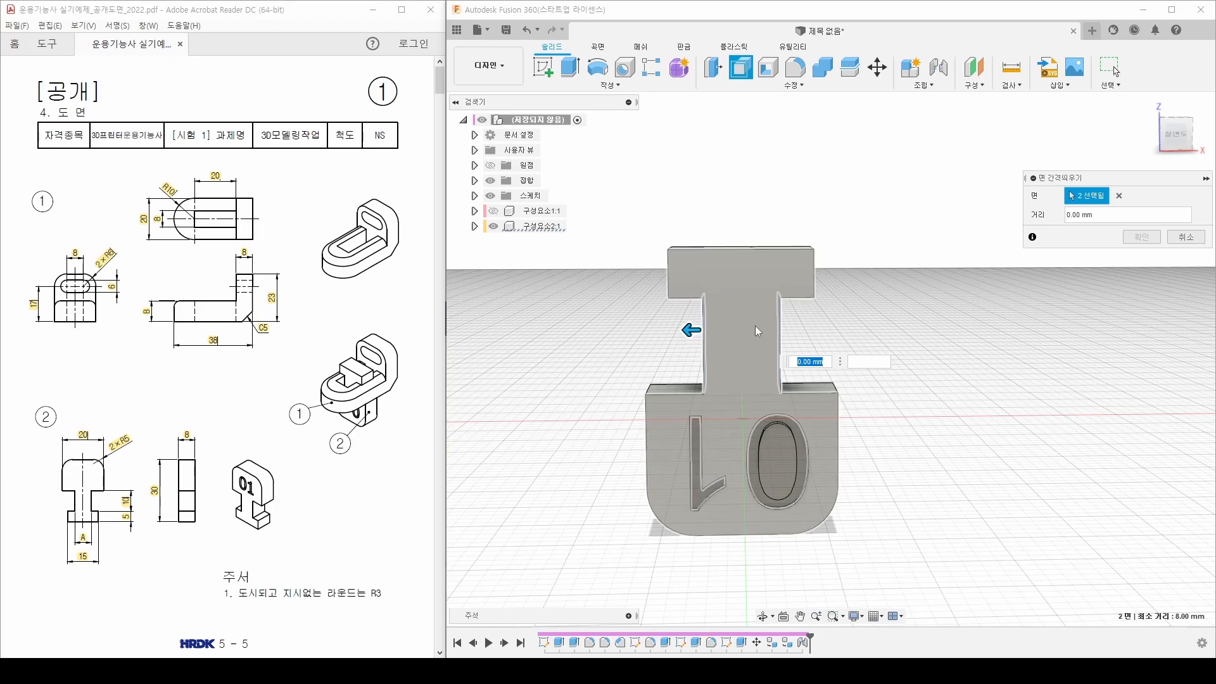
pyautogui.click(1097, 216)
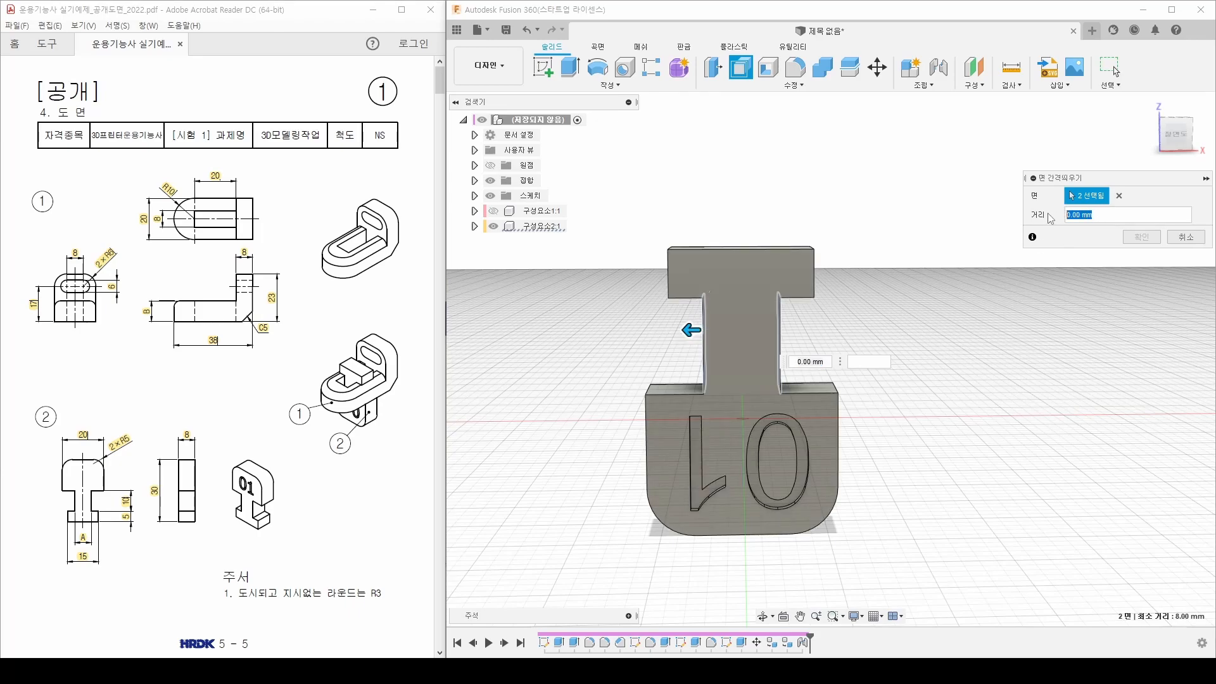
pyautogui.write('-0')
pyautogui.write('.4')
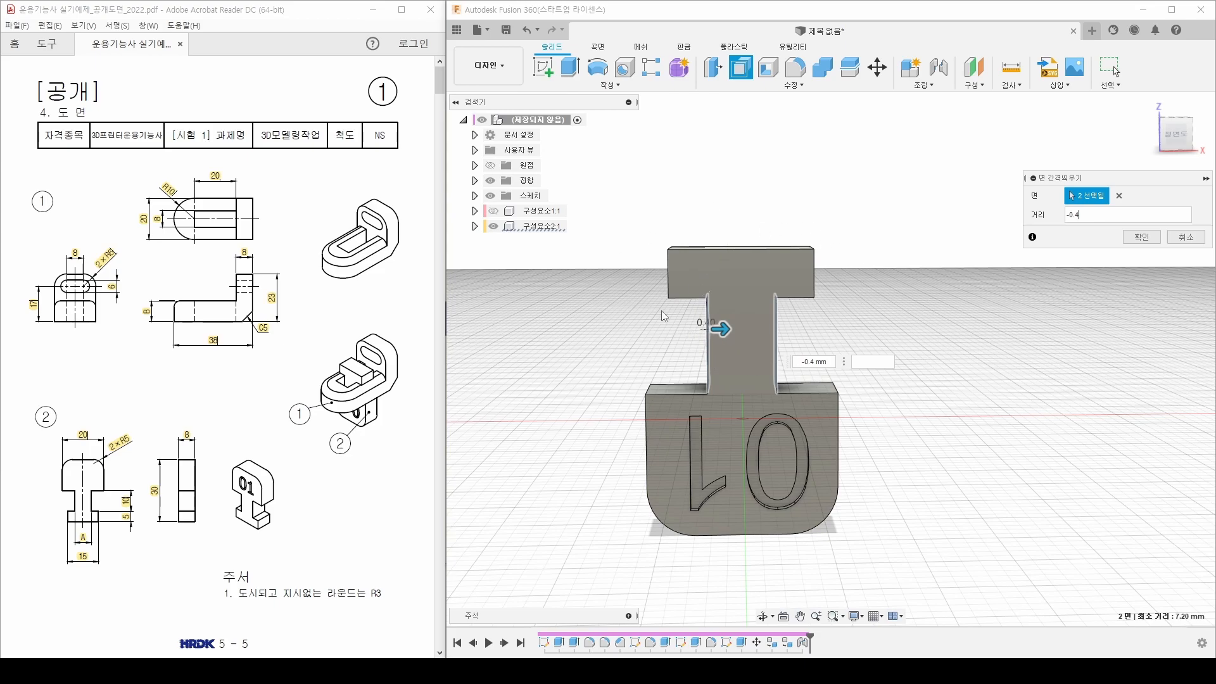
pyautogui.click(1141, 237)
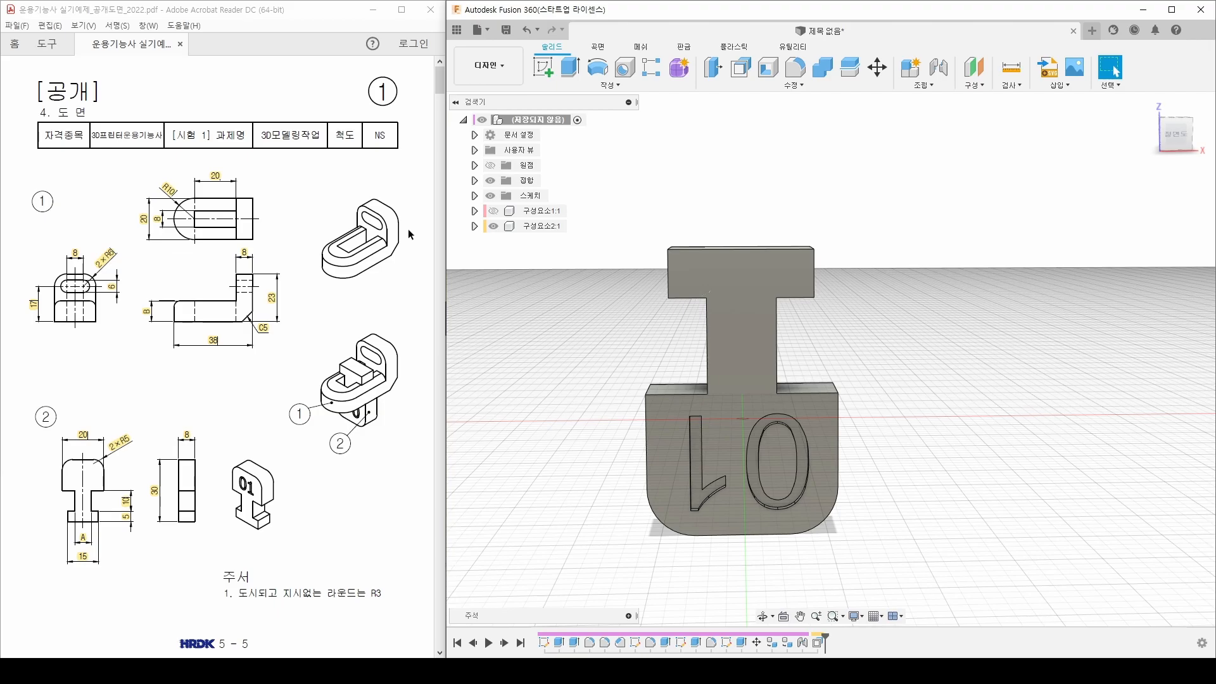
# Show only part 1 and select the upper and lower faces of its slotted base for Offset Face
pyautogui.click(494, 226)
pyautogui.click(493, 210)
pyautogui.keyDown('shift'); pyautogui.moveTo(807, 458); pyautogui.dragTo(728, 459, button='middle'); pyautogui.keyUp('shift')
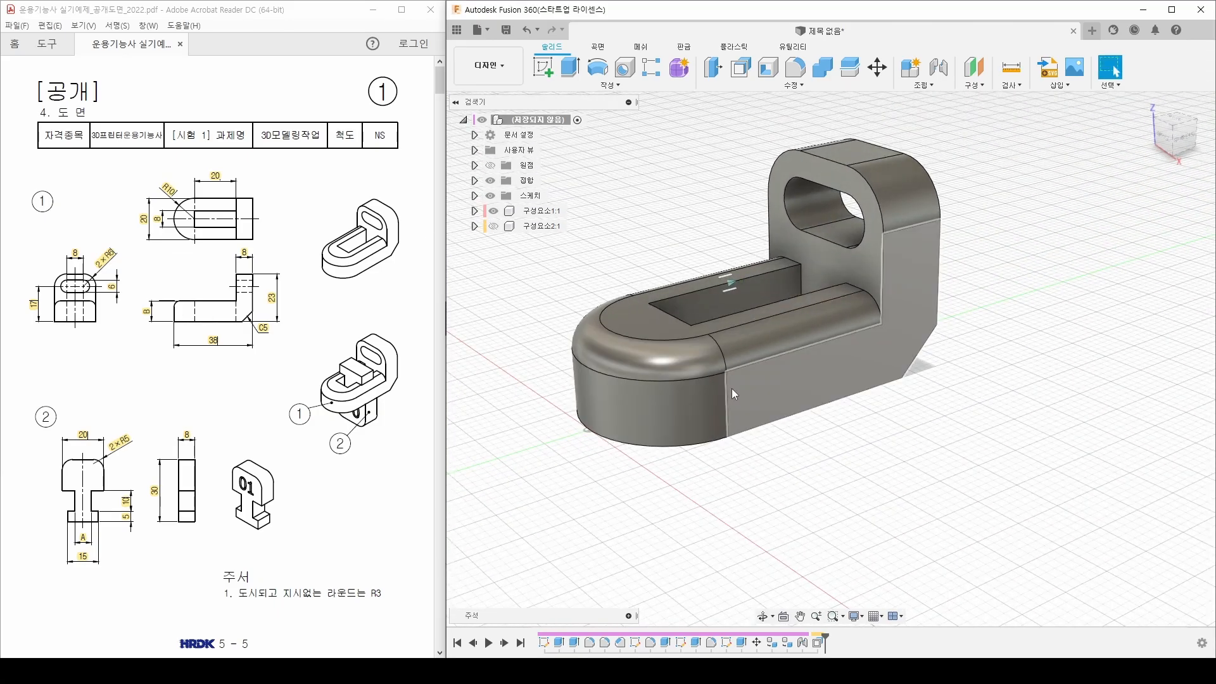
pyautogui.click(785, 85)
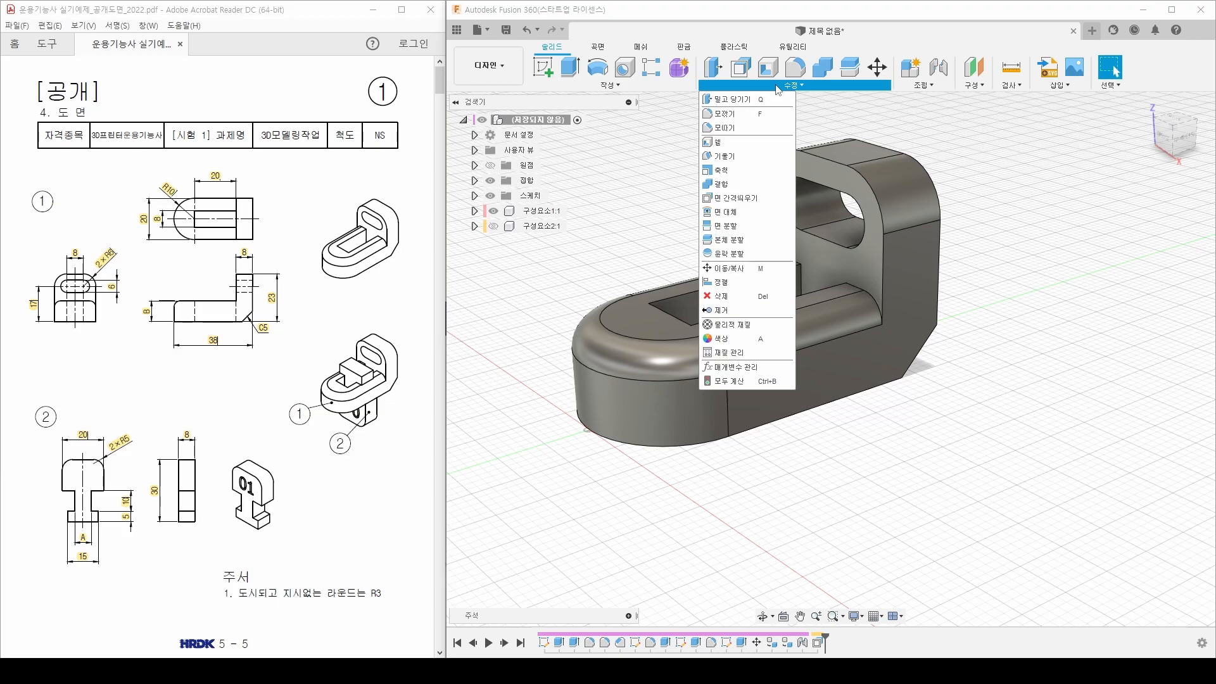
pyautogui.click(720, 201)
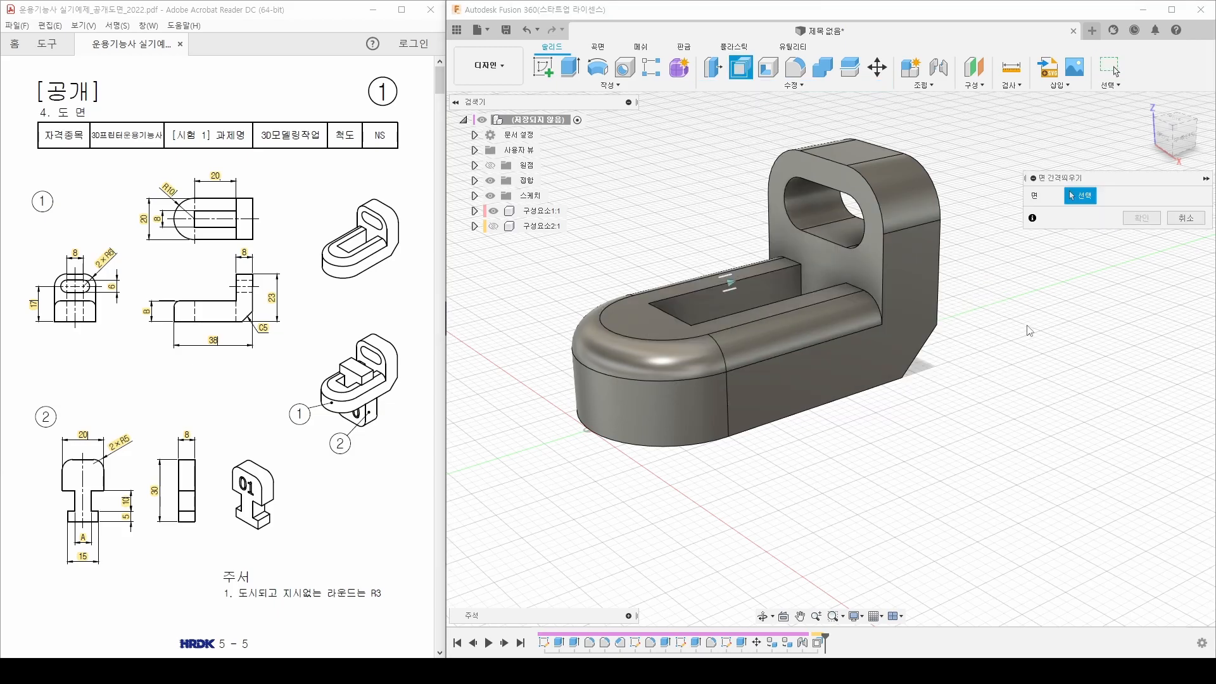
pyautogui.click(737, 345)
pyautogui.keyDown('shift'); pyautogui.moveTo(738, 345); pyautogui.dragTo(952, 357, button='middle'); pyautogui.keyUp('shift')
pyautogui.click(871, 363)
pyautogui.keyDown('shift'); pyautogui.moveTo(824, 219); pyautogui.dragTo(811, 277, button='middle'); pyautogui.keyUp('shift')
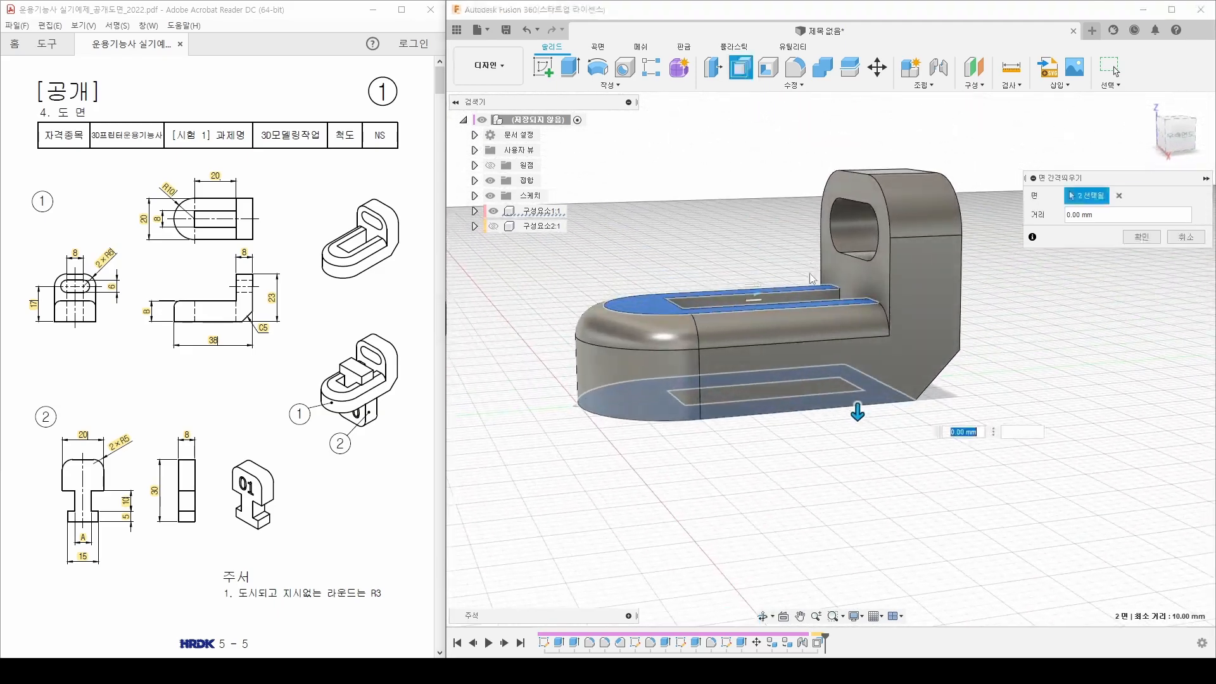
pyautogui.click(1117, 212)
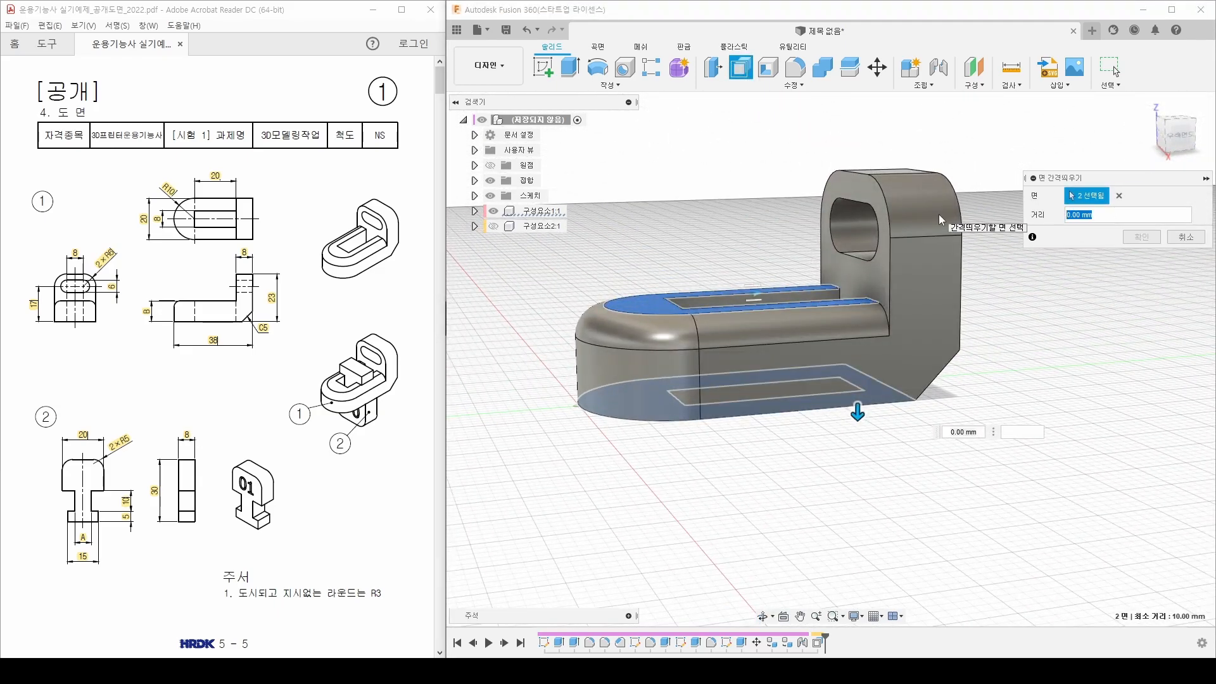
# Compare part 1's selected faces with part 2's stem by alternating the visibility of the two components
pyautogui.click(494, 226)
pyautogui.keyDown('shift'); pyautogui.moveTo(633, 279); pyautogui.dragTo(815, 315, button='middle'); pyautogui.keyUp('shift')
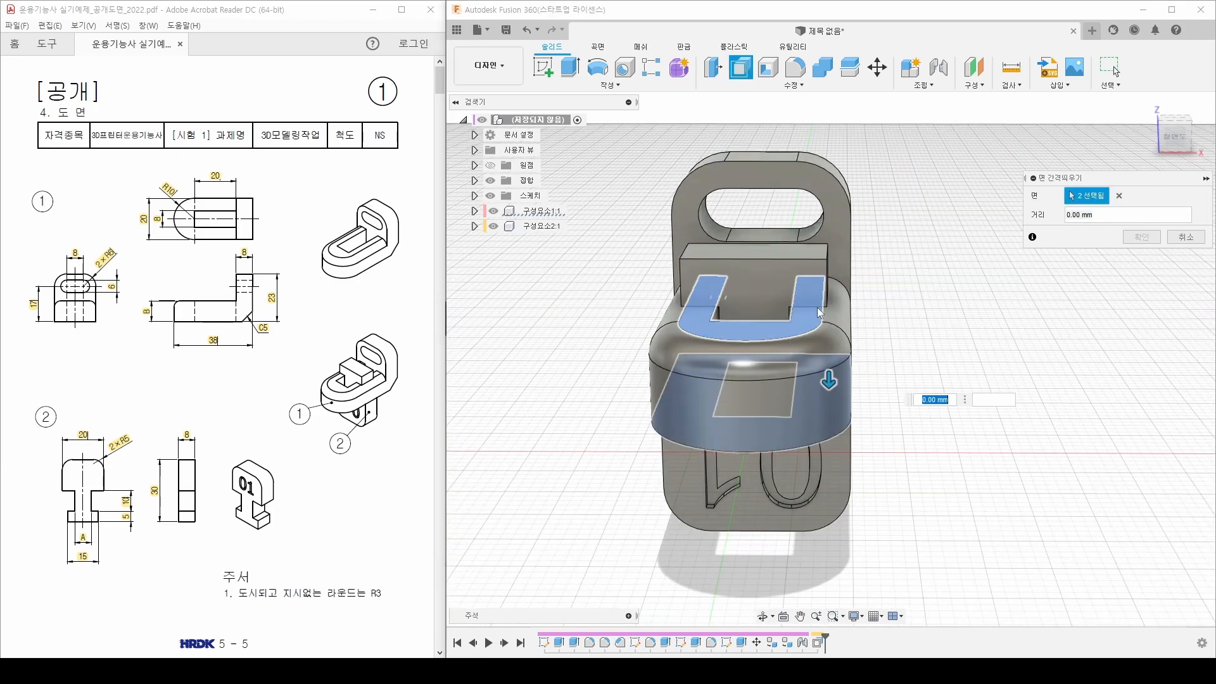
pyautogui.click(493, 211)
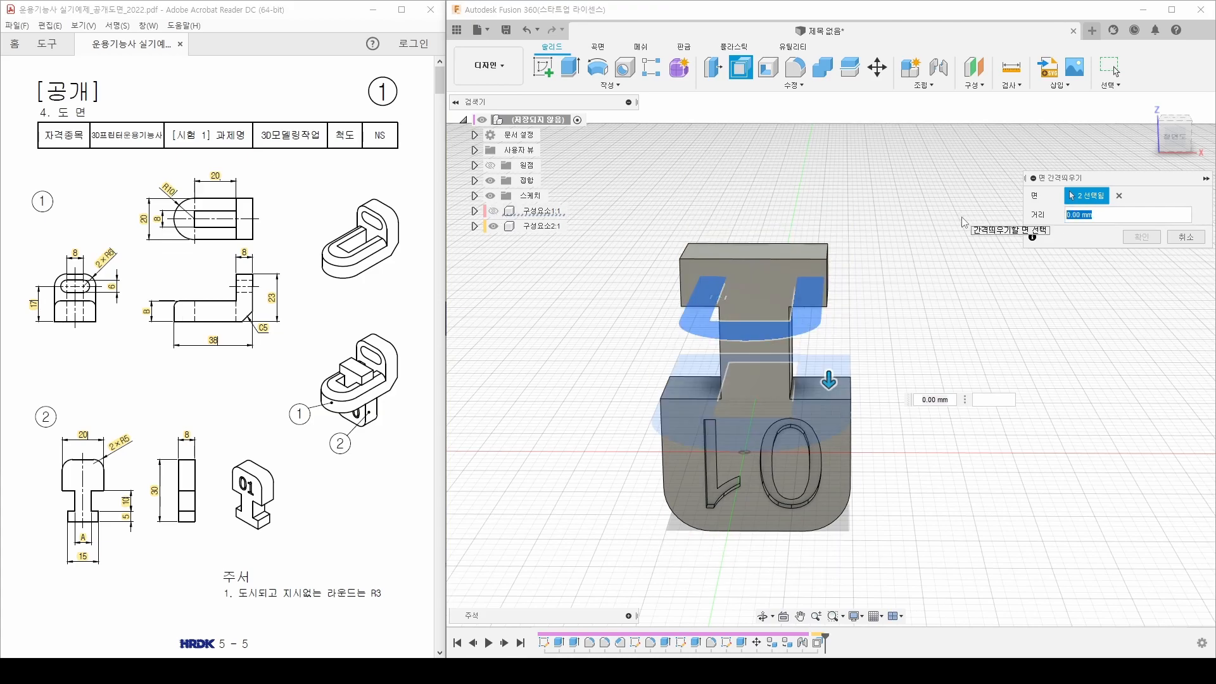
pyautogui.click(493, 226)
pyautogui.click(494, 211)
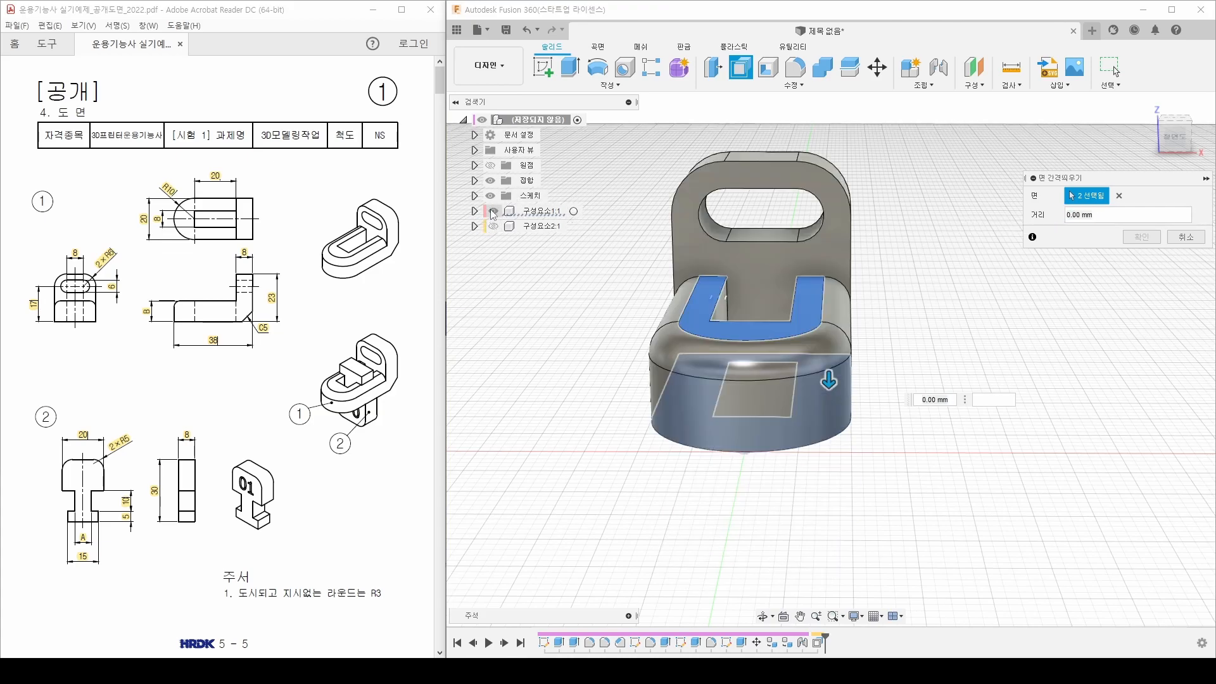
# Offset part 1's selected upper and lower faces by -0.4 mm and show part 2 again
pyautogui.moveTo(1097, 216); pyautogui.dragTo(1051, 217)
pyautogui.write('-0.4')
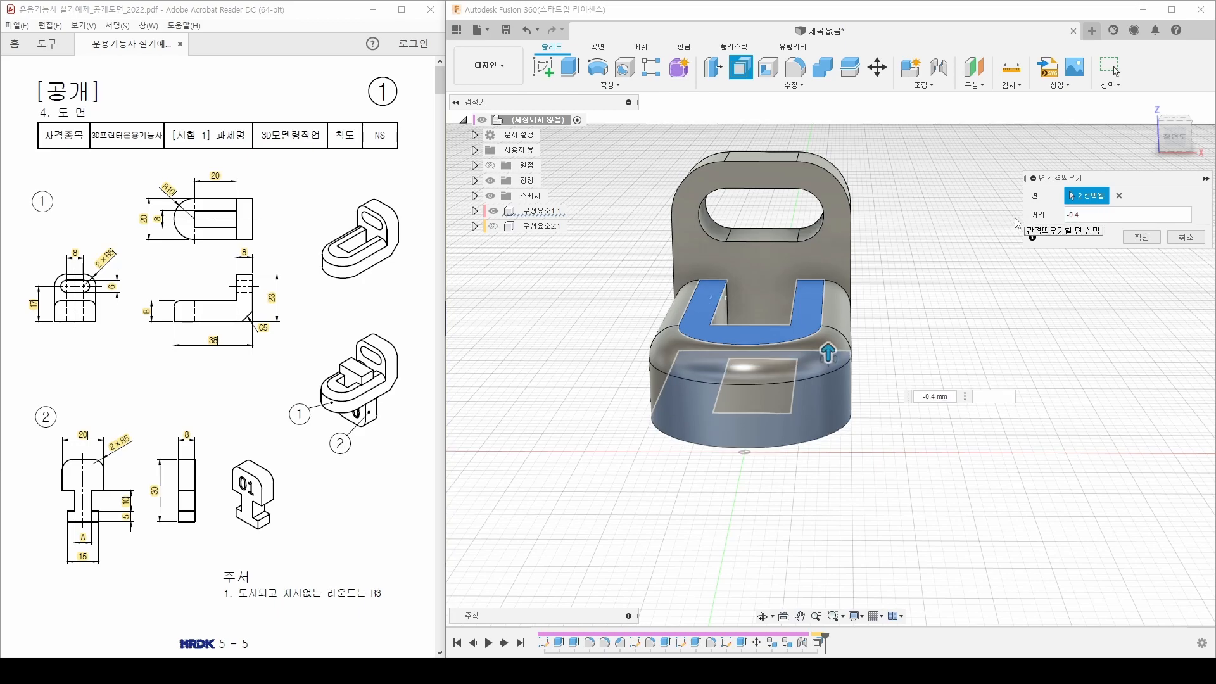
pyautogui.press('Return')
pyautogui.click(494, 226)
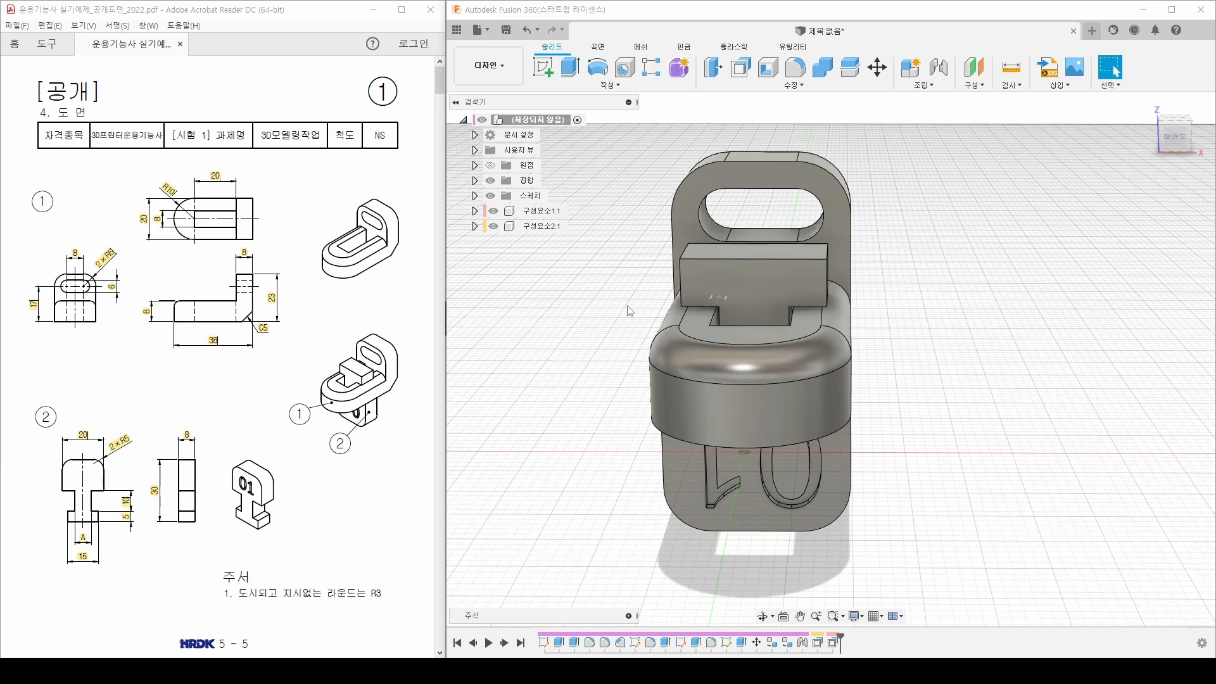
# Examine the clearance between part 2's foot and stem and part 1's slotted base from several angles
pyautogui.scroll(10, 889, 317)
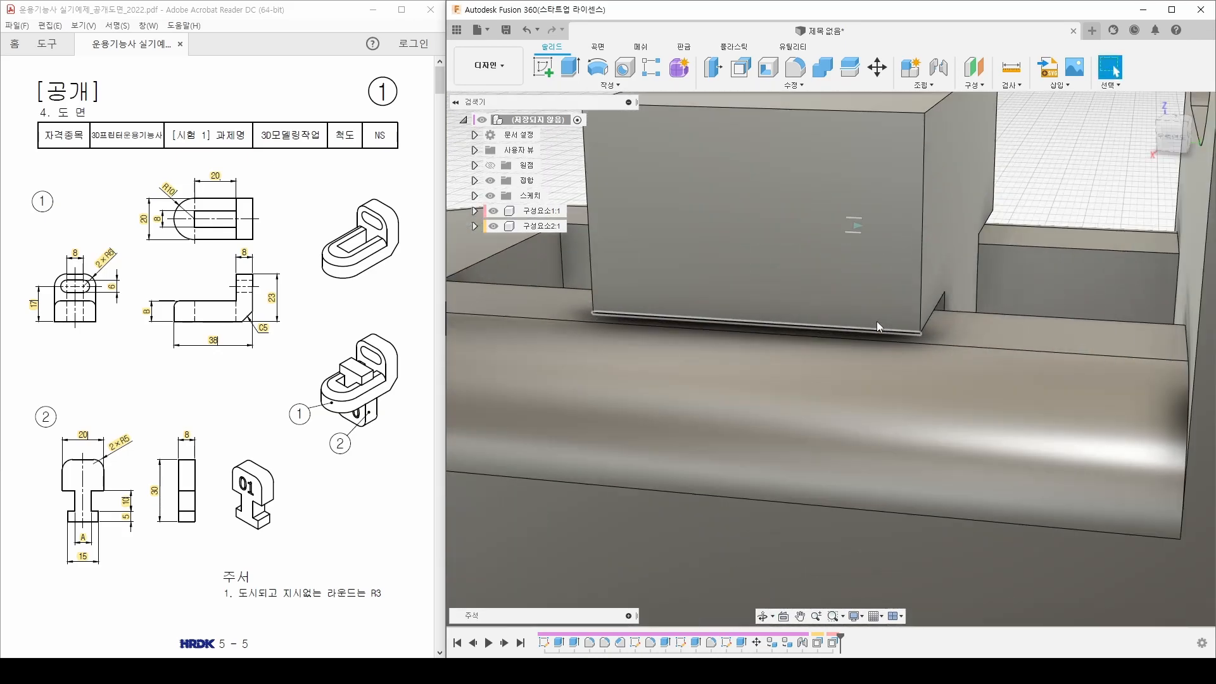
pyautogui.moveTo(876, 321)
pyautogui.keyDown('shift'); pyautogui.mouseDown(button='middle')
pyautogui.moveTo(816, 330)
pyautogui.moveTo(1003, 318)
pyautogui.moveTo(610, 371)
pyautogui.moveTo(833, 364)
pyautogui.moveTo(839, 349)
pyautogui.mouseUp(button='middle'); pyautogui.keyUp('shift')
pyautogui.press('Escape')
pyautogui.scroll(-8, 684, 355)
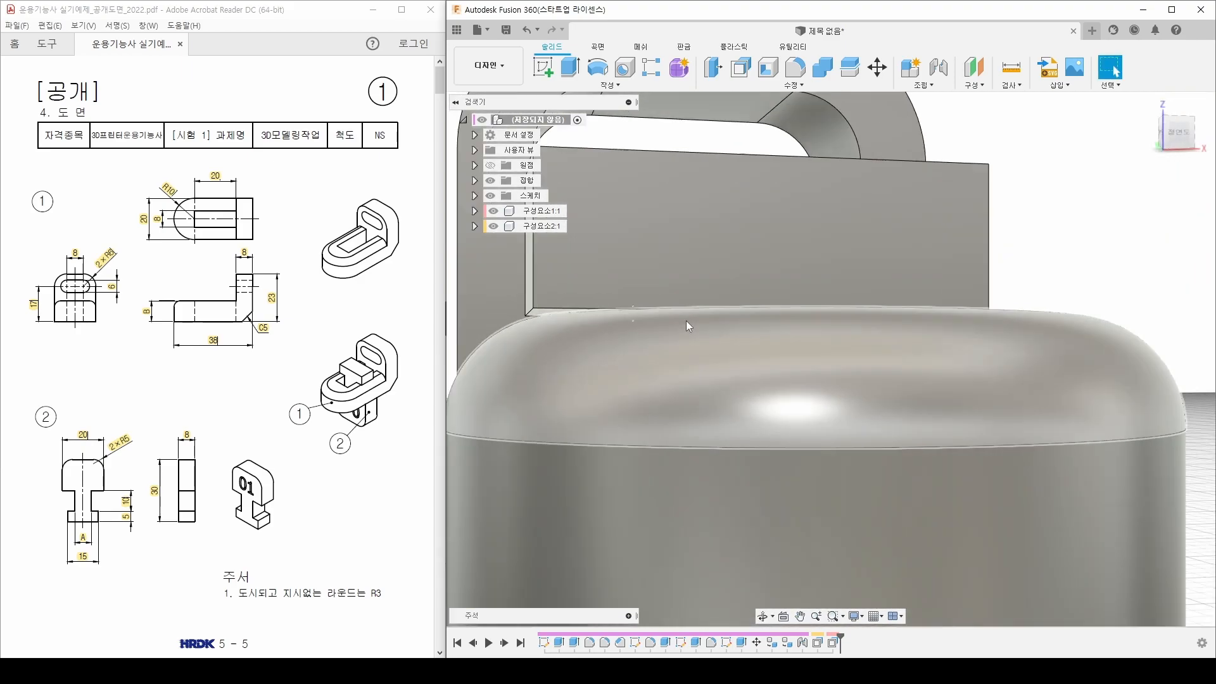
pyautogui.scroll(-2, 686, 320)
pyautogui.keyDown('shift'); pyautogui.moveTo(741, 491); pyautogui.dragTo(635, 434, button='middle'); pyautogui.keyUp('shift')
pyautogui.scroll(-5, 849, 371)
pyautogui.keyDown('shift'); pyautogui.moveTo(1007, 276); pyautogui.dragTo(765, 433, button='middle'); pyautogui.keyUp('shift')
pyautogui.scroll(-3, 940, 306)
pyautogui.scroll(-2, 767, 433)
pyautogui.moveTo(912, 473); pyautogui.dragTo(877, 445, button='middle')
pyautogui.moveTo(848, 487); pyautogui.dragTo(909, 441, button='middle')
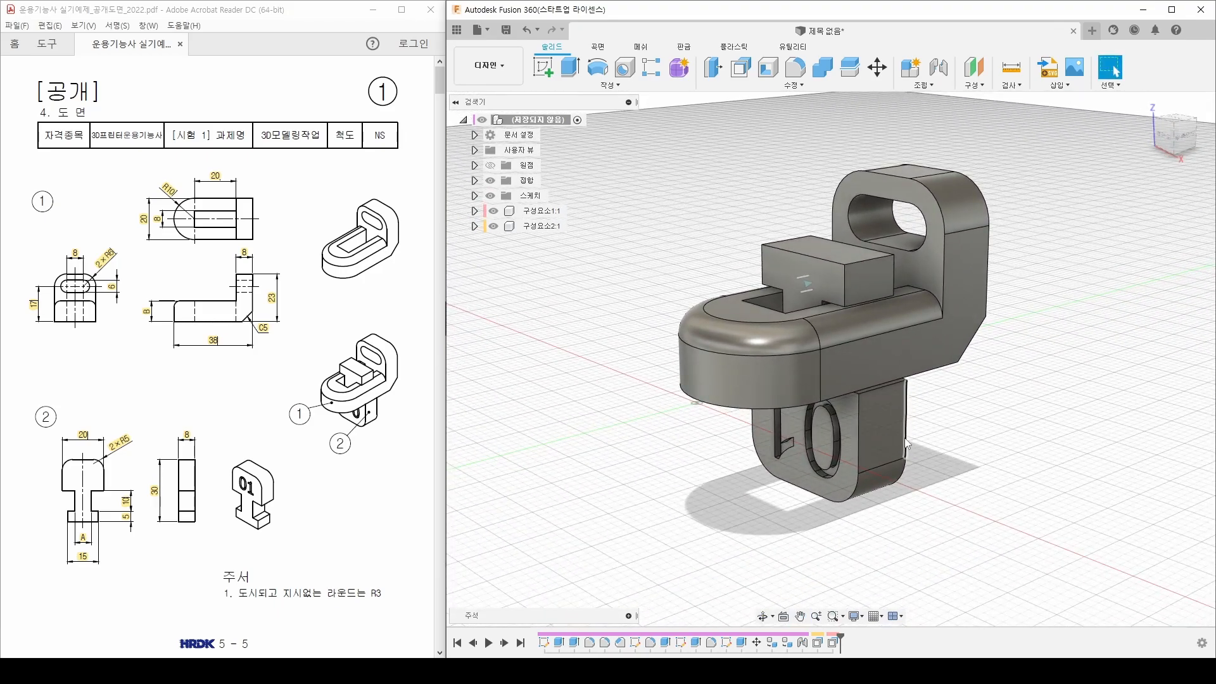